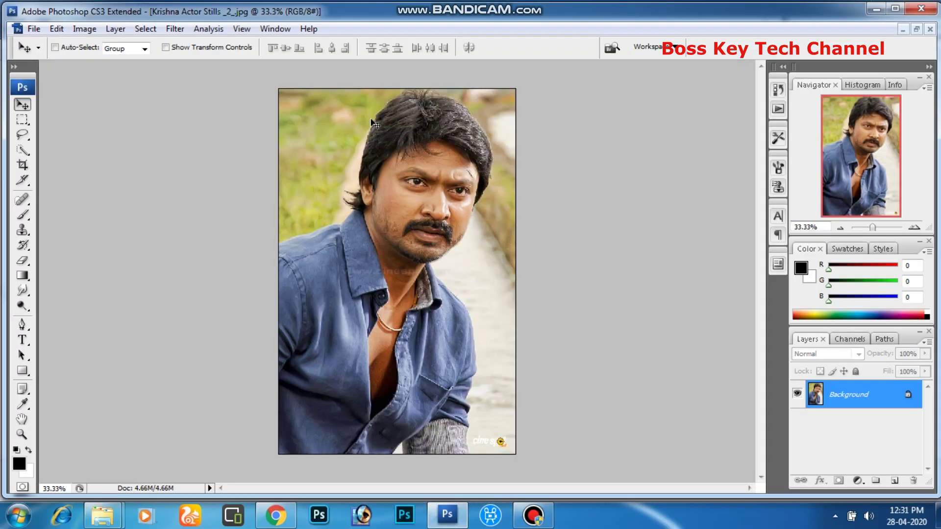
# - Duplicate the Background layer, then crop the photo to 12 × 18 in at 300 ppi
pyautogui.moveTo(857, 396); pyautogui.dragTo(894, 480)
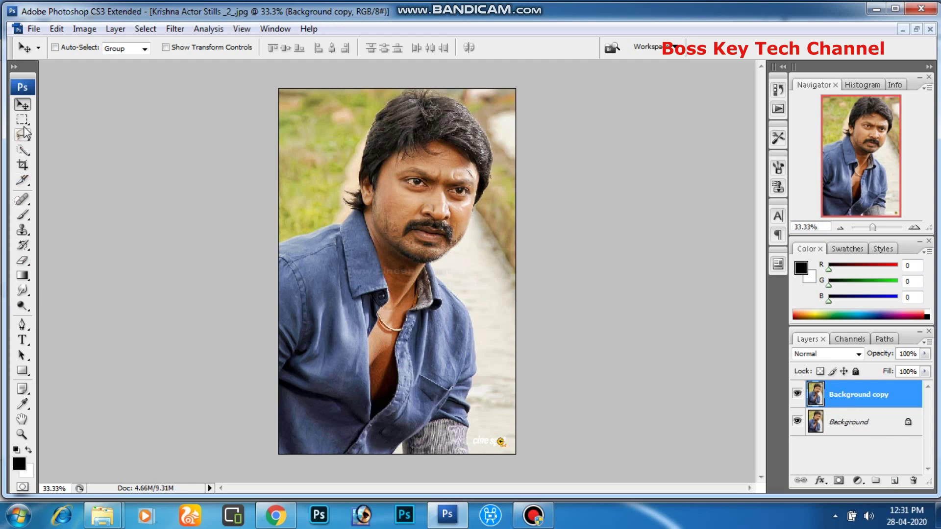
pyautogui.press('c')
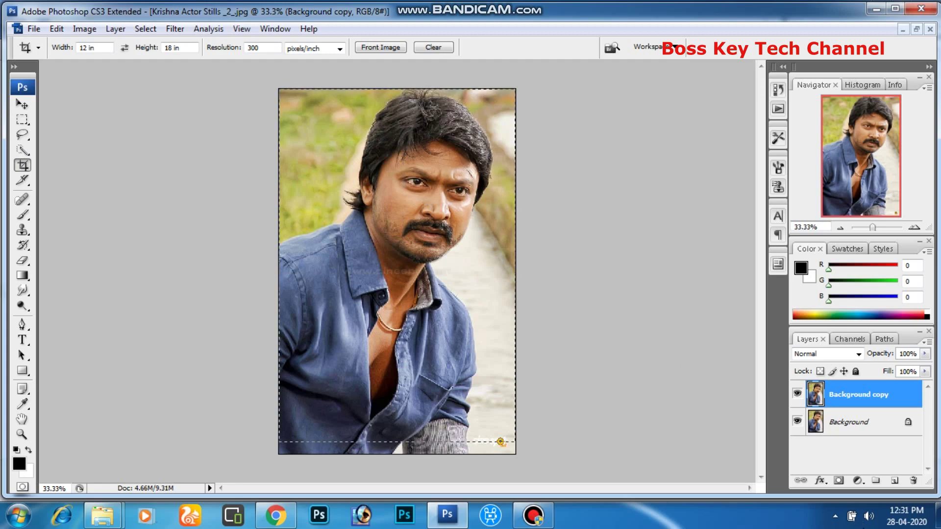
pyautogui.moveTo(499, 441); pyautogui.dragTo(501, 442)
pyautogui.press('Return')
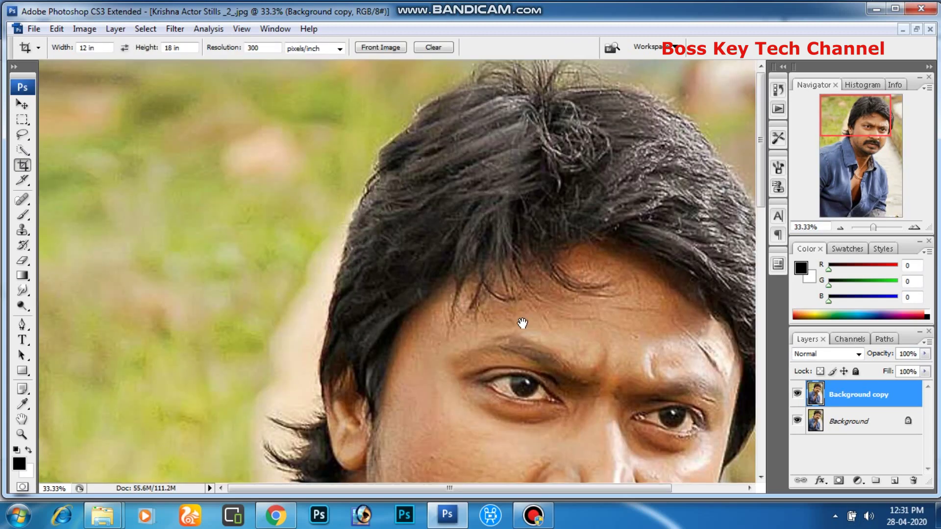
# - Bring the man's face into view and open the Levels adjustment
pyautogui.moveTo(519, 310); pyautogui.dragTo(384, 200)
pyautogui.click(84, 29)
pyautogui.click(264, 62)
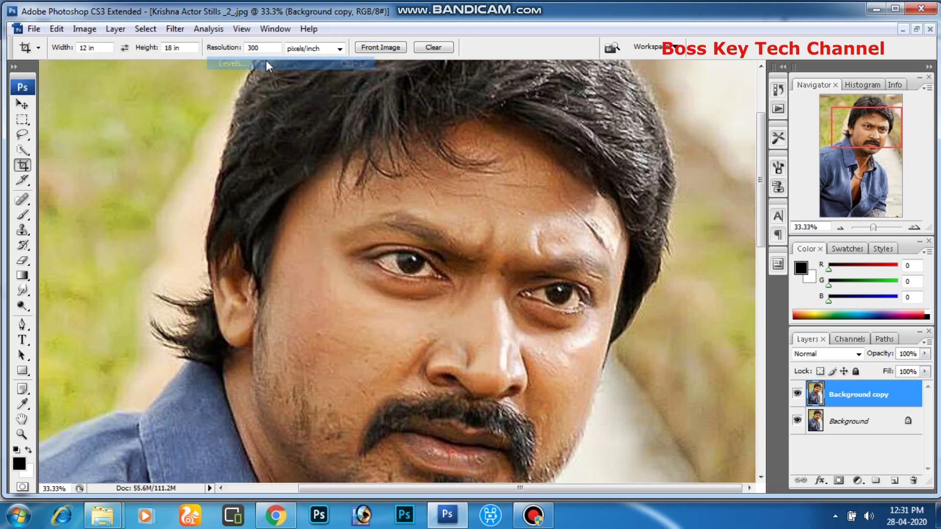
# - Apply Levels with input values 18, 1.03 and 231 to the copy layer
pyautogui.moveTo(884, 214); pyautogui.dragTo(869, 215)
pyautogui.moveTo(708, 214); pyautogui.dragTo(720, 215)
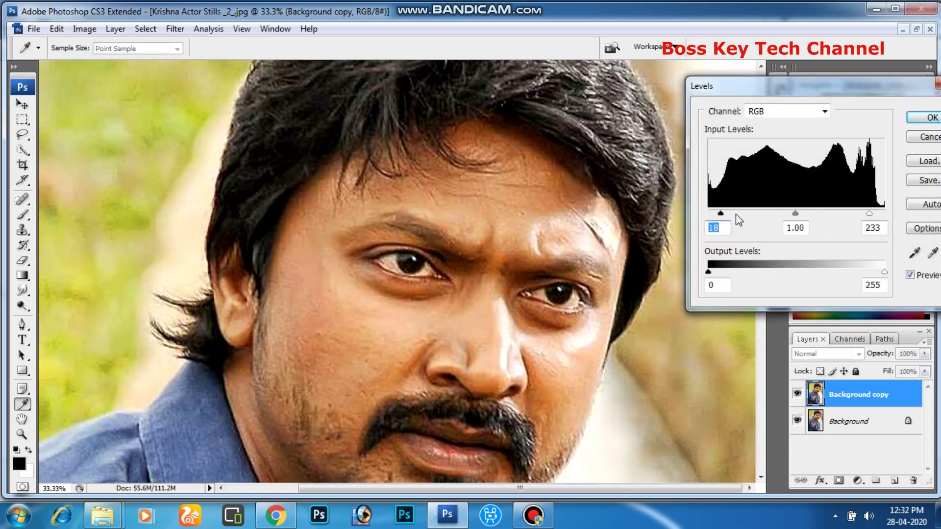
pyautogui.click(909, 275)
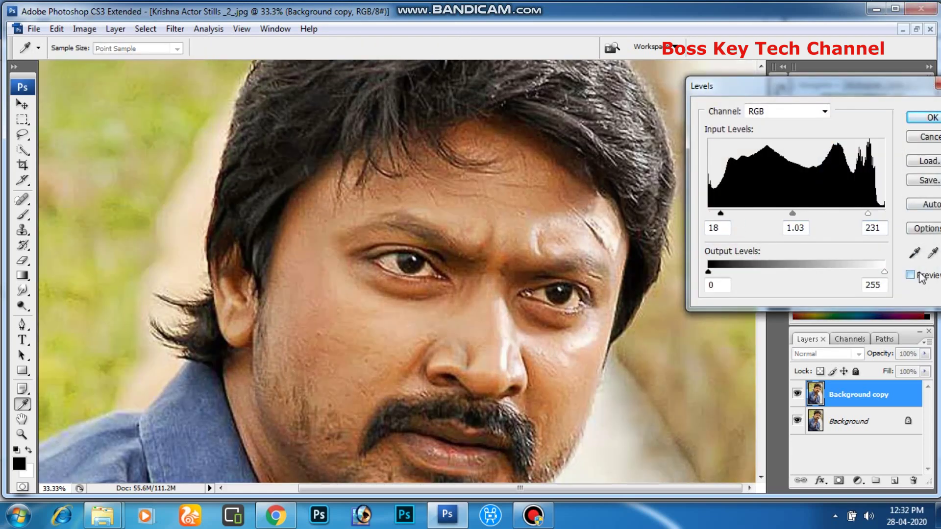
pyautogui.click(910, 275)
pyautogui.click(925, 118)
pyautogui.press('c')
pyautogui.press('v')
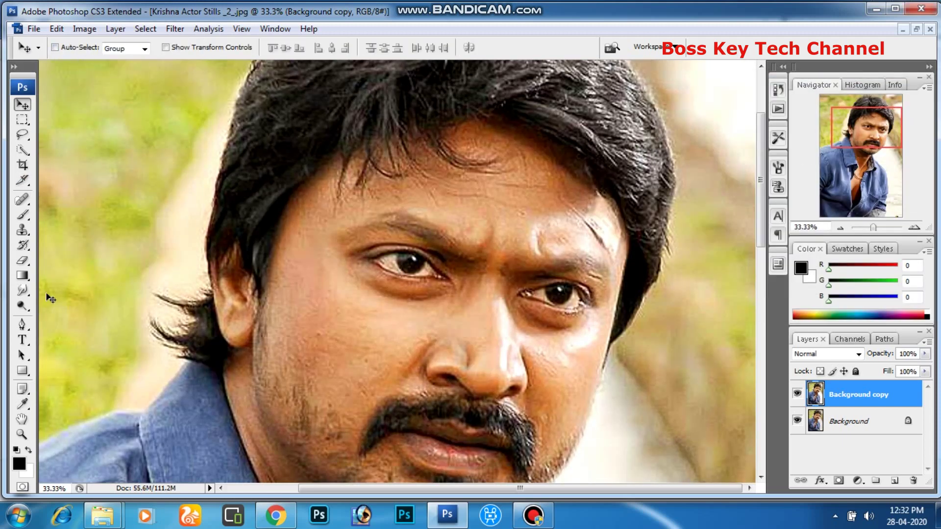
# - Sharpen the portrait with Unsharp Mask at Amount 75%, Radius 5.3 px
pyautogui.click(175, 28)
pyautogui.moveTo(221, 246)
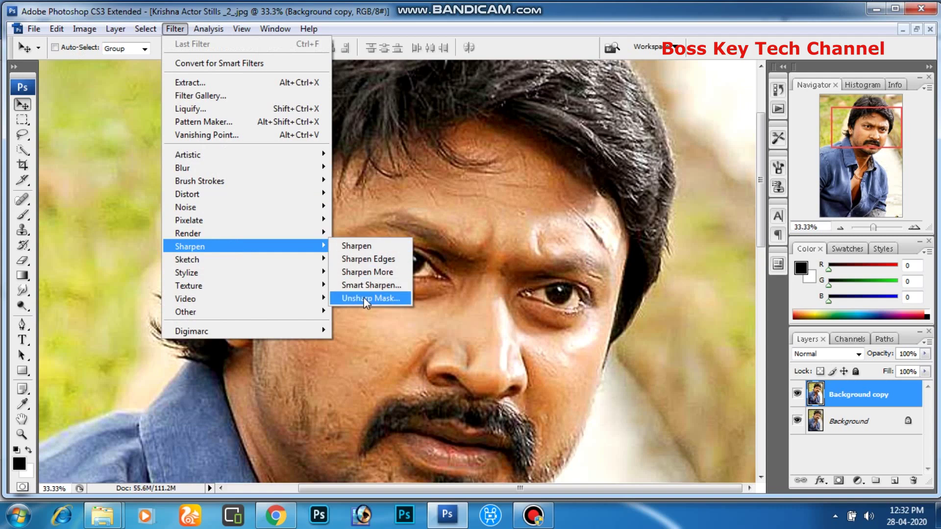
pyautogui.click(367, 298)
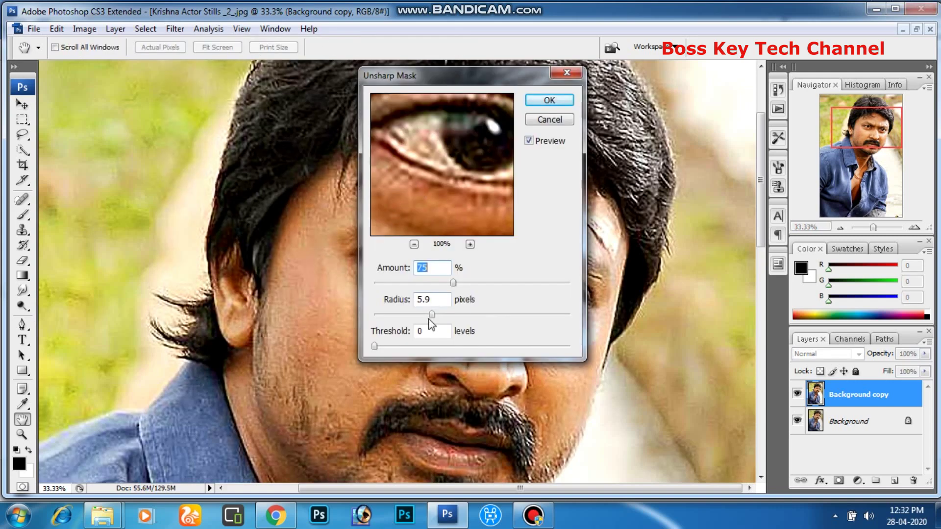
pyautogui.click(309, 223)
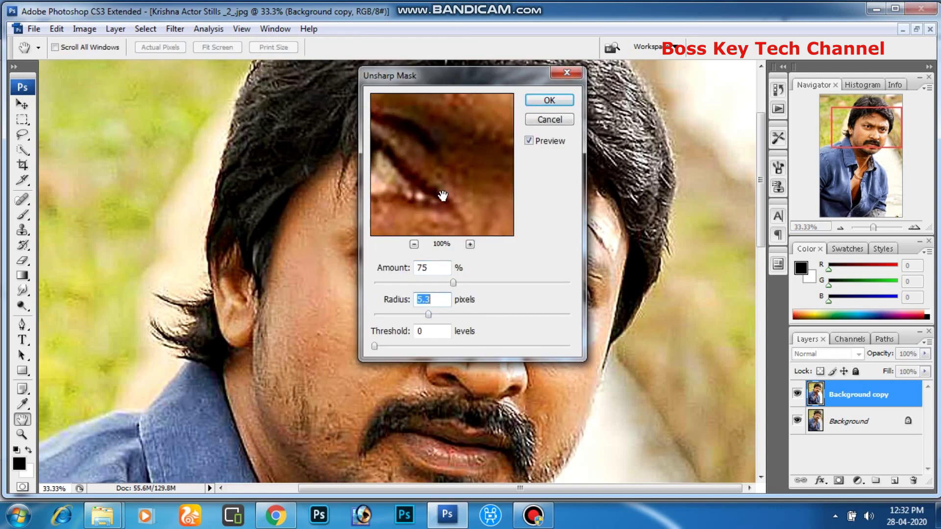
pyautogui.moveTo(442, 196); pyautogui.dragTo(316, 56)
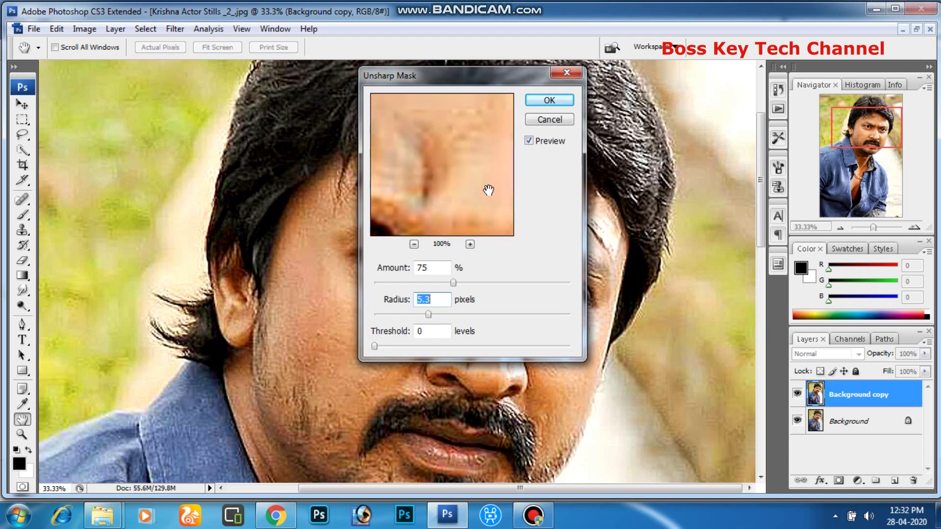
pyautogui.click(542, 99)
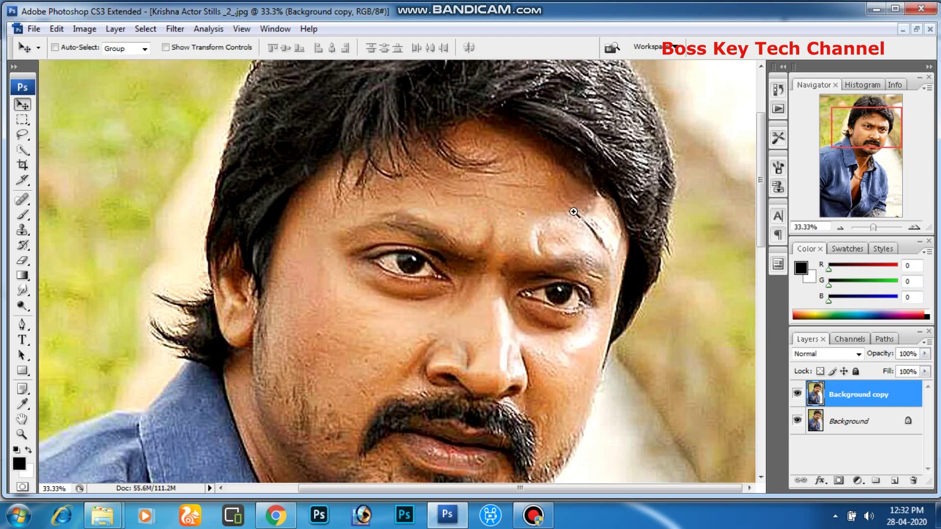
pyautogui.hotkey('ctrl', '-')
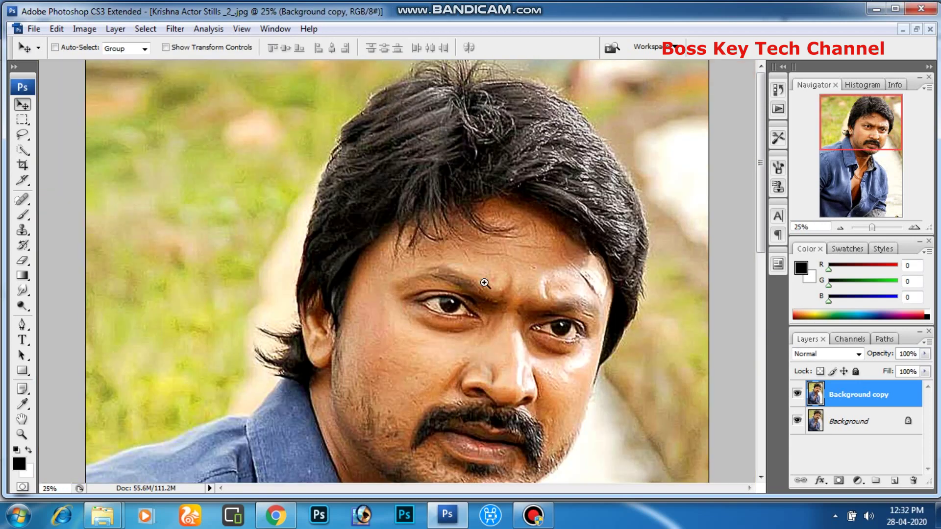
# - Select the Smudge tool and replace the brush tips with the Assorted Brushes set
pyautogui.click(484, 283)
pyautogui.click(22, 291)
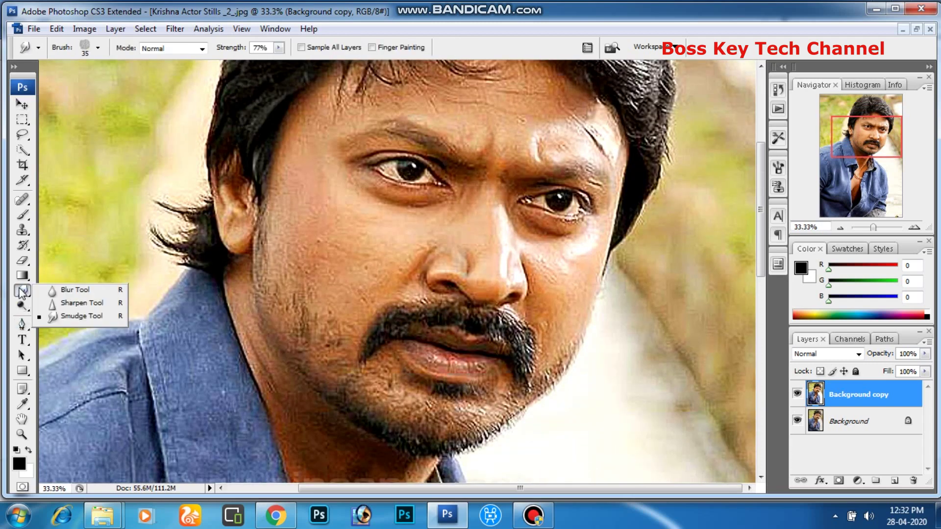
pyautogui.click(98, 47)
pyautogui.click(210, 71)
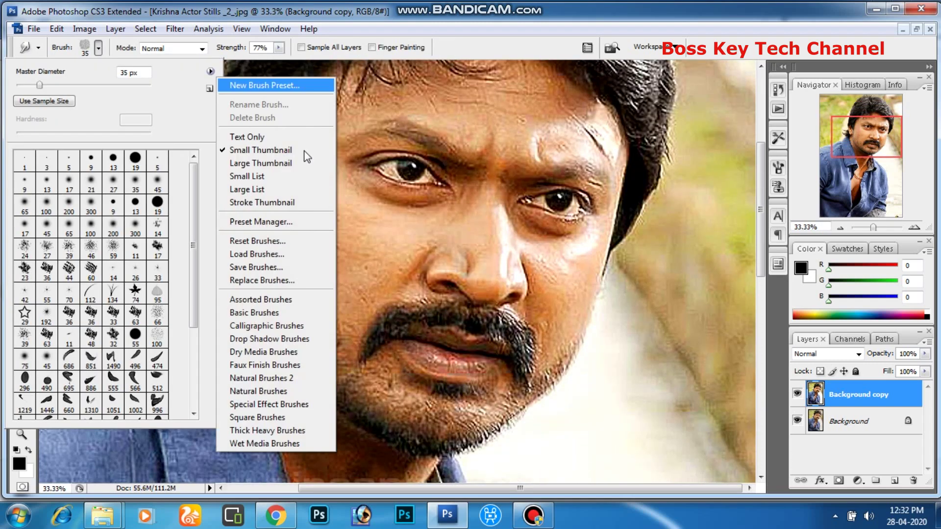
pyautogui.click(240, 300)
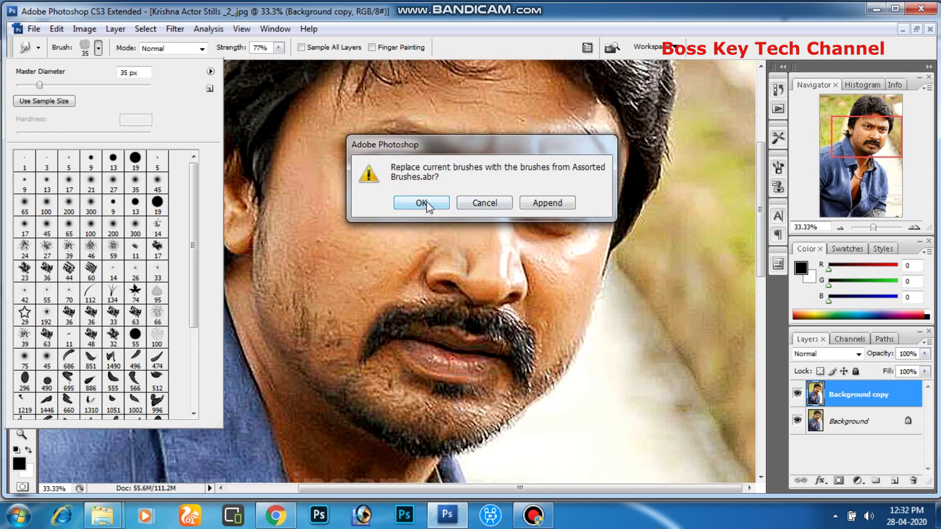
pyautogui.click(422, 203)
# - Append Natural Brushes 2 and choose its 118 px textured tip
pyautogui.click(210, 71)
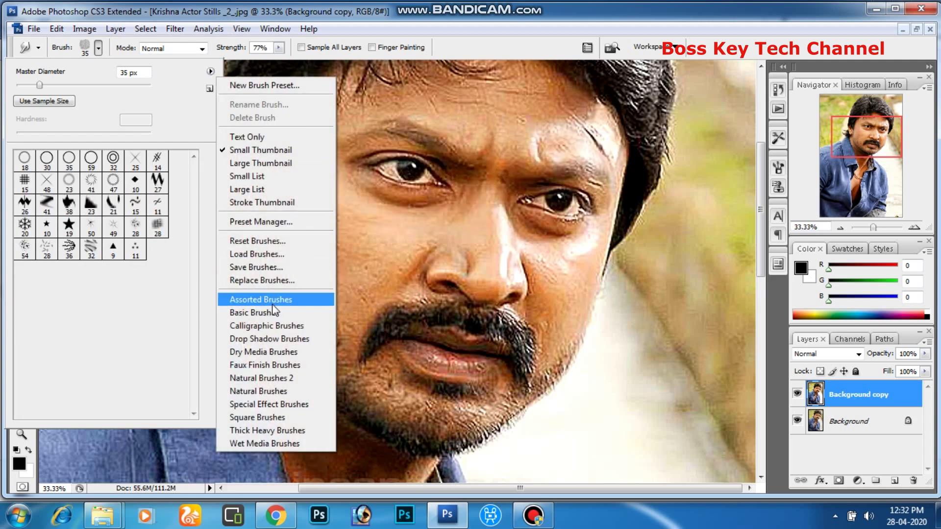
pyautogui.click(265, 380)
pyautogui.click(539, 210)
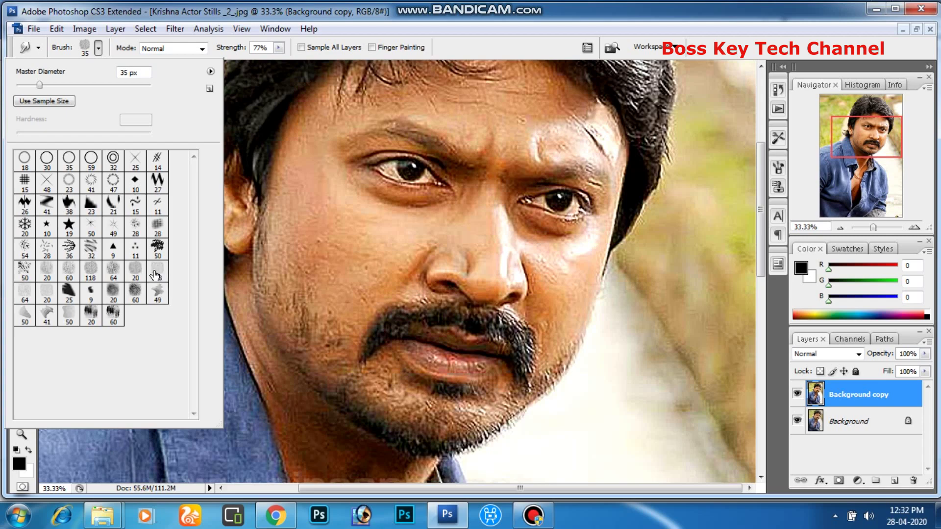
pyautogui.click(647, 288)
pyautogui.click(519, 279)
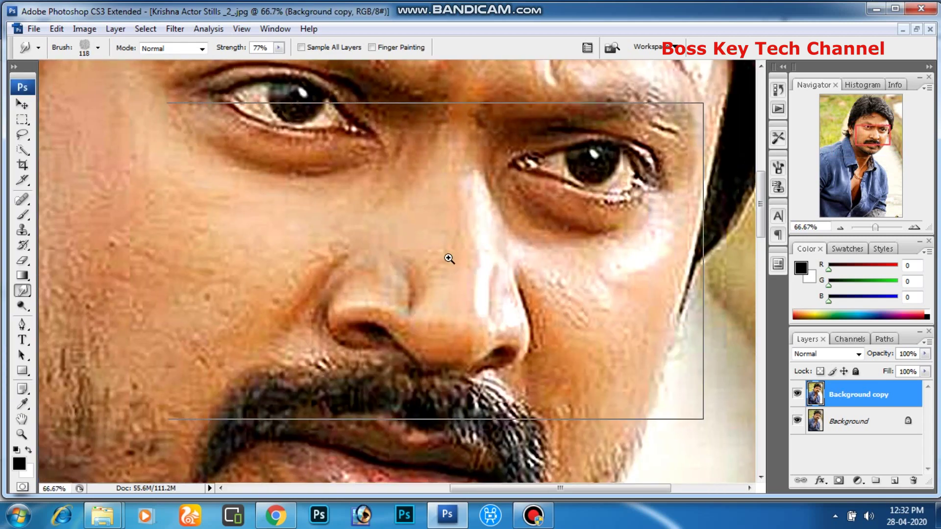
# - Zoom to 200% on the nose and set the smudge brush to 30 px
pyautogui.click(449, 258)
pyautogui.click(379, 263)
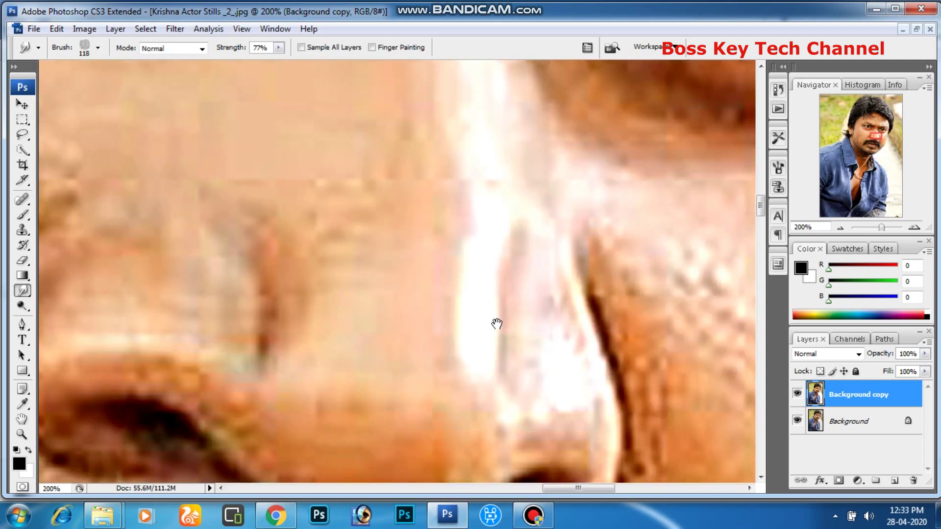
pyautogui.press('[')
pyautogui.press('[')
pyautogui.press('[')
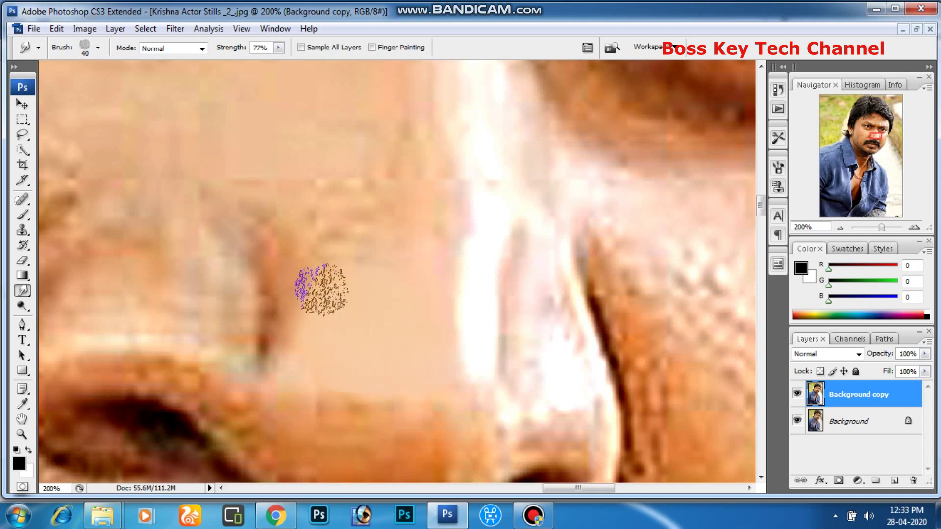
pyautogui.press(']')
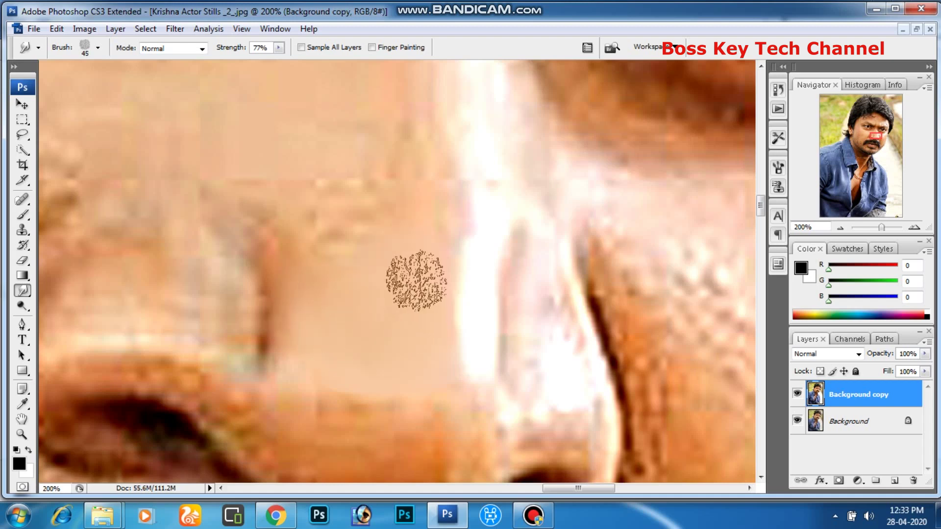
pyautogui.press(']')
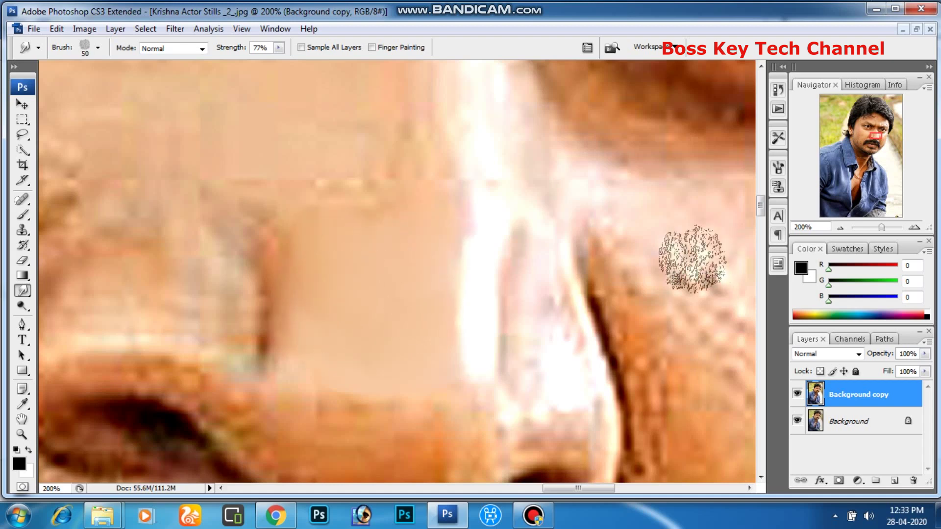
pyautogui.scroll(-3, 588, 269)
pyautogui.press('[')
pyautogui.press('[')
pyautogui.press('[')
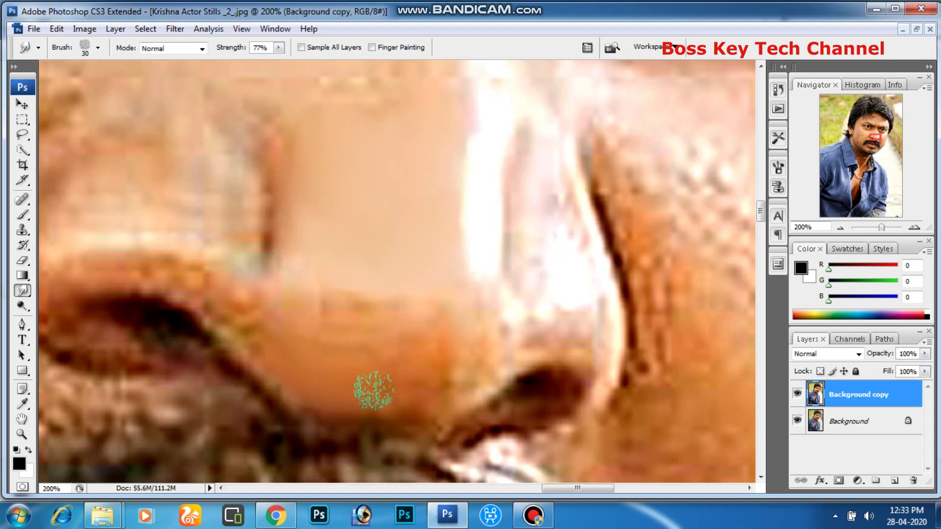
# - Smudge the nostril's lower and upper edges and the skin beside the nose
pyautogui.moveTo(287, 377); pyautogui.dragTo(385, 394)
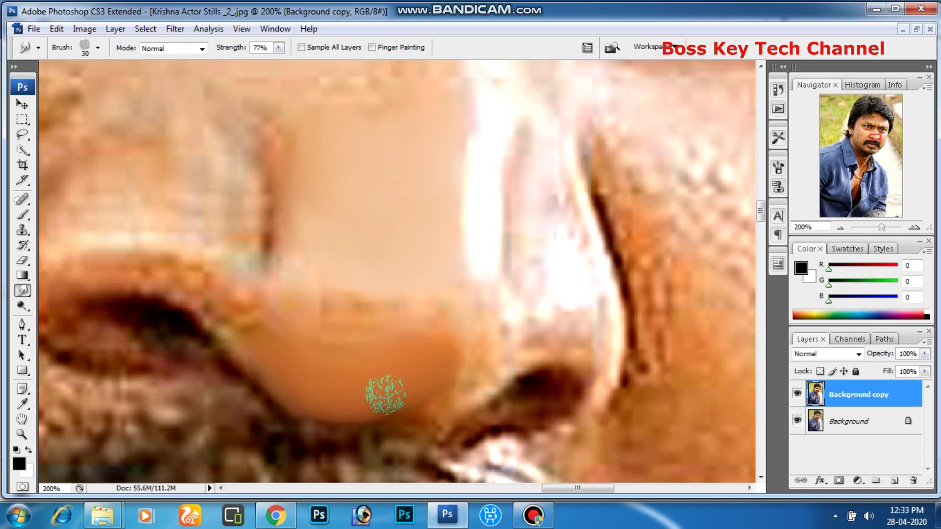
pyautogui.moveTo(419, 315); pyautogui.dragTo(389, 325)
pyautogui.press(']')
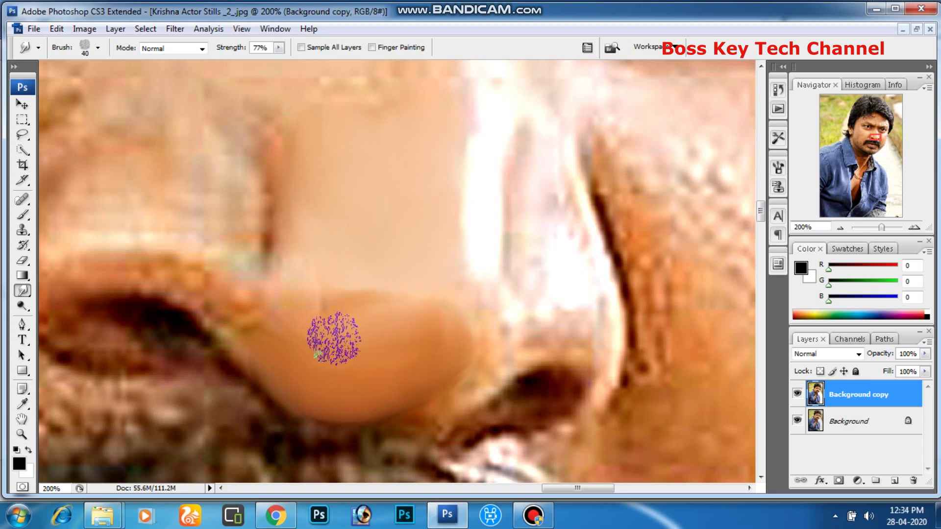
pyautogui.press('[')
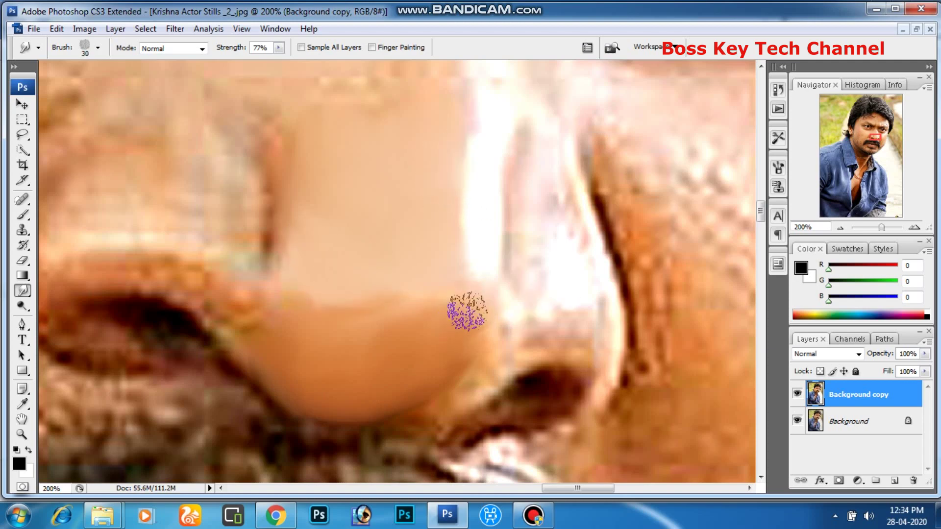
pyautogui.moveTo(374, 328); pyautogui.dragTo(487, 375)
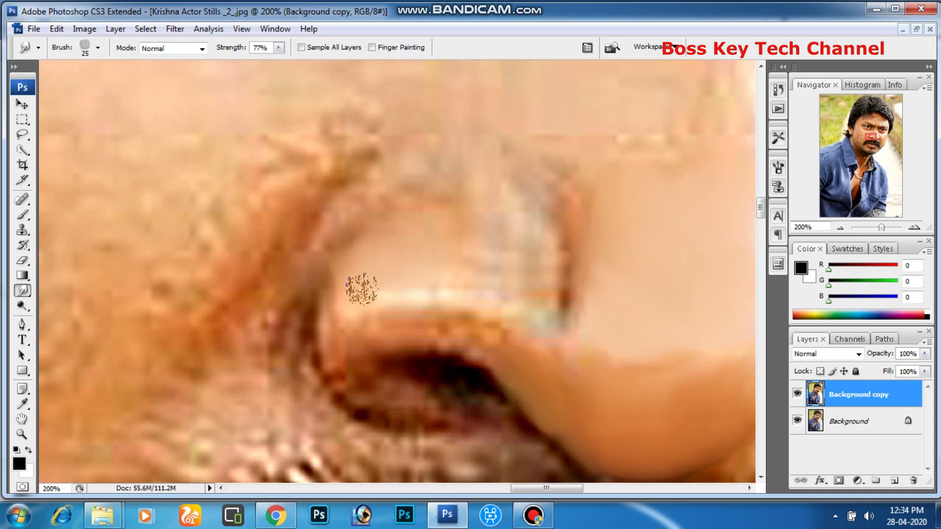
pyautogui.moveTo(335, 305); pyautogui.dragTo(408, 228)
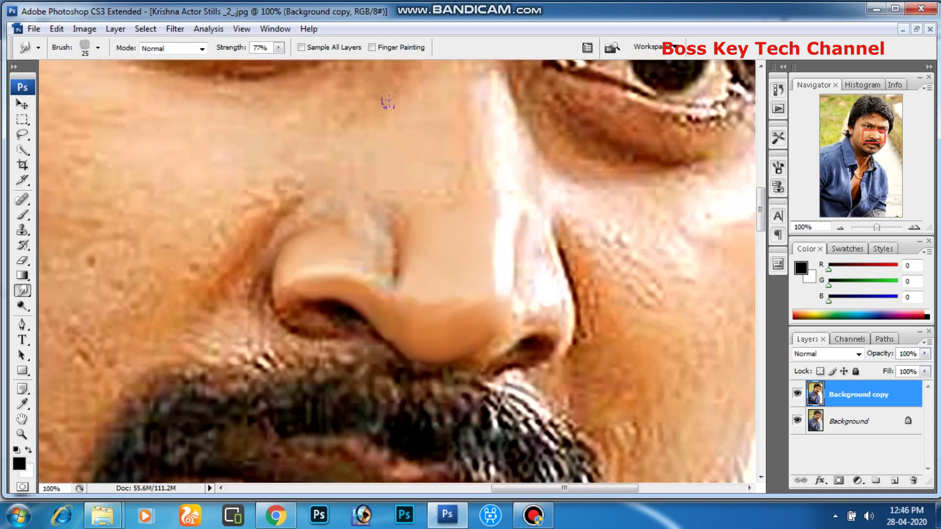
pyautogui.click(587, 47)
# - Turn off brush spacing, use a 35 px tip and set smudge strength to 59%
pyautogui.click(553, 206)
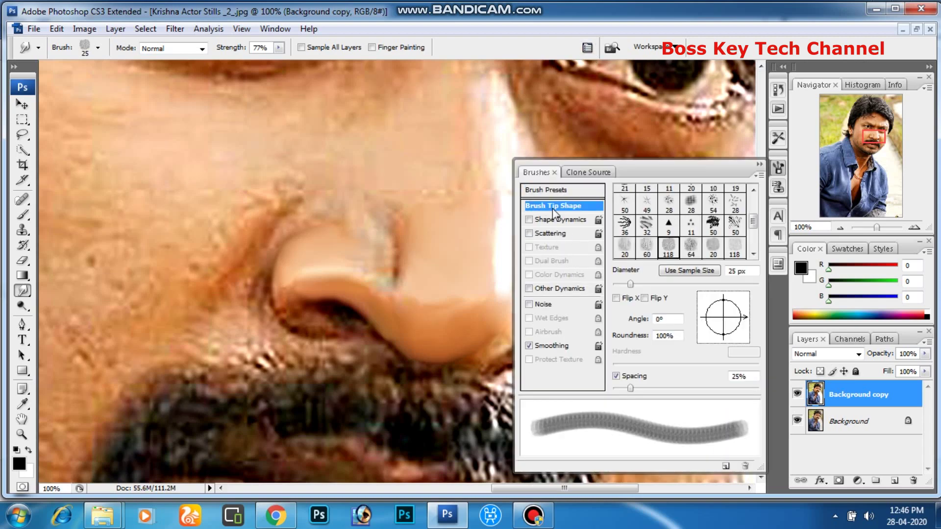
pyautogui.click(616, 376)
pyautogui.click(433, 279)
pyautogui.scroll(1, 431, 294)
pyautogui.press(']')
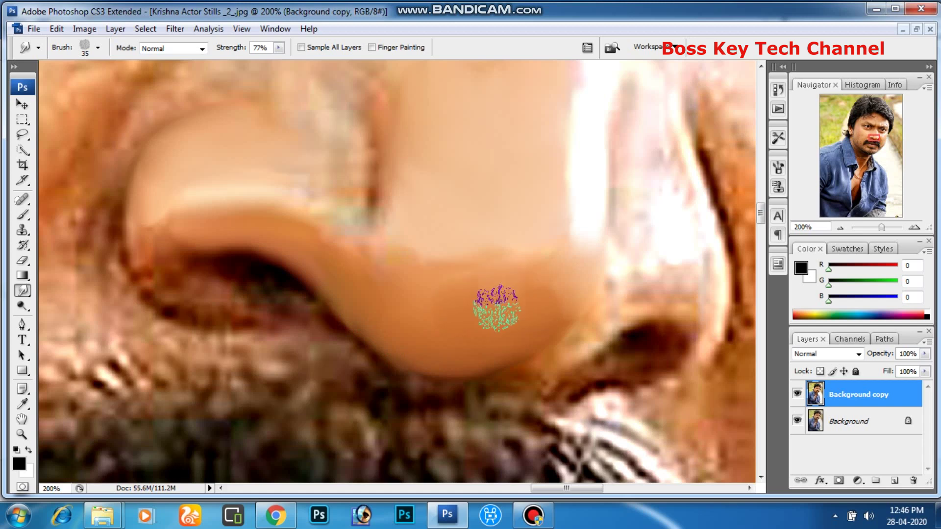
pyautogui.click(444, 250)
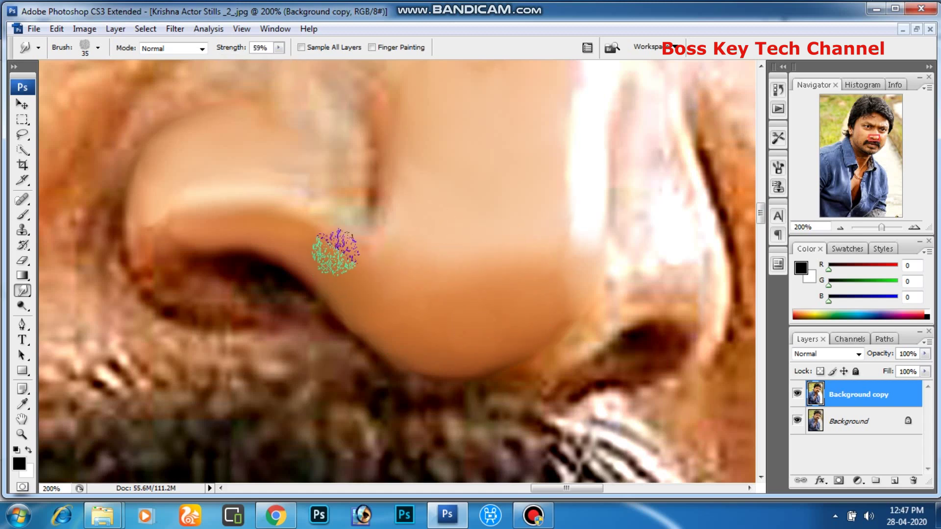
# - Smooth the streak along the nose ridge and the dark nostril crease
pyautogui.moveTo(274, 226)
pyautogui.mouseDown()
pyautogui.moveTo(352, 184)
pyautogui.moveTo(345, 124)
pyautogui.mouseUp()
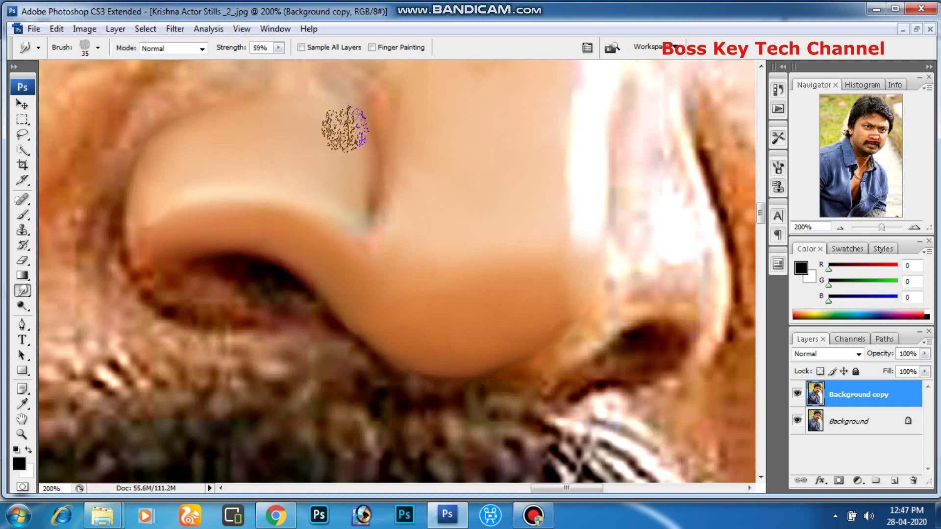
pyautogui.moveTo(389, 237)
pyautogui.mouseDown()
pyautogui.moveTo(420, 202)
pyautogui.moveTo(374, 258)
pyautogui.mouseUp()
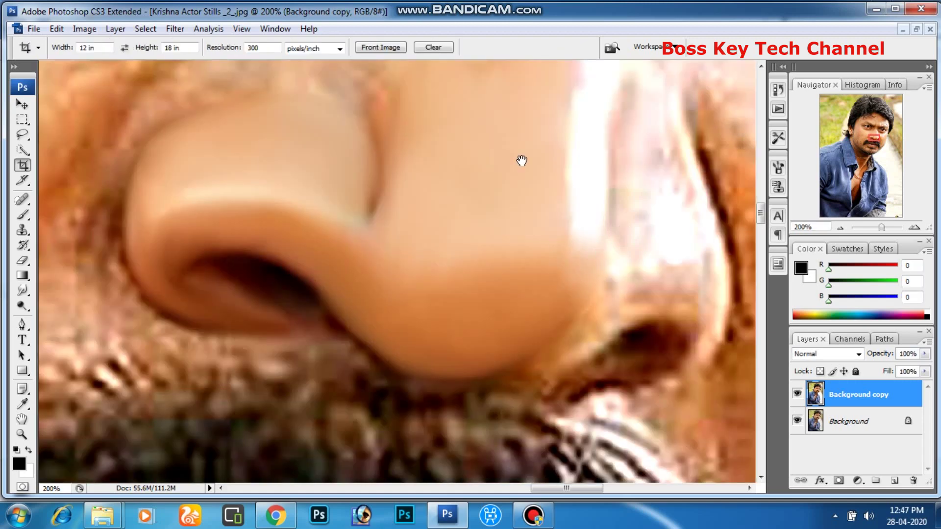
pyautogui.scroll(3, 520, 160)
pyautogui.moveTo(22, 290); pyautogui.dragTo(73, 321)
pyautogui.click(74, 321)
pyautogui.scroll(2, 525, 288)
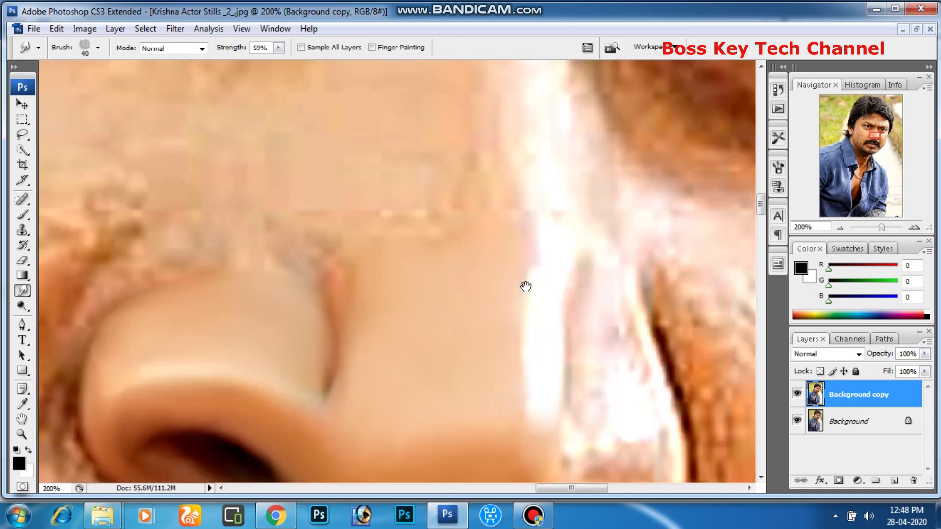
# - Resize the smudge brush between 50 and 25 px while moving around the nostril
pyautogui.press(']')
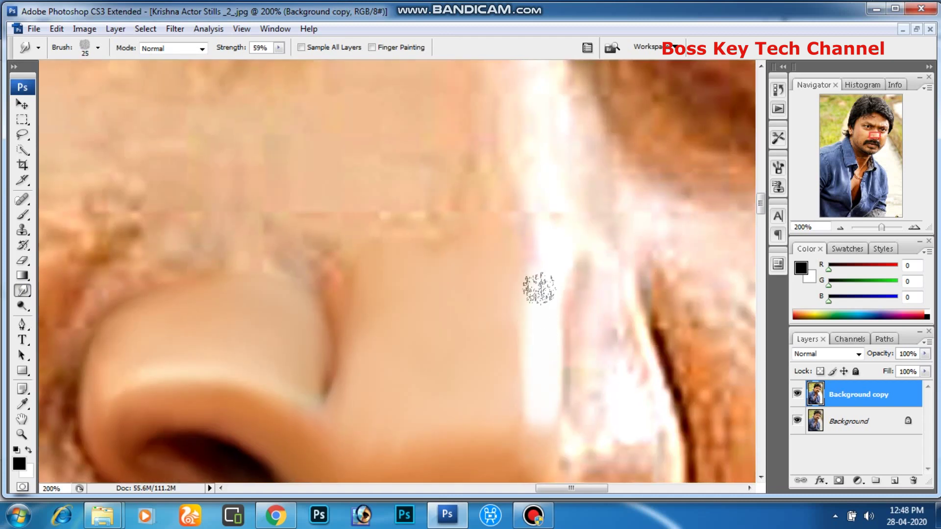
pyautogui.press(']')
pyautogui.press(']')
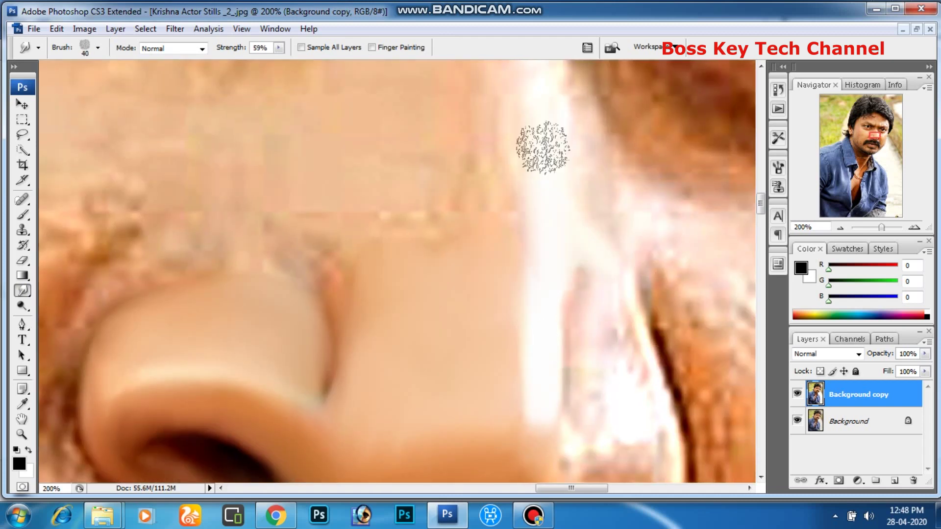
pyautogui.scroll(3, 531, 200)
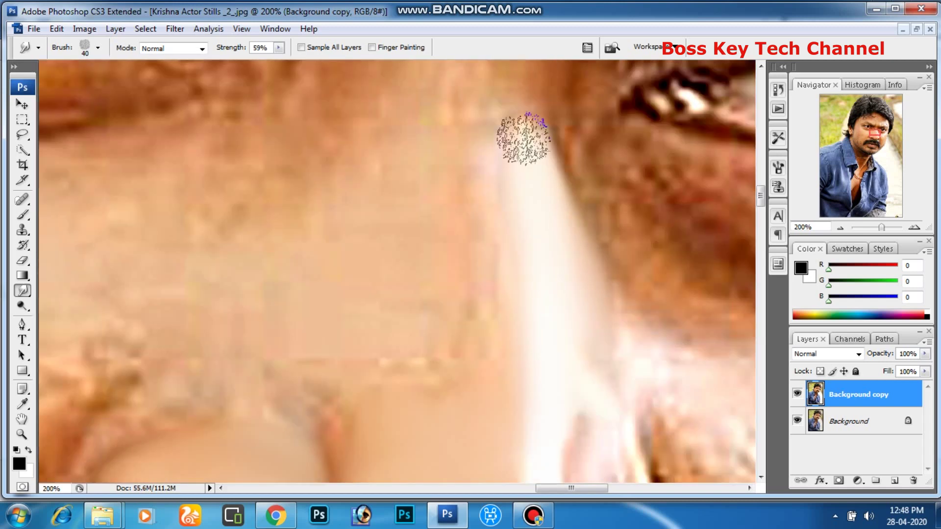
pyautogui.scroll(-2, 461, 324)
pyautogui.press(']')
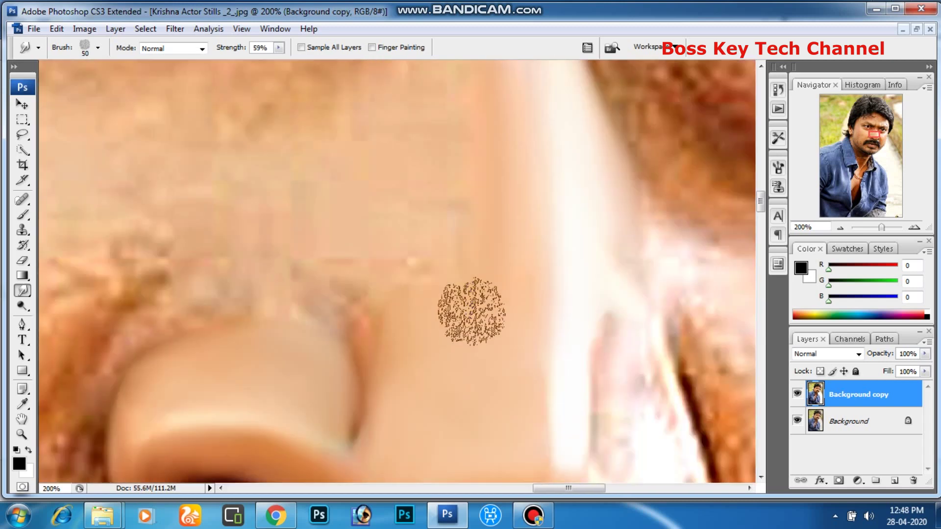
pyautogui.scroll(3, 450, 273)
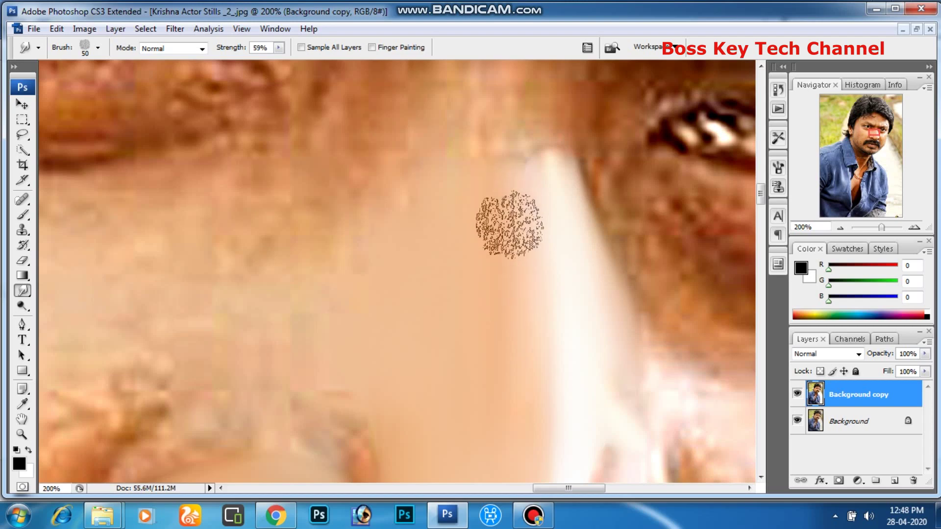
pyautogui.scroll(3, 507, 241)
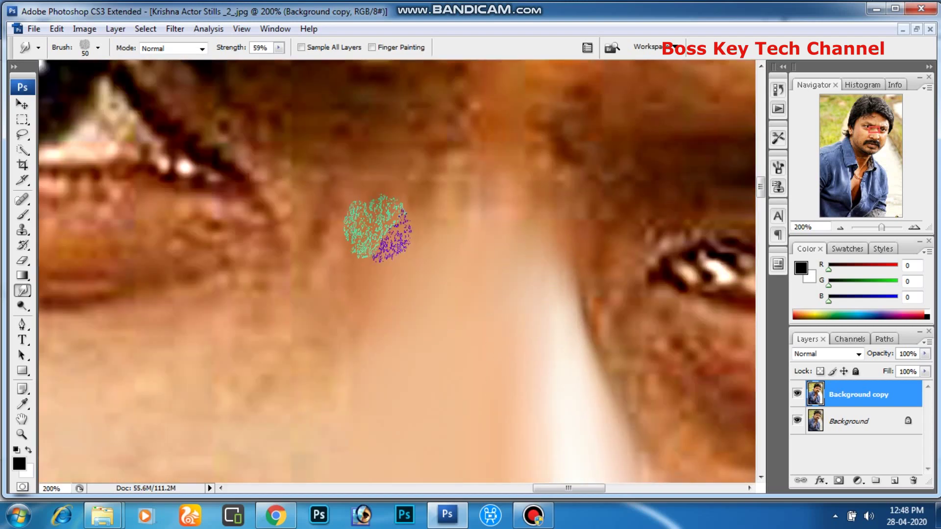
pyautogui.scroll(-3, 422, 384)
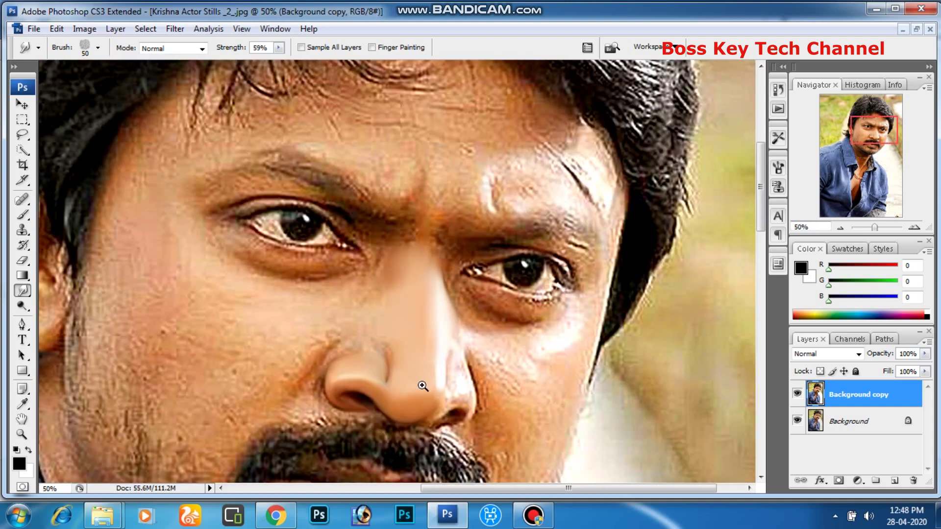
pyautogui.scroll(1, 421, 385)
pyautogui.scroll(2, 380, 296)
pyautogui.press('[')
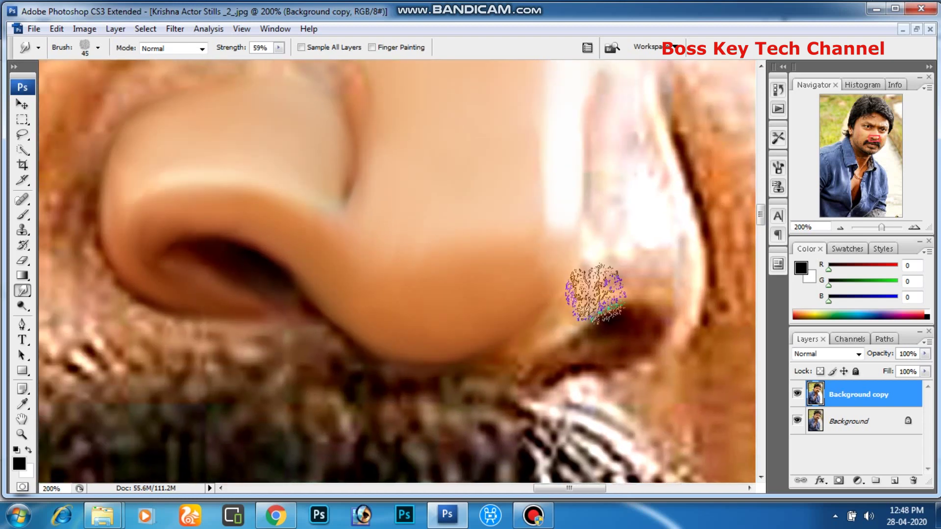
pyautogui.press('[')
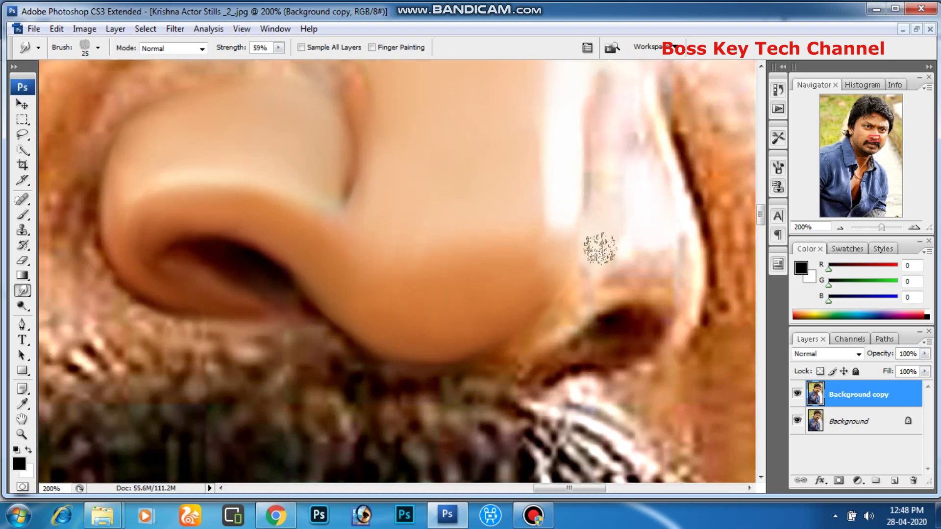
pyautogui.press('[')
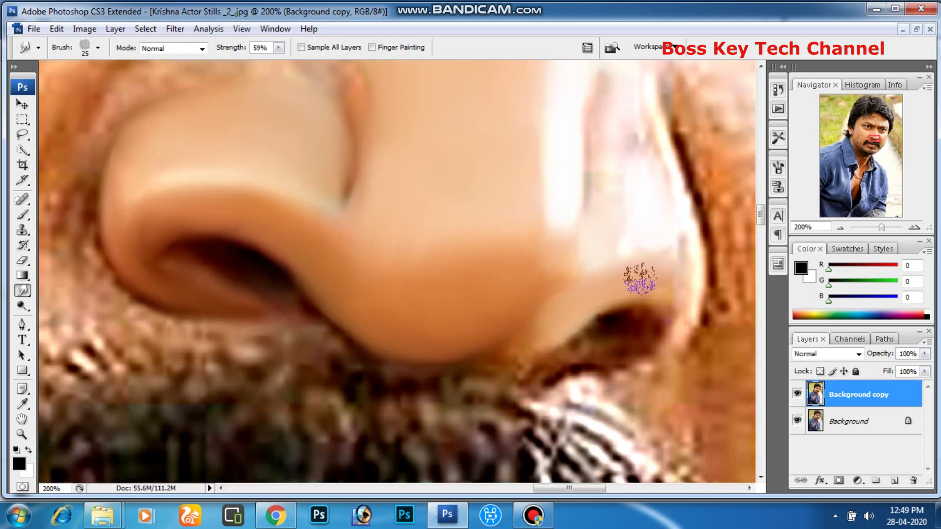
# - Smooth the skin just below the nostril with a 25 px brush
pyautogui.moveTo(632, 286); pyautogui.dragTo(625, 353)
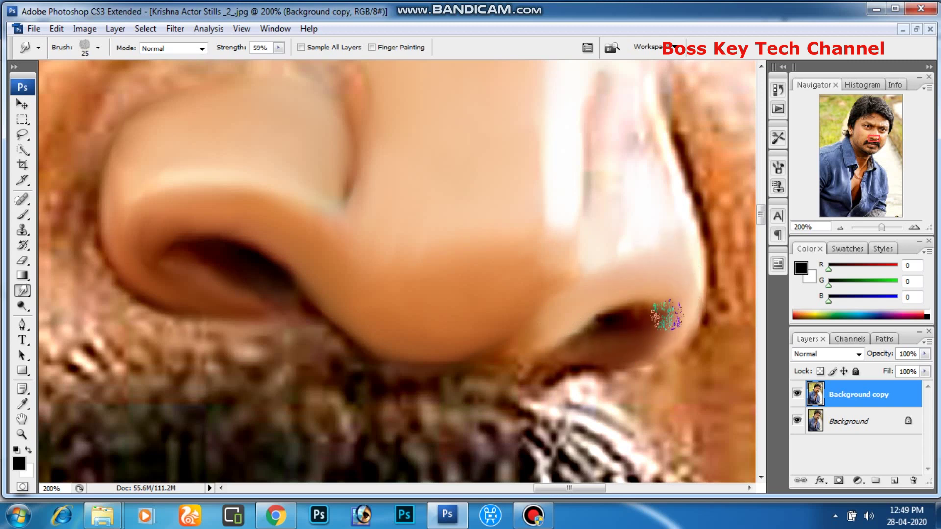
pyautogui.press(']')
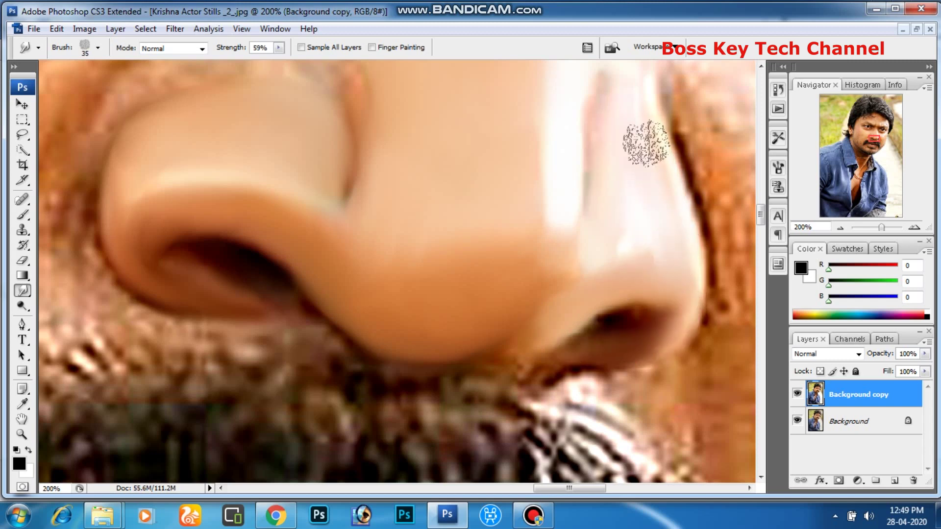
pyautogui.scroll(3, 612, 157)
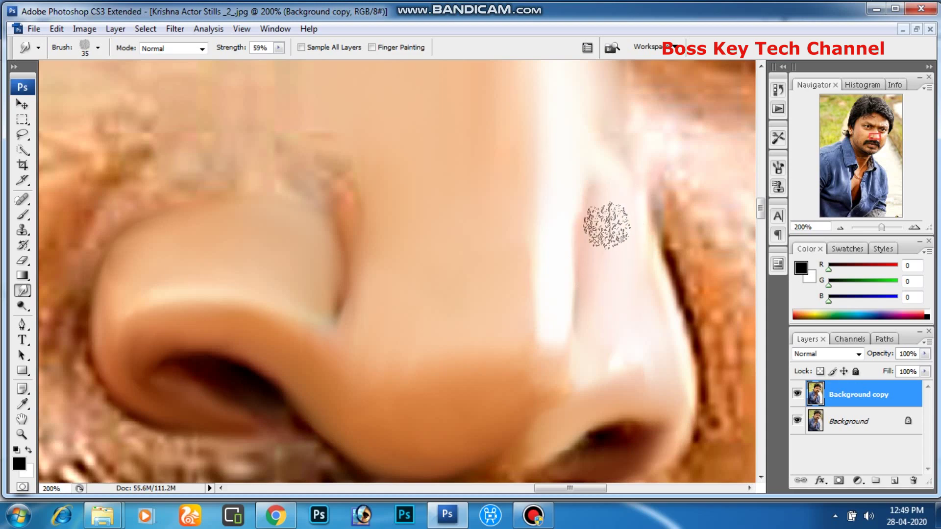
pyautogui.scroll(-1, 509, 361)
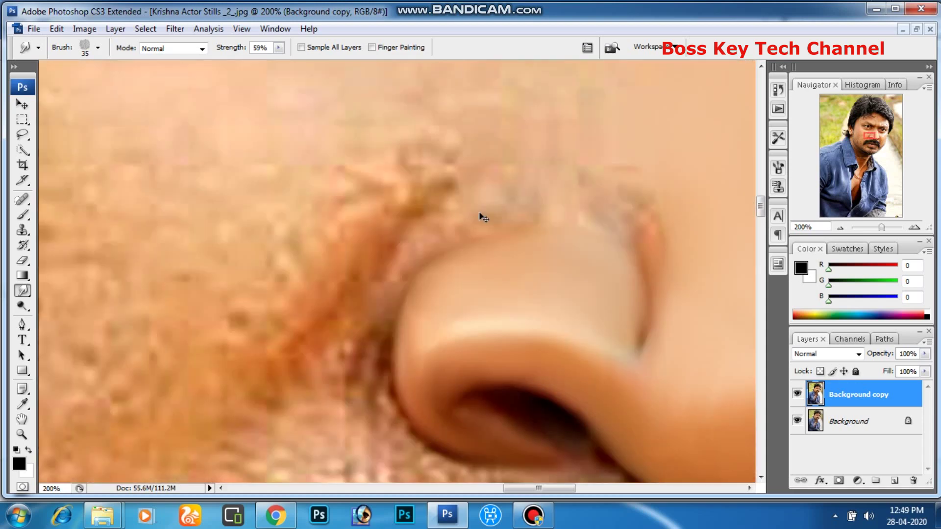
pyautogui.scroll(-1, 481, 214)
pyautogui.scroll(1, 480, 213)
pyautogui.scroll(1, 410, 309)
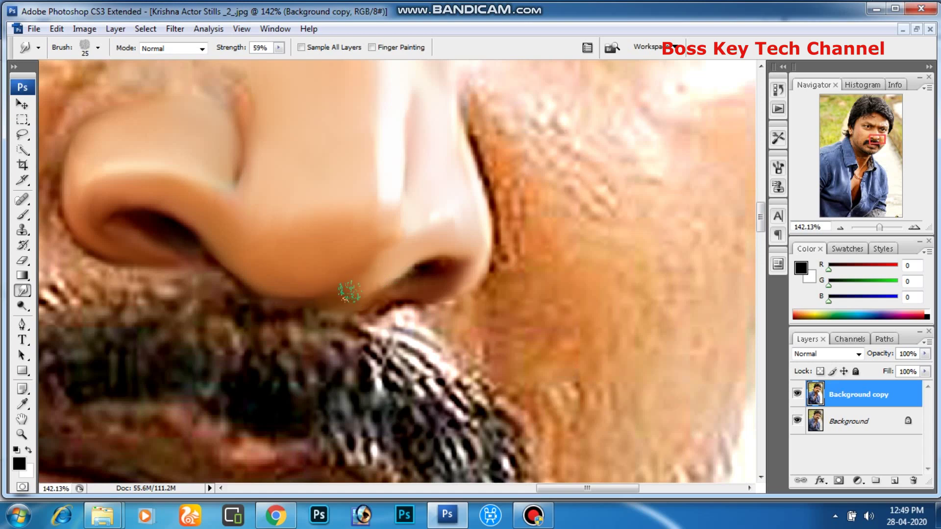
# - Smudge the cheek skin beside the nose with a 60 px brush
pyautogui.hscroll(2, 441, 304)
pyautogui.scroll(2, 466, 316)
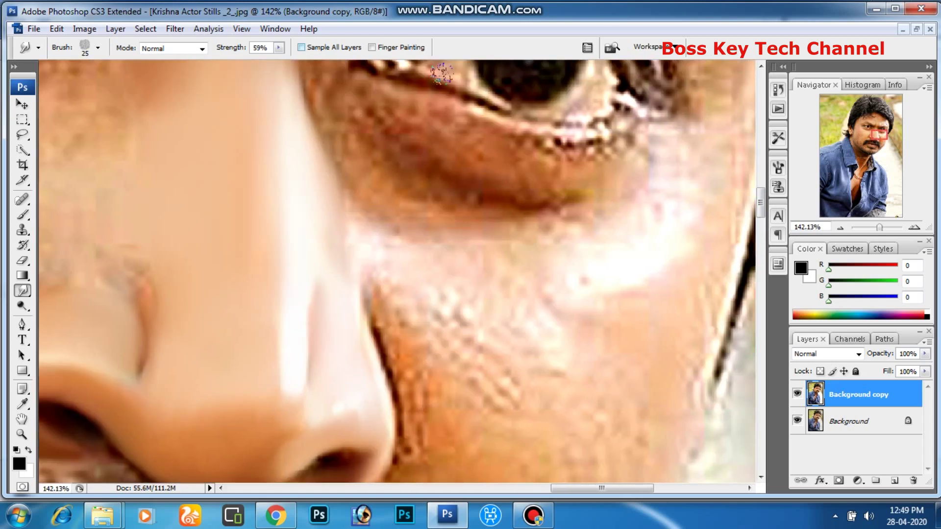
pyautogui.press('[')
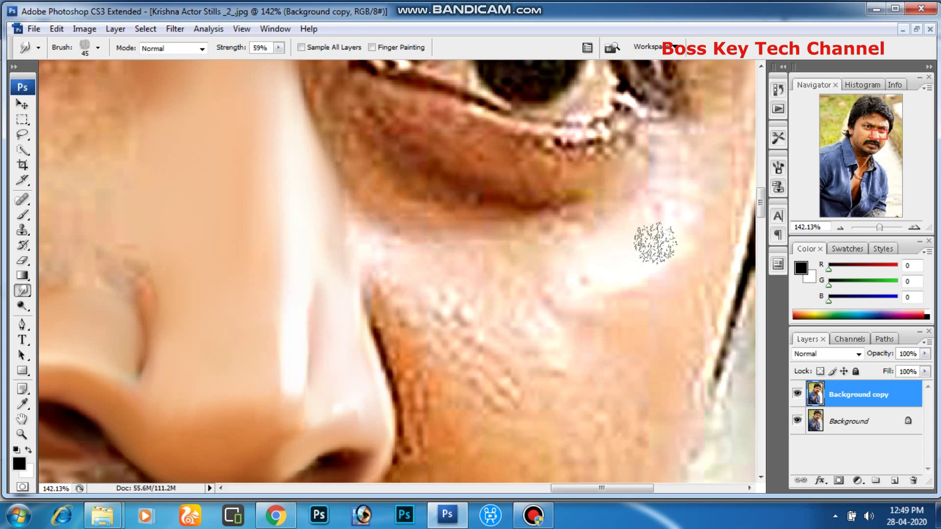
pyautogui.press(']')
pyautogui.press(']')
pyautogui.press(']')
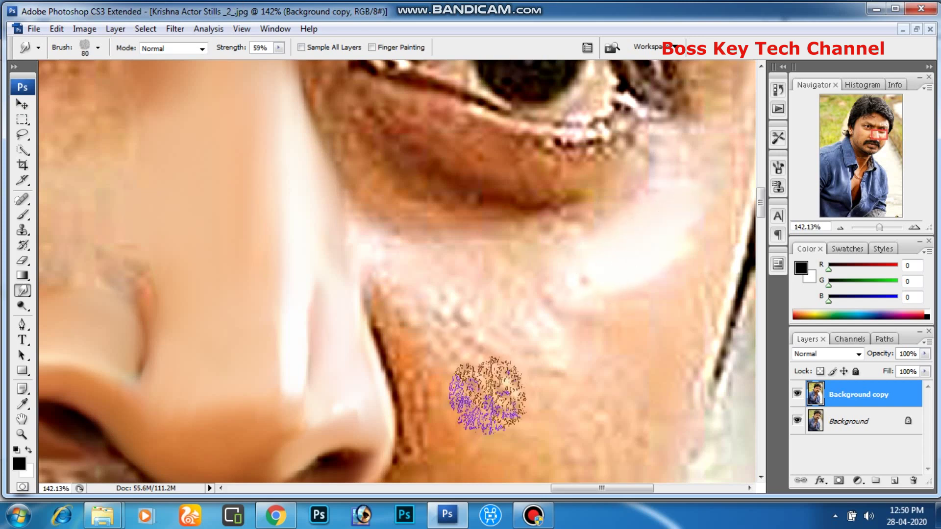
pyautogui.scroll(-3, 487, 309)
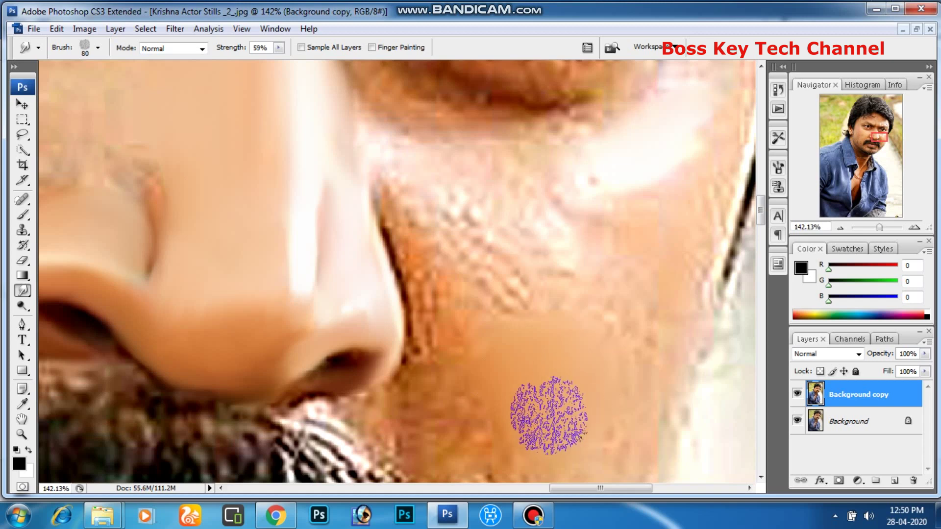
pyautogui.press('[')
pyautogui.press('[')
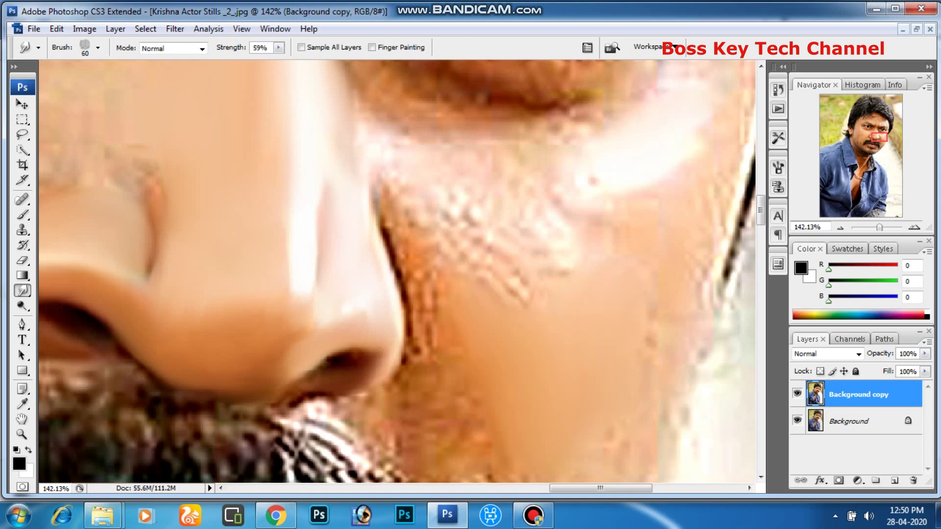
pyautogui.moveTo(494, 285); pyautogui.dragTo(504, 309)
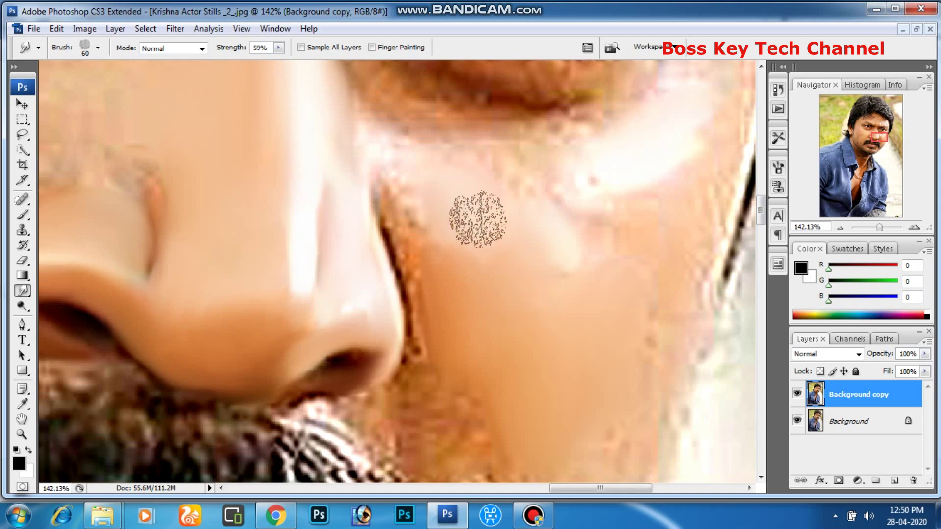
pyautogui.moveTo(628, 385); pyautogui.dragTo(604, 314)
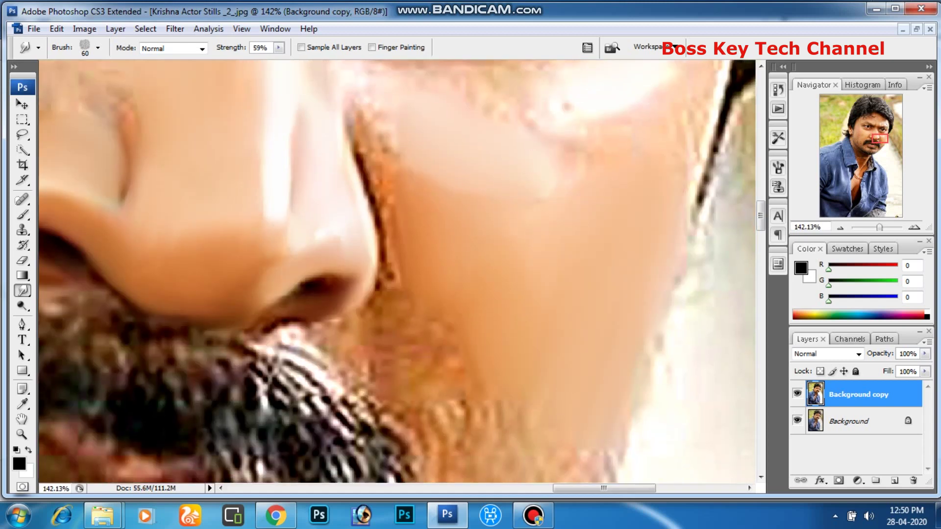
# - Smooth the dark orange crease beside the nose with a 45 px brush
pyautogui.scroll(-5, 518, 289)
pyautogui.press(']')
pyautogui.press(']')
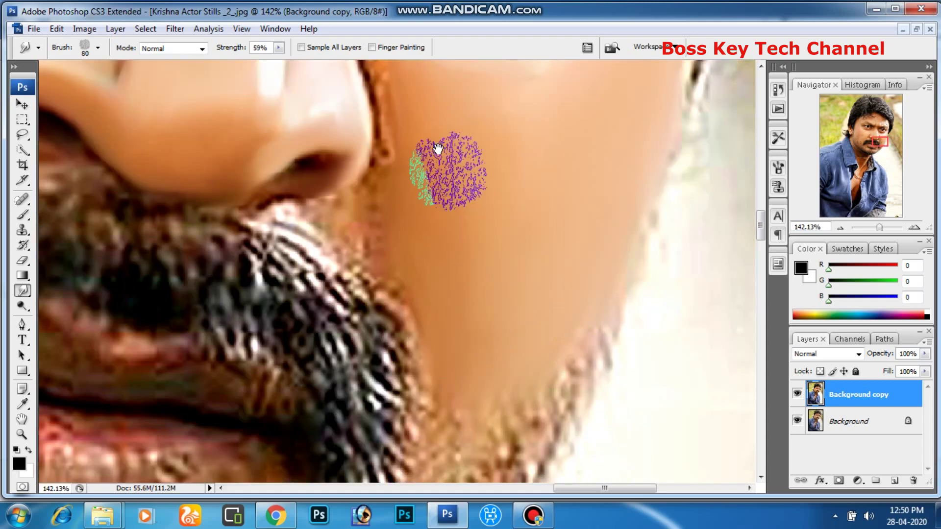
pyautogui.scroll(5, 431, 260)
pyautogui.press('[')
pyautogui.press('[')
pyautogui.press('[')
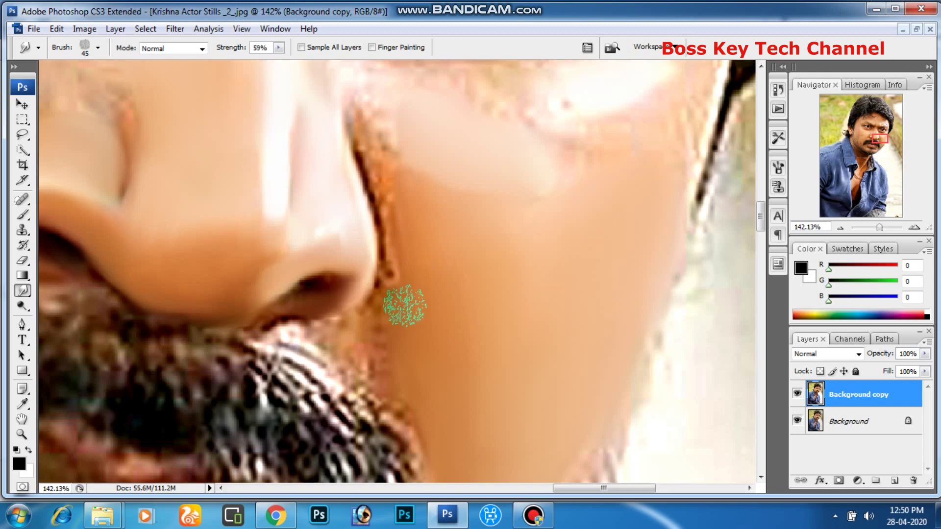
pyautogui.moveTo(414, 266)
pyautogui.mouseDown()
pyautogui.moveTo(371, 141)
pyautogui.moveTo(424, 262)
pyautogui.mouseUp()
pyautogui.press(']')
pyautogui.press(']')
pyautogui.scroll(4, 573, 231)
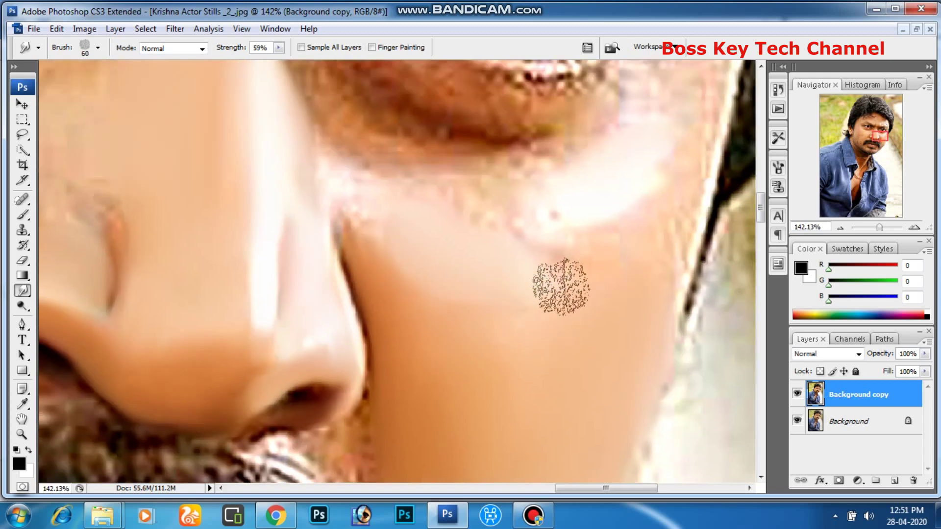
pyautogui.scroll(2, 539, 270)
pyautogui.hscroll(-2, 538, 269)
# - Smooth the pixelated skin and reddish spots beneath the eye with a smaller brush
pyautogui.press('[')
pyautogui.press('[')
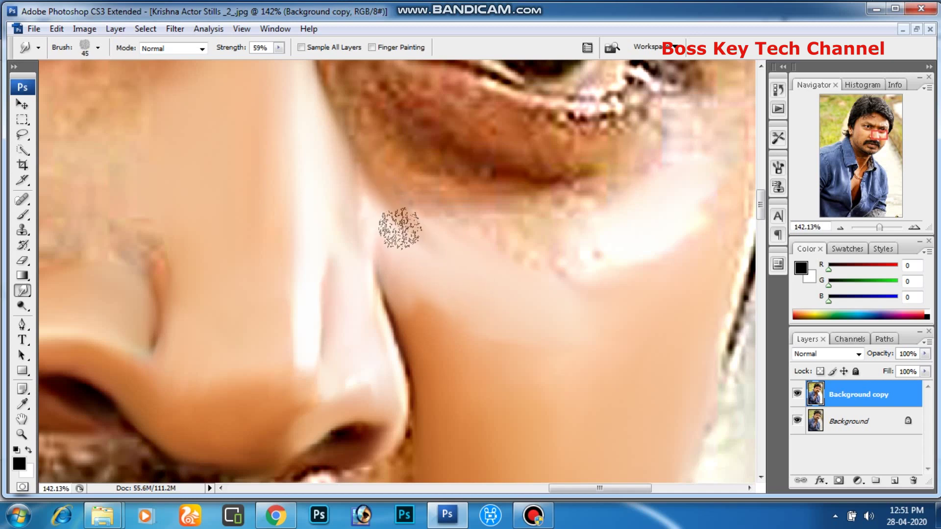
pyautogui.press('[')
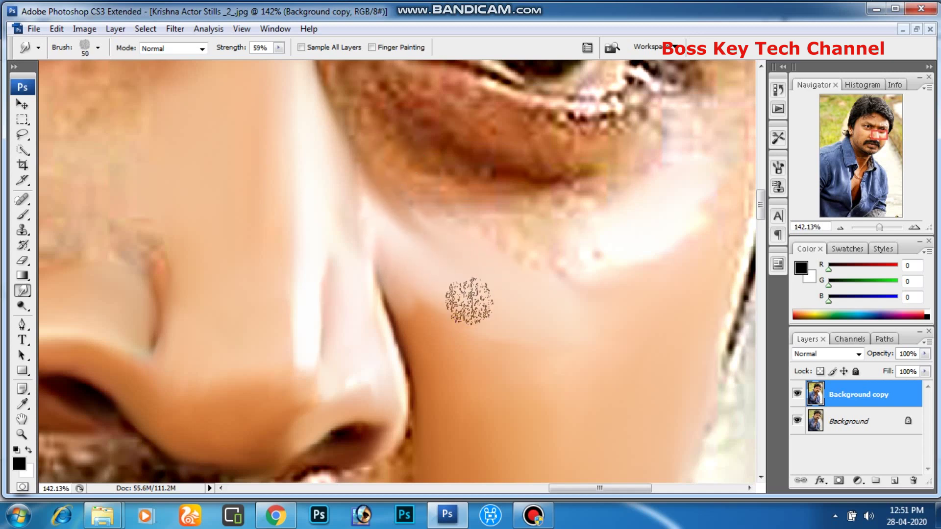
pyautogui.press('[')
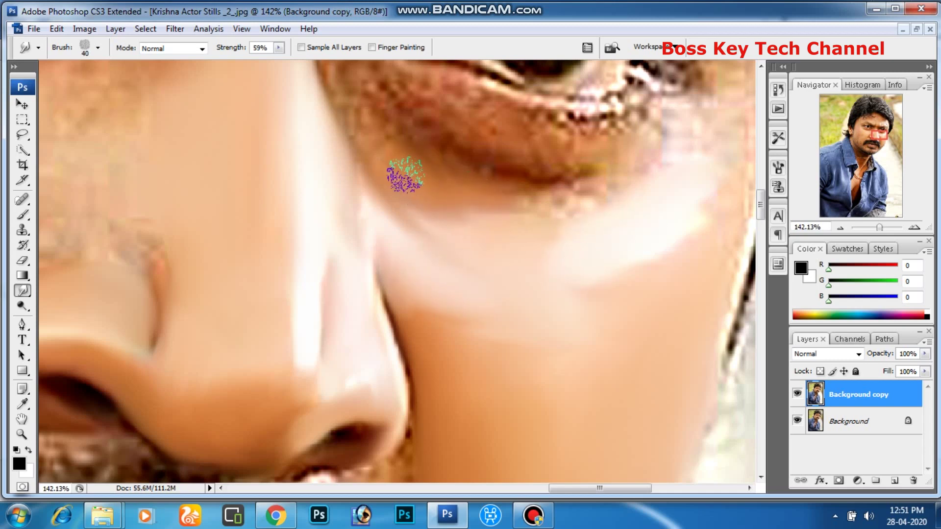
pyautogui.moveTo(453, 180)
pyautogui.mouseDown()
pyautogui.moveTo(493, 204)
pyautogui.moveTo(556, 193)
pyautogui.moveTo(446, 192)
pyautogui.mouseUp()
pyautogui.scroll(2, 522, 270)
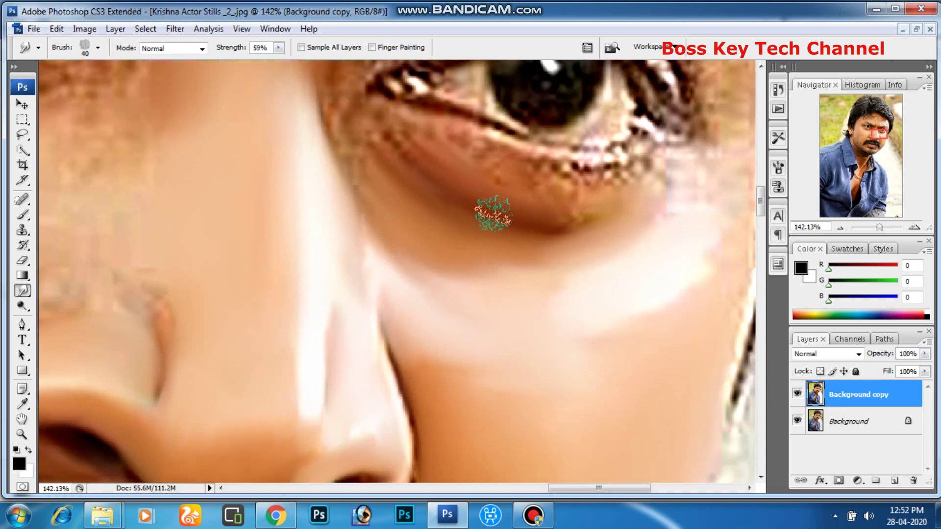
pyautogui.moveTo(555, 219); pyautogui.dragTo(557, 209)
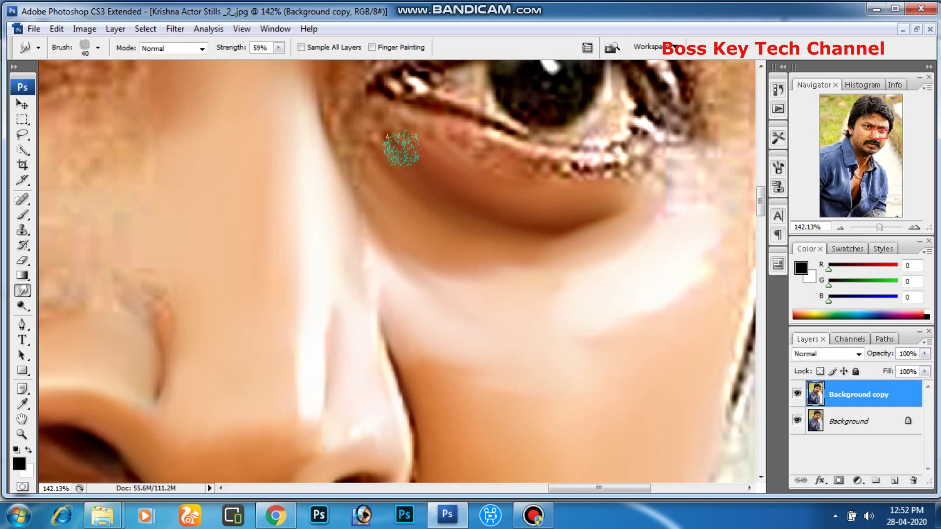
pyautogui.press('[')
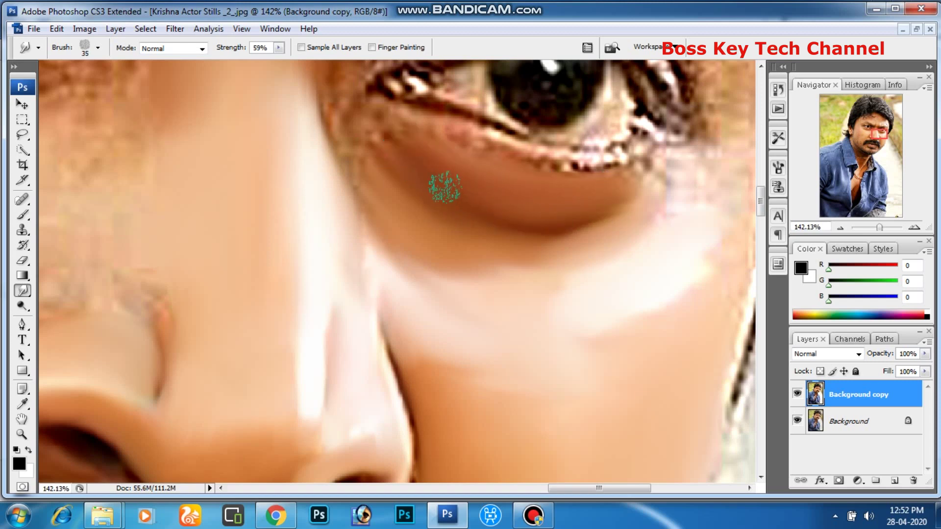
pyautogui.scroll(3, 417, 253)
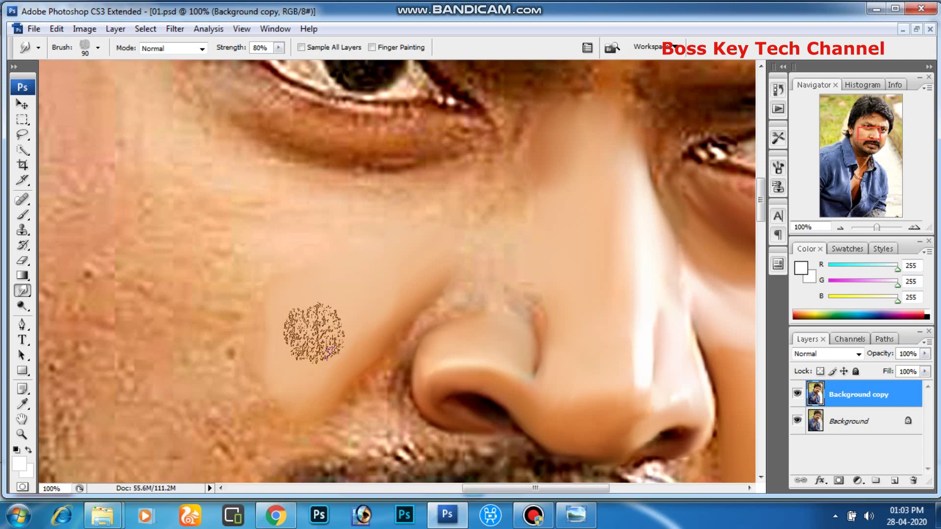
# - Lower the smudge strength to 57% and reduce the brush size
pyautogui.click(279, 47)
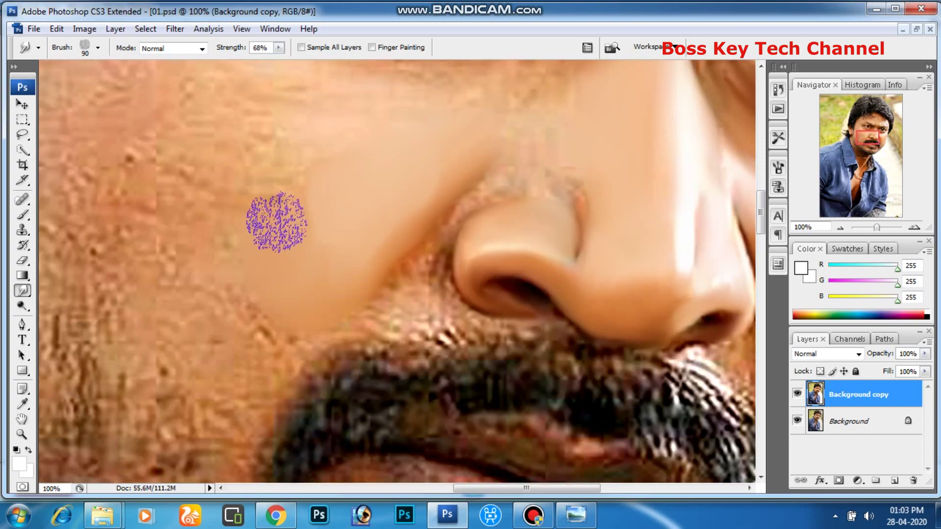
pyautogui.hotkey('ctrl', '+')
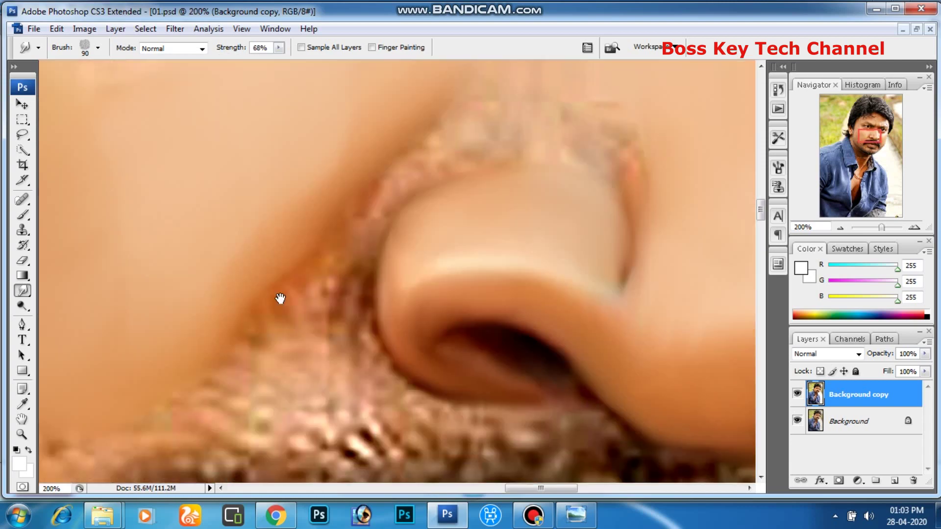
pyautogui.moveTo(279, 47); pyautogui.dragTo(270, 61)
pyautogui.press('[')
pyautogui.press('[')
pyautogui.press('[')
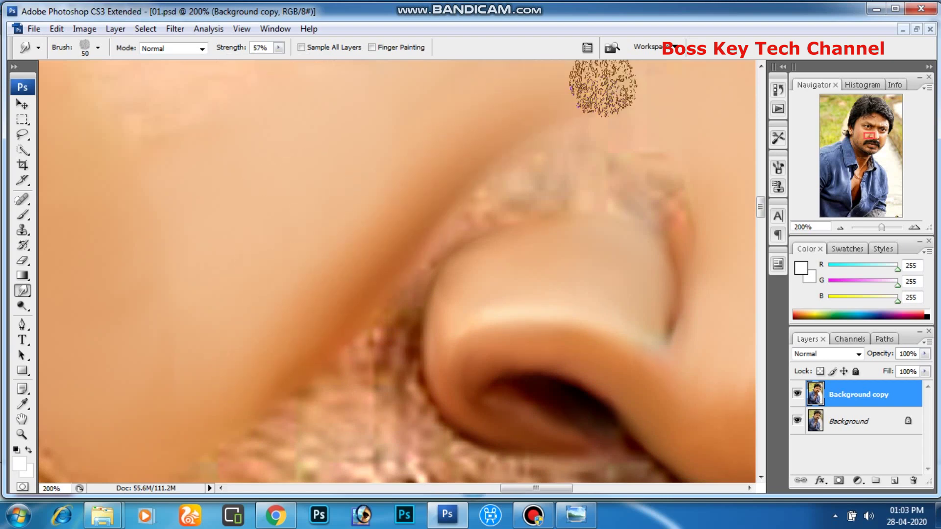
# - Zoom in around the nose and shrink the brush further for detail work
pyautogui.hotkey('ctrl', '-')
pyautogui.hotkey('ctrl', '-')
pyautogui.hotkey('ctrl', '+')
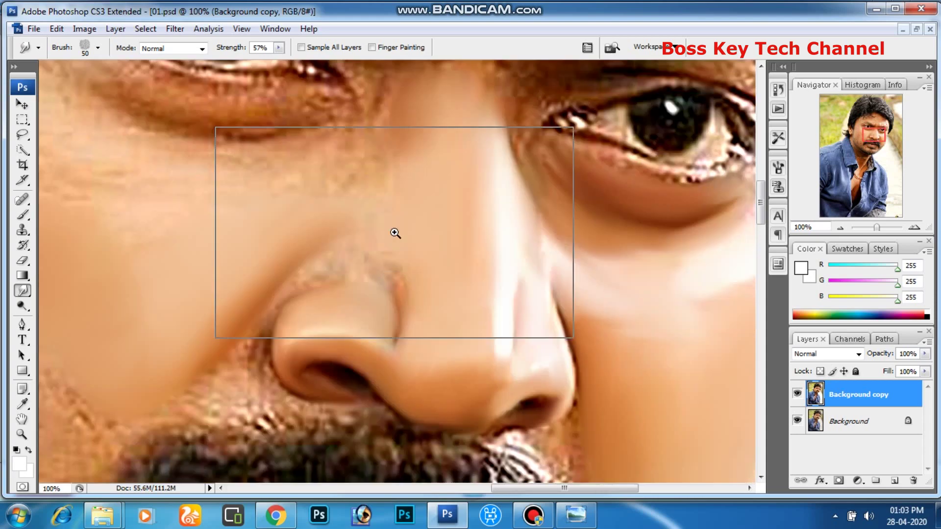
pyautogui.hotkey('ctrl', '+')
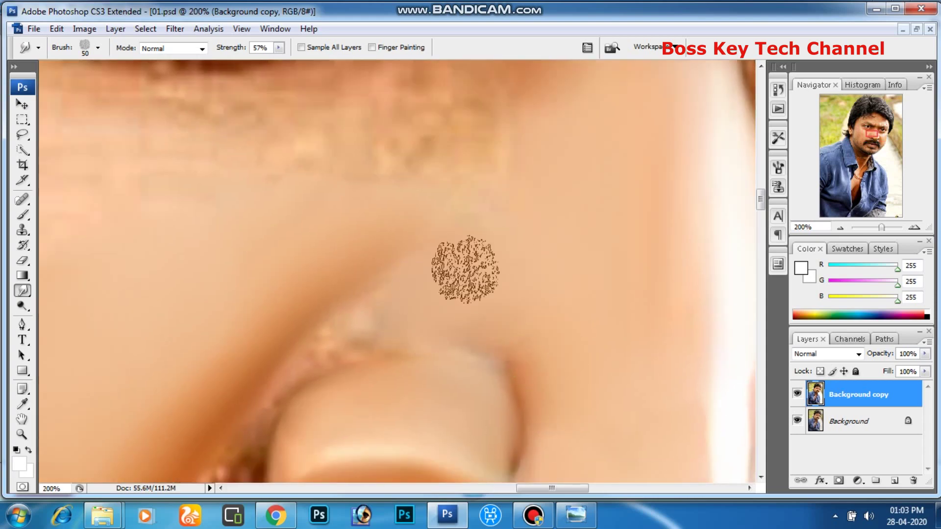
pyautogui.press('[')
pyautogui.press('[')
pyautogui.press('[')
pyautogui.scroll(-3, 347, 378)
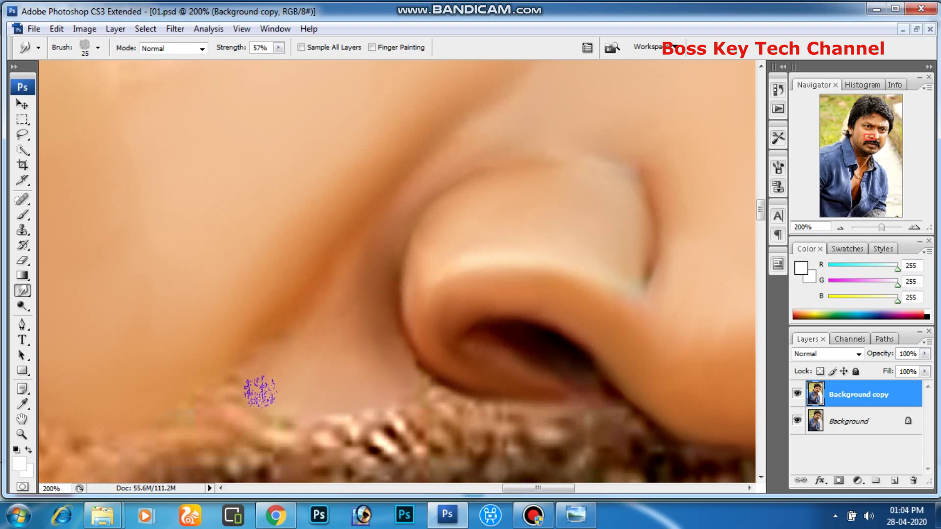
pyautogui.scroll(-3, 384, 278)
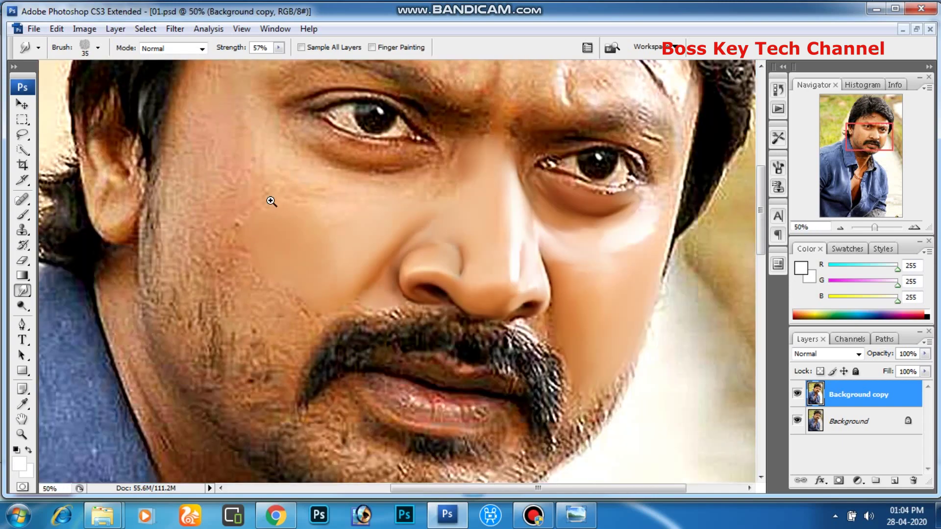
# - Cancel the accidental crop box and reselect the Smudge tool
pyautogui.click(552, 264)
pyautogui.click(447, 189)
pyautogui.press(']')
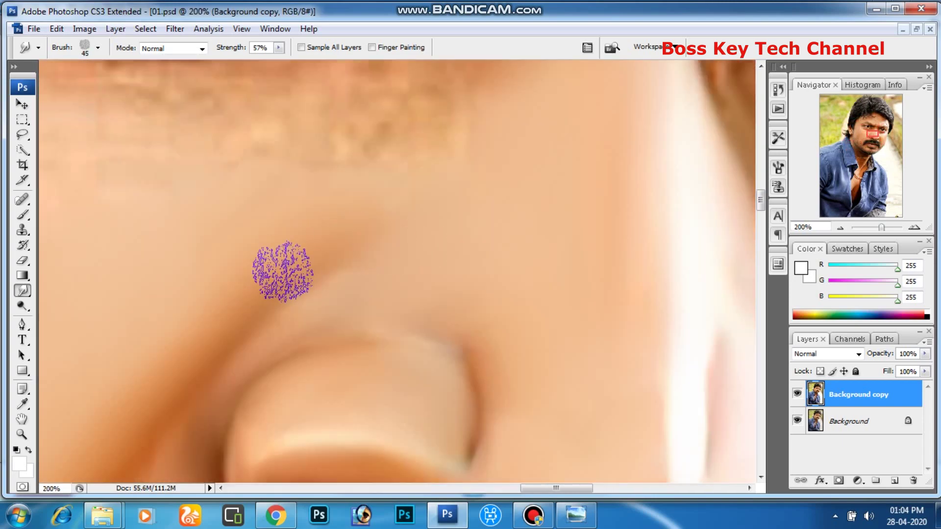
pyautogui.press('c')
pyautogui.moveTo(368, 208); pyautogui.dragTo(388, 241)
pyautogui.press('Escape')
pyautogui.click(23, 292)
pyautogui.click(82, 316)
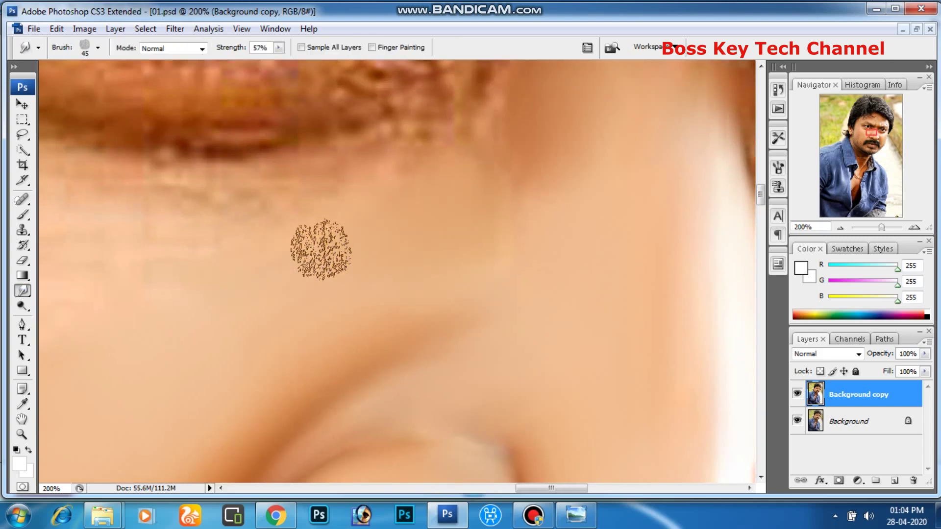
# - Raise the smudge strength to 69%
pyautogui.scroll(3, 490, 205)
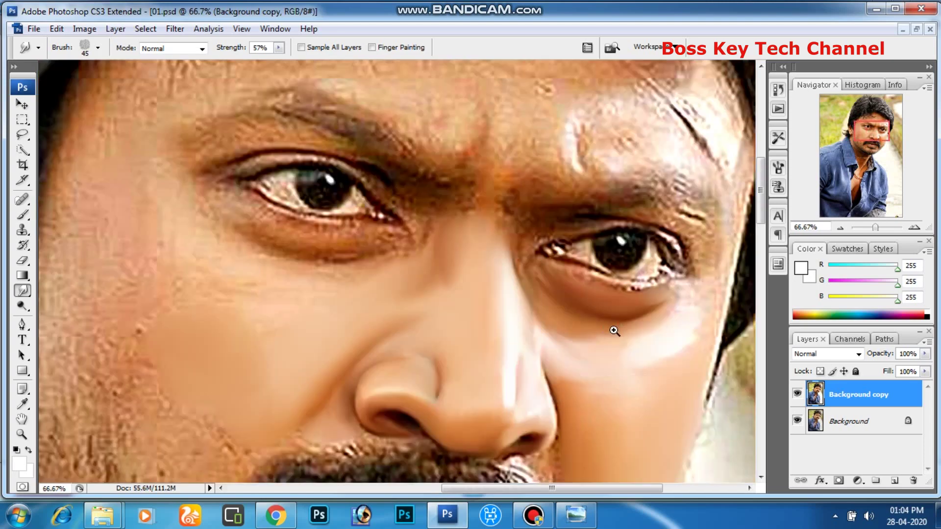
pyautogui.scroll(-2, 614, 330)
pyautogui.scroll(1, 430, 289)
pyautogui.scroll(1, 430, 290)
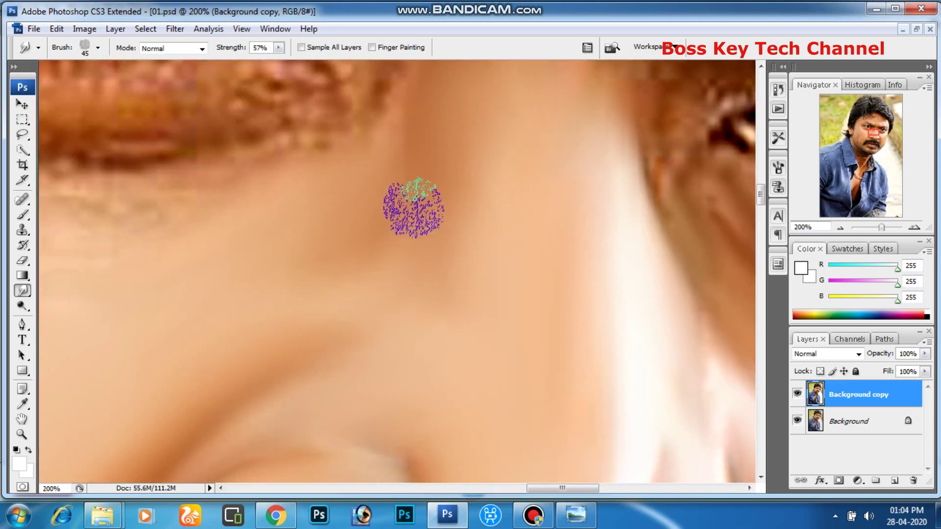
pyautogui.scroll(-1, 480, 252)
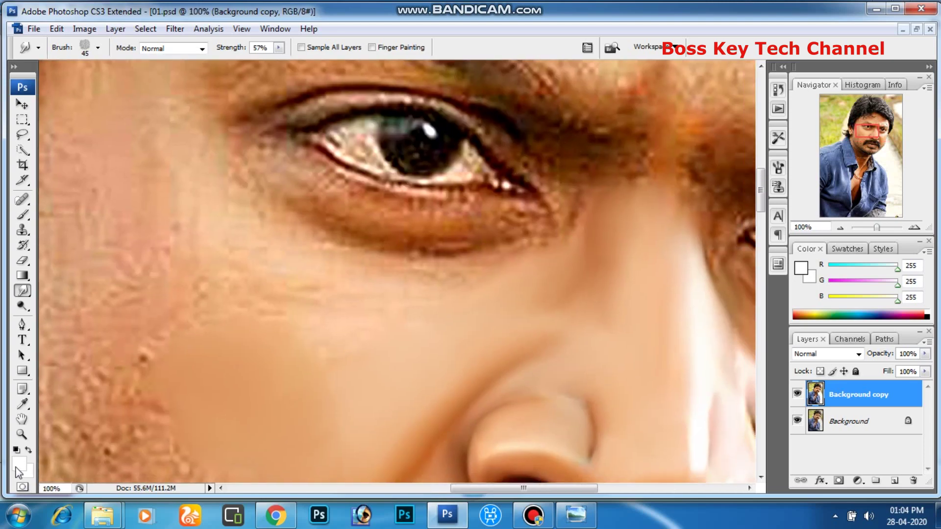
pyautogui.moveTo(278, 56); pyautogui.dragTo(286, 58)
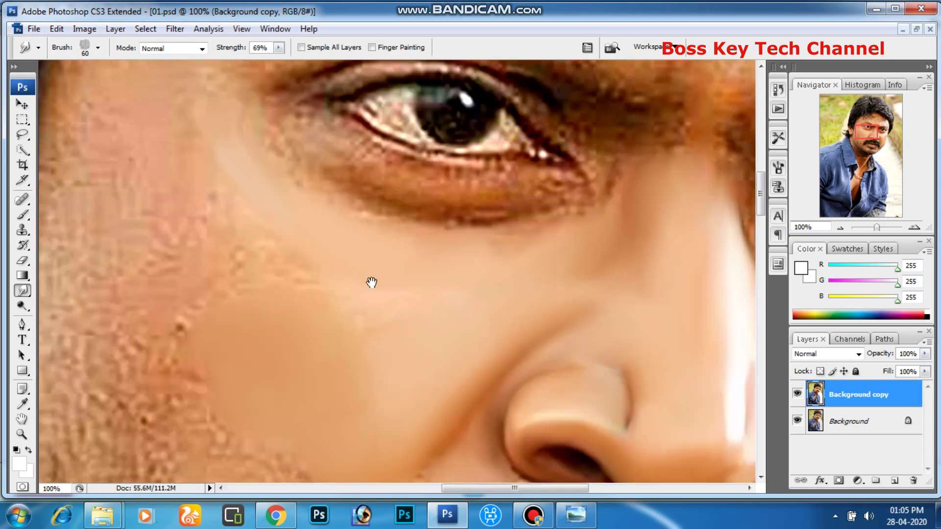
# - Smooth the textured cheek skin beside the nose with an enlarged brush
pyautogui.moveTo(425, 293); pyautogui.dragTo(470, 209)
pyautogui.press(']')
pyautogui.press(']')
pyautogui.press(']')
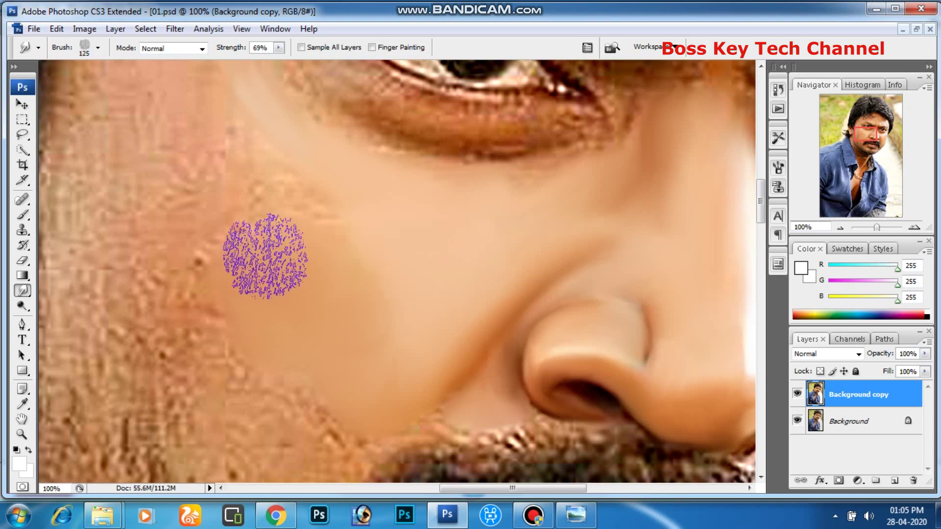
pyautogui.moveTo(300, 231)
pyautogui.mouseDown()
pyautogui.moveTo(248, 273)
pyautogui.moveTo(230, 257)
pyautogui.moveTo(286, 307)
pyautogui.mouseUp()
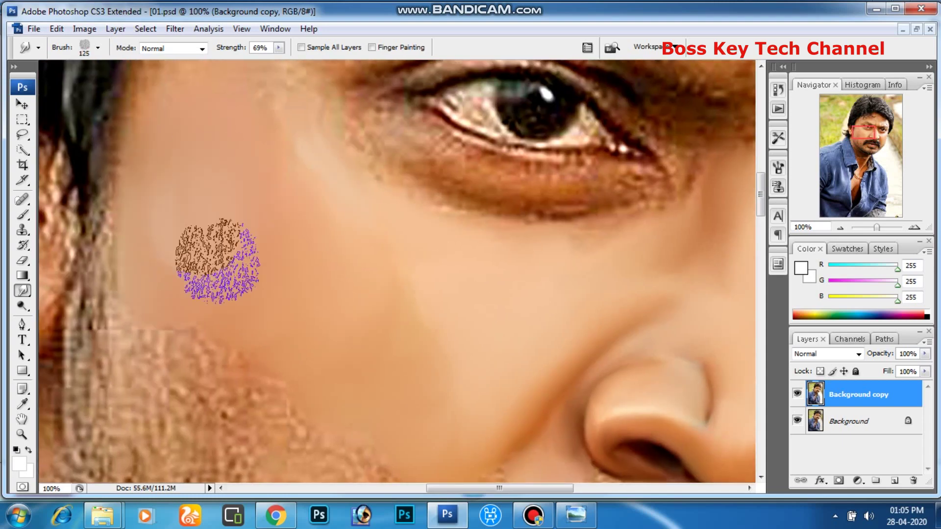
pyautogui.scroll(-3, 200, 221)
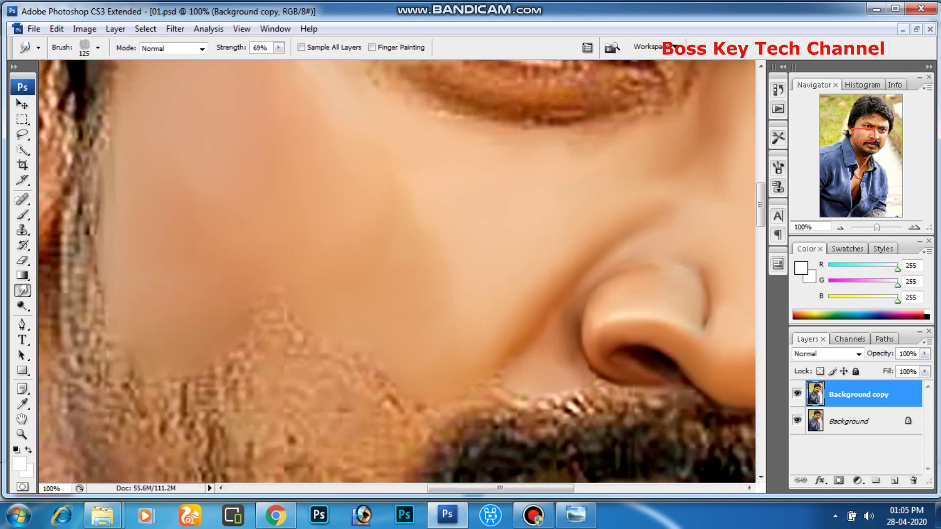
pyautogui.scroll(-5, 272, 293)
# - Reduce the brush size twice while panning across the cheek toward the eye
pyautogui.press('[')
pyautogui.press('[')
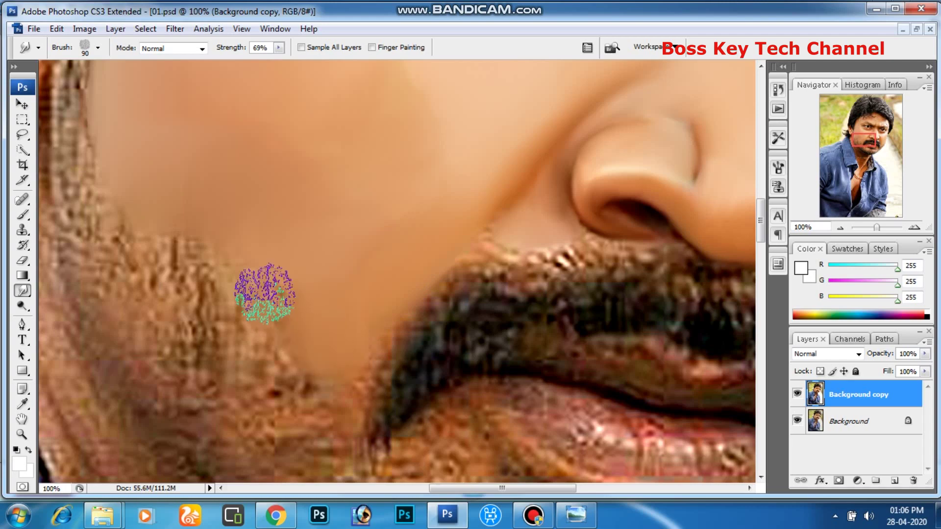
pyautogui.scroll(5, 160, 287)
pyautogui.press('[')
pyautogui.press('[')
pyautogui.press('[')
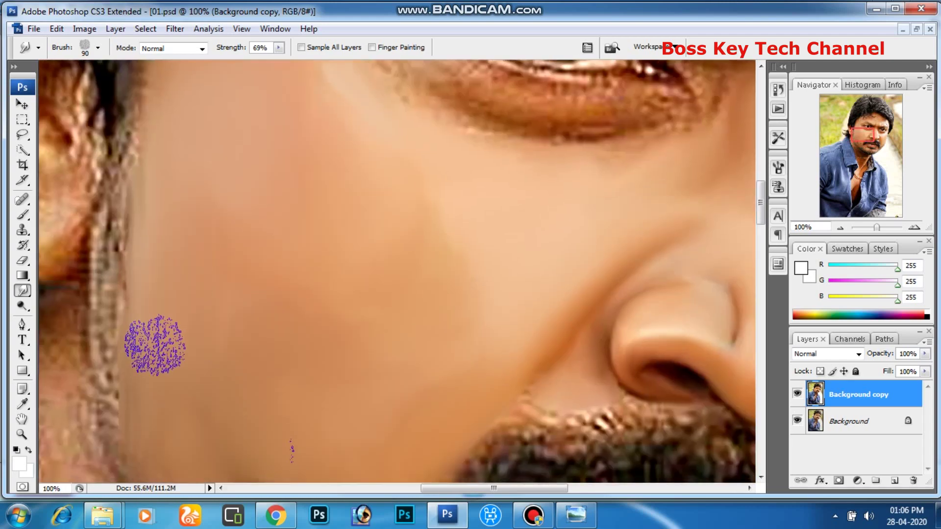
pyautogui.scroll(-3, 294, 318)
pyautogui.hscroll(4, 294, 318)
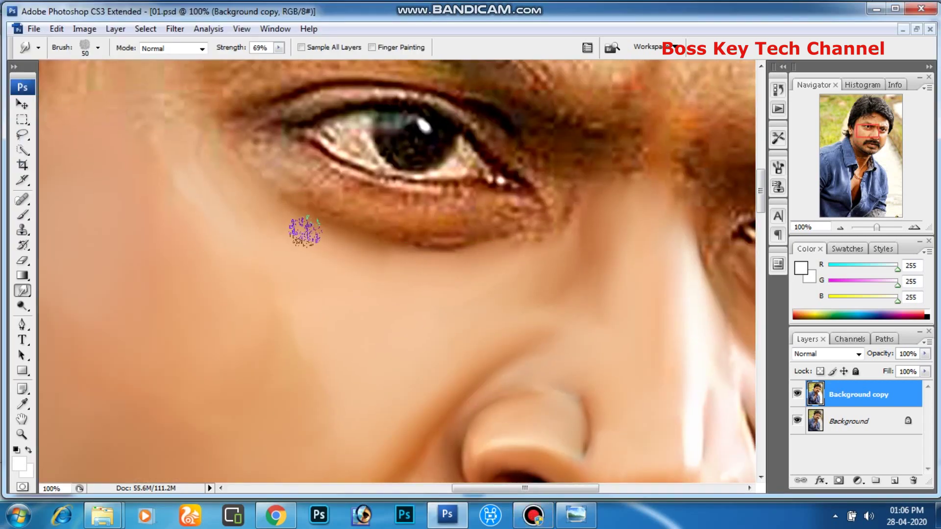
pyautogui.scroll(-3, 605, 259)
pyautogui.hscroll(5, 605, 259)
pyautogui.hscroll(-4, 378, 210)
pyautogui.scroll(4, 414, 264)
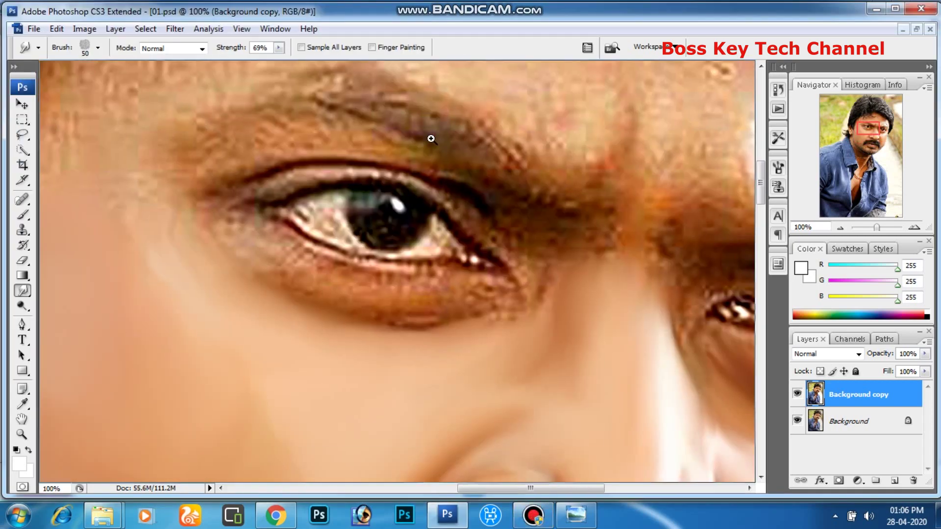
# - With a smaller Smudge brush, smooth the skin below the eye's corner and along its upper lid
pyautogui.hotkey('ctrl', '+')
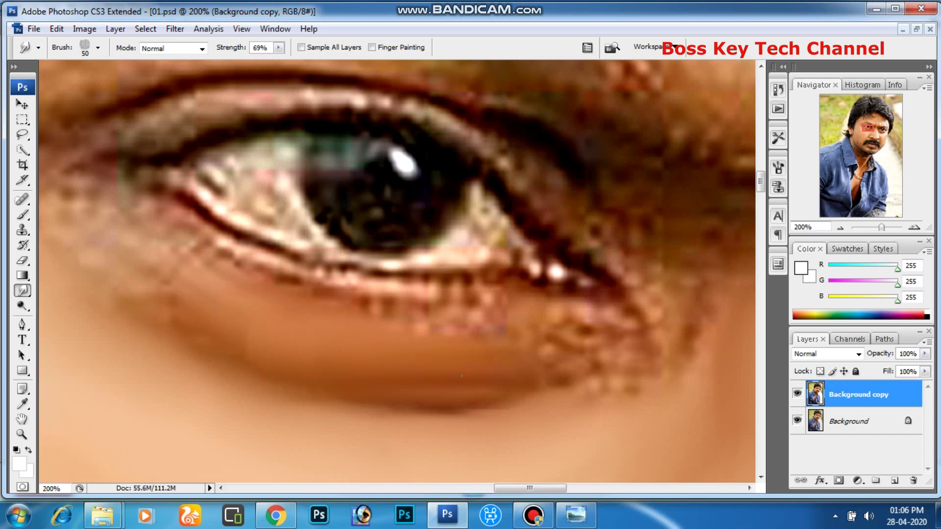
pyautogui.press('[')
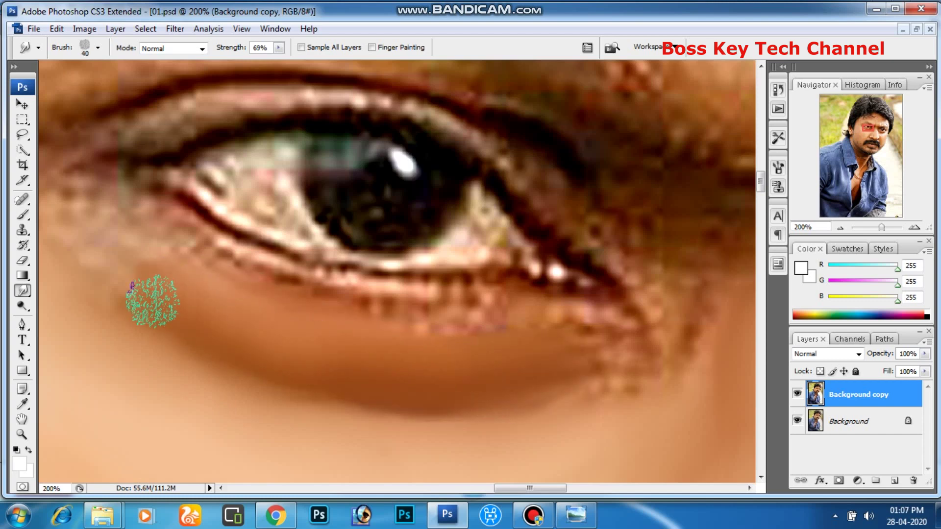
pyautogui.moveTo(68, 216)
pyautogui.mouseDown()
pyautogui.moveTo(248, 289)
pyautogui.moveTo(435, 330)
pyautogui.moveTo(474, 367)
pyautogui.mouseUp()
pyautogui.press('[')
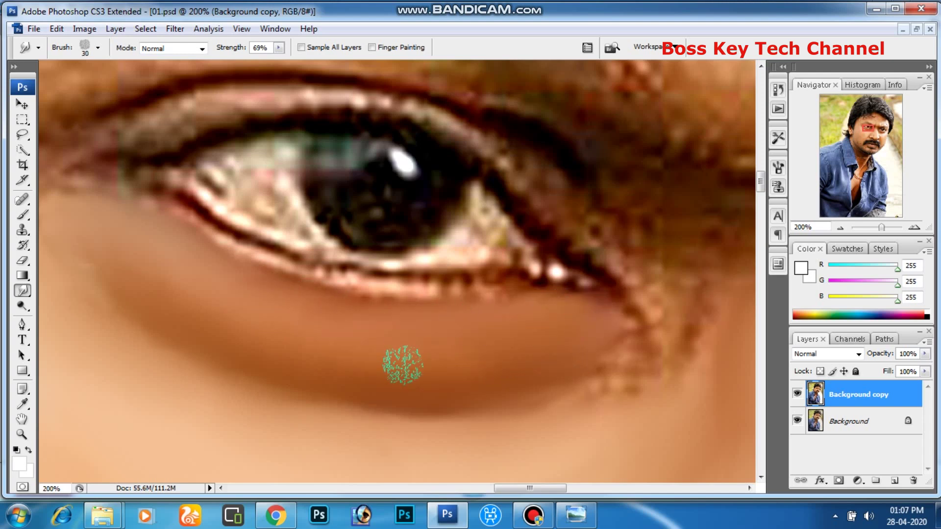
pyautogui.press('[')
pyautogui.moveTo(627, 363); pyautogui.dragTo(616, 327)
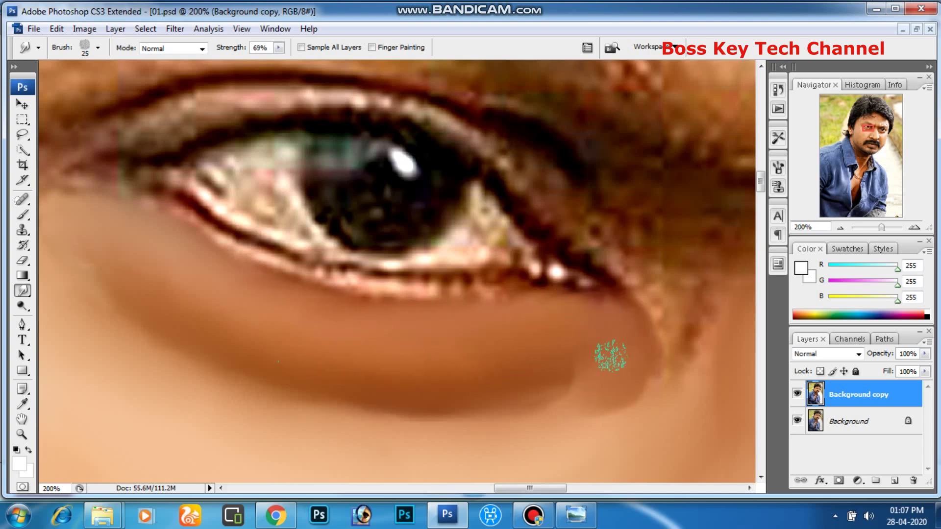
pyautogui.moveTo(691, 291); pyautogui.dragTo(686, 399)
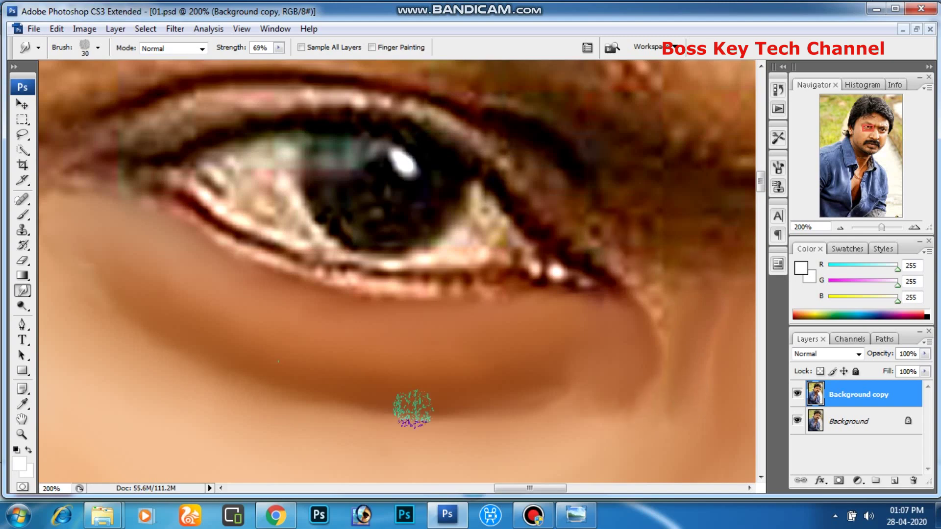
pyautogui.moveTo(359, 407); pyautogui.dragTo(467, 520)
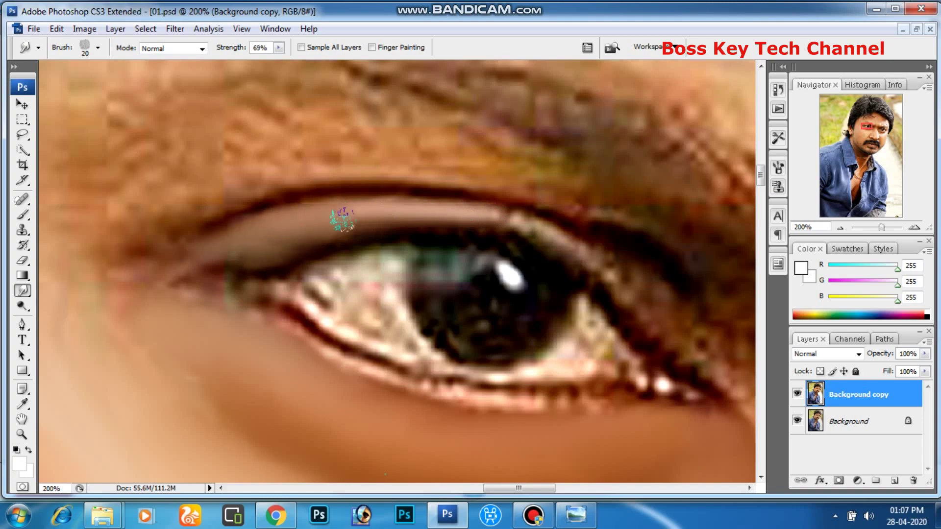
# - Hide the panels and zoom so both eyes fill the window
pyautogui.hotkey('ctrl', '-')
pyautogui.hotkey('ctrl', '-')
pyautogui.press('Tab')
pyautogui.hotkey('ctrl', '-')
pyautogui.hotkey('ctrl', '+')
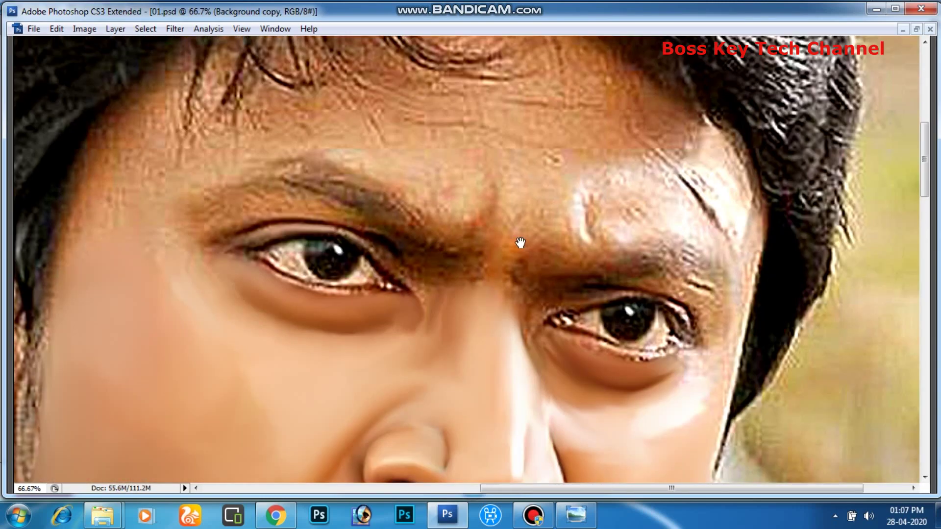
# - Smudge the textured temple skin left of the eyebrow smooth
pyautogui.hotkey('ctrl', '+')
pyautogui.moveTo(411, 221); pyautogui.dragTo(562, 412)
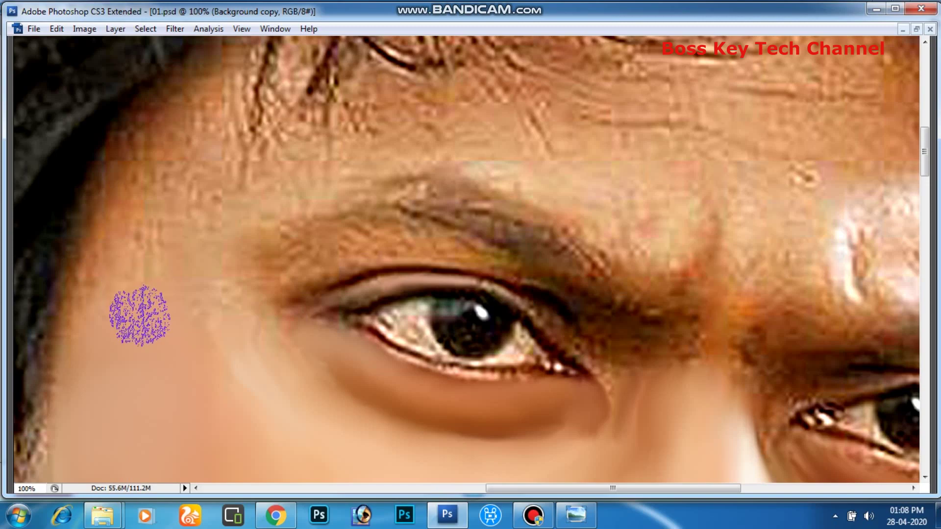
pyautogui.moveTo(103, 326); pyautogui.dragTo(279, 191)
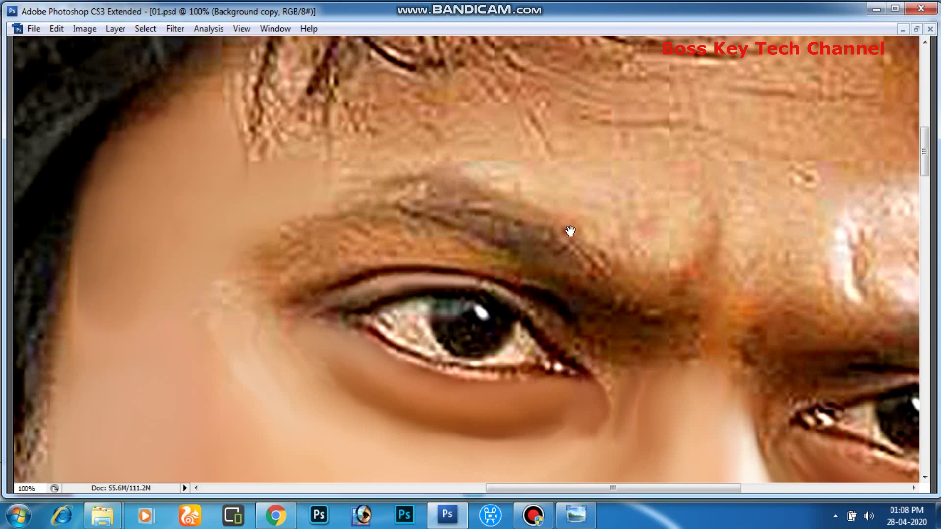
pyautogui.scroll(3, 556, 231)
pyautogui.hscroll(8, 618, 248)
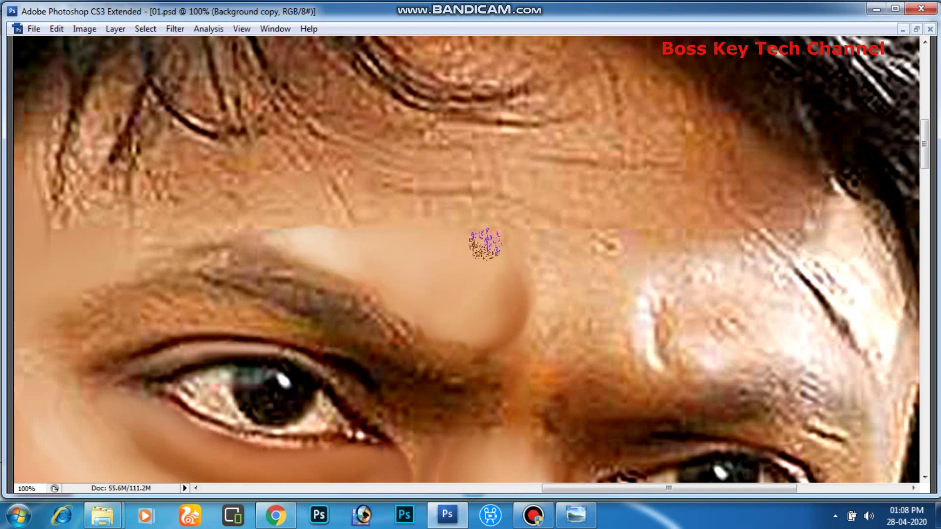
# - Smooth the skin above the brow, the brow bump and the forehead band, then show the panels
pyautogui.moveTo(617, 376); pyautogui.dragTo(566, 331)
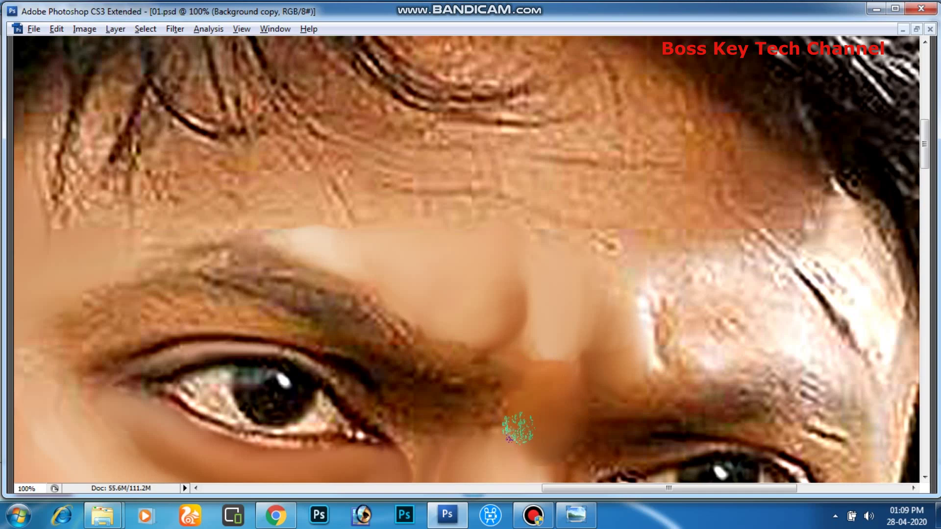
pyautogui.moveTo(605, 341); pyautogui.dragTo(620, 306)
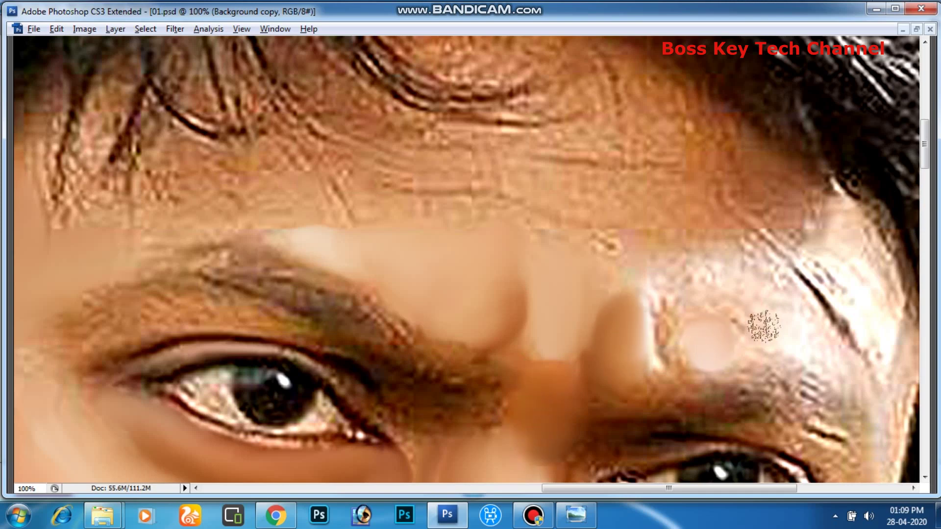
pyautogui.moveTo(813, 351); pyautogui.dragTo(700, 268)
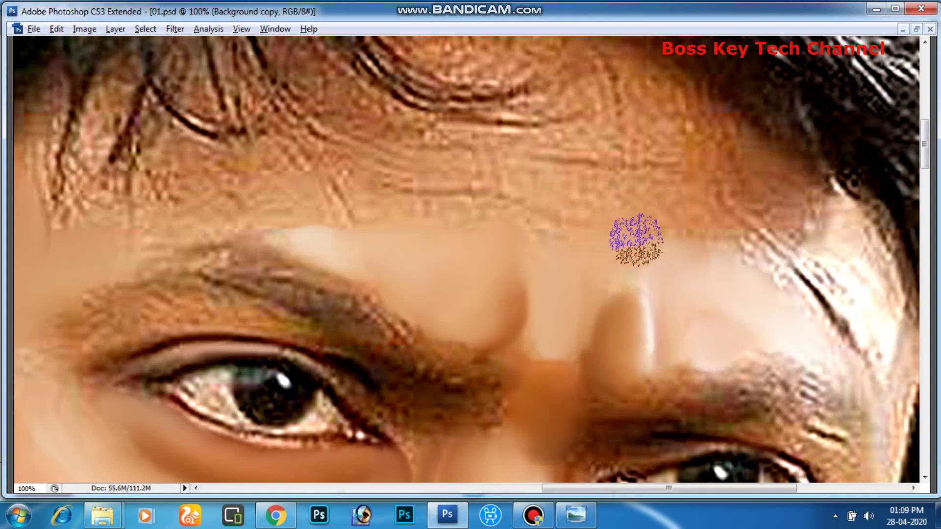
pyautogui.moveTo(663, 225); pyautogui.dragTo(700, 189)
pyautogui.moveTo(558, 206)
pyautogui.mouseDown()
pyautogui.moveTo(563, 257)
pyautogui.moveTo(693, 157)
pyautogui.moveTo(678, 195)
pyautogui.moveTo(736, 204)
pyautogui.mouseUp()
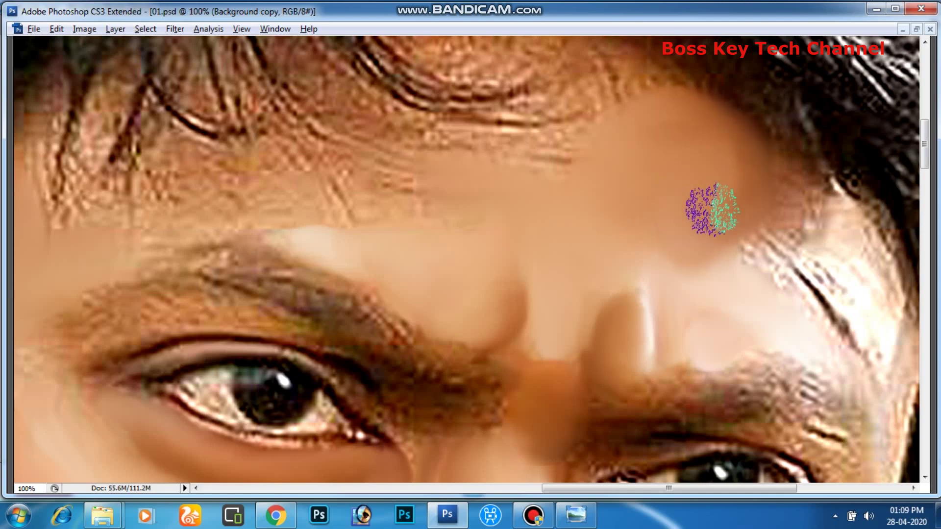
pyautogui.press('Tab')
pyautogui.scroll(-4, 335, 170)
pyautogui.scroll(1, 540, 193)
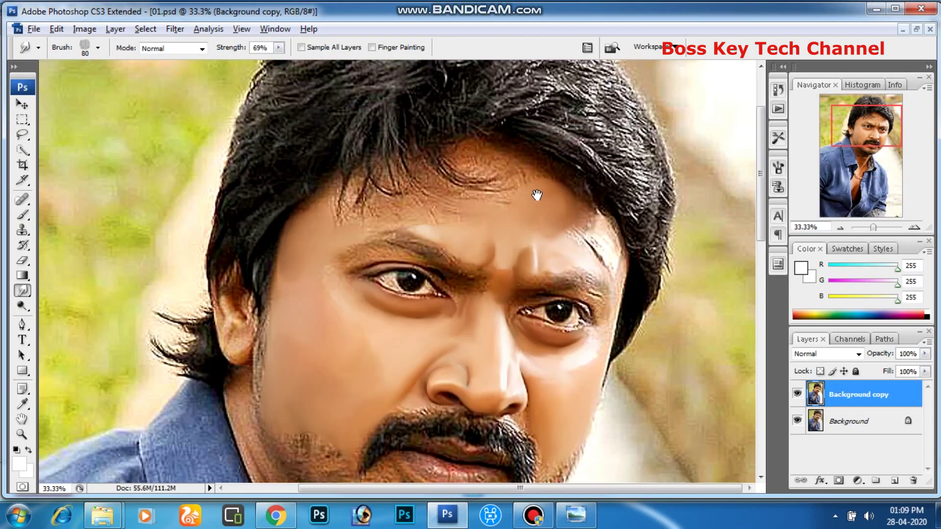
# - Smudge the hairline wrinkles, then lower Smudge strength to 45% and shrink the brush
pyautogui.scroll(2, 535, 211)
pyautogui.scroll(1, 447, 274)
pyautogui.moveTo(447, 273)
pyautogui.mouseDown()
pyautogui.moveTo(431, 310)
pyautogui.moveTo(388, 273)
pyautogui.moveTo(391, 206)
pyautogui.mouseUp()
pyautogui.moveTo(278, 48); pyautogui.dragTo(254, 58)
pyautogui.press('[')
pyautogui.press('[')
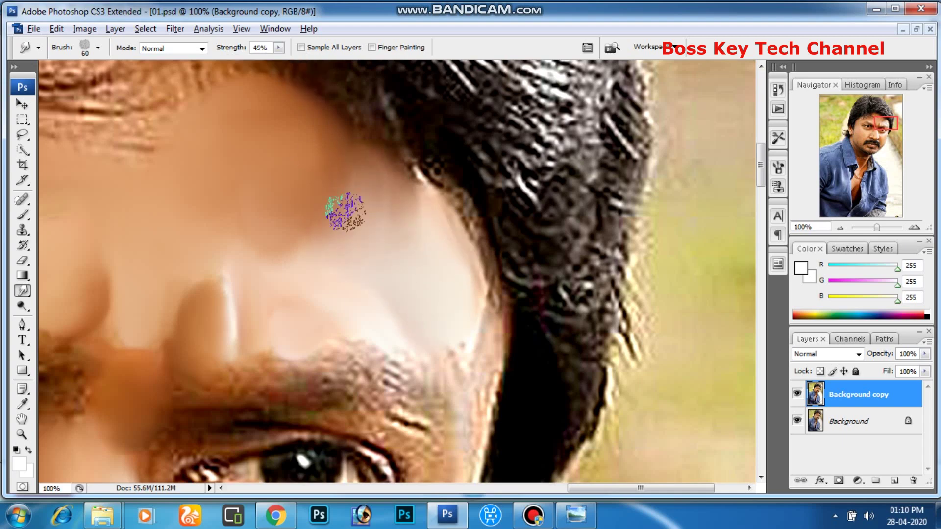
# - Enable Finger Painting and smear the forehead wrinkles smooth
pyautogui.scroll(-3, 463, 292)
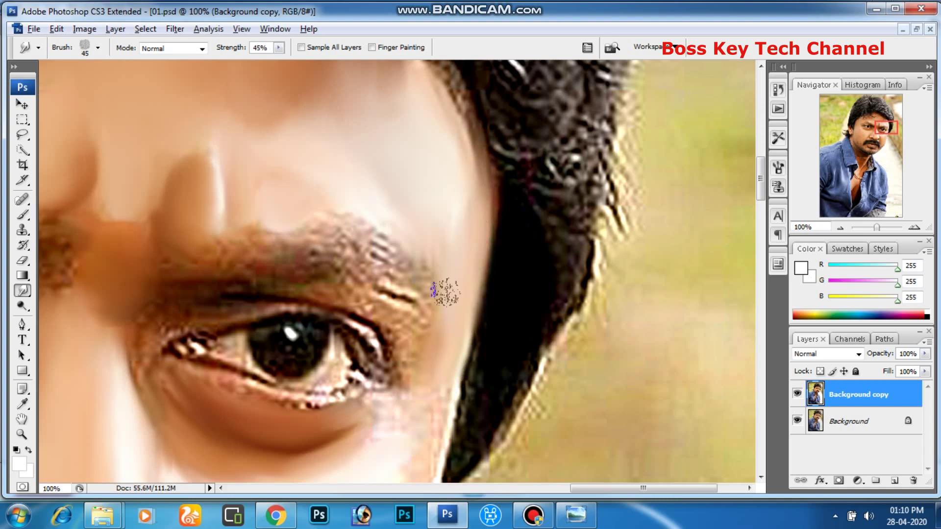
pyautogui.scroll(-3, 445, 262)
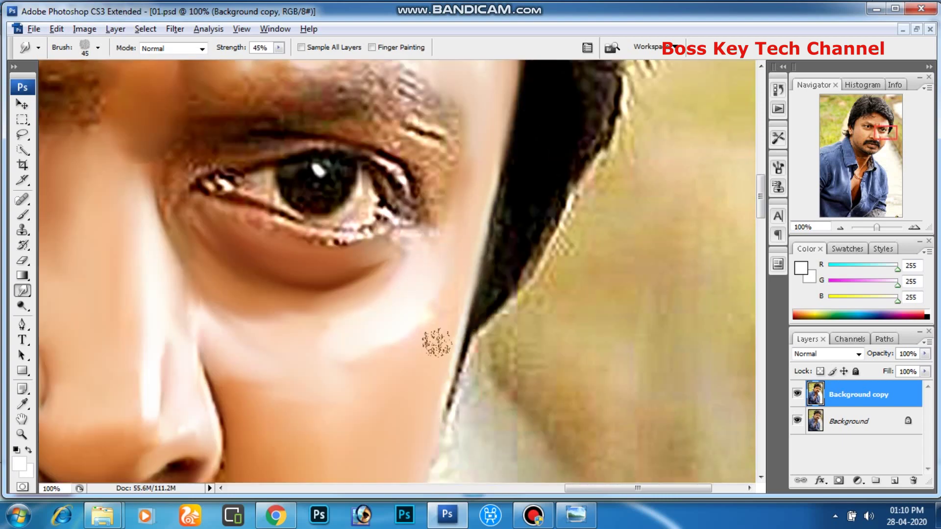
pyautogui.hotkey('ctrl', '0')
pyautogui.click(372, 47)
pyautogui.scroll(2, 575, 341)
pyautogui.scroll(1, 474, 377)
pyautogui.scroll(2, 473, 377)
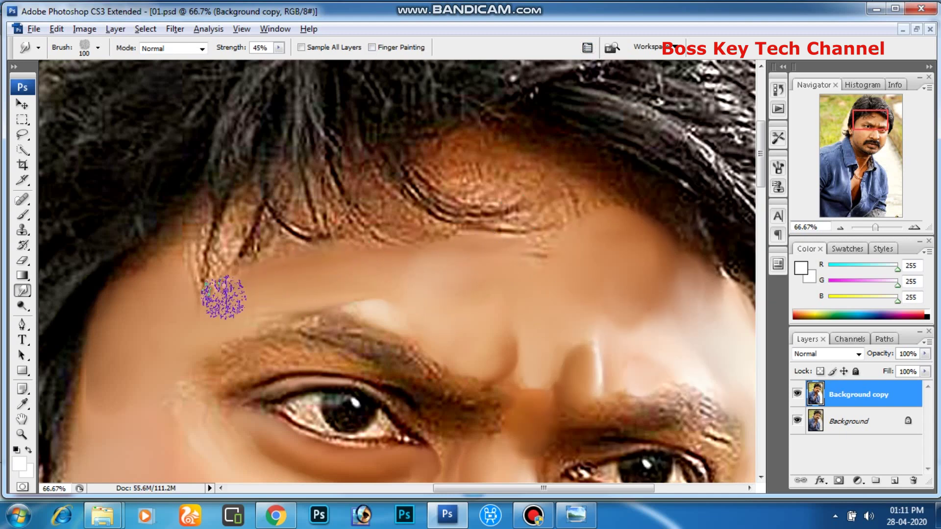
pyautogui.moveTo(598, 214); pyautogui.dragTo(455, 157)
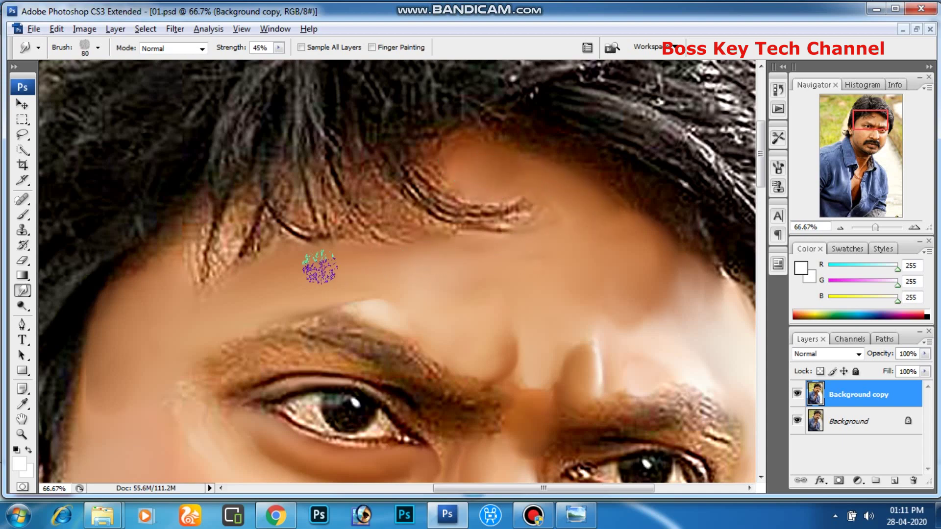
# - Bring both eyes into view with the panels hidden
pyautogui.scroll(-3, 319, 267)
pyautogui.scroll(-3, 500, 162)
pyautogui.scroll(4, 308, 262)
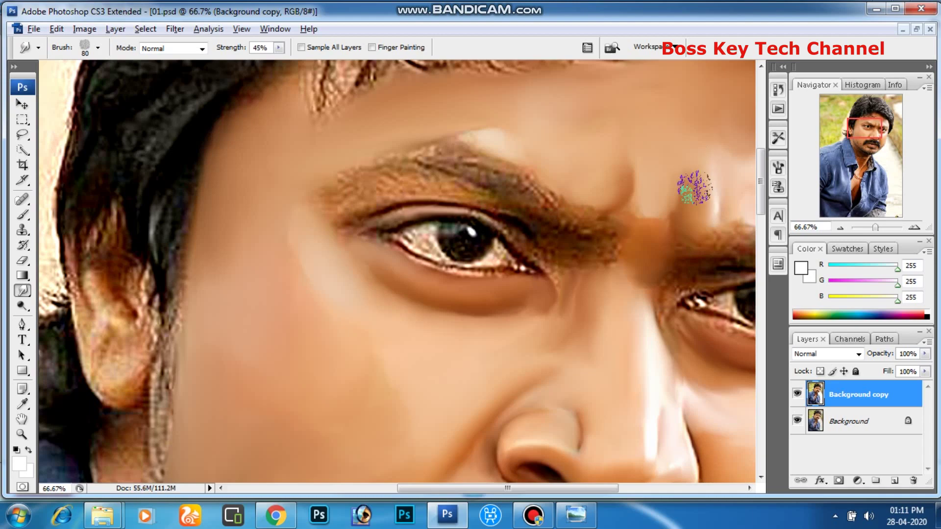
pyautogui.moveTo(662, 228); pyautogui.dragTo(458, 248)
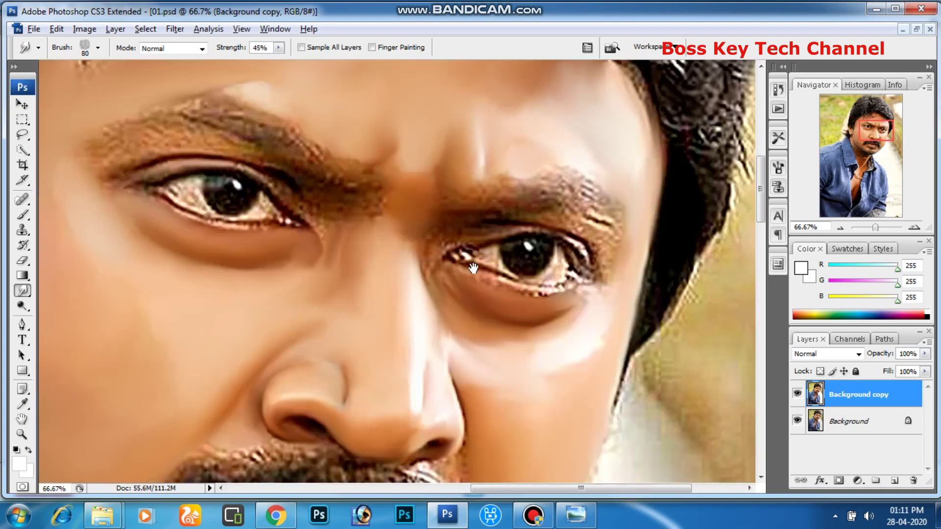
pyautogui.scroll(-2, 458, 248)
pyautogui.press('Tab')
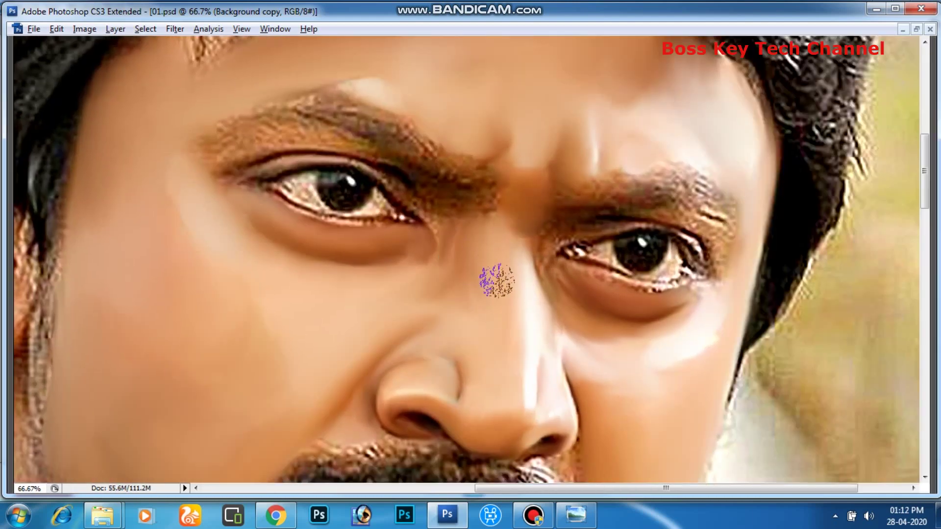
# - Zoom in to 100% on the left eye with the panels shown again
pyautogui.scroll(2, 414, 294)
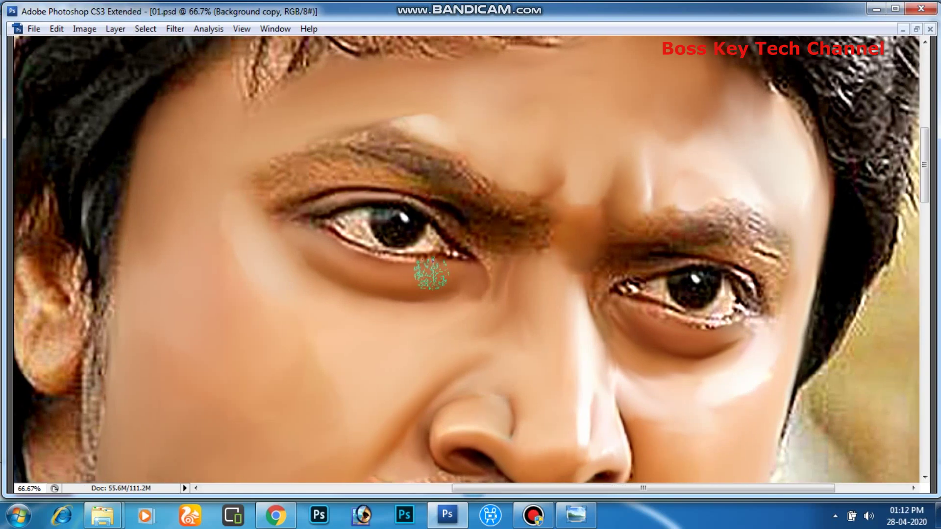
pyautogui.hotkey('ctrl', '+')
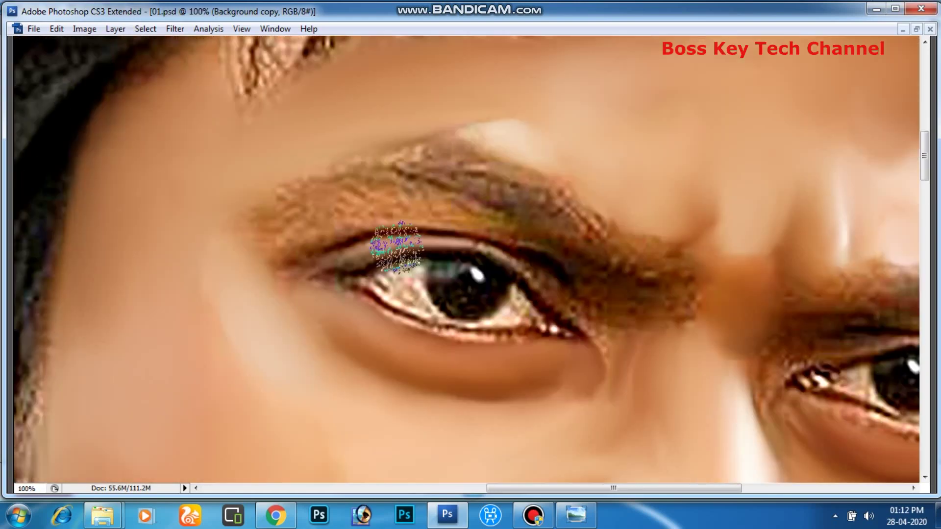
pyautogui.press('Tab')
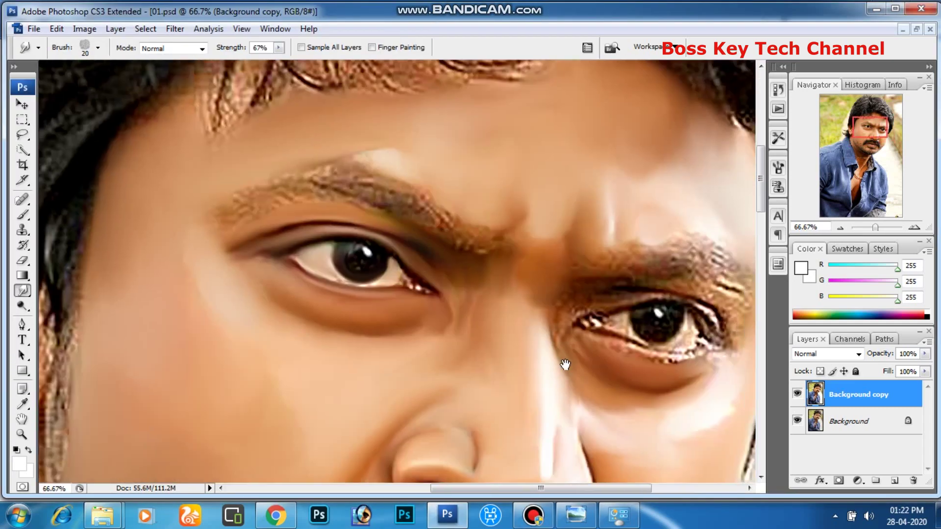
pyautogui.scroll(3, 602, 415)
# - Smudge the left eye's iris, catchlight and eye white smooth with a smaller brush
pyautogui.press('Tab')
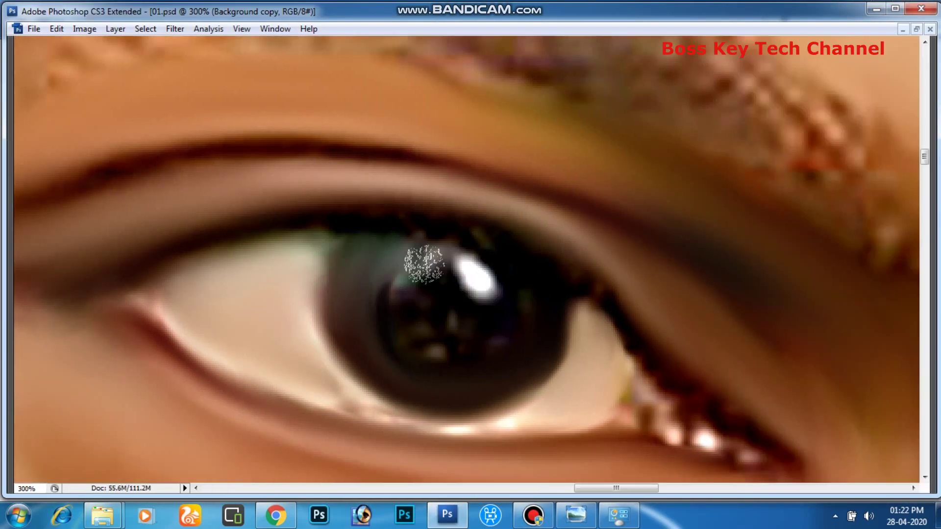
pyautogui.moveTo(460, 330); pyautogui.dragTo(417, 306)
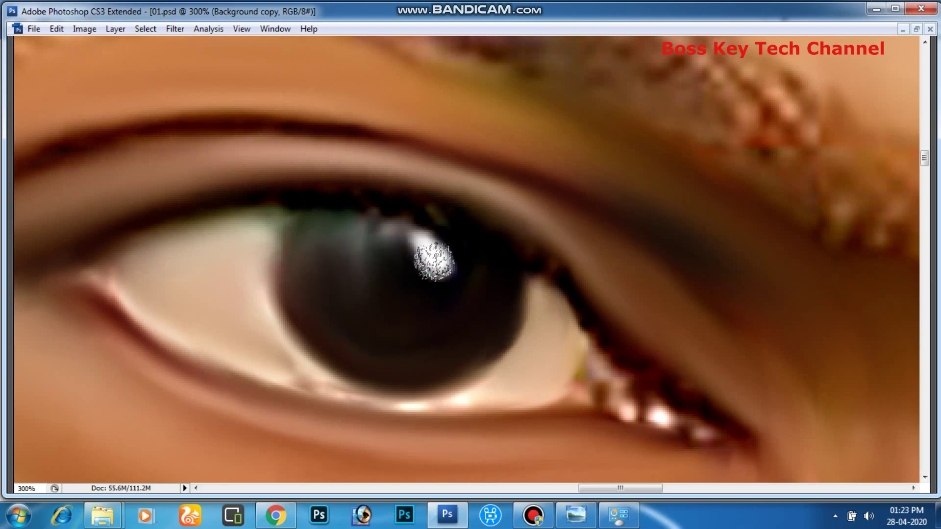
pyautogui.moveTo(430, 254); pyautogui.dragTo(429, 285)
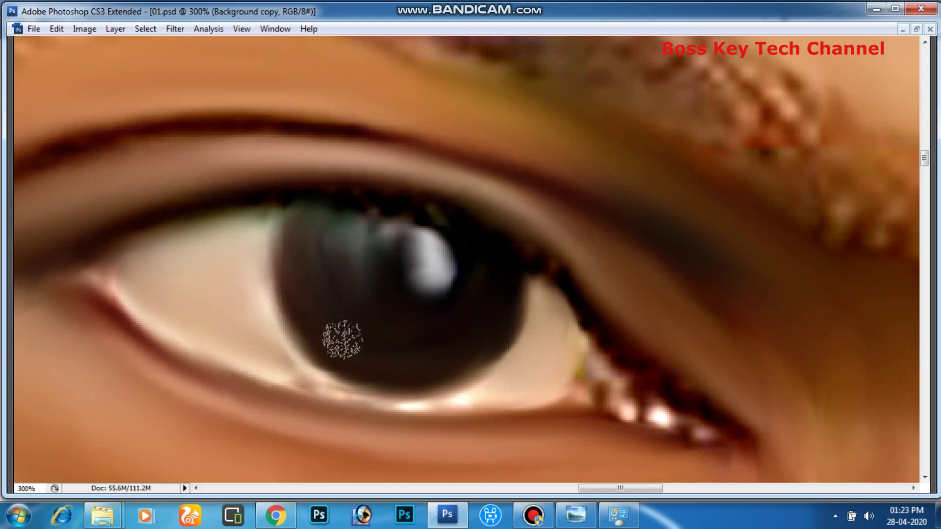
pyautogui.press('[')
pyautogui.press('[')
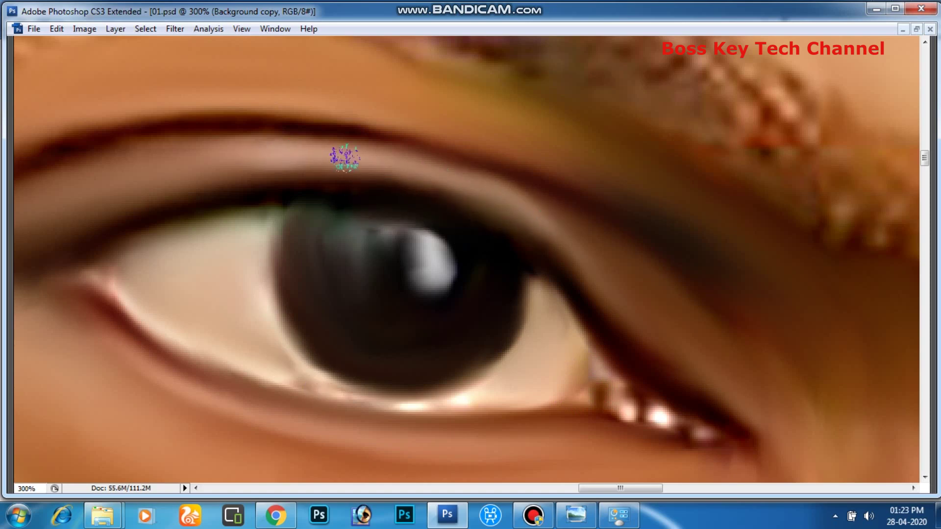
pyautogui.moveTo(371, 314)
pyautogui.mouseDown()
pyautogui.moveTo(166, 226)
pyautogui.moveTo(450, 266)
pyautogui.mouseUp()
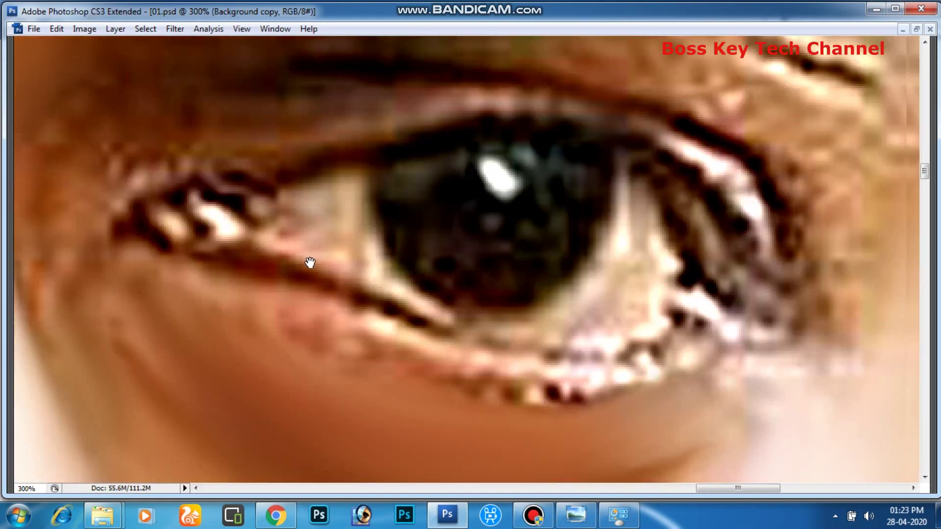
# - Bring the other eye into view and check the Smudge brush tip settings
pyautogui.scroll(-1, 489, 220)
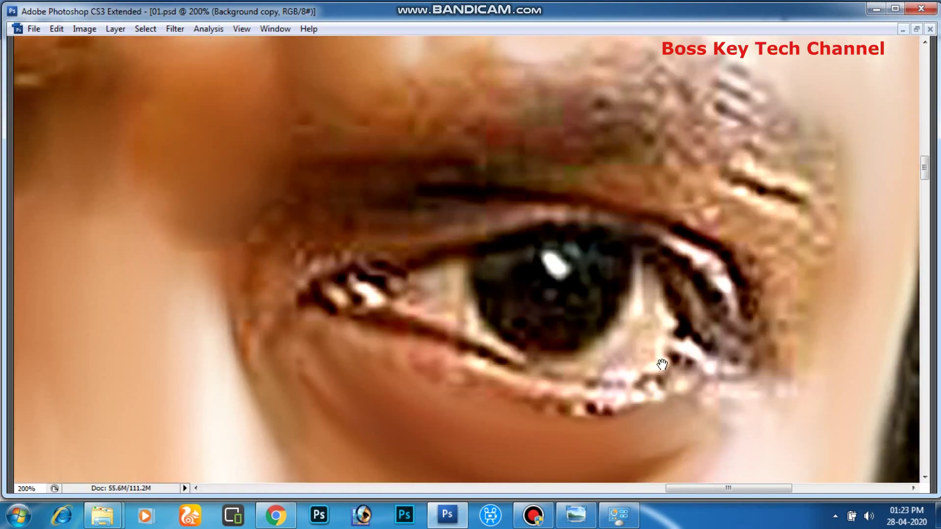
pyautogui.moveTo(490, 265); pyautogui.dragTo(534, 288)
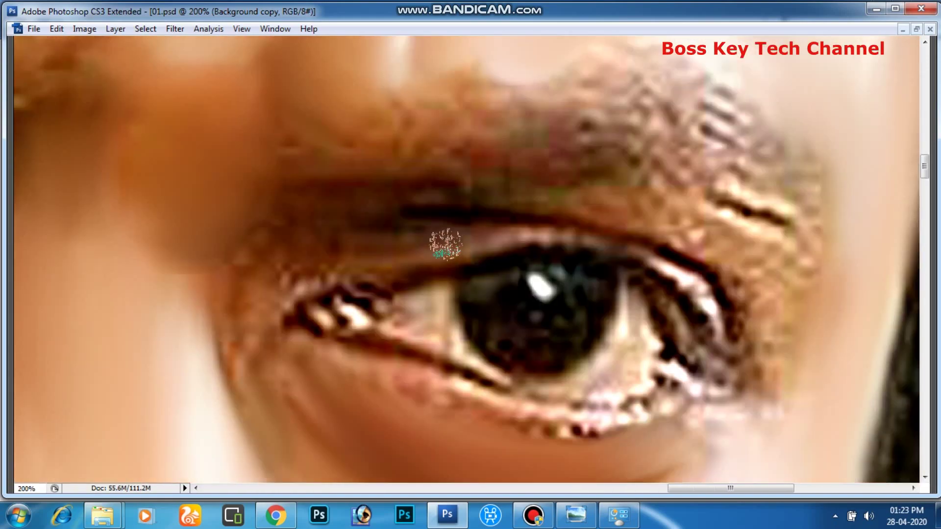
pyautogui.press('Tab')
pyautogui.click(586, 49)
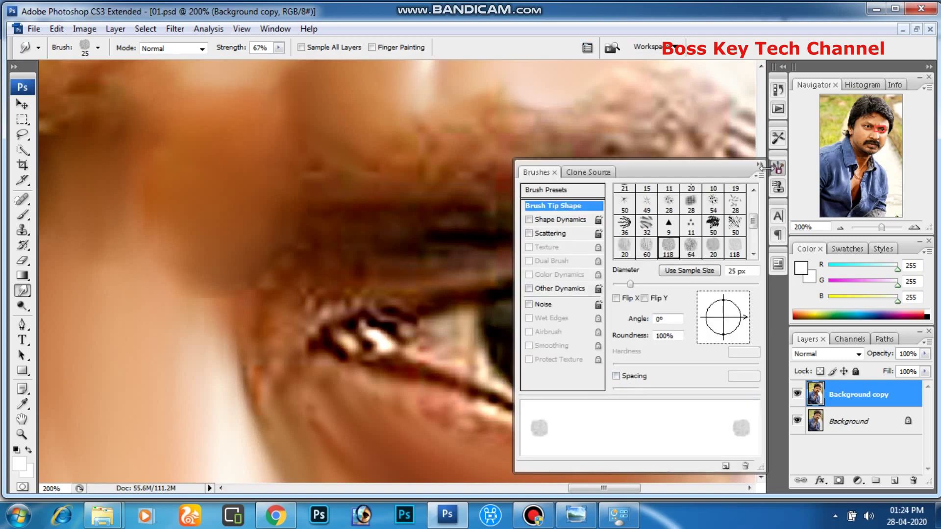
pyautogui.click(779, 169)
pyautogui.scroll(-3, 436, 301)
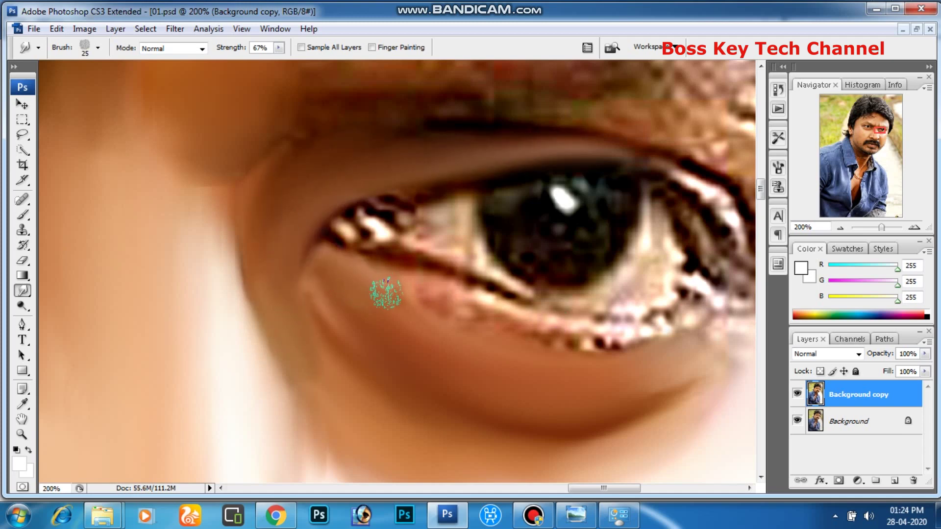
# - Smooth the second eye's lower and upper lash lines, iris and eye white
pyautogui.moveTo(373, 299)
pyautogui.mouseDown()
pyautogui.moveTo(495, 336)
pyautogui.moveTo(653, 340)
pyautogui.moveTo(526, 349)
pyautogui.moveTo(705, 343)
pyautogui.moveTo(665, 384)
pyautogui.moveTo(680, 344)
pyautogui.mouseUp()
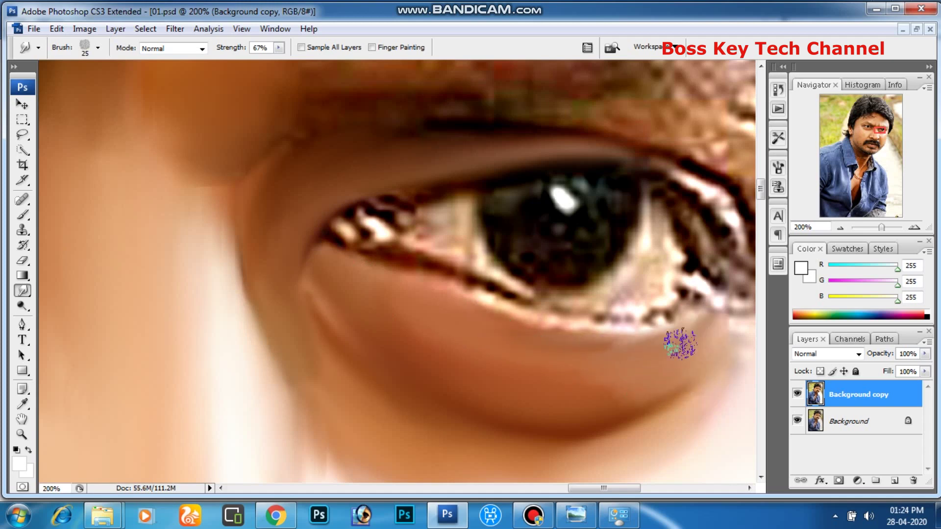
pyautogui.moveTo(504, 307)
pyautogui.mouseDown()
pyautogui.moveTo(563, 325)
pyautogui.moveTo(676, 310)
pyautogui.moveTo(701, 290)
pyautogui.moveTo(549, 316)
pyautogui.moveTo(630, 327)
pyautogui.mouseUp()
pyautogui.moveTo(623, 165)
pyautogui.mouseDown()
pyautogui.moveTo(735, 221)
pyautogui.moveTo(656, 177)
pyautogui.moveTo(690, 175)
pyautogui.mouseUp()
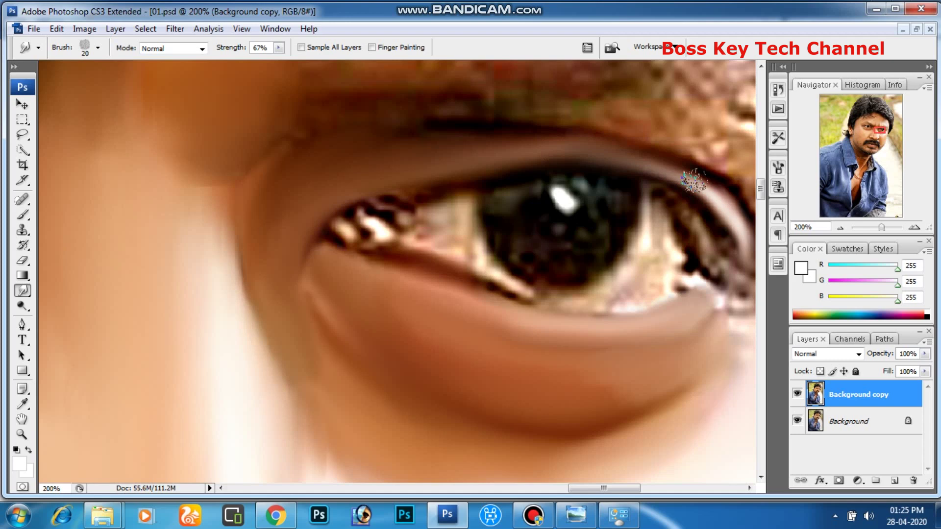
pyautogui.moveTo(548, 242); pyautogui.dragTo(637, 211)
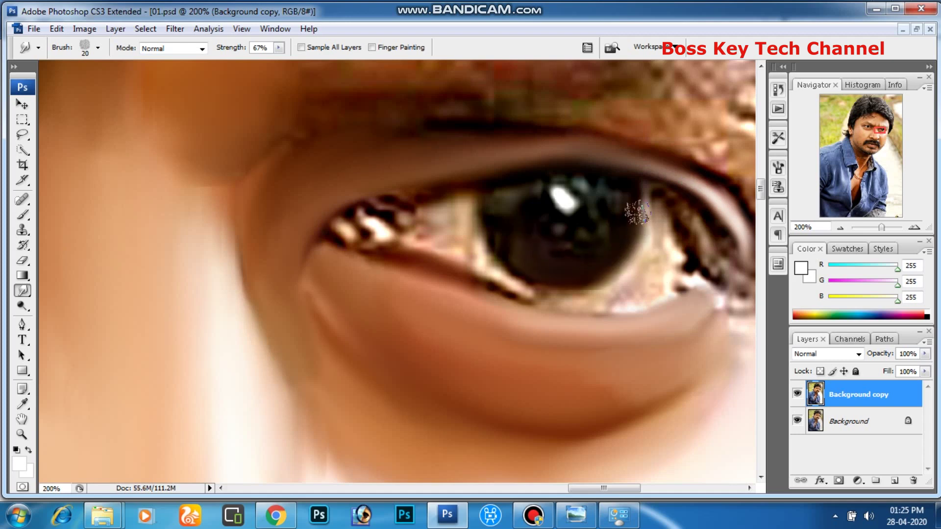
pyautogui.moveTo(513, 243)
pyautogui.mouseDown()
pyautogui.moveTo(637, 211)
pyautogui.moveTo(580, 253)
pyautogui.mouseUp()
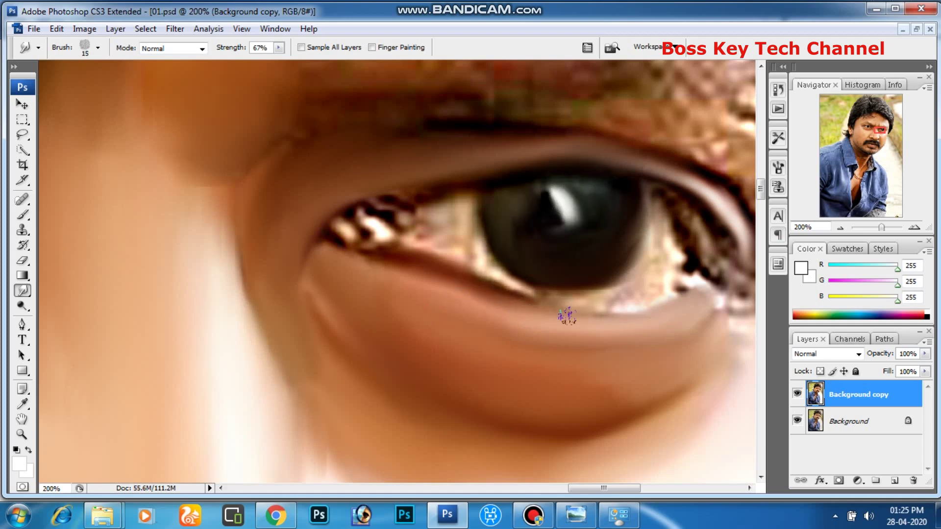
pyautogui.moveTo(650, 278); pyautogui.dragTo(599, 294)
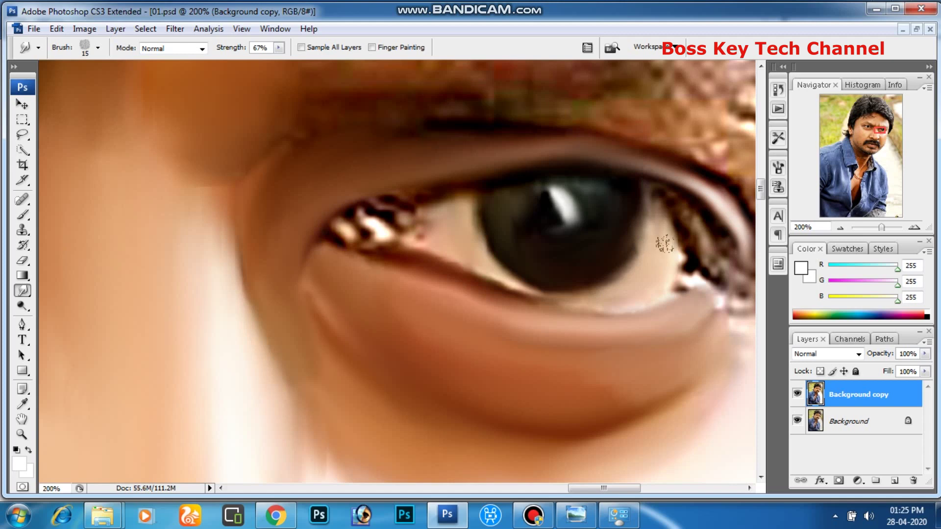
# - Smooth the upper lid and golden eyelid toward the outer corner with a 30 px brush
pyautogui.hscroll(5, 585, 268)
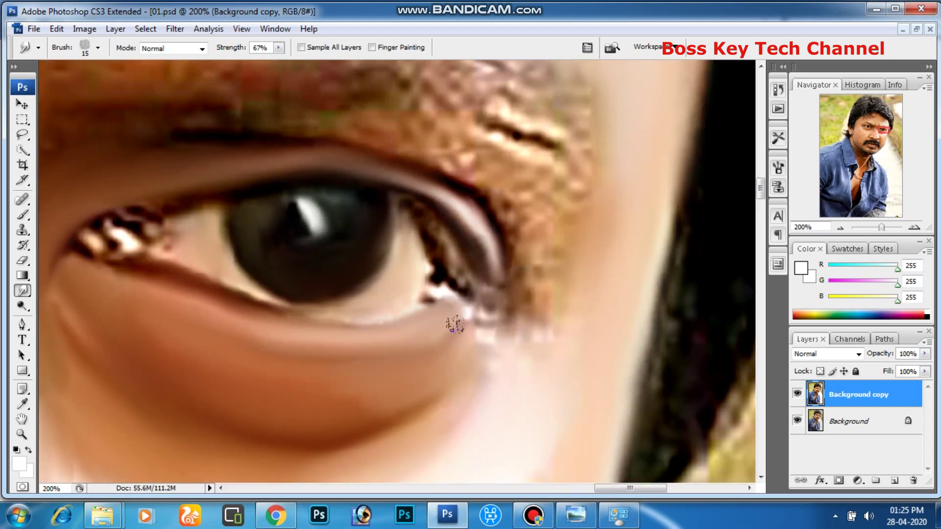
pyautogui.moveTo(421, 222); pyautogui.dragTo(520, 301)
pyautogui.hscroll(-3, 414, 245)
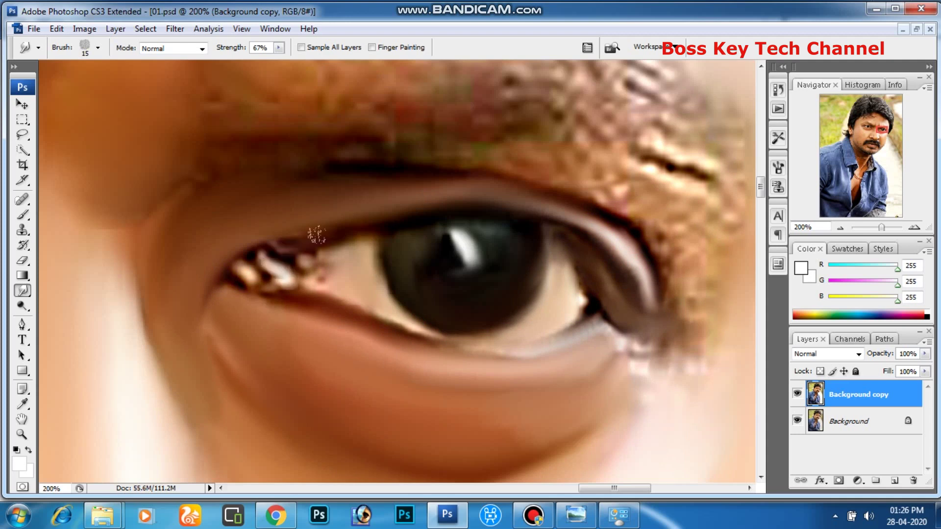
pyautogui.hscroll(3, 355, 274)
pyautogui.press(']')
pyautogui.moveTo(572, 316); pyautogui.dragTo(504, 235)
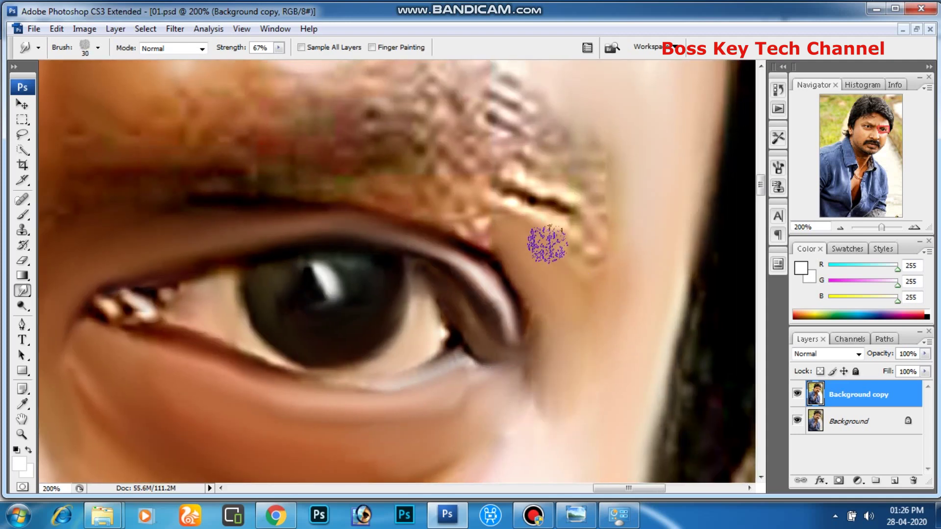
pyautogui.press('[')
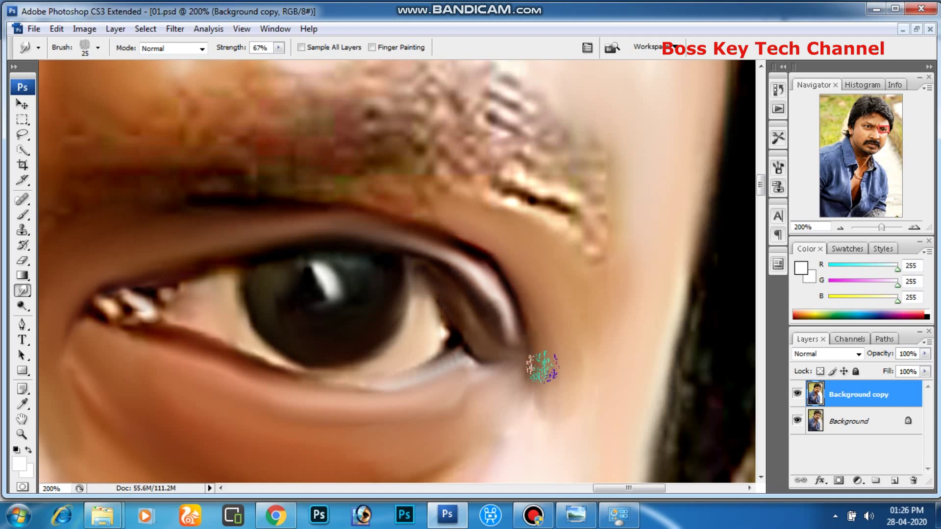
pyautogui.press(']')
pyautogui.hscroll(-5, 504, 228)
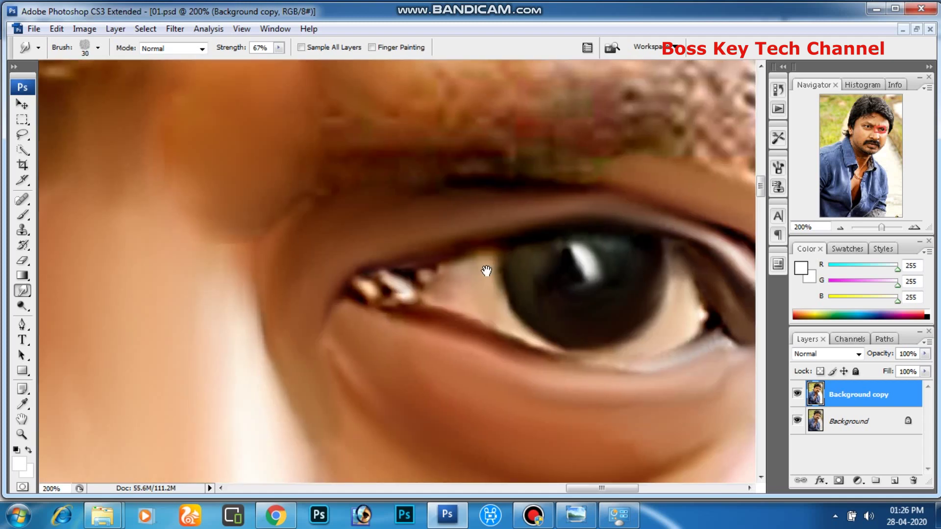
pyautogui.scroll(1, 486, 270)
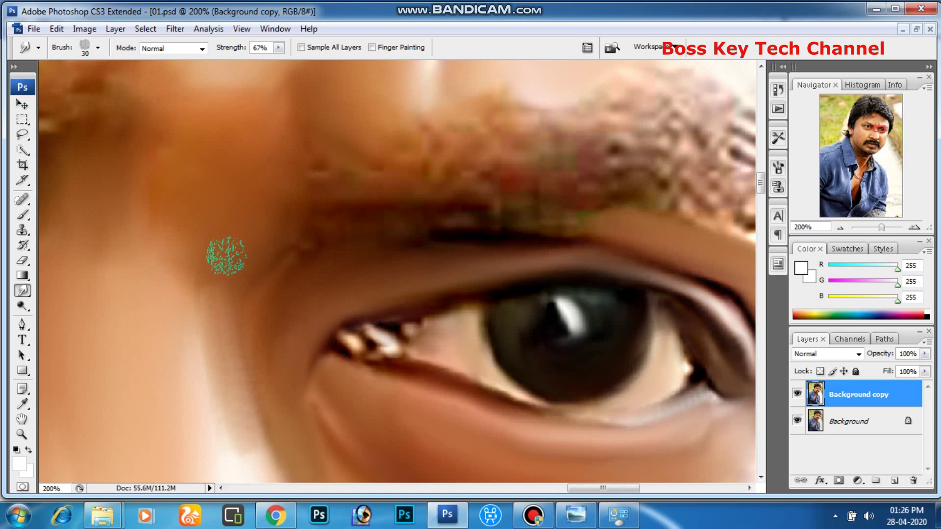
pyautogui.hotkey('ctrl', '-')
pyautogui.hscroll(-3, 456, 361)
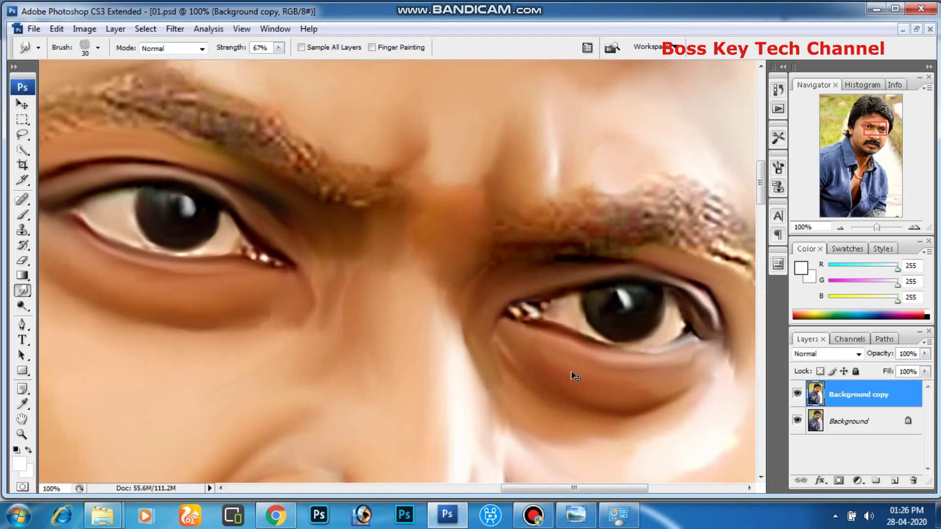
pyautogui.hotkey('ctrl', '-')
pyautogui.hotkey('ctrl', '-')
pyautogui.hotkey('ctrl', '-')
pyautogui.hotkey('ctrl', '+')
pyautogui.hotkey('ctrl', '+')
pyautogui.hotkey('ctrl', '+')
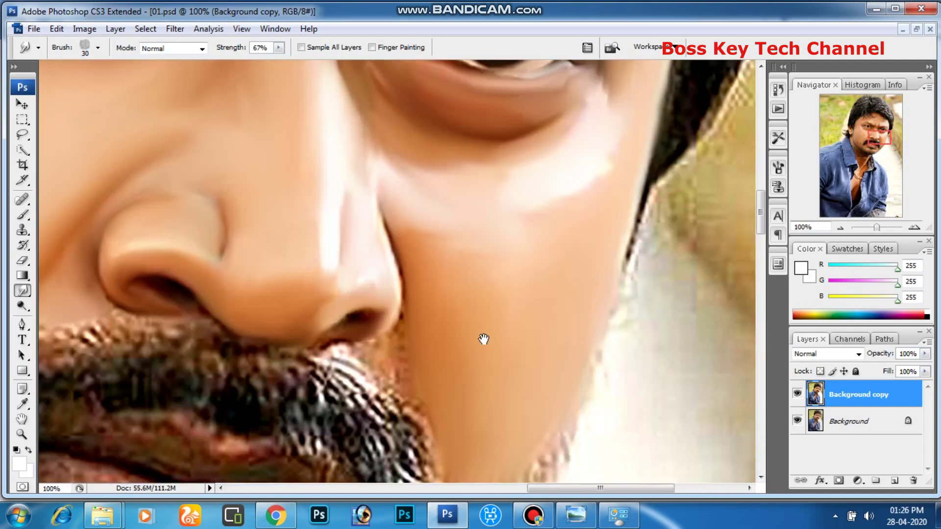
pyautogui.hotkey('ctrl', '+')
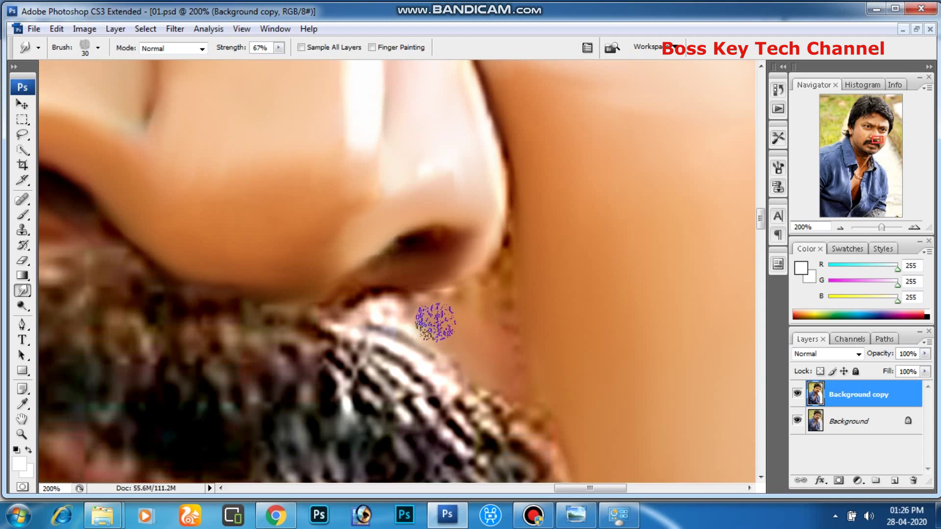
pyautogui.press('p')
pyautogui.rightClick(23, 291)
pyautogui.click(59, 301)
pyautogui.rightClick(22, 290)
pyautogui.click(73, 316)
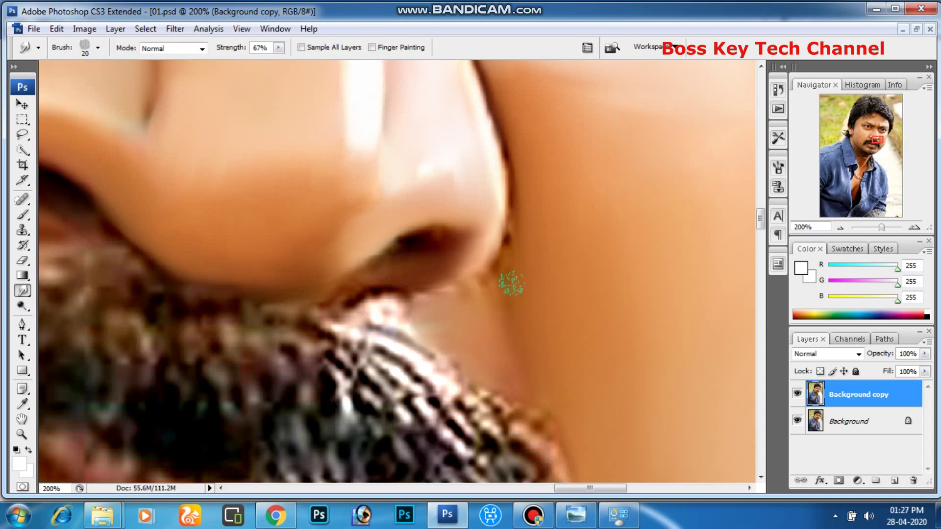
pyautogui.press('[')
pyautogui.scroll(-1, 430, 298)
pyautogui.scroll(-1, 571, 248)
pyautogui.scroll(-1, 583, 353)
pyautogui.scroll(-1, 470, 294)
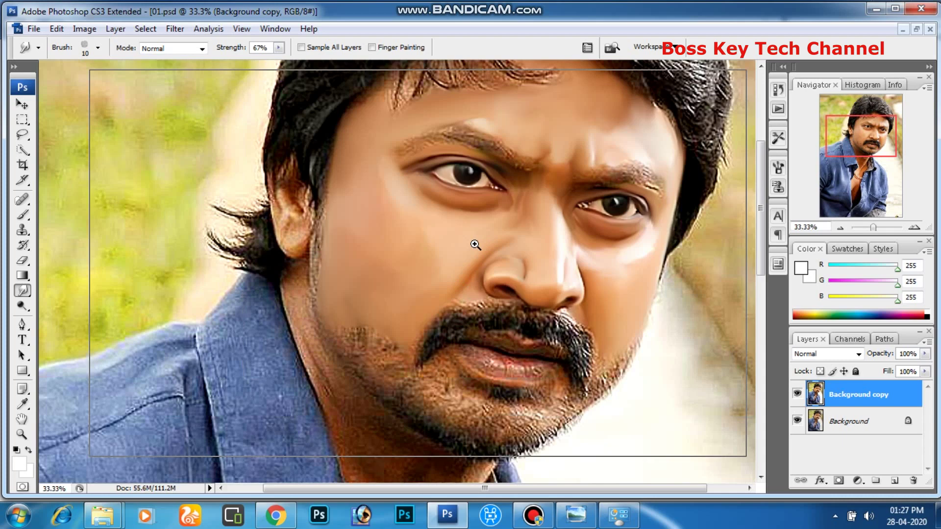
pyautogui.scroll(1, 453, 255)
pyautogui.doubleClick(797, 393)
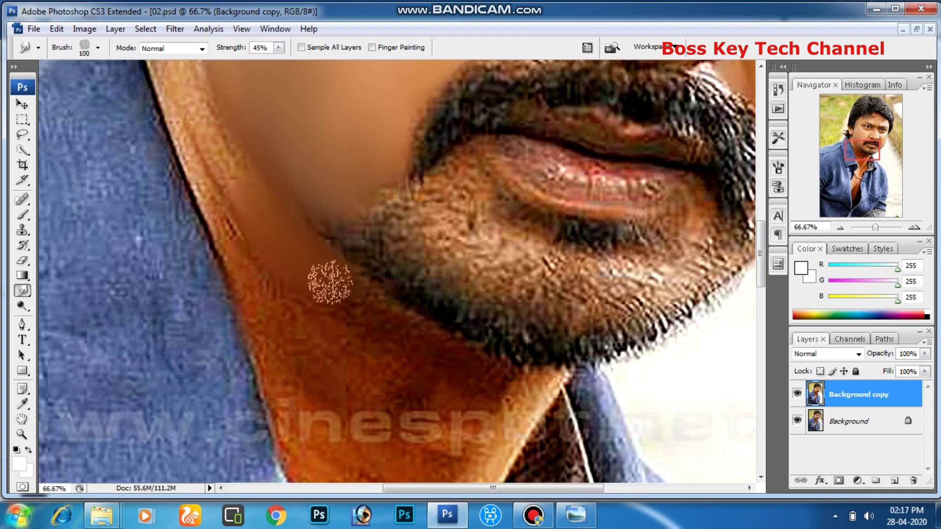
# - Reduce the brush to 90 px and raise Smudge strength to 56%
pyautogui.press('[')
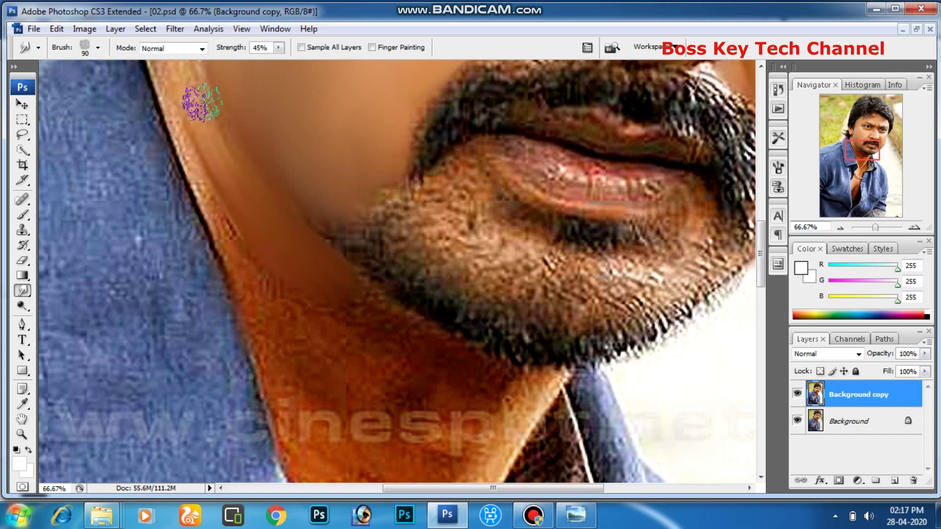
pyautogui.moveTo(236, 158); pyautogui.dragTo(294, 258)
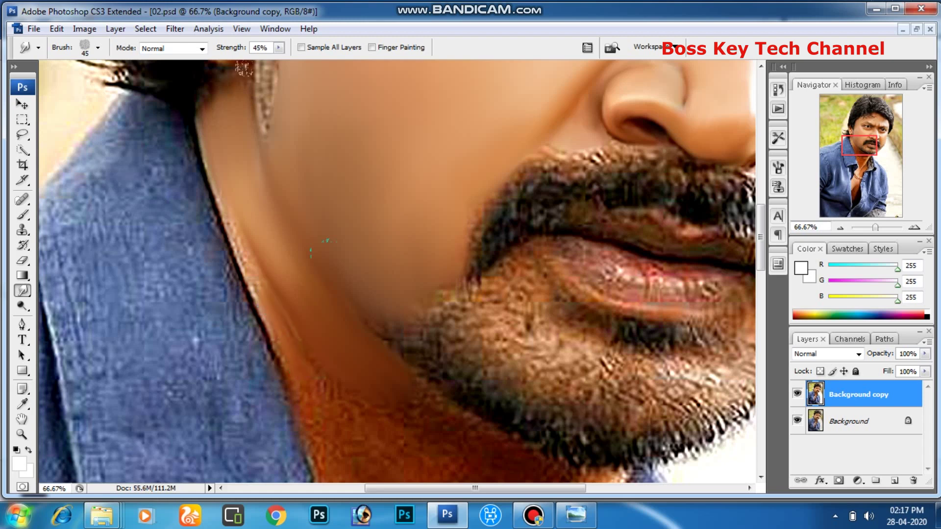
pyautogui.click(279, 49)
pyautogui.click(289, 61)
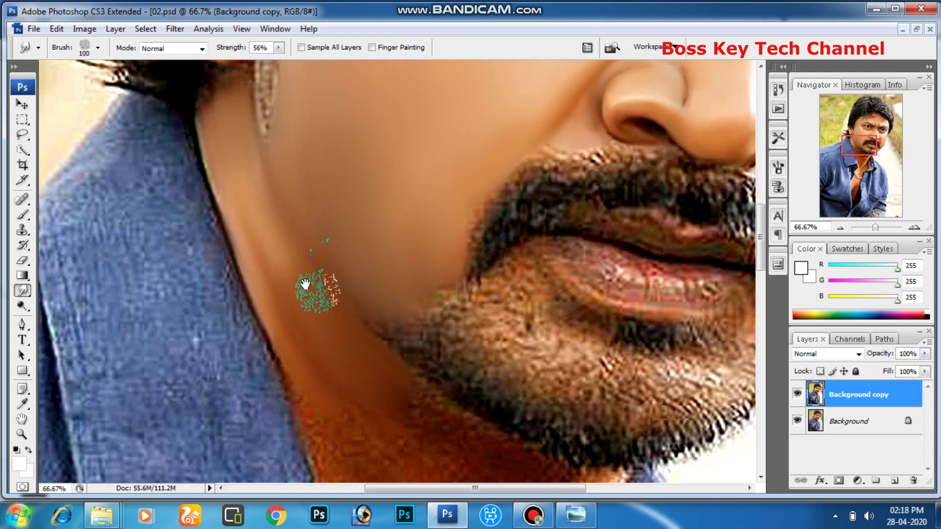
# - Smudge the neck skin below the beard, fading the watermark letters, with an 80 px brush
pyautogui.moveTo(315, 290); pyautogui.dragTo(265, 164)
pyautogui.scroll(-3, 298, 263)
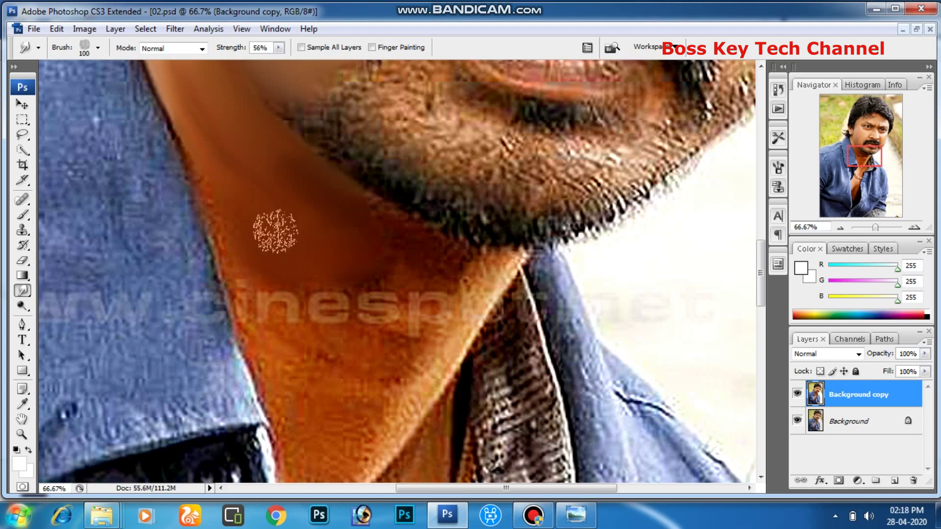
pyautogui.moveTo(273, 304)
pyautogui.mouseDown()
pyautogui.moveTo(316, 310)
pyautogui.moveTo(277, 312)
pyautogui.moveTo(358, 351)
pyautogui.moveTo(355, 294)
pyautogui.moveTo(393, 329)
pyautogui.moveTo(427, 311)
pyautogui.moveTo(389, 332)
pyautogui.moveTo(393, 341)
pyautogui.moveTo(378, 315)
pyautogui.moveTo(430, 311)
pyautogui.moveTo(356, 289)
pyautogui.moveTo(381, 239)
pyautogui.moveTo(374, 223)
pyautogui.moveTo(479, 280)
pyautogui.moveTo(438, 349)
pyautogui.moveTo(426, 357)
pyautogui.moveTo(464, 273)
pyautogui.moveTo(387, 326)
pyautogui.moveTo(353, 364)
pyautogui.moveTo(269, 319)
pyautogui.moveTo(384, 343)
pyautogui.moveTo(326, 352)
pyautogui.moveTo(243, 282)
pyautogui.mouseUp()
pyautogui.scroll(-5, 237, 248)
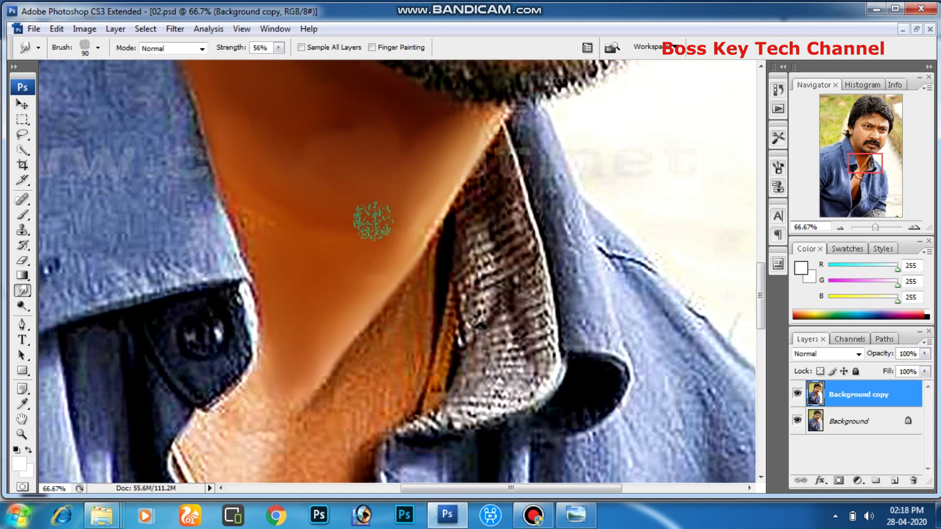
pyautogui.press('[')
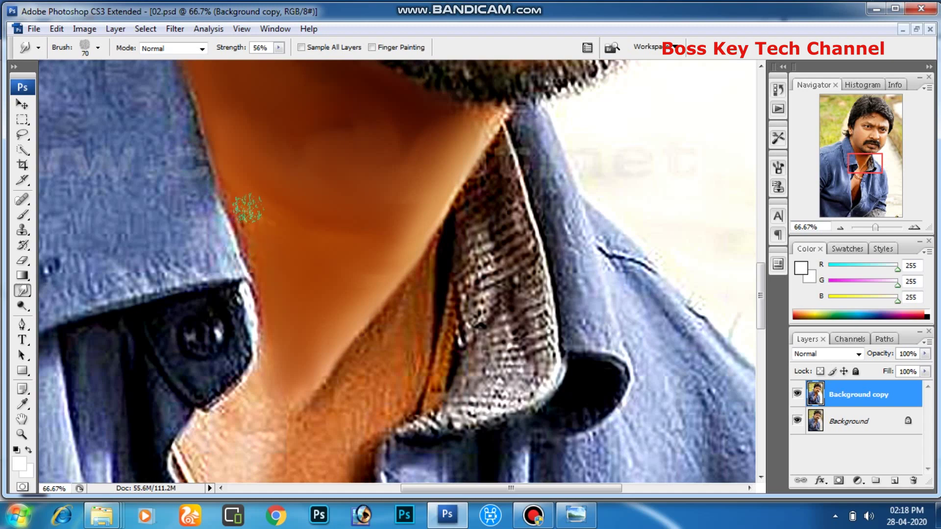
pyautogui.click(587, 47)
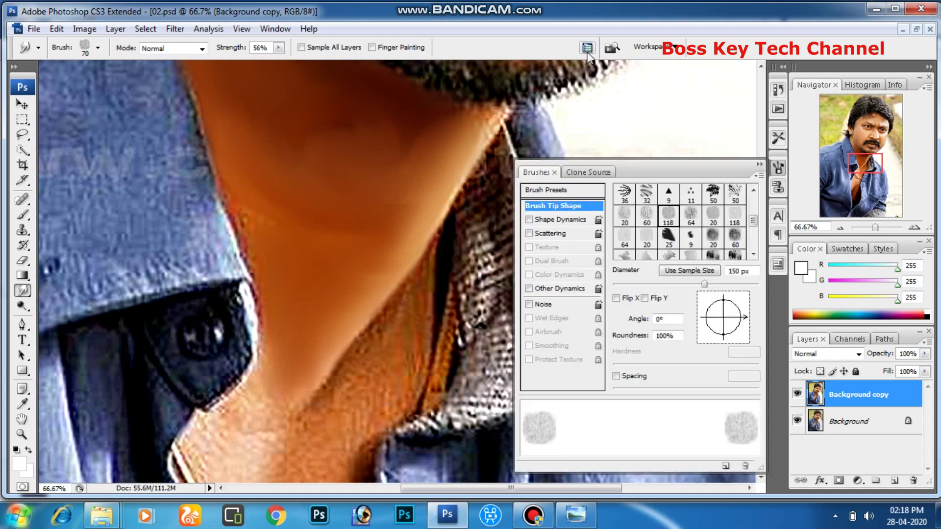
# - Close the Brushes palette and set a 90 px brush at 75% Smudge strength
pyautogui.click(587, 48)
pyautogui.press(']')
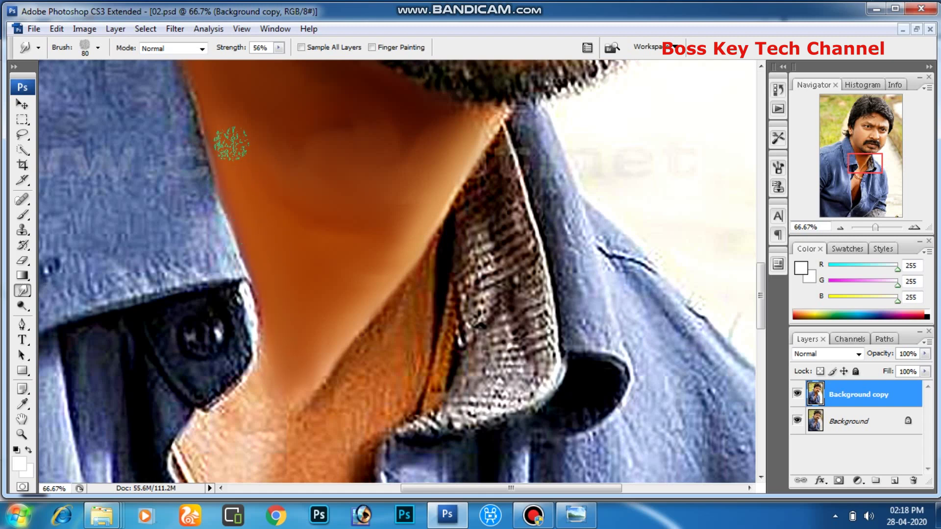
pyautogui.press(']')
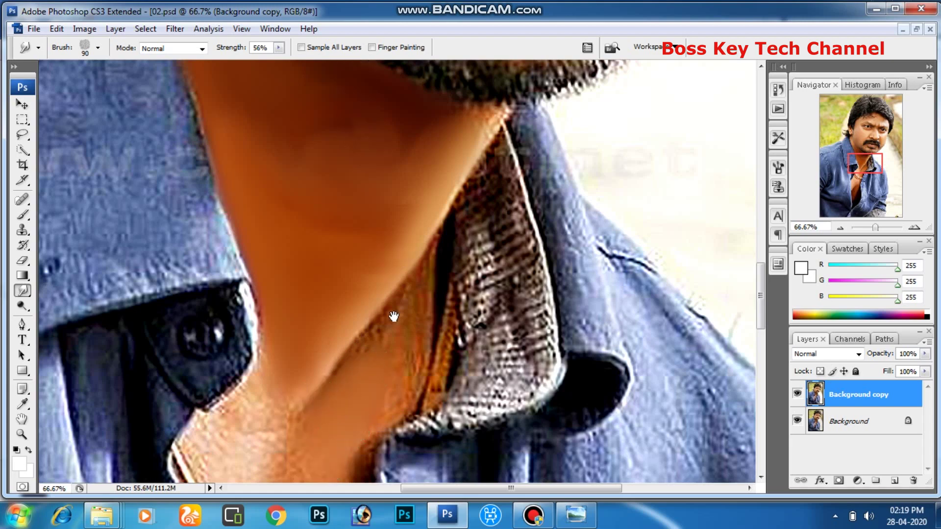
pyautogui.moveTo(348, 446); pyautogui.dragTo(382, 314)
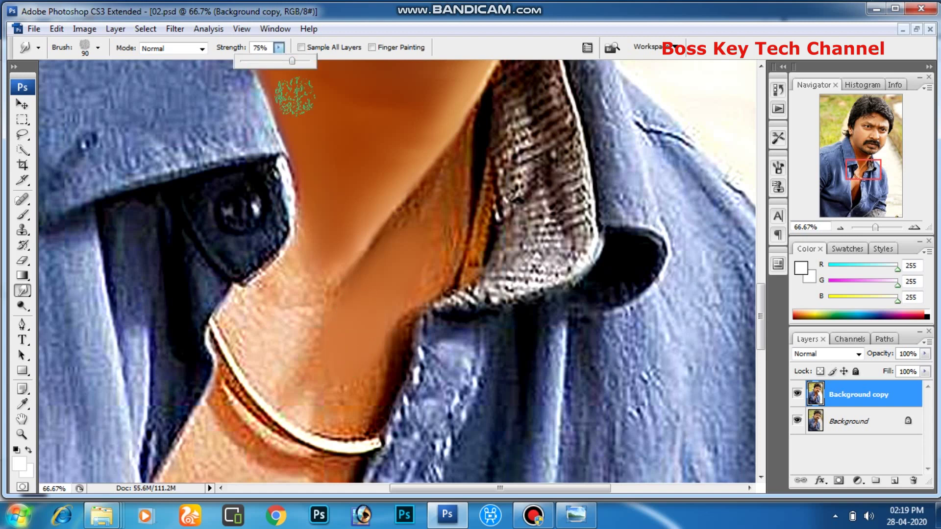
pyautogui.click(352, 365)
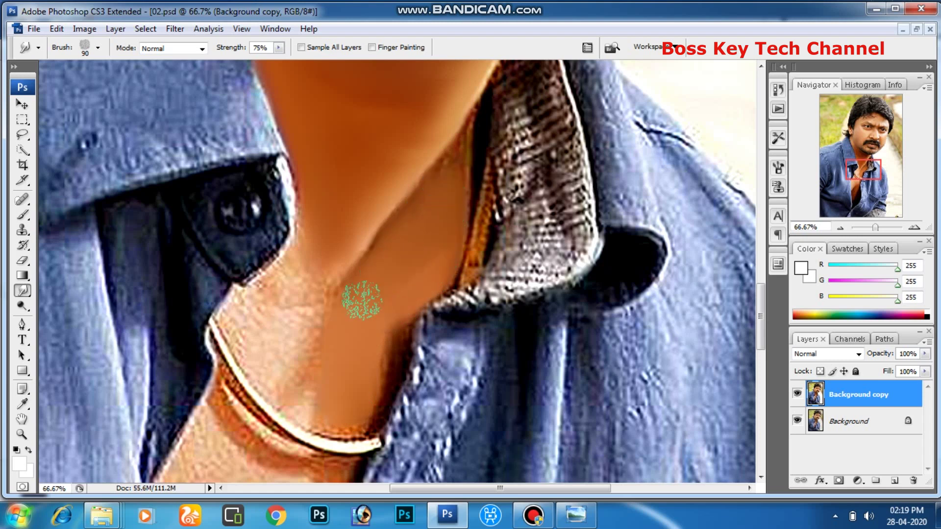
# - Smudge the lower neck toward the chain and beside the collar with 70 and 60 px brushes
pyautogui.press('[')
pyautogui.press('[')
pyautogui.moveTo(282, 325)
pyautogui.mouseDown()
pyautogui.moveTo(269, 371)
pyautogui.moveTo(245, 338)
pyautogui.moveTo(269, 388)
pyautogui.moveTo(303, 298)
pyautogui.moveTo(273, 279)
pyautogui.moveTo(232, 321)
pyautogui.mouseUp()
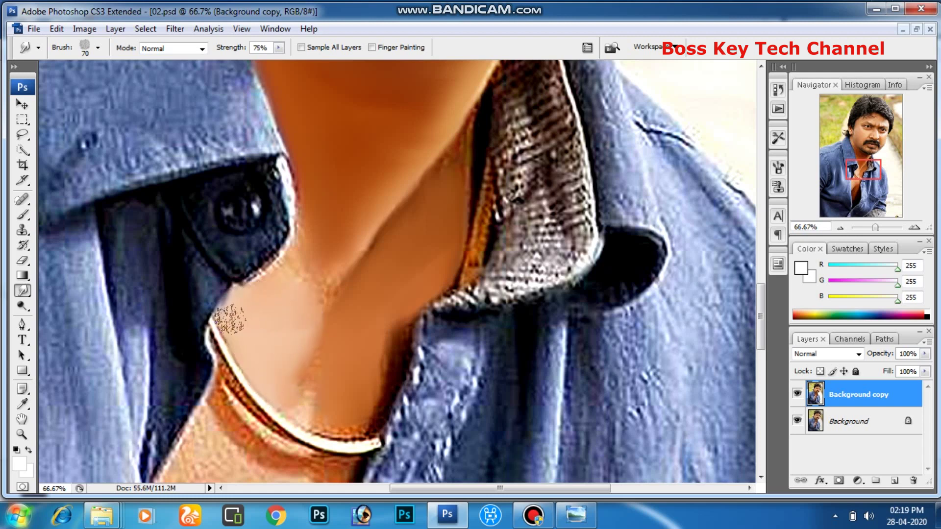
pyautogui.press('[')
pyautogui.moveTo(318, 296)
pyautogui.mouseDown()
pyautogui.moveTo(294, 380)
pyautogui.moveTo(333, 355)
pyautogui.mouseUp()
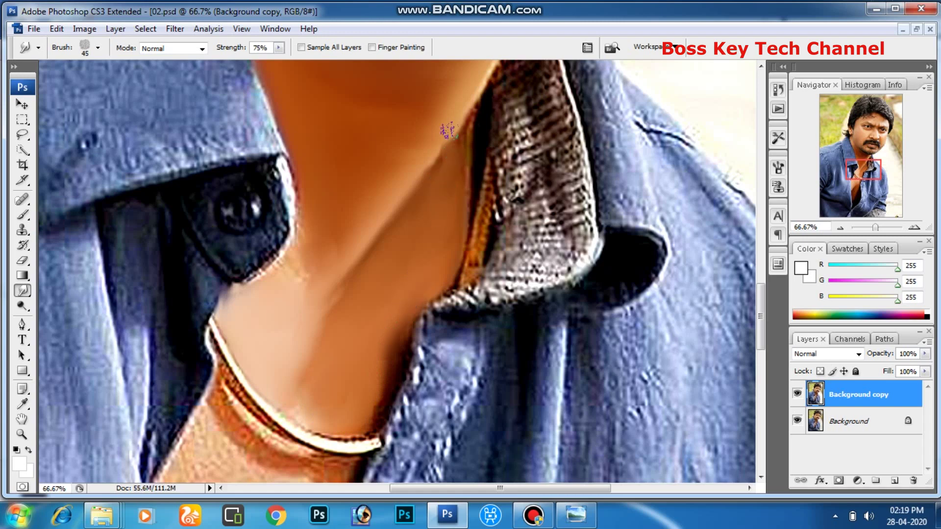
pyautogui.hotkey('ctrl', '-')
pyautogui.hotkey('ctrl', '-')
pyautogui.hotkey('ctrl', '-')
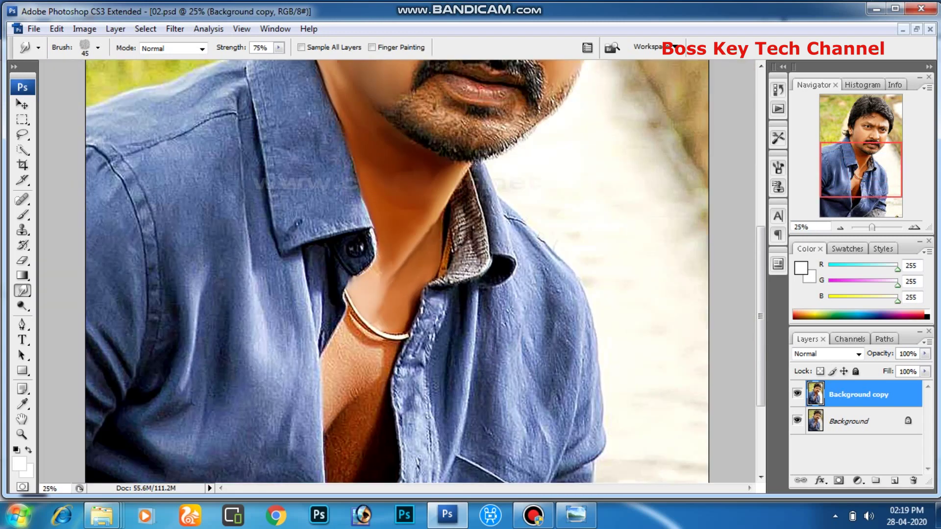
# - Zoom in and centre the view on the ear
pyautogui.hotkey('ctrl', '+')
pyautogui.moveTo(504, 280); pyautogui.dragTo(504, 320)
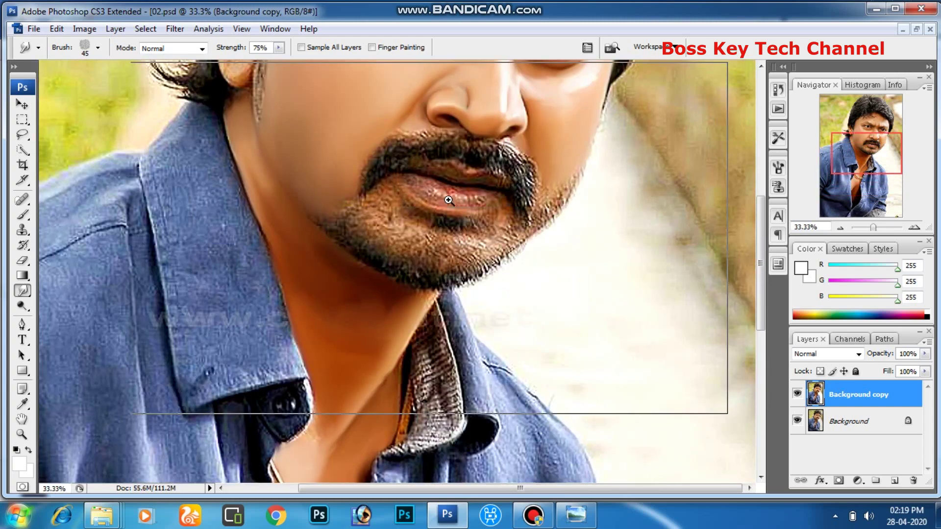
pyautogui.hotkey('ctrl', '+')
pyautogui.moveTo(449, 223)
pyautogui.mouseDown()
pyautogui.moveTo(454, 293)
pyautogui.moveTo(521, 245)
pyautogui.moveTo(454, 315)
pyautogui.mouseUp()
pyautogui.hotkey('ctrl', '+')
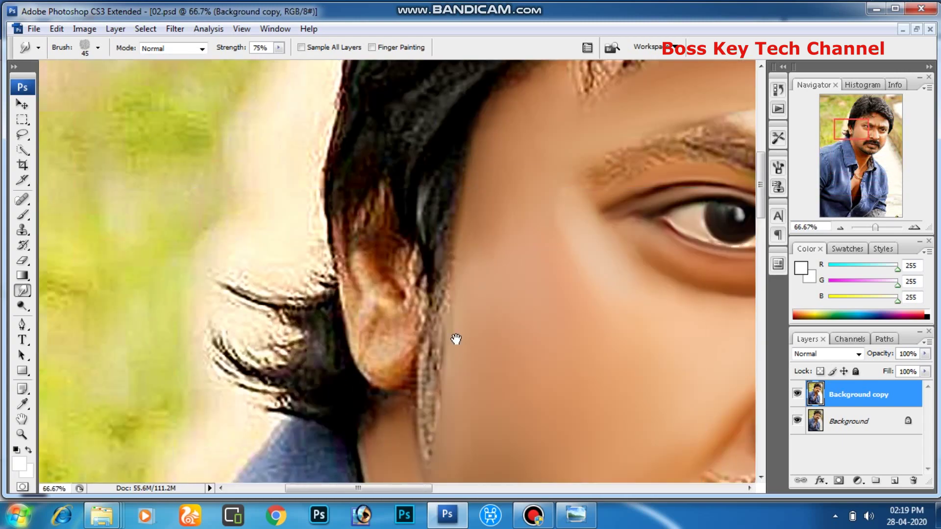
pyautogui.hotkey('ctrl', '+')
pyautogui.moveTo(243, 278); pyautogui.dragTo(241, 352)
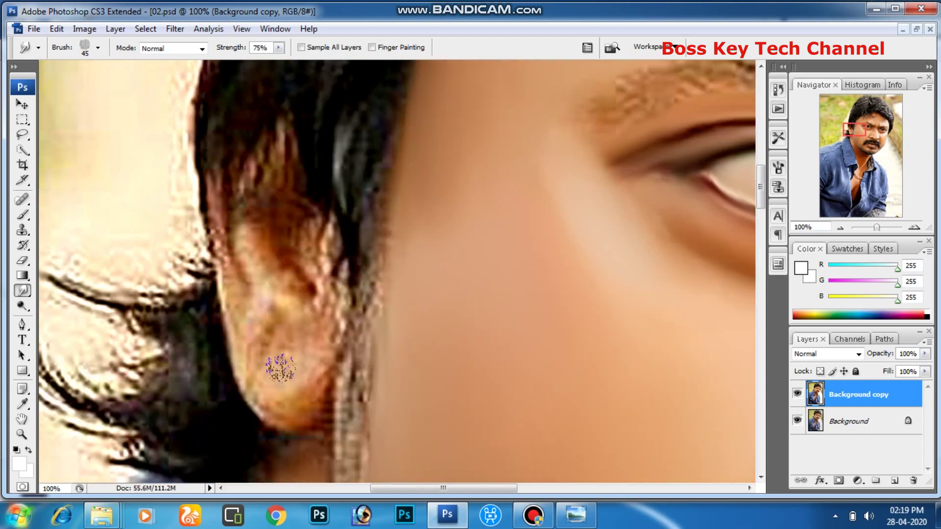
# - Blur the lower ear and earlobe skin, lowering strength to about 59%
pyautogui.moveTo(283, 366)
pyautogui.mouseDown()
pyautogui.moveTo(278, 373)
pyautogui.moveTo(284, 357)
pyautogui.moveTo(286, 417)
pyautogui.mouseUp()
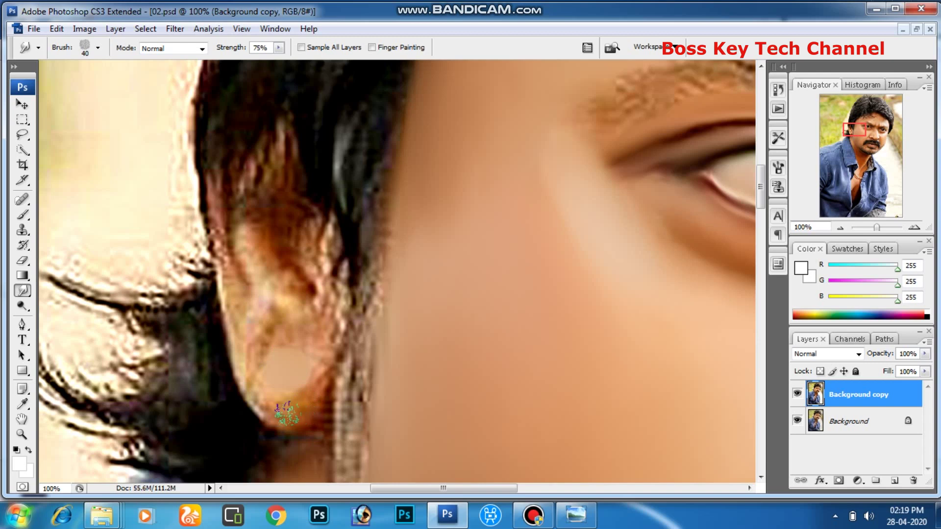
pyautogui.moveTo(299, 420); pyautogui.dragTo(310, 404)
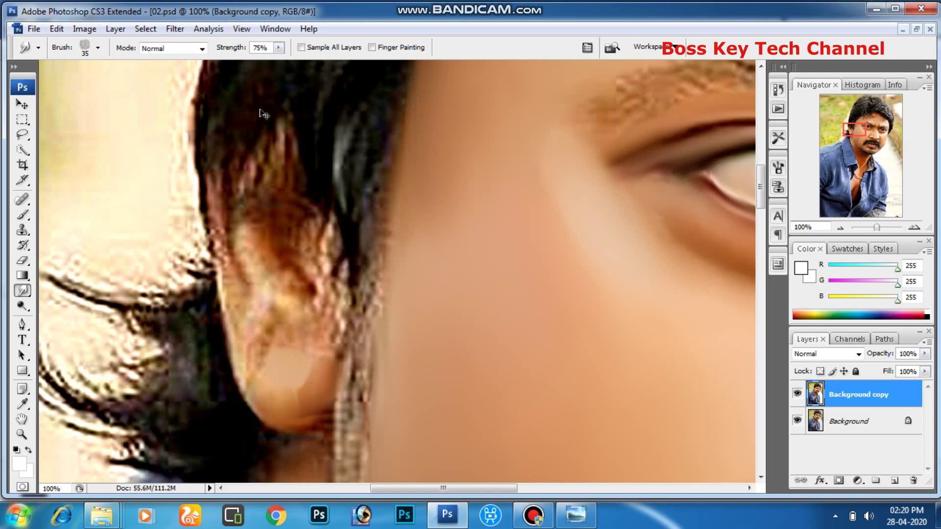
pyautogui.moveTo(333, 392); pyautogui.dragTo(287, 372)
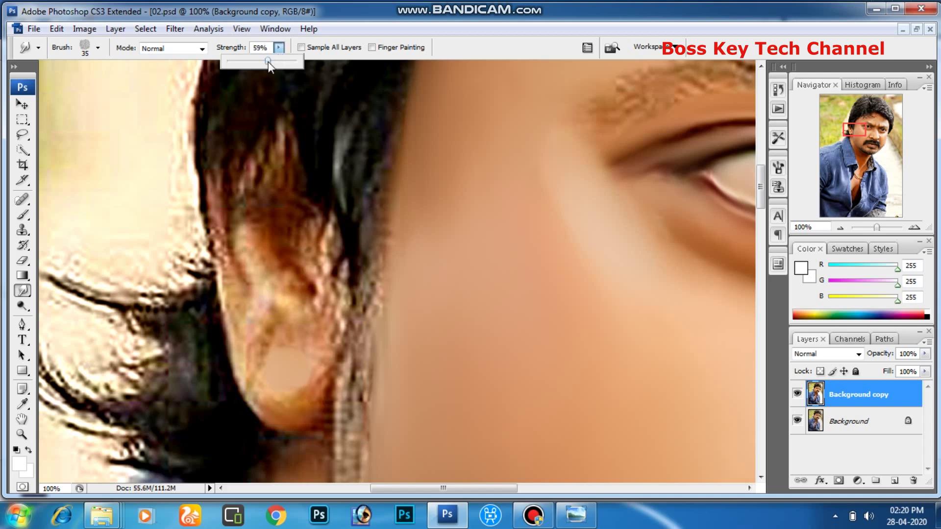
pyautogui.click(294, 411)
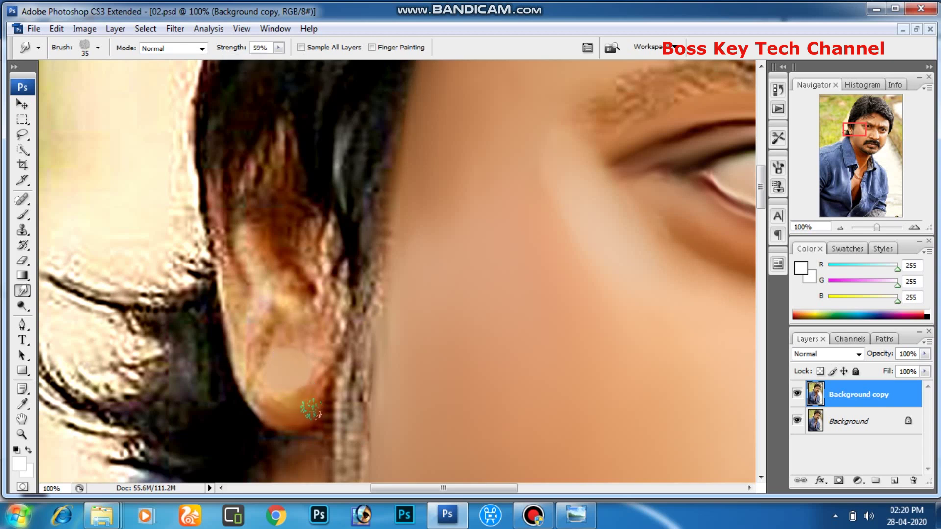
pyautogui.moveTo(310, 394); pyautogui.dragTo(290, 411)
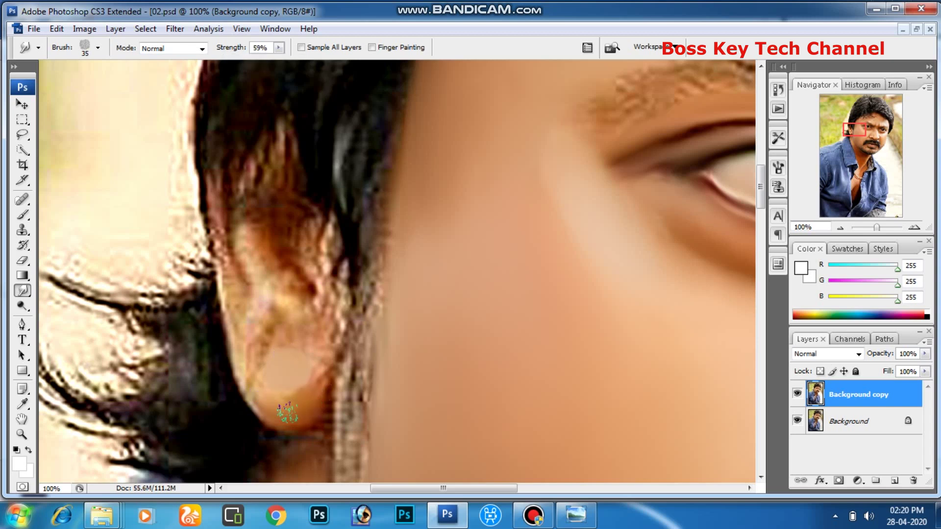
pyautogui.moveTo(293, 413); pyautogui.dragTo(321, 391)
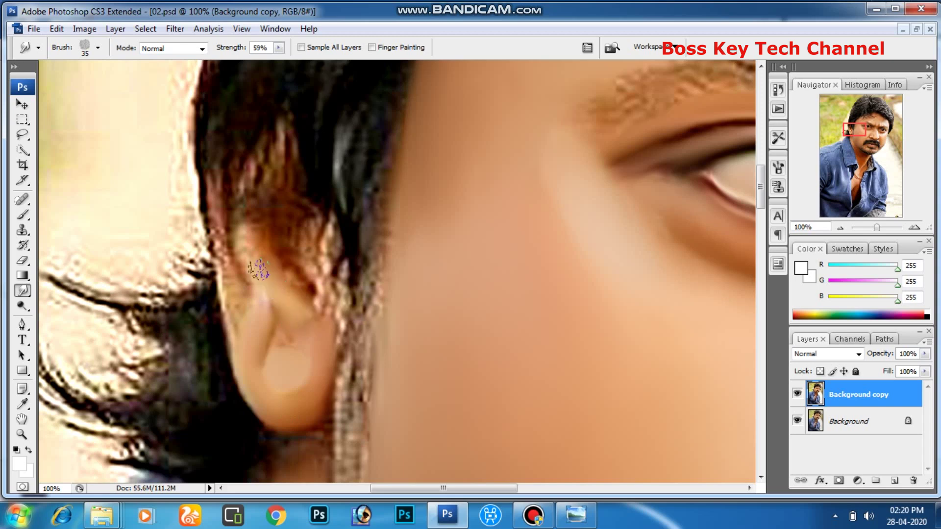
# - Soften the upper ear and its edge into the hair, then view the whole portrait
pyautogui.moveTo(243, 238); pyautogui.dragTo(303, 323)
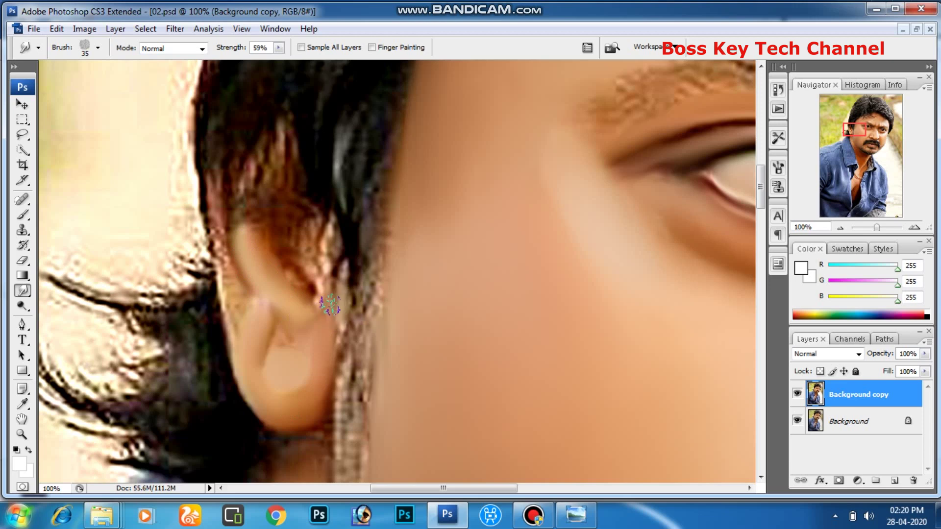
pyautogui.moveTo(326, 269)
pyautogui.mouseDown()
pyautogui.moveTo(341, 225)
pyautogui.moveTo(328, 298)
pyautogui.mouseUp()
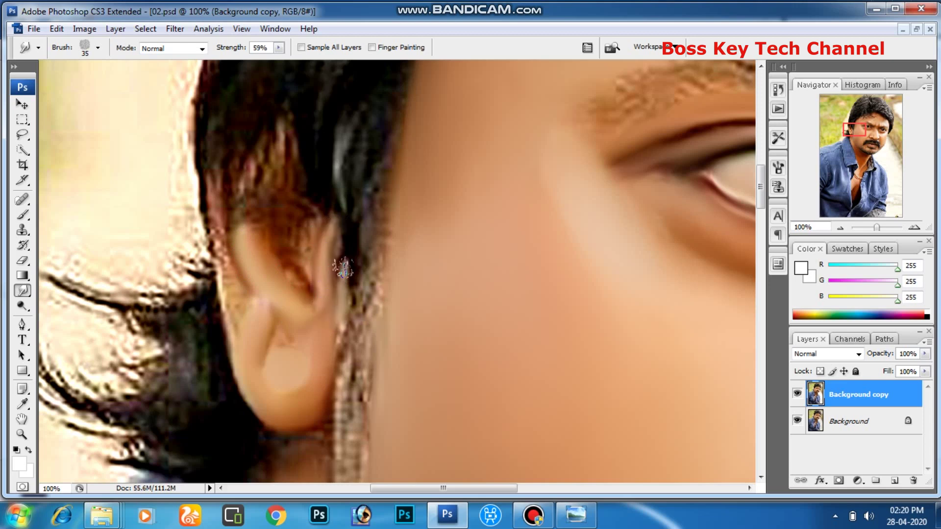
pyautogui.moveTo(293, 241)
pyautogui.mouseDown()
pyautogui.moveTo(286, 258)
pyautogui.moveTo(300, 290)
pyautogui.mouseUp()
pyautogui.moveTo(237, 272)
pyautogui.mouseDown()
pyautogui.moveTo(234, 292)
pyautogui.moveTo(229, 256)
pyautogui.moveTo(240, 285)
pyautogui.mouseUp()
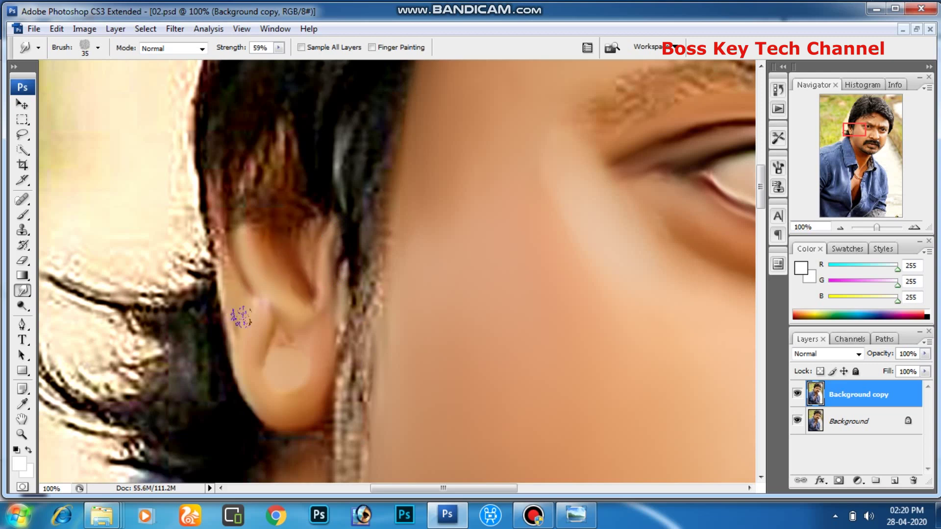
pyautogui.moveTo(234, 334)
pyautogui.mouseDown()
pyautogui.moveTo(237, 240)
pyautogui.moveTo(235, 251)
pyautogui.moveTo(214, 198)
pyautogui.moveTo(225, 264)
pyautogui.mouseUp()
pyautogui.moveTo(277, 191)
pyautogui.mouseDown()
pyautogui.moveTo(265, 228)
pyautogui.moveTo(269, 213)
pyautogui.moveTo(238, 230)
pyautogui.moveTo(237, 210)
pyautogui.moveTo(277, 198)
pyautogui.mouseUp()
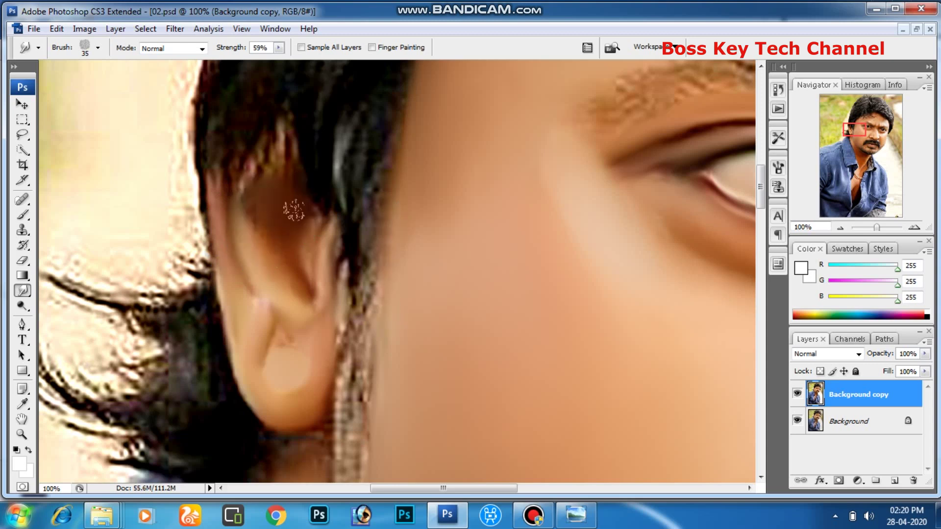
pyautogui.hotkey('ctrl', '-')
pyautogui.hotkey('ctrl', '-')
pyautogui.hotkey('ctrl', '-')
pyautogui.hotkey('ctrl', '-')
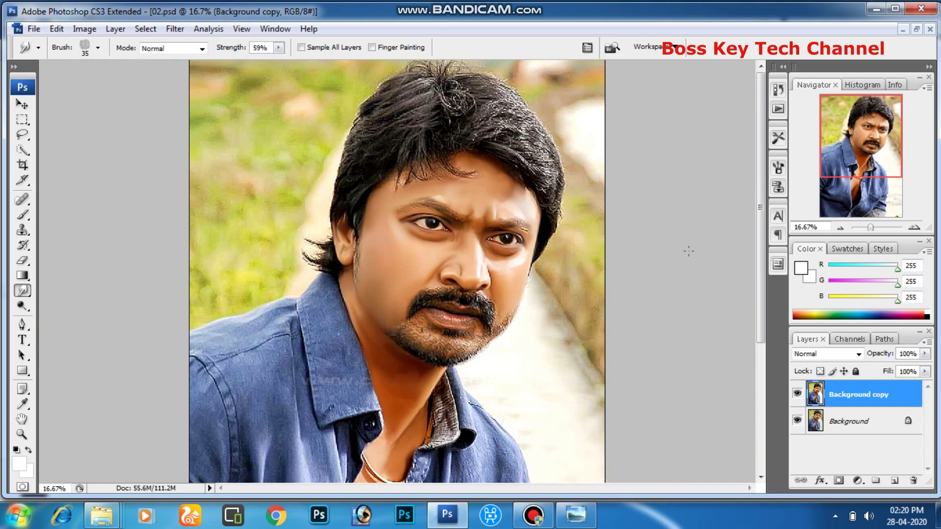
# - Select the Smudge Tool with a small scattered brush tip at size 30
pyautogui.click(534, 516)
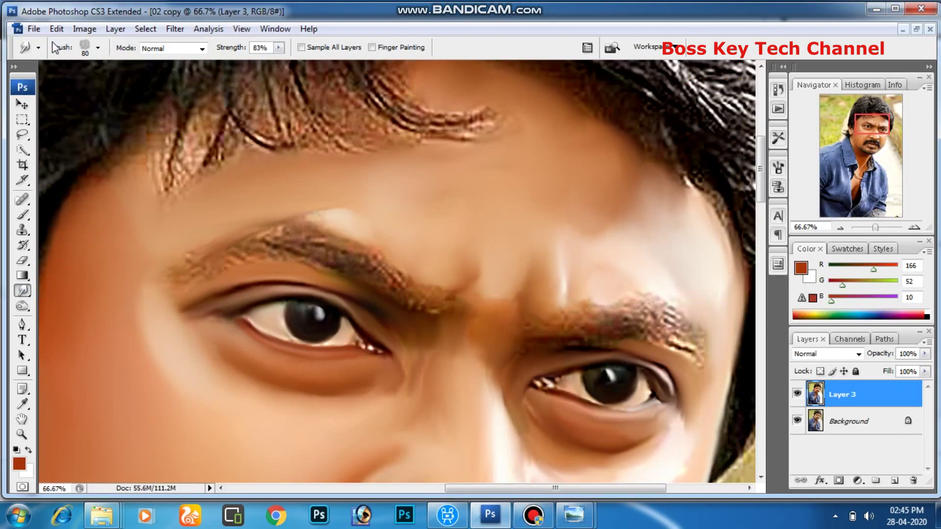
pyautogui.click(98, 48)
pyautogui.scroll(-1, 178, 261)
pyautogui.doubleClick(69, 406)
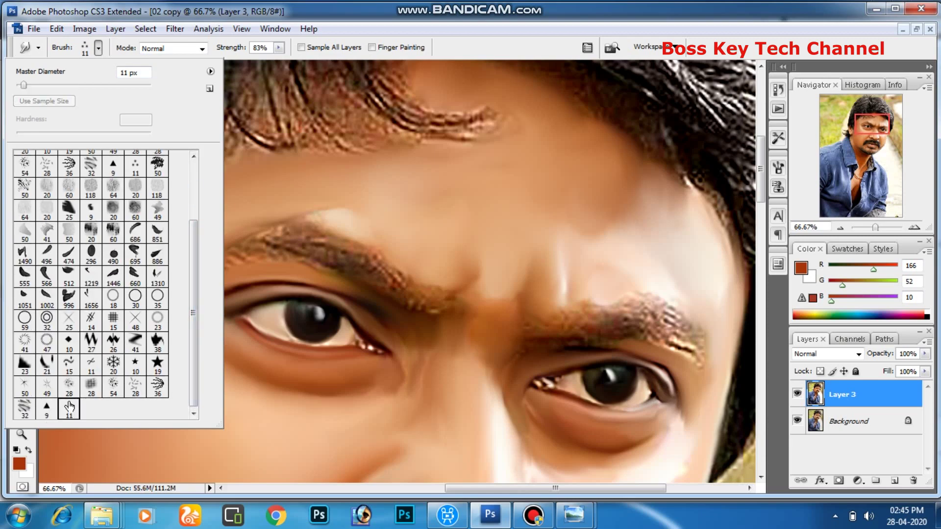
pyautogui.hotkey('ctrl', '+')
pyautogui.moveTo(349, 263); pyautogui.dragTo(375, 299)
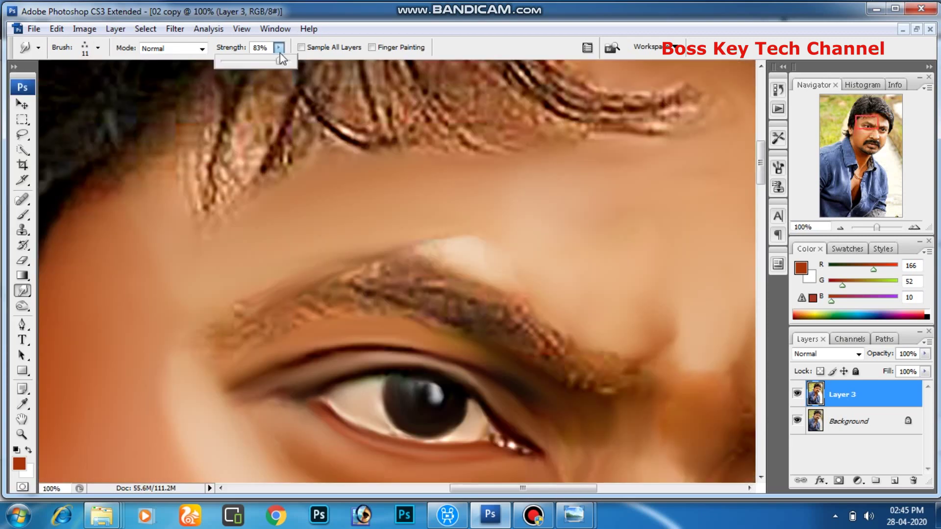
pyautogui.press(']')
pyautogui.press(']')
pyautogui.press(']')
# - Smudge the first eyebrow's hair and ends, then the other eyebrow, into soft streaks
pyautogui.moveTo(476, 291)
pyautogui.mouseDown()
pyautogui.moveTo(373, 275)
pyautogui.moveTo(311, 305)
pyautogui.moveTo(338, 313)
pyautogui.moveTo(510, 305)
pyautogui.moveTo(583, 372)
pyautogui.moveTo(520, 318)
pyautogui.mouseUp()
pyautogui.moveTo(261, 326)
pyautogui.mouseDown()
pyautogui.moveTo(297, 276)
pyautogui.moveTo(480, 268)
pyautogui.moveTo(562, 323)
pyautogui.mouseUp()
pyautogui.moveTo(604, 386); pyautogui.dragTo(580, 349)
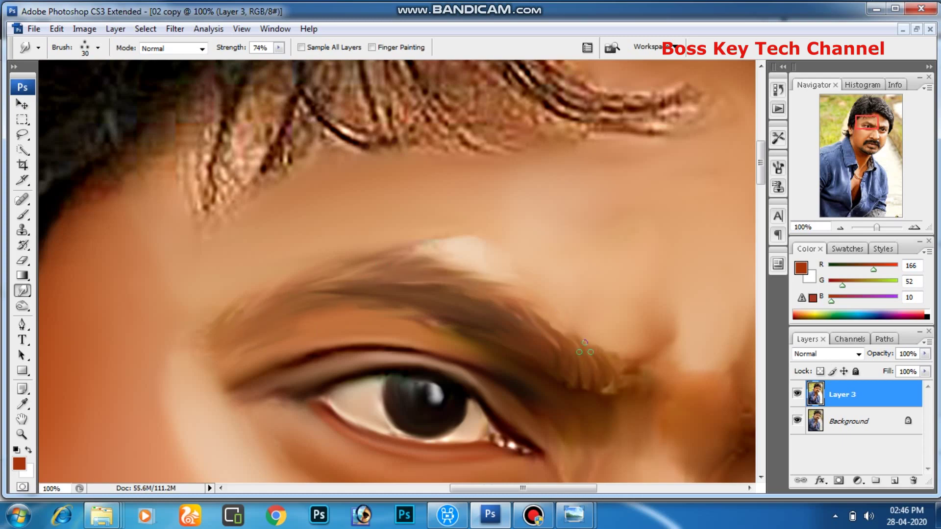
pyautogui.moveTo(235, 322); pyautogui.dragTo(305, 284)
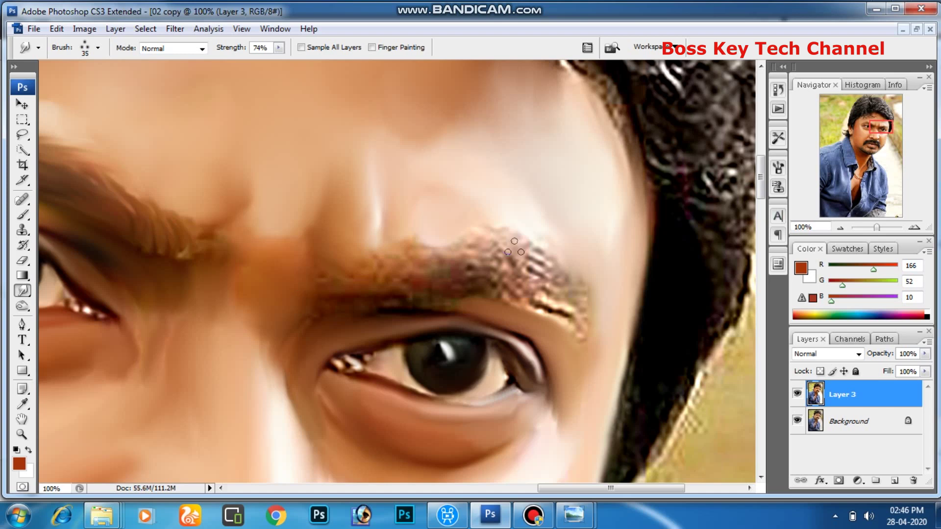
pyautogui.moveTo(514, 246)
pyautogui.mouseDown()
pyautogui.moveTo(539, 294)
pyautogui.moveTo(568, 318)
pyautogui.moveTo(514, 238)
pyautogui.moveTo(563, 319)
pyautogui.moveTo(427, 270)
pyautogui.moveTo(417, 250)
pyautogui.moveTo(469, 294)
pyautogui.mouseUp()
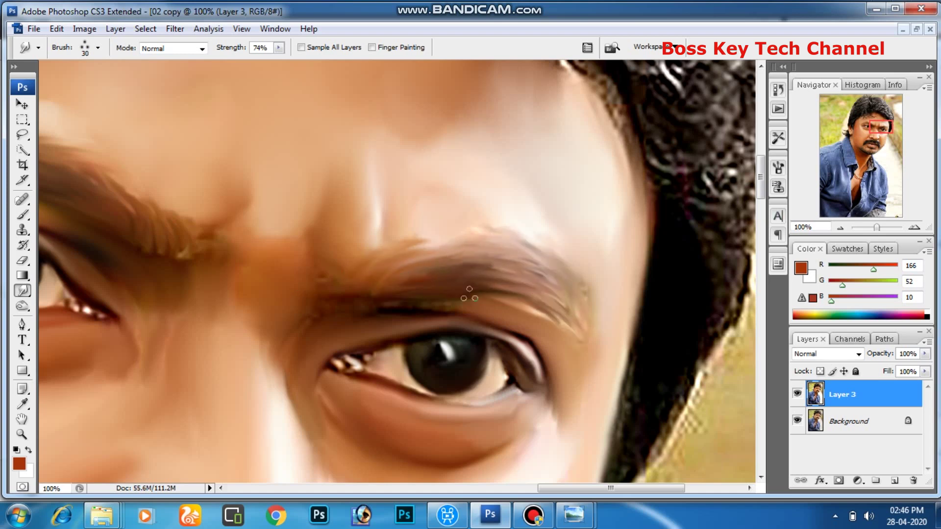
pyautogui.moveTo(421, 269)
pyautogui.mouseDown()
pyautogui.moveTo(352, 272)
pyautogui.moveTo(522, 251)
pyautogui.mouseUp()
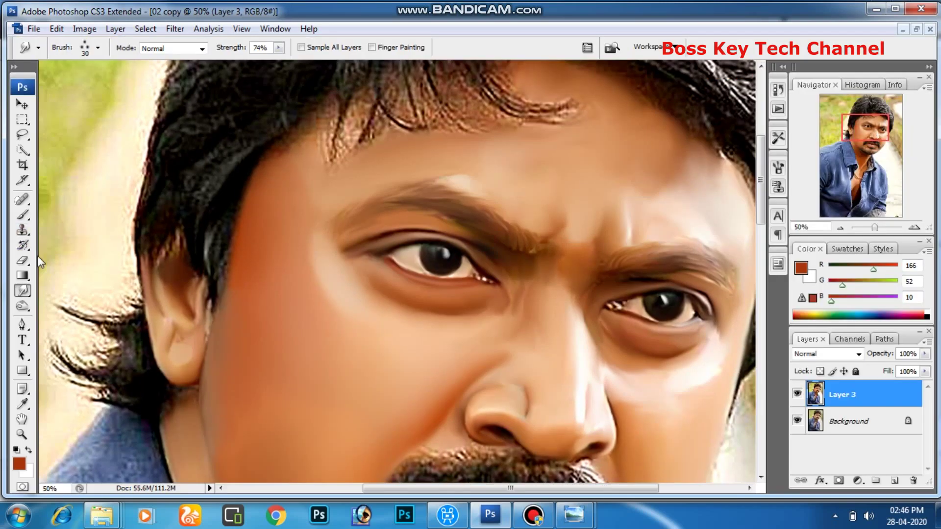
# - Switch to the Dodge tool with a larger brush and lowered exposure
pyautogui.click(22, 230)
pyautogui.click(22, 306)
pyautogui.click(79, 316)
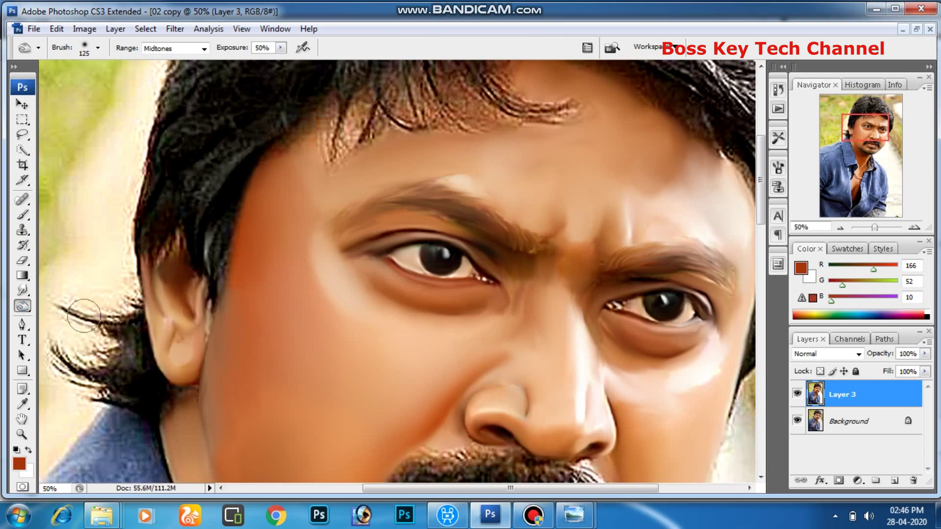
pyautogui.press(']')
pyautogui.press(']')
pyautogui.moveTo(280, 48); pyautogui.dragTo(269, 55)
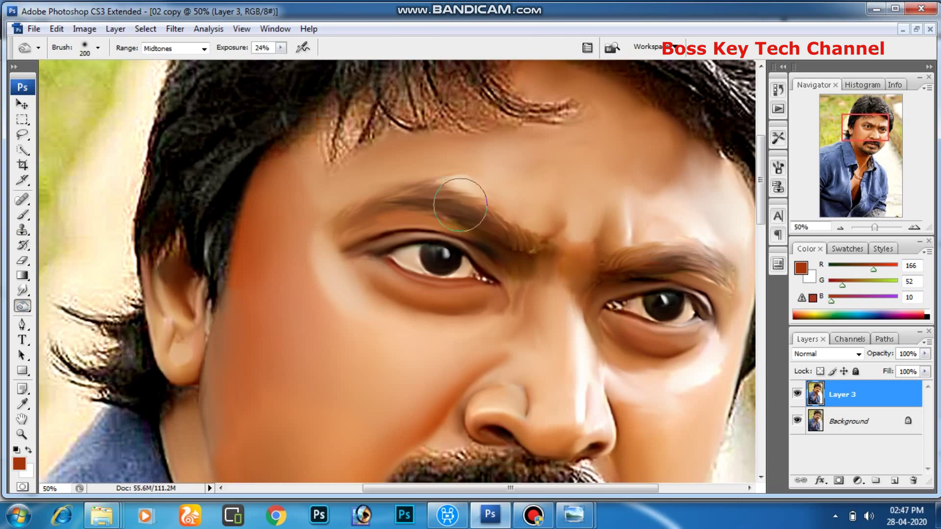
# - Zoom in on the mouth and duplicate Layer 3 as Layer 3 copy
pyautogui.scroll(-5, 588, 272)
pyautogui.hotkey('ctrl', '+')
pyautogui.hotkey('ctrl', '+')
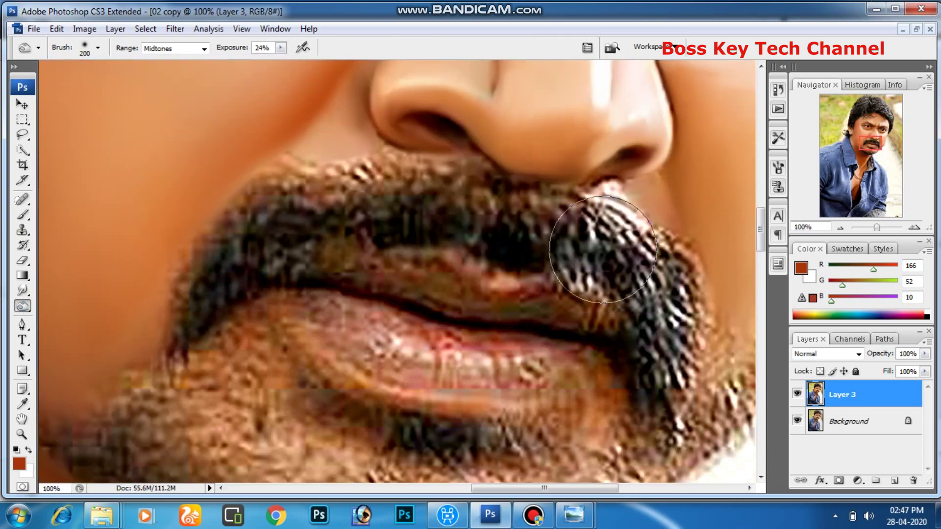
pyautogui.scroll(-5, 184, 338)
pyautogui.scroll(5, 346, 294)
pyautogui.scroll(2, 435, 236)
pyautogui.moveTo(863, 395); pyautogui.dragTo(895, 480)
pyautogui.hscroll(-2, 321, 283)
pyautogui.hscroll(-2, 322, 283)
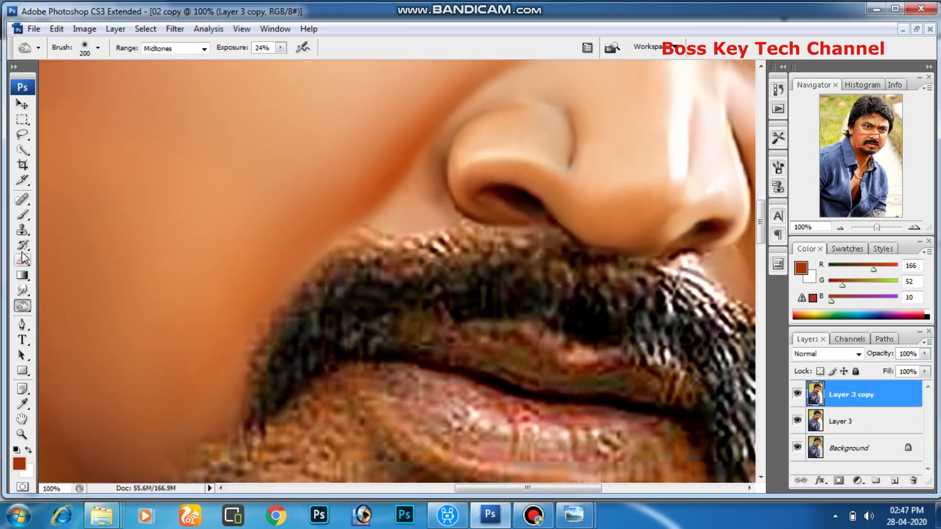
pyautogui.moveTo(22, 290); pyautogui.dragTo(88, 299)
pyautogui.press('Escape')
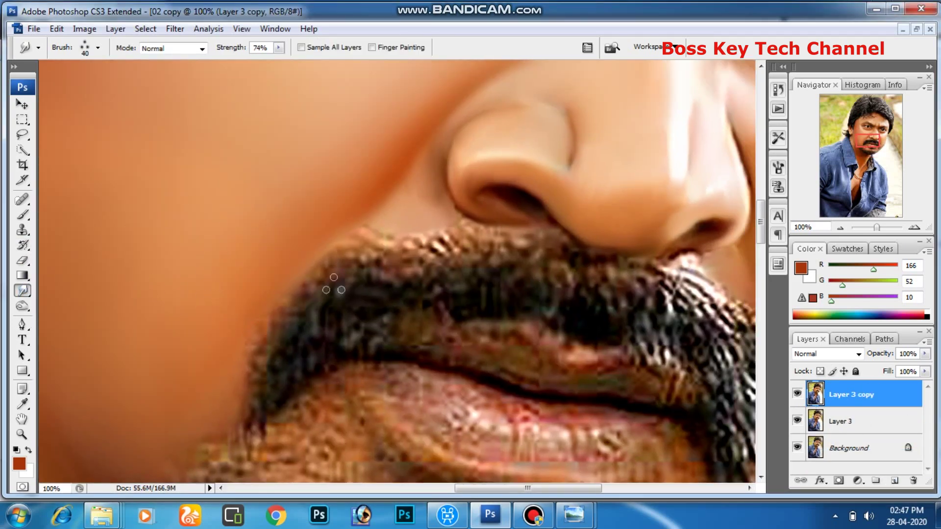
# - Pull the moustache hairs into upward streaks with the Smudge tool
pyautogui.moveTo(273, 372); pyautogui.dragTo(359, 293)
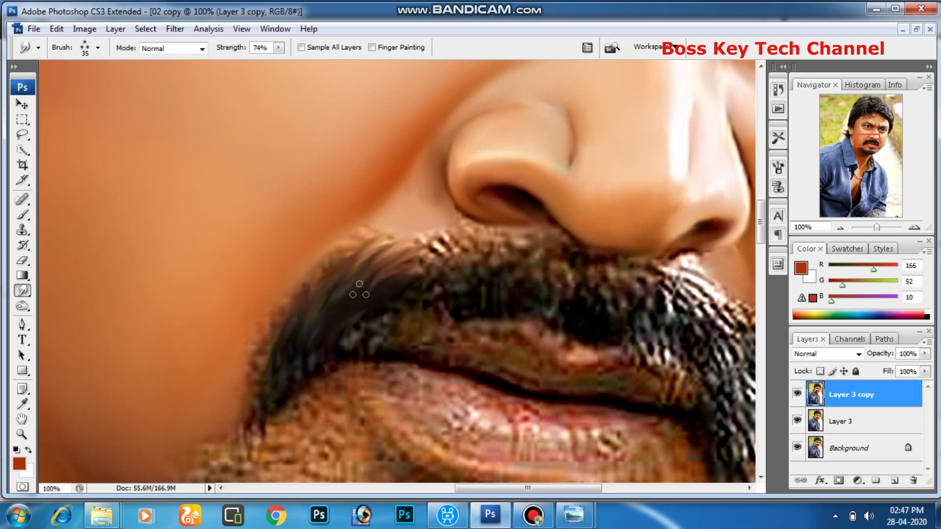
pyautogui.press('p')
pyautogui.click(265, 343)
pyautogui.click(309, 295)
pyautogui.click(353, 251)
pyautogui.rightClick(25, 290)
pyautogui.click(74, 313)
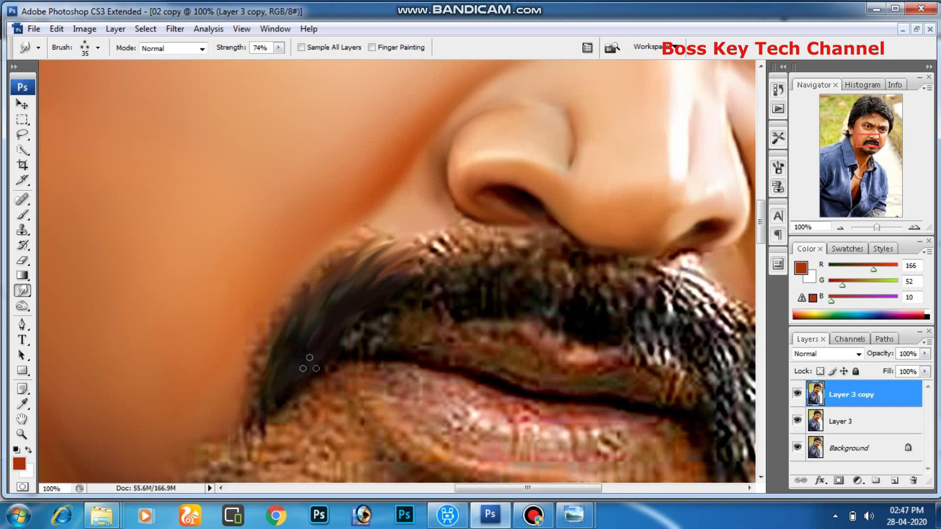
# - Streak the moustache hairs toward the nostril, leftward, and along its right edge
pyautogui.moveTo(366, 316); pyautogui.dragTo(465, 234)
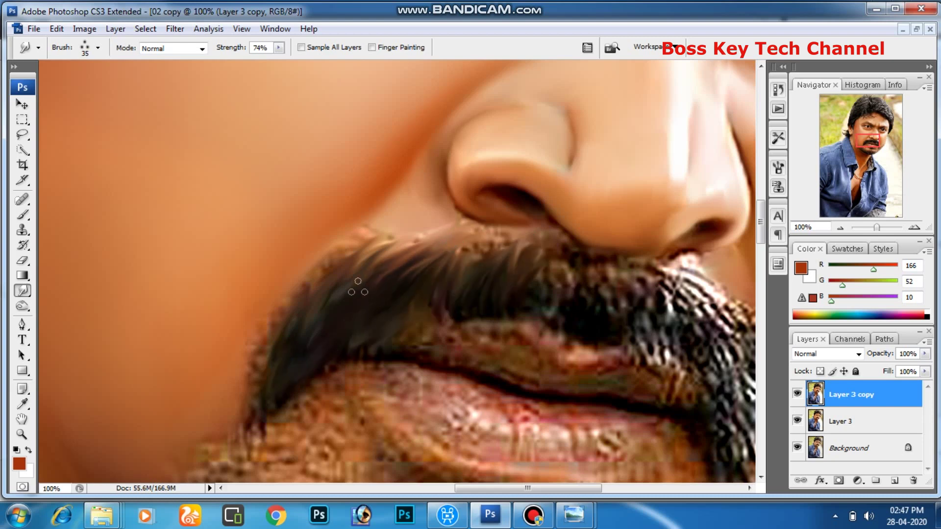
pyautogui.moveTo(466, 233); pyautogui.dragTo(379, 259)
pyautogui.moveTo(252, 420); pyautogui.dragTo(332, 279)
pyautogui.hscroll(3, 338, 301)
pyautogui.hscroll(3, 412, 279)
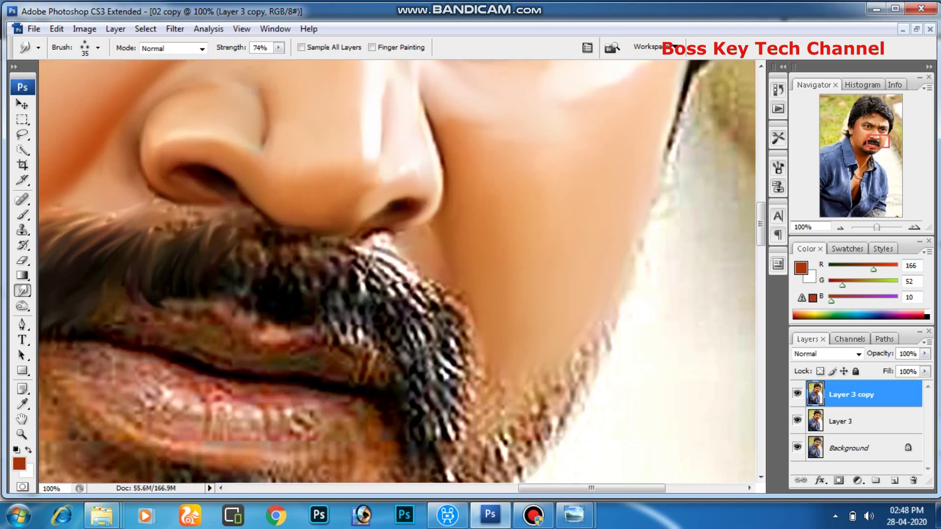
pyautogui.moveTo(387, 266)
pyautogui.mouseDown()
pyautogui.moveTo(420, 372)
pyautogui.moveTo(387, 267)
pyautogui.mouseUp()
# - With a slightly smaller brush, smooth the moustache hair under the nose and zoom out
pyautogui.scroll(-5, 387, 267)
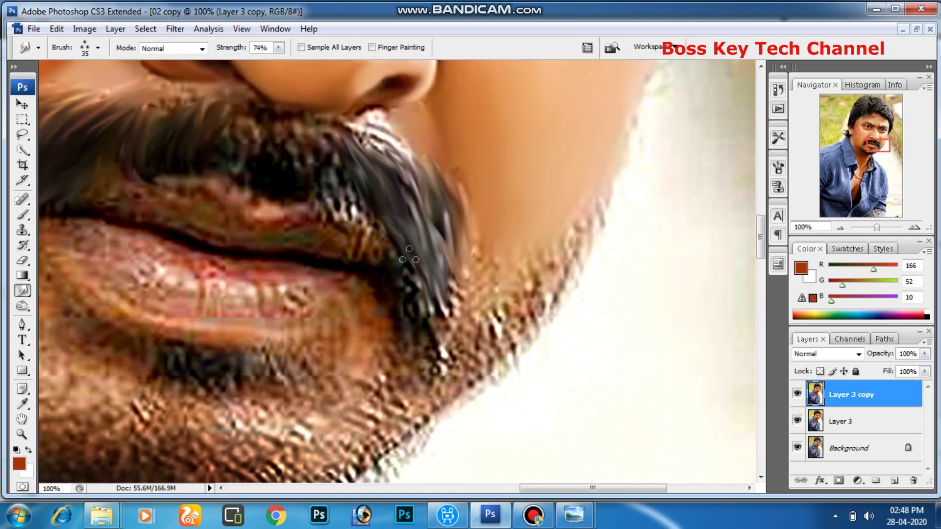
pyautogui.moveTo(436, 250)
pyautogui.mouseDown()
pyautogui.moveTo(470, 362)
pyautogui.moveTo(311, 179)
pyautogui.mouseUp()
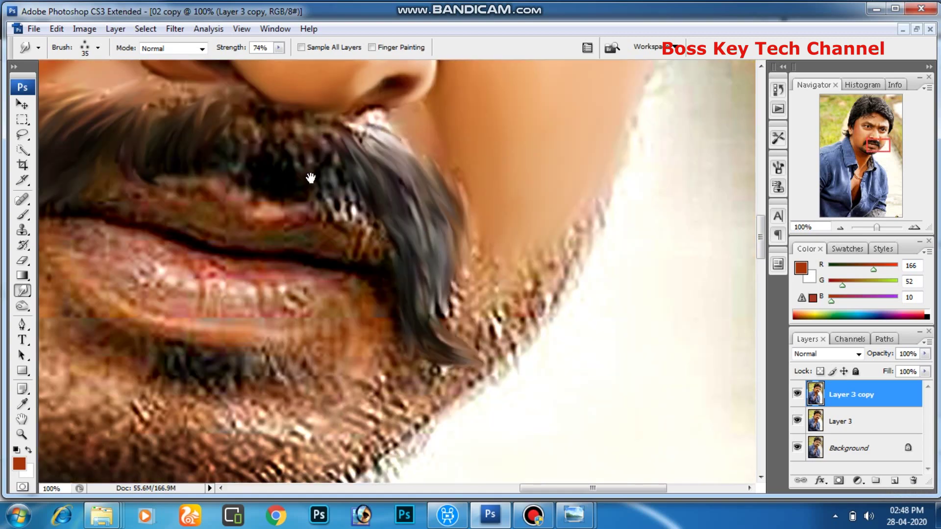
pyautogui.scroll(5, 311, 178)
pyautogui.press('[')
pyautogui.moveTo(387, 294)
pyautogui.mouseDown()
pyautogui.moveTo(413, 325)
pyautogui.moveTo(418, 310)
pyautogui.moveTo(392, 315)
pyautogui.mouseUp()
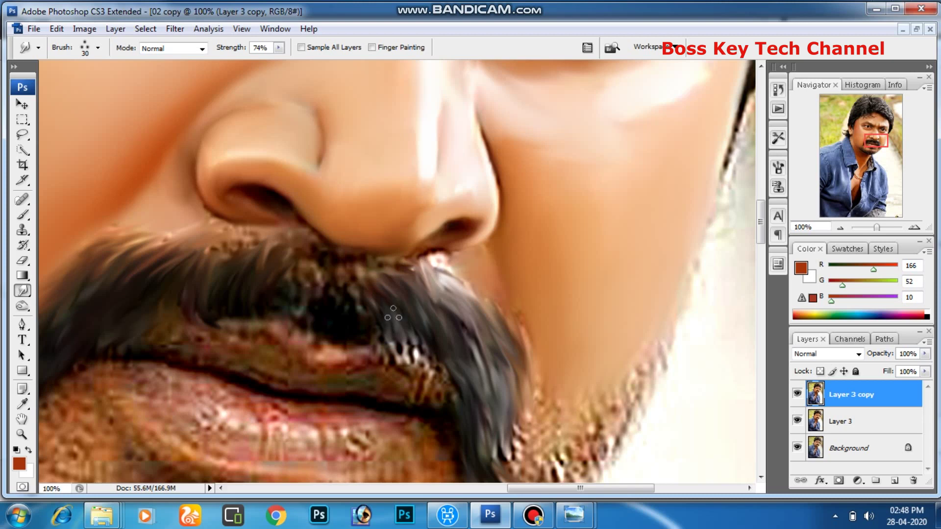
pyautogui.moveTo(303, 294)
pyautogui.mouseDown()
pyautogui.moveTo(345, 279)
pyautogui.moveTo(416, 343)
pyautogui.moveTo(458, 419)
pyautogui.mouseUp()
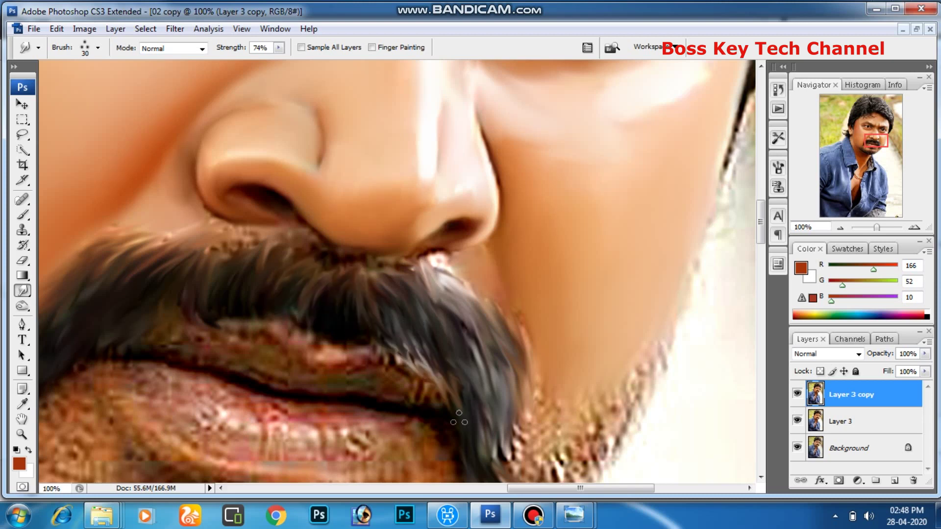
pyautogui.moveTo(266, 238); pyautogui.dragTo(170, 285)
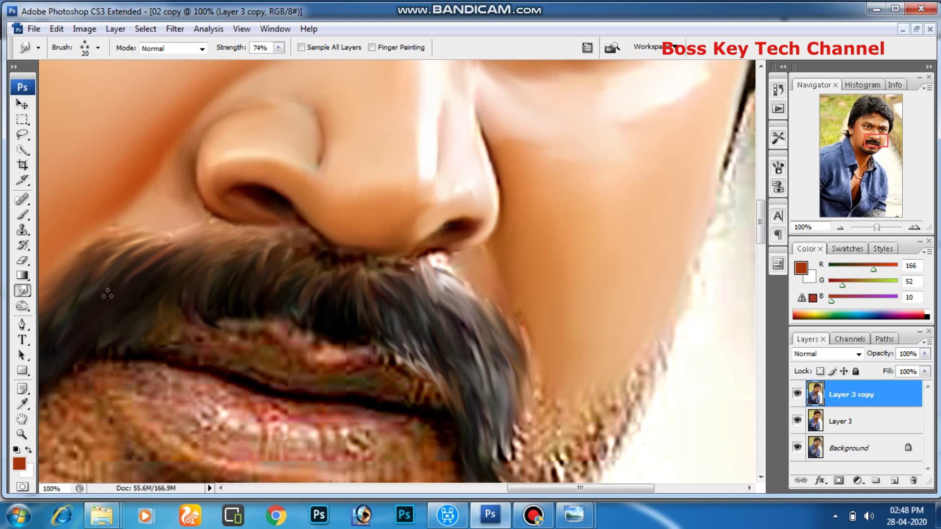
pyautogui.moveTo(196, 279); pyautogui.dragTo(256, 234)
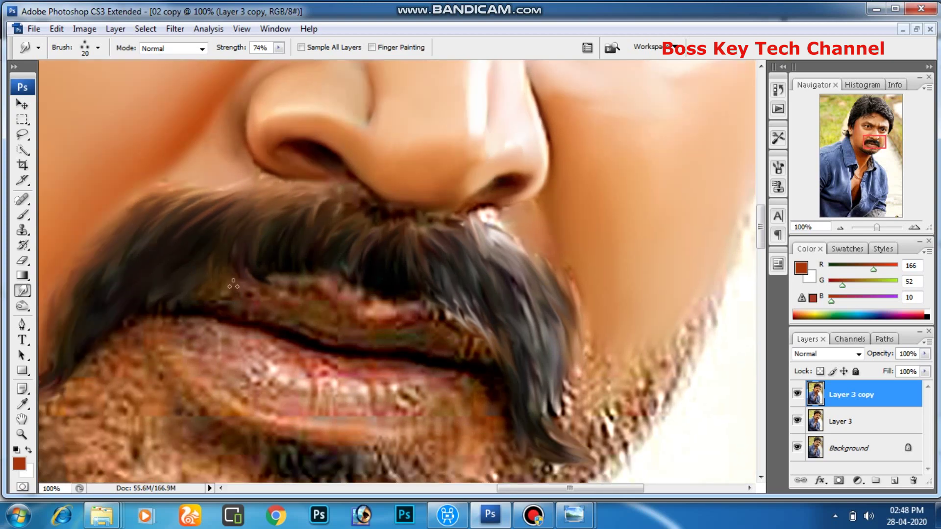
pyautogui.hotkey('ctrl', '-')
pyautogui.hotkey('ctrl', '-')
pyautogui.hotkey('ctrl', '-')
pyautogui.hotkey('ctrl', '-')
pyautogui.click(527, 306)
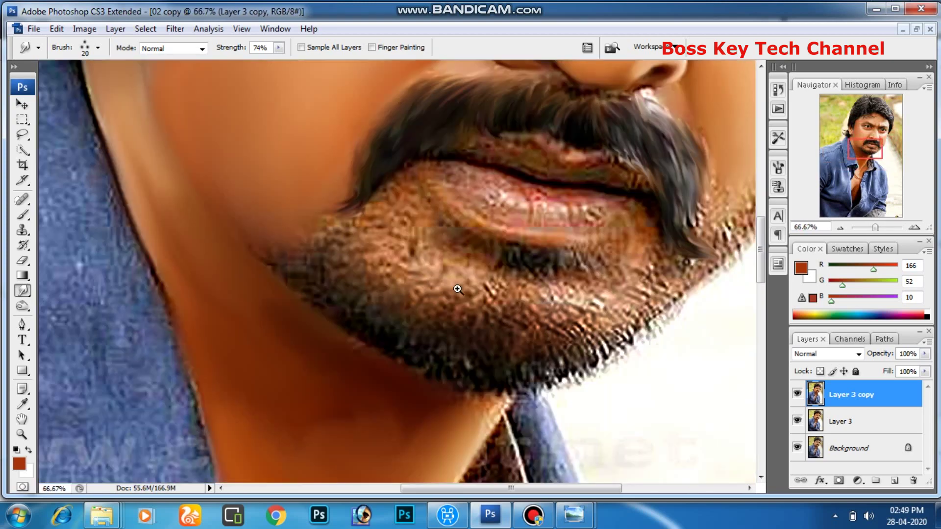
# - Zoom in and smudge the beard edge upward into the skin with a larger brush
pyautogui.click(378, 212)
pyautogui.scroll(-3, 479, 413)
pyautogui.press(']')
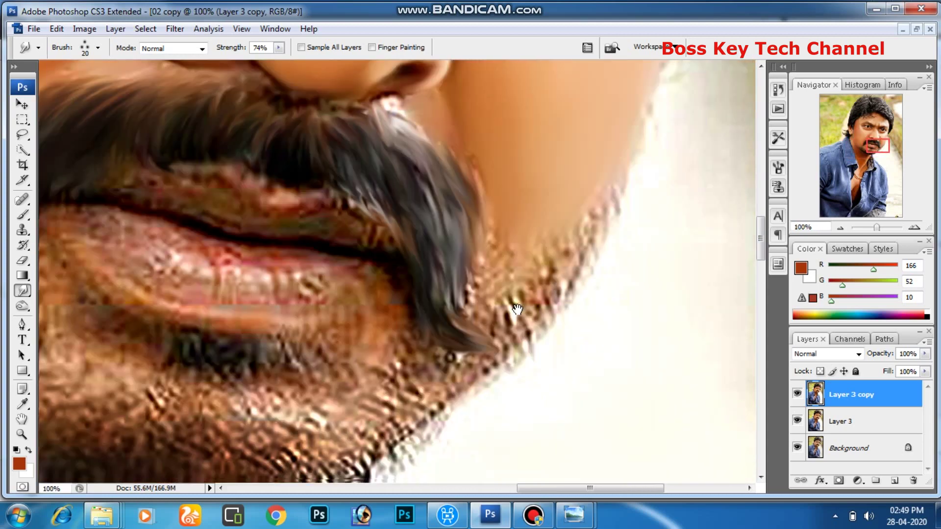
pyautogui.moveTo(549, 304); pyautogui.dragTo(578, 220)
pyautogui.moveTo(519, 333); pyautogui.dragTo(505, 235)
pyautogui.press(']')
pyautogui.moveTo(490, 313); pyautogui.dragTo(489, 250)
pyautogui.press('[')
pyautogui.scroll(-2, 417, 378)
pyautogui.hscroll(-5, 416, 377)
pyautogui.keyDown('alt'); pyautogui.click(797, 448); pyautogui.keyUp('alt')
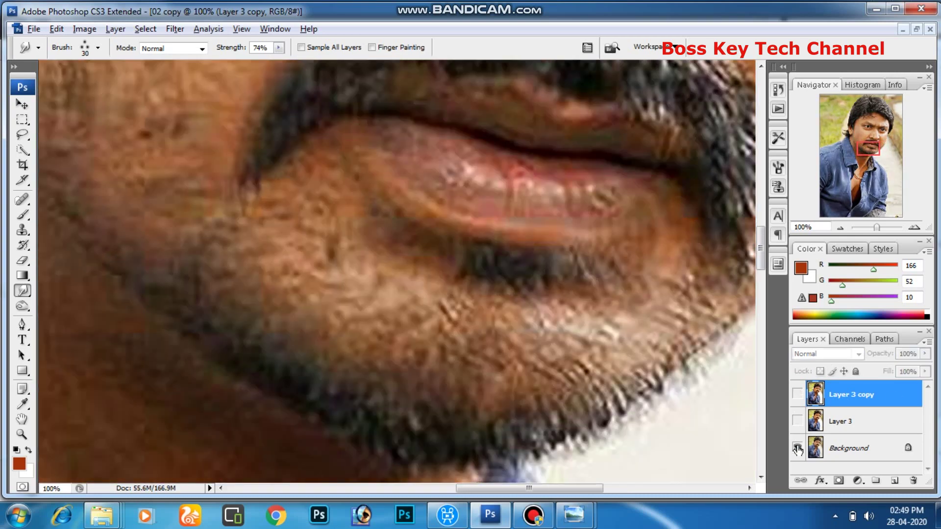
# - Pull the chin beard hair upward across its right, middle and left sides
pyautogui.moveTo(407, 372); pyautogui.dragTo(401, 333)
pyautogui.moveTo(441, 373); pyautogui.dragTo(444, 308)
pyautogui.moveTo(470, 372); pyautogui.dragTo(487, 323)
pyautogui.moveTo(510, 385); pyautogui.dragTo(504, 316)
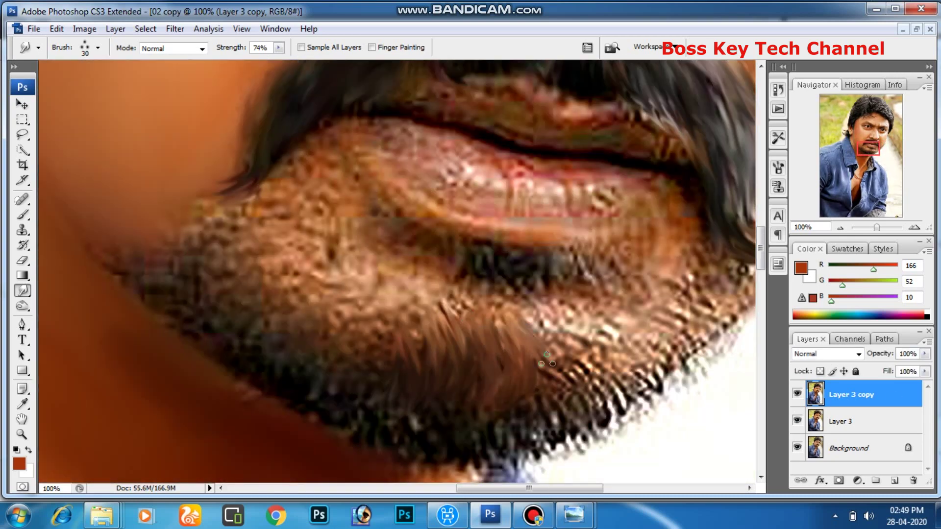
pyautogui.moveTo(553, 401); pyautogui.dragTo(539, 314)
pyautogui.moveTo(314, 353); pyautogui.dragTo(308, 282)
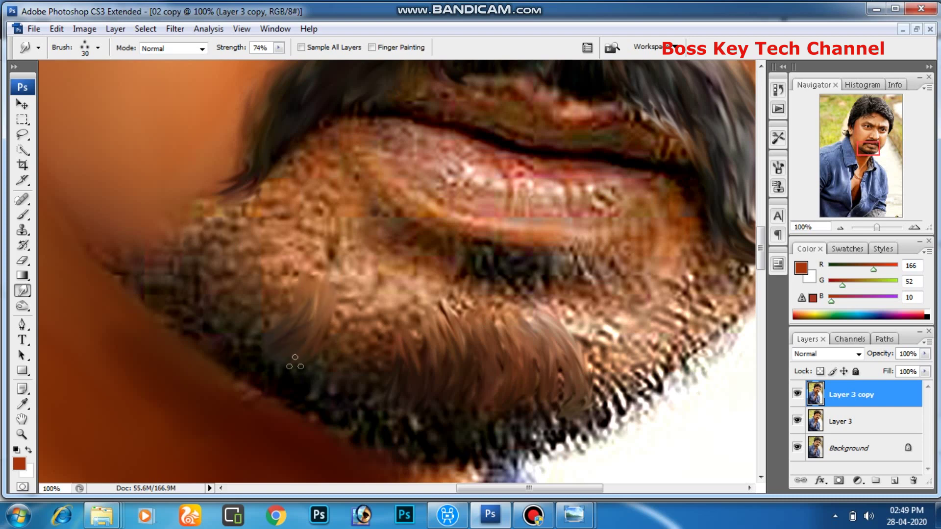
pyautogui.moveTo(343, 338); pyautogui.dragTo(350, 262)
pyautogui.moveTo(372, 365)
pyautogui.mouseDown()
pyautogui.moveTo(379, 272)
pyautogui.moveTo(400, 314)
pyautogui.mouseUp()
pyautogui.moveTo(274, 289); pyautogui.dragTo(289, 235)
pyautogui.moveTo(255, 338); pyautogui.dragTo(289, 274)
pyautogui.moveTo(236, 252); pyautogui.dragTo(225, 205)
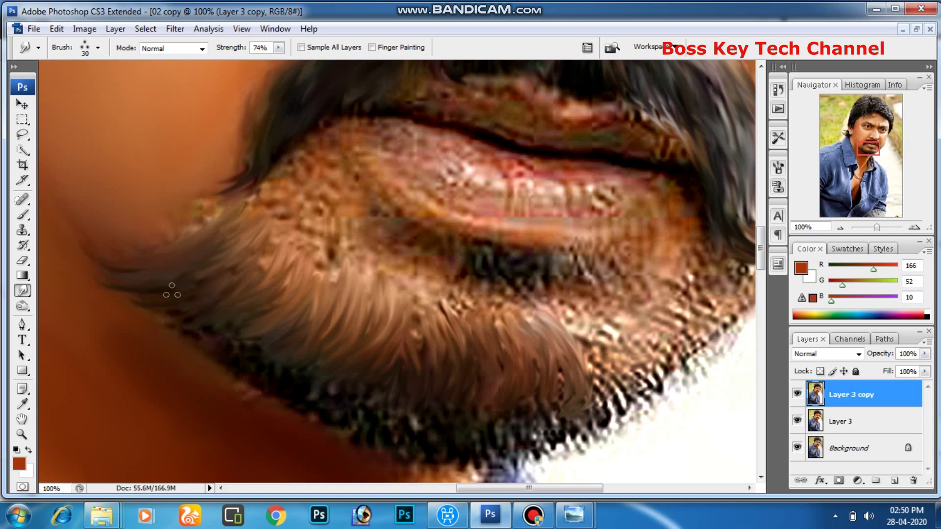
# - Smudge the lower chin beard hair upward near the chin edge
pyautogui.moveTo(328, 394); pyautogui.dragTo(280, 329)
pyautogui.moveTo(504, 328); pyautogui.dragTo(495, 264)
pyautogui.moveTo(534, 333); pyautogui.dragTo(520, 255)
pyautogui.moveTo(563, 313); pyautogui.dragTo(584, 212)
pyautogui.moveTo(363, 338); pyautogui.dragTo(462, 262)
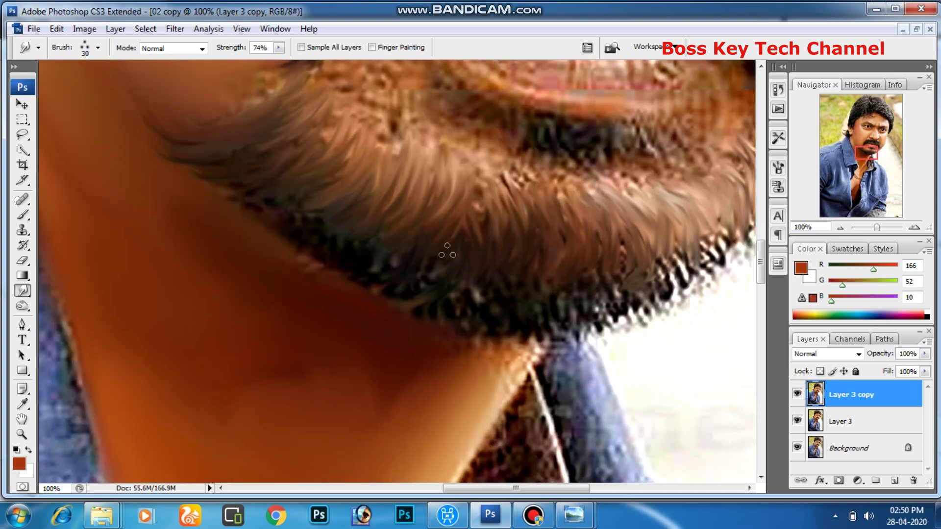
pyautogui.moveTo(514, 326); pyautogui.dragTo(514, 270)
pyautogui.moveTo(558, 328); pyautogui.dragTo(551, 267)
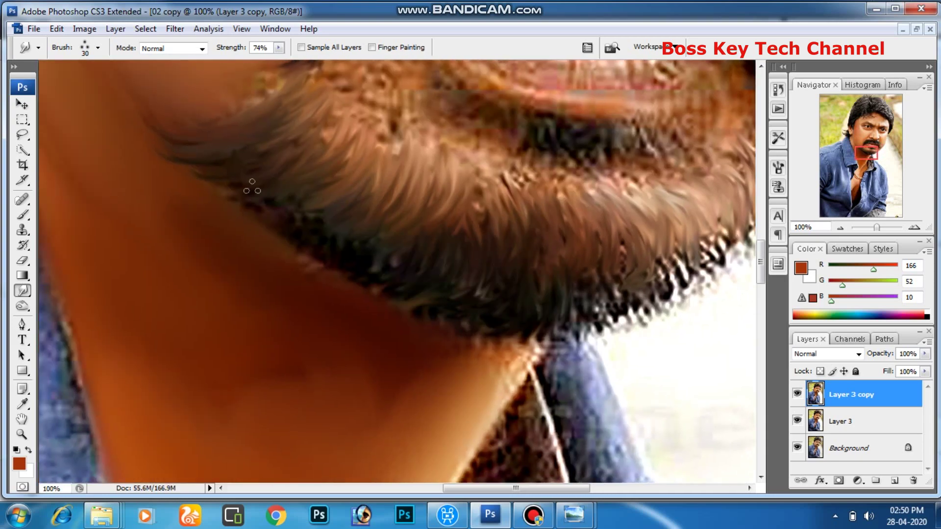
# - Pull beard bands upward into soft strands and drag the lower edge toward the neck
pyautogui.moveTo(316, 191); pyautogui.dragTo(362, 138)
pyautogui.moveTo(352, 169); pyautogui.dragTo(358, 125)
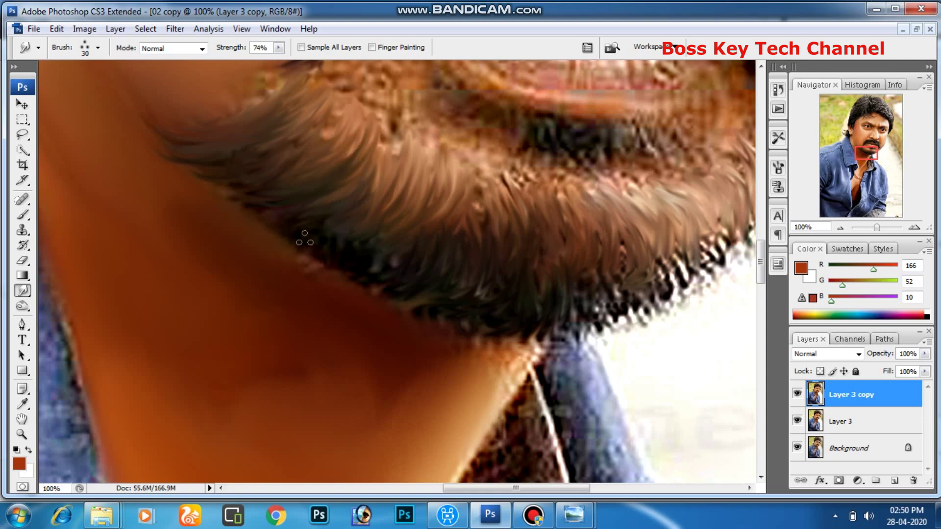
pyautogui.moveTo(353, 246); pyautogui.dragTo(409, 157)
pyautogui.moveTo(380, 257); pyautogui.dragTo(432, 147)
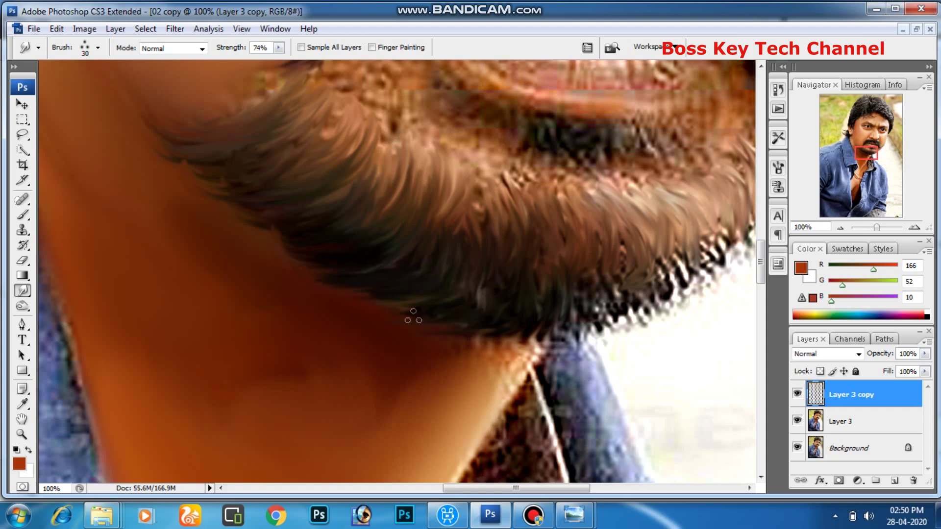
pyautogui.moveTo(494, 293); pyautogui.dragTo(470, 348)
pyautogui.moveTo(539, 294); pyautogui.dragTo(623, 314)
pyautogui.moveTo(549, 343)
pyautogui.mouseDown()
pyautogui.moveTo(605, 292)
pyautogui.moveTo(510, 343)
pyautogui.mouseUp()
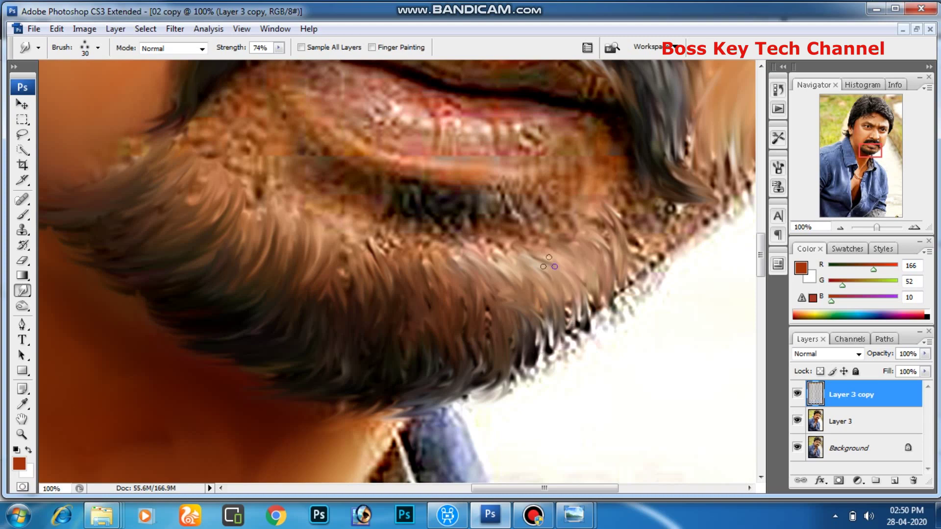
# - Smear the beard at the lower left and below the lower lip into strands
pyautogui.moveTo(339, 371); pyautogui.dragTo(515, 224)
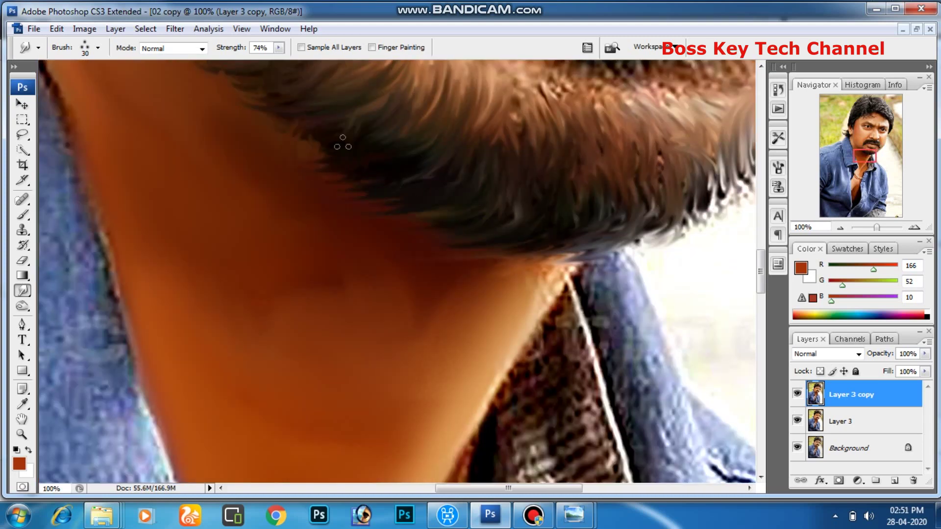
pyautogui.moveTo(353, 113); pyautogui.dragTo(304, 238)
pyautogui.moveTo(321, 156)
pyautogui.mouseDown()
pyautogui.moveTo(307, 216)
pyautogui.moveTo(252, 255)
pyautogui.mouseUp()
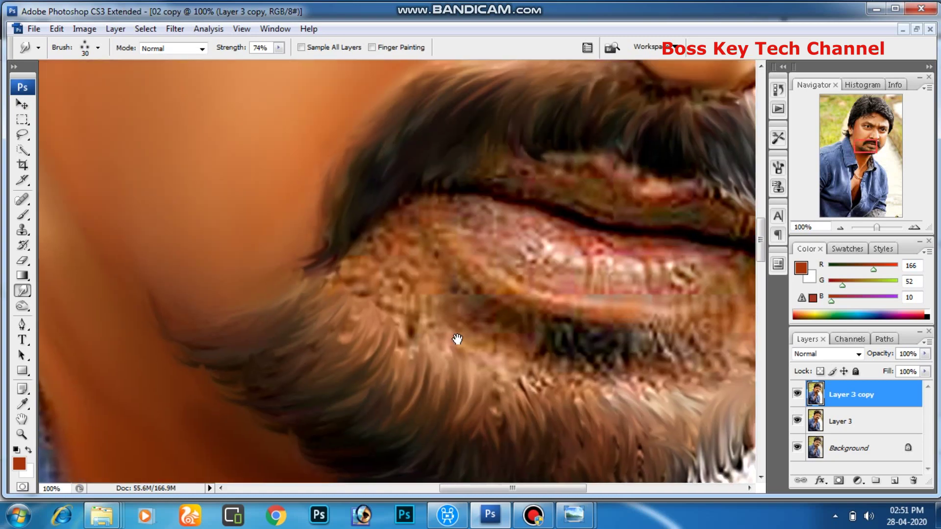
pyautogui.moveTo(455, 336); pyautogui.dragTo(343, 387)
pyautogui.moveTo(221, 233); pyautogui.dragTo(189, 273)
pyautogui.scroll(-2, 275, 357)
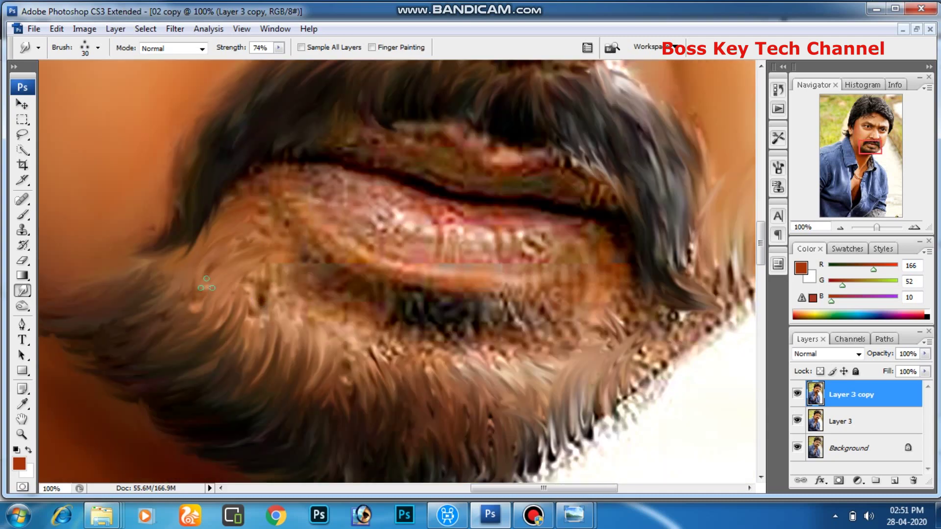
pyautogui.moveTo(267, 276)
pyautogui.mouseDown()
pyautogui.moveTo(372, 323)
pyautogui.moveTo(372, 333)
pyautogui.moveTo(539, 328)
pyautogui.mouseUp()
pyautogui.moveTo(353, 338)
pyautogui.mouseDown()
pyautogui.moveTo(374, 293)
pyautogui.moveTo(440, 347)
pyautogui.moveTo(479, 314)
pyautogui.mouseUp()
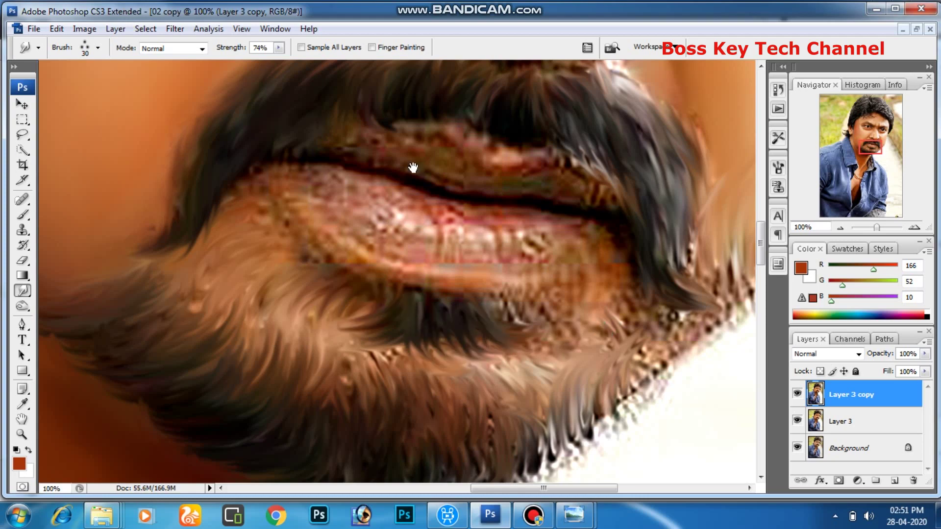
pyautogui.moveTo(413, 168); pyautogui.dragTo(290, 154)
pyautogui.moveTo(483, 316)
pyautogui.mouseDown()
pyautogui.moveTo(510, 338)
pyautogui.moveTo(524, 372)
pyautogui.mouseUp()
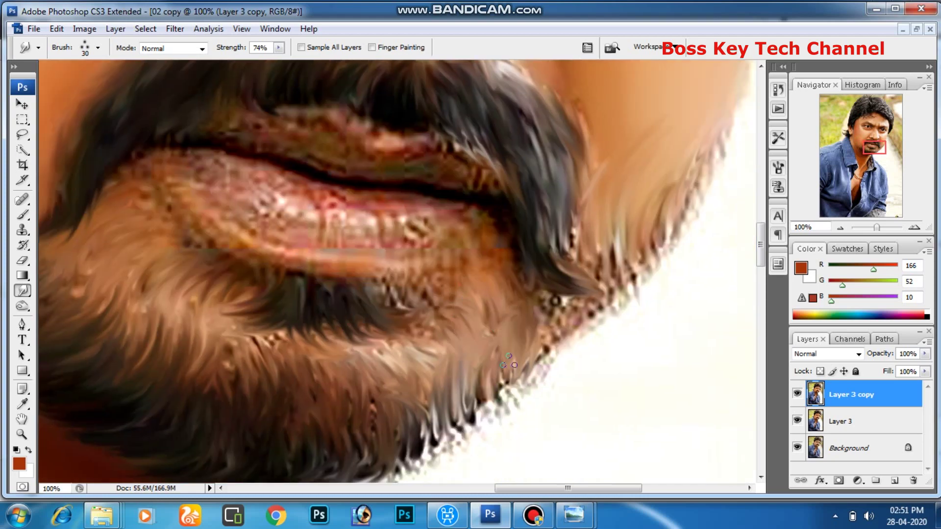
# - Zoom out to the whole portrait and pick a dark purple working colour
pyautogui.hotkey('ctrl', '0')
pyautogui.hotkey('ctrl', '+')
pyautogui.click(896, 312)
pyautogui.scroll(2, 385, 322)
pyautogui.scroll(1, 385, 322)
pyautogui.scroll(8, 384, 322)
pyautogui.scroll(-10, 385, 322)
pyautogui.scroll(1, 385, 322)
pyautogui.scroll(1, 385, 322)
# - Give the Smudge tool a soft 118 px brush at 50% strength
pyautogui.rightClick(22, 291)
pyautogui.click(87, 49)
pyautogui.click(161, 189)
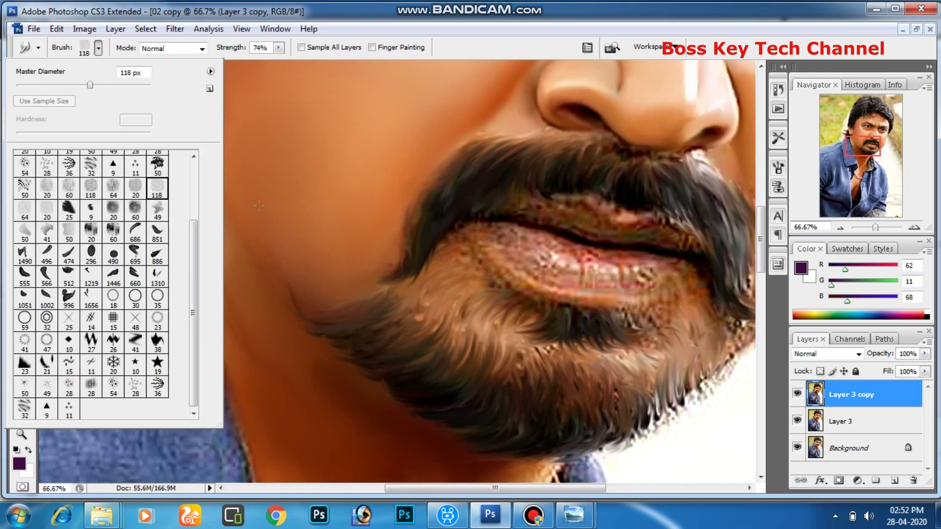
pyautogui.moveTo(278, 47); pyautogui.dragTo(260, 69)
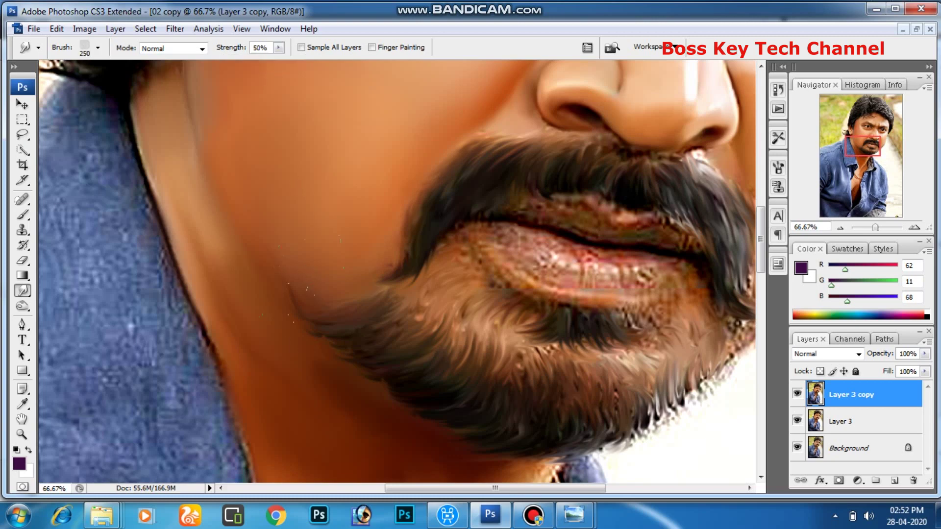
# - Switch to a different brush tip at 70 px and review its tip shape settings
pyautogui.click(93, 48)
pyautogui.click(100, 283)
pyautogui.click(450, 112)
pyautogui.press('[')
pyautogui.press('[')
pyautogui.press('[')
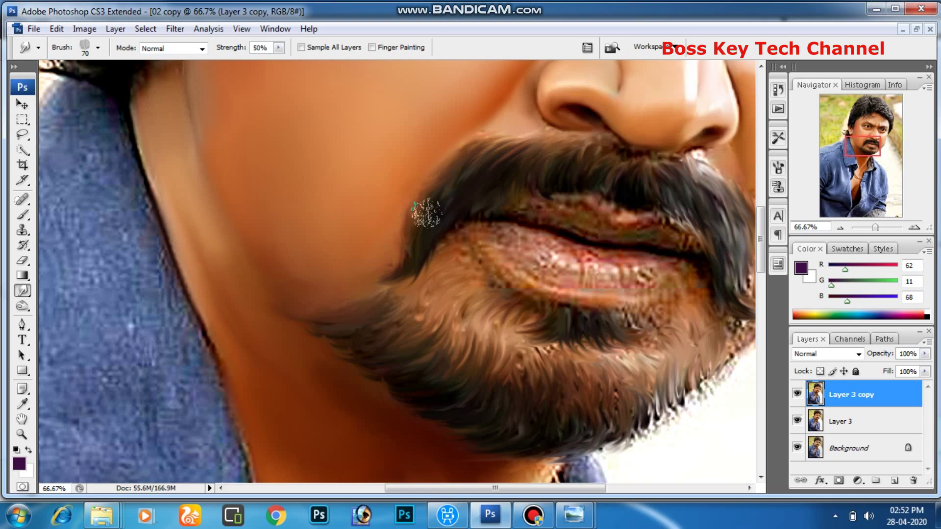
pyautogui.click(587, 48)
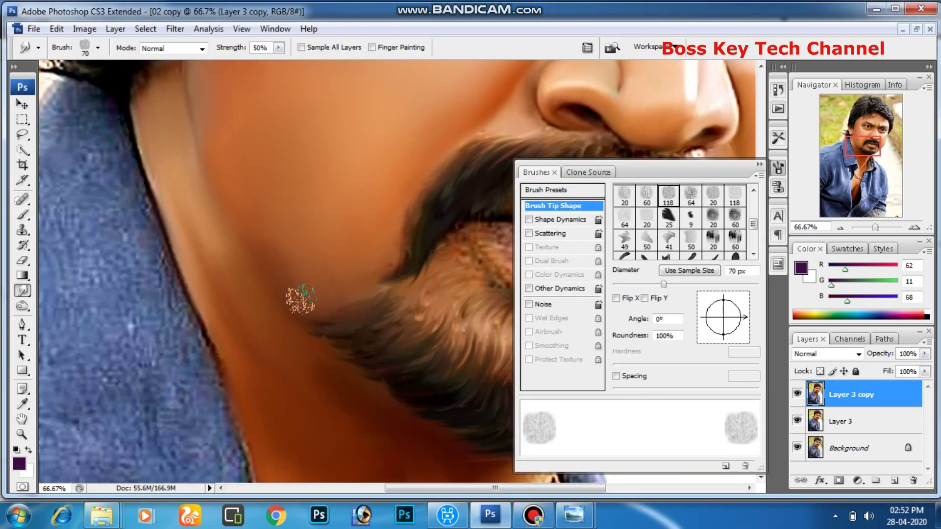
pyautogui.press('F5')
pyautogui.scroll(3, 554, 319)
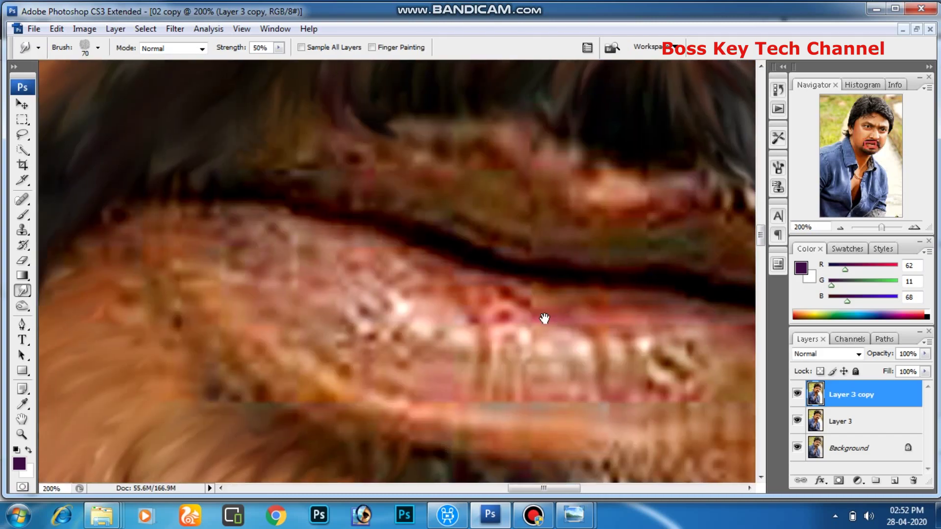
# - Smooth the upper lip with a 35 px brush and raise smudge strength to 68%
pyautogui.press('[')
pyautogui.press('[')
pyautogui.press('[')
pyautogui.press('[')
pyautogui.press('[')
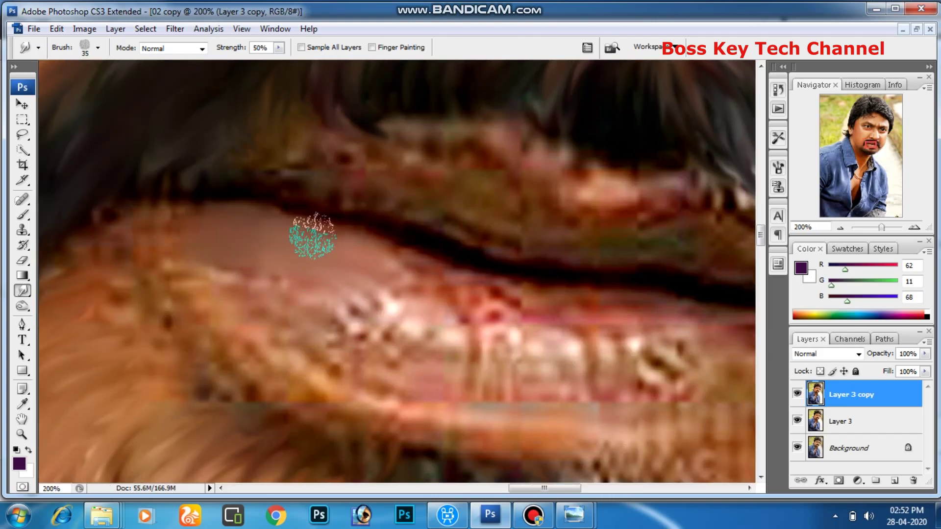
pyautogui.moveTo(293, 242)
pyautogui.mouseDown()
pyautogui.moveTo(531, 301)
pyautogui.moveTo(409, 311)
pyautogui.moveTo(338, 358)
pyautogui.moveTo(325, 315)
pyautogui.moveTo(357, 330)
pyautogui.mouseUp()
pyautogui.press('[')
pyautogui.press('6')
pyautogui.press('8')
pyautogui.press('[')
# - Wipe out the text-like marks on the teeth and the green blotches along the upper lip
pyautogui.moveTo(556, 351)
pyautogui.mouseDown()
pyautogui.moveTo(560, 342)
pyautogui.moveTo(500, 338)
pyautogui.moveTo(454, 384)
pyautogui.mouseUp()
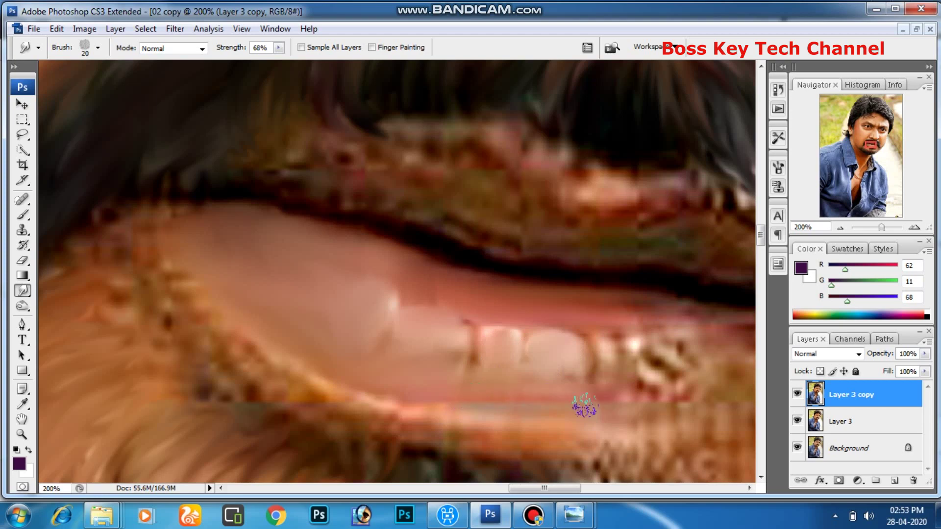
pyautogui.press(']')
pyautogui.moveTo(668, 353)
pyautogui.mouseDown()
pyautogui.moveTo(634, 336)
pyautogui.moveTo(668, 401)
pyautogui.mouseUp()
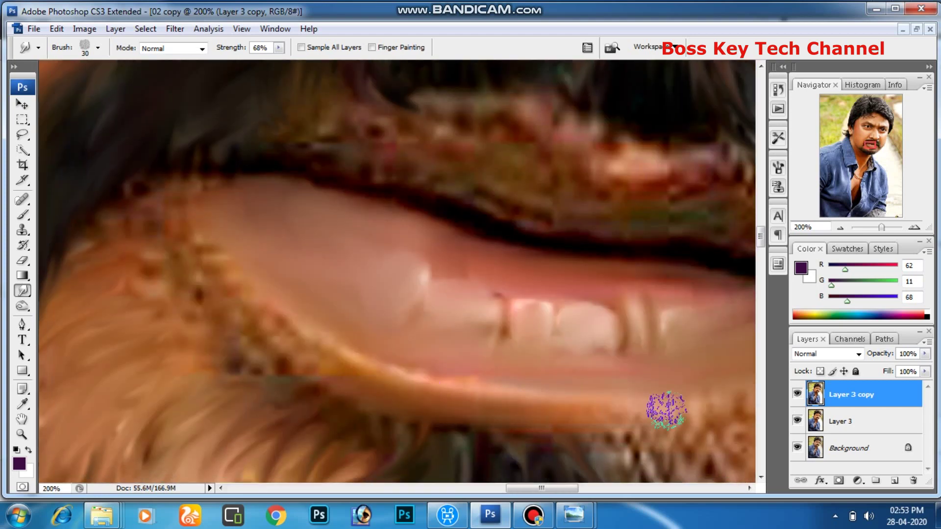
pyautogui.moveTo(541, 229)
pyautogui.mouseDown()
pyautogui.moveTo(398, 190)
pyautogui.moveTo(479, 312)
pyautogui.mouseUp()
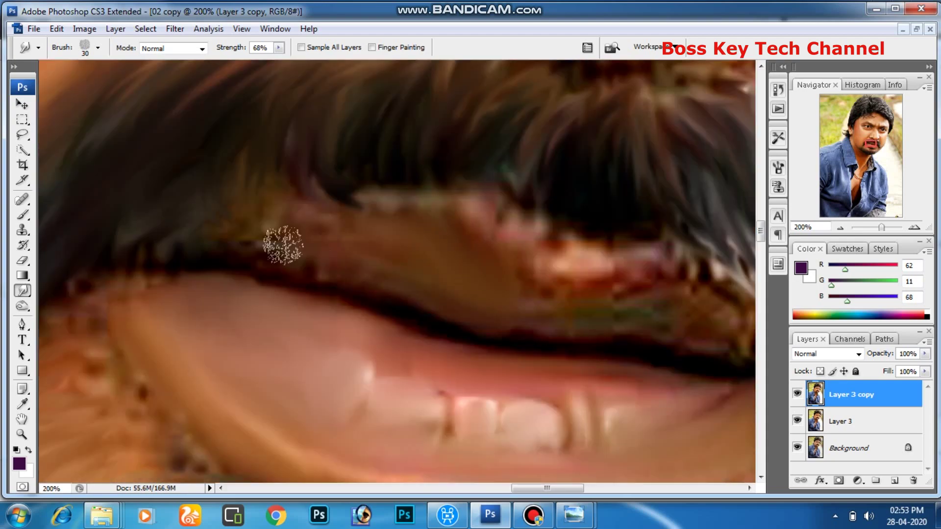
pyautogui.hscroll(5, 273, 263)
pyautogui.moveTo(409, 300)
pyautogui.mouseDown()
pyautogui.moveTo(399, 235)
pyautogui.moveTo(497, 256)
pyautogui.moveTo(466, 250)
pyautogui.moveTo(658, 335)
pyautogui.moveTo(542, 309)
pyautogui.moveTo(572, 299)
pyautogui.mouseUp()
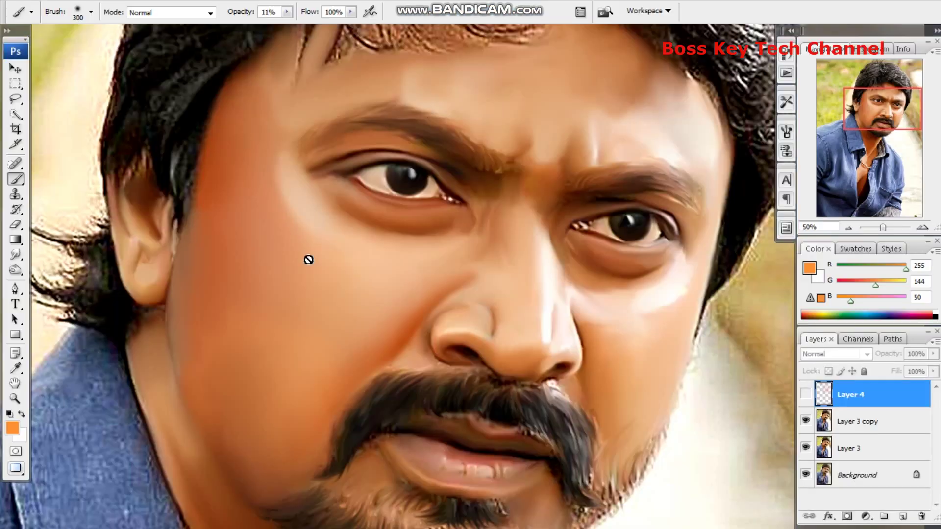
# - Add a new layer, trace the iris outline with the Pen tool, and make it a selection
pyautogui.hotkey('ctrl', '+')
pyautogui.scroll(3, 521, 315)
pyautogui.click(15, 289)
pyautogui.click(98, 287)
pyautogui.click(903, 518)
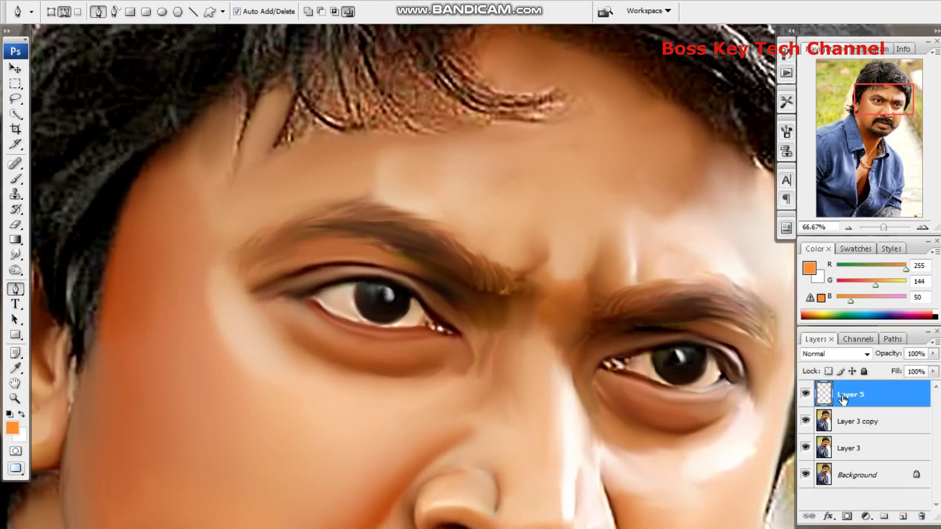
pyautogui.scroll(3, 514, 377)
pyautogui.scroll(2, 297, 290)
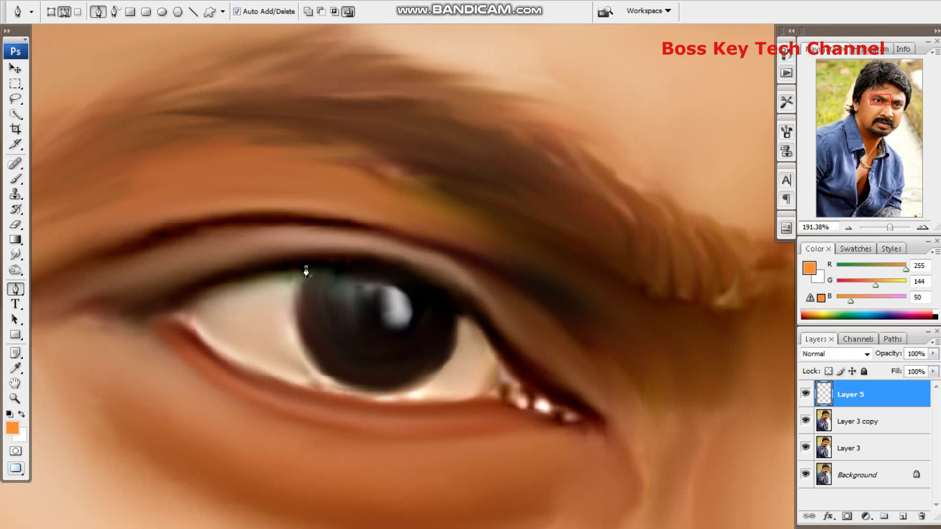
pyautogui.moveTo(364, 390); pyautogui.dragTo(464, 397)
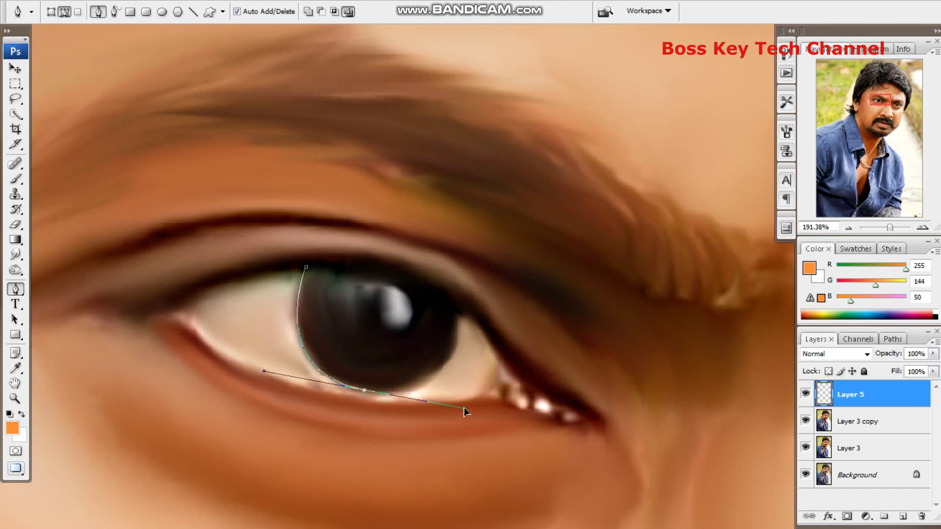
pyautogui.click(457, 305)
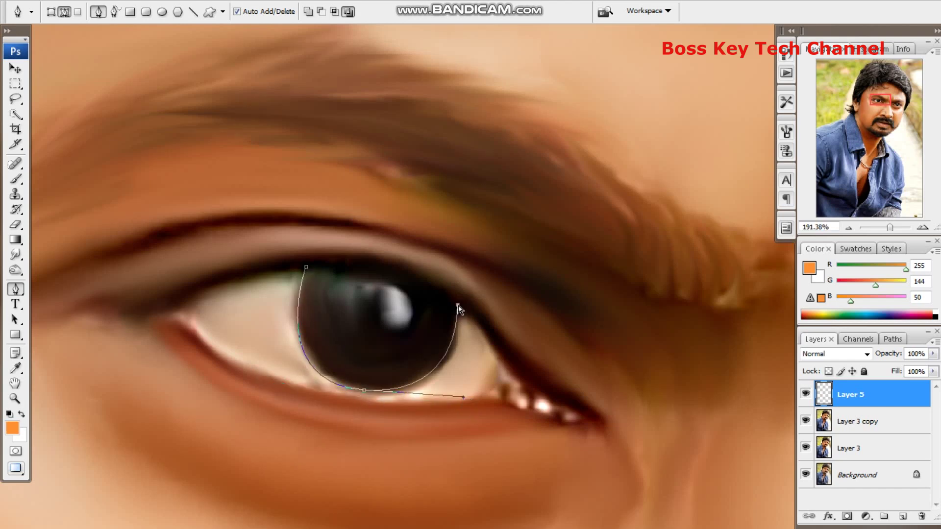
pyautogui.moveTo(308, 269); pyautogui.dragTo(179, 309)
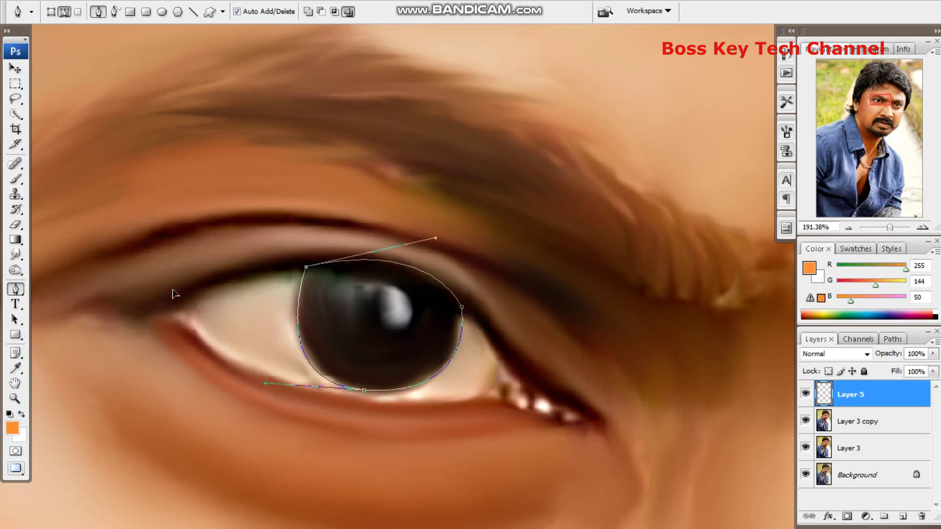
pyautogui.hotkey('ctrl', 'Return')
# - Paint the selected iris solid black with a small brush, then deselect
pyautogui.click(12, 428)
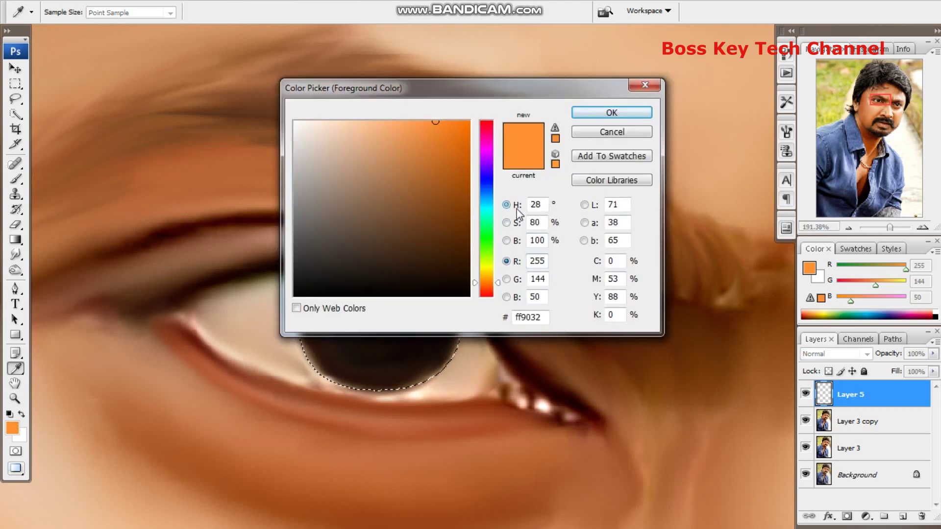
pyautogui.click(609, 113)
pyautogui.click(902, 515)
pyautogui.press('b')
pyautogui.press('[')
pyautogui.press('[')
pyautogui.press('[')
pyautogui.press('[')
pyautogui.press('[')
pyautogui.press('[')
pyautogui.moveTo(287, 12)
pyautogui.mouseDown()
pyautogui.moveTo(312, 30)
pyautogui.moveTo(352, 25)
pyautogui.mouseUp()
pyautogui.moveTo(302, 274); pyautogui.dragTo(365, 428)
pyautogui.moveTo(263, 351); pyautogui.dragTo(472, 420)
pyautogui.hotkey('ctrl', 'd')
# - Zoom out to check the black iris, zoom back in, and add a layer for the highlight
pyautogui.hotkey('ctrl', '-')
pyautogui.hotkey('ctrl', '-')
pyautogui.hotkey('ctrl', '-')
pyautogui.press(']')
pyautogui.press(']')
pyautogui.press(']')
pyautogui.hotkey('ctrl', '+')
pyautogui.hotkey('ctrl', '+')
pyautogui.hotkey('ctrl', '+')
pyautogui.moveTo(393, 308); pyautogui.dragTo(435, 311)
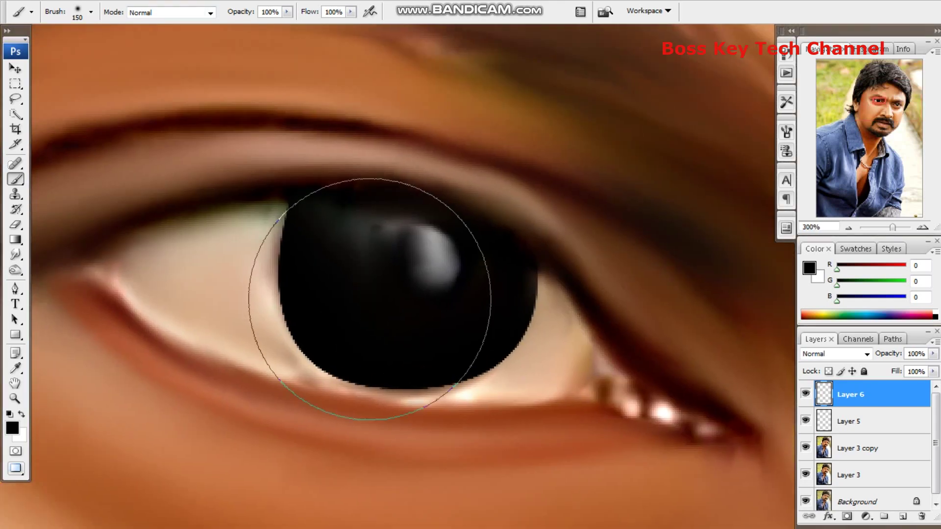
pyautogui.press('p')
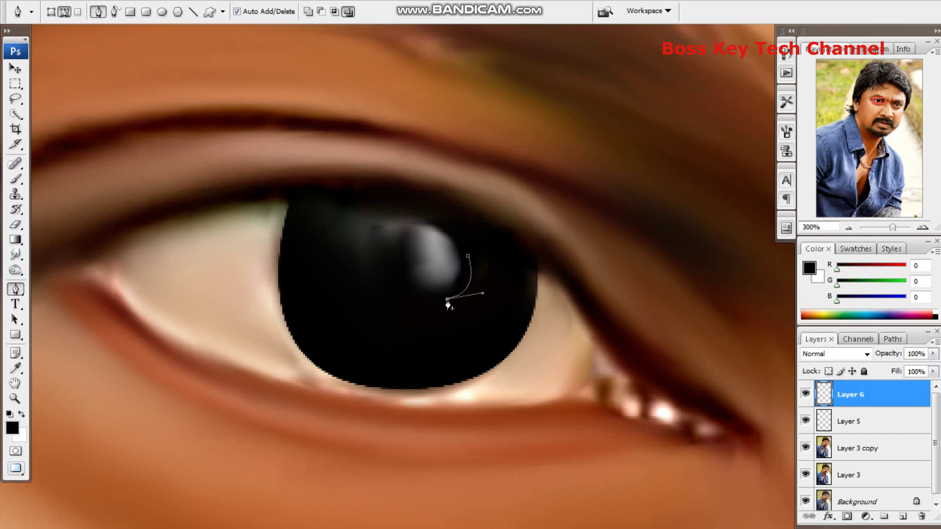
pyautogui.click(903, 517)
# - Paint a light grey reflection on the iris and soften it with Gaussian Blur
pyautogui.press('i')
pyautogui.click(12, 428)
pyautogui.click(609, 111)
pyautogui.press('b')
pyautogui.click(539, 346)
pyautogui.press('[')
pyautogui.press('[')
pyautogui.press('[')
pyautogui.hotkey('ctrl', 'd')
pyautogui.click(142, 1)
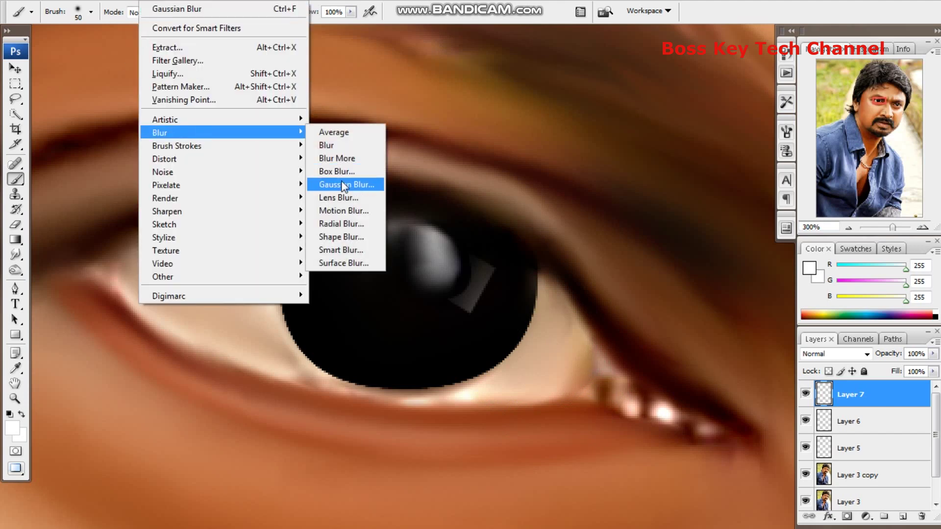
pyautogui.click(353, 184)
pyautogui.press('Return')
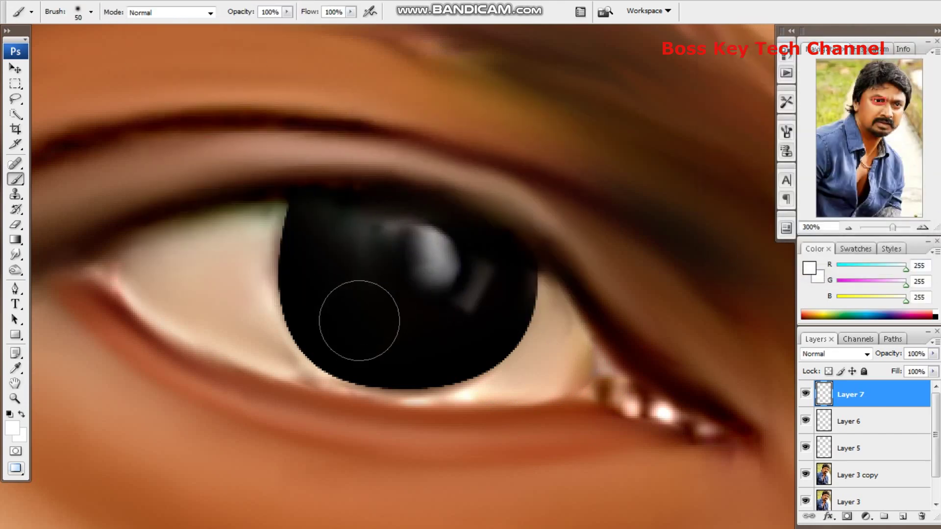
# - Select the black iris layer and apply Gaussian Blur to soften its edges
pyautogui.press('v')
pyautogui.rightClick(343, 330)
pyautogui.click(374, 337)
pyautogui.click(142, 1)
pyautogui.click(353, 184)
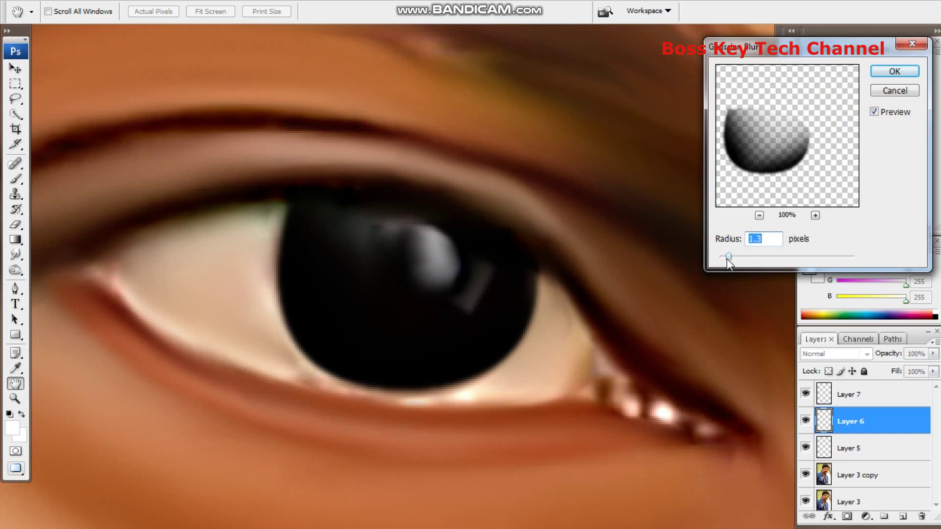
pyautogui.press('Return')
# - Trace the eye white with the Pen tool, load it as a selection, and add a layer
pyautogui.press('p')
pyautogui.moveTo(289, 204); pyautogui.dragTo(402, 221)
pyautogui.moveTo(336, 376); pyautogui.dragTo(430, 420)
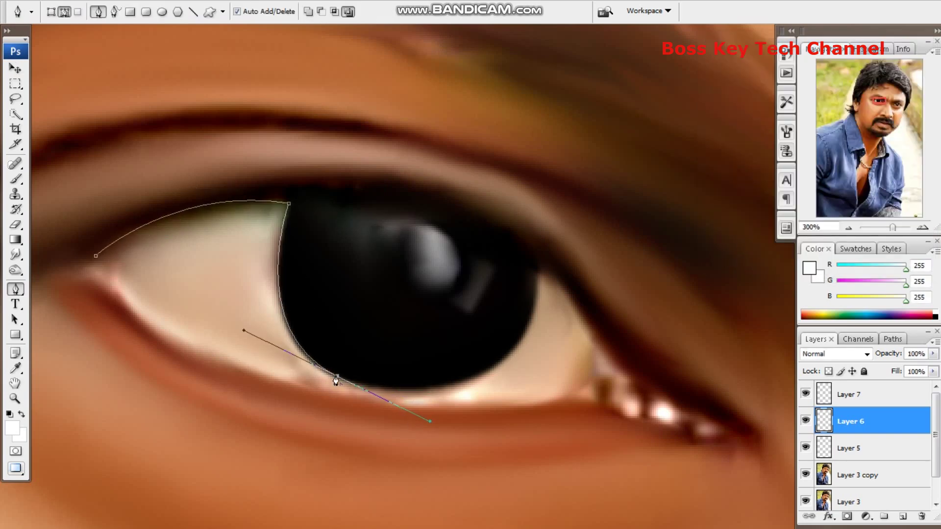
pyautogui.moveTo(538, 262); pyautogui.dragTo(536, 149)
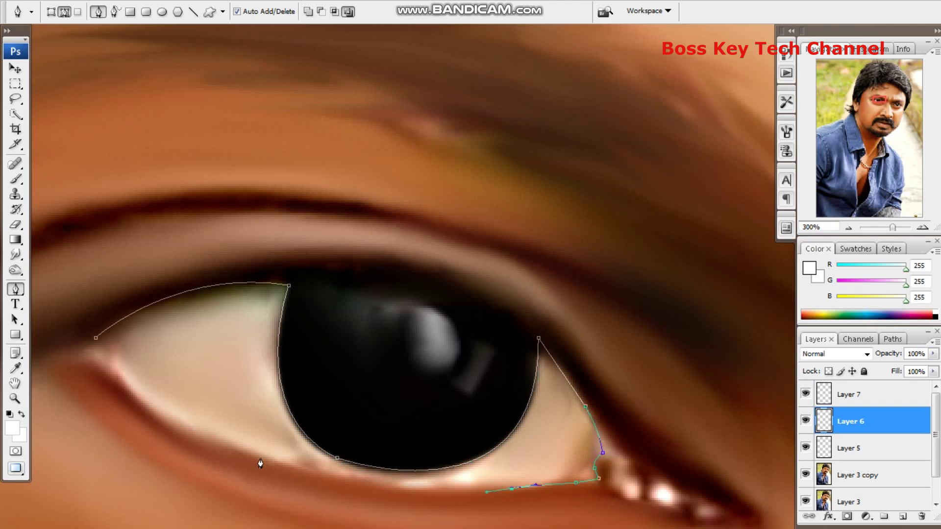
pyautogui.moveTo(120, 379); pyautogui.dragTo(64, 257)
pyautogui.click(165, 373)
pyautogui.hotkey('ctrl', 'Return')
pyautogui.click(903, 516)
# - Brighten the eye white with white paint at 50% brush opacity
pyautogui.press('b')
pyautogui.moveTo(287, 11); pyautogui.dragTo(248, 29)
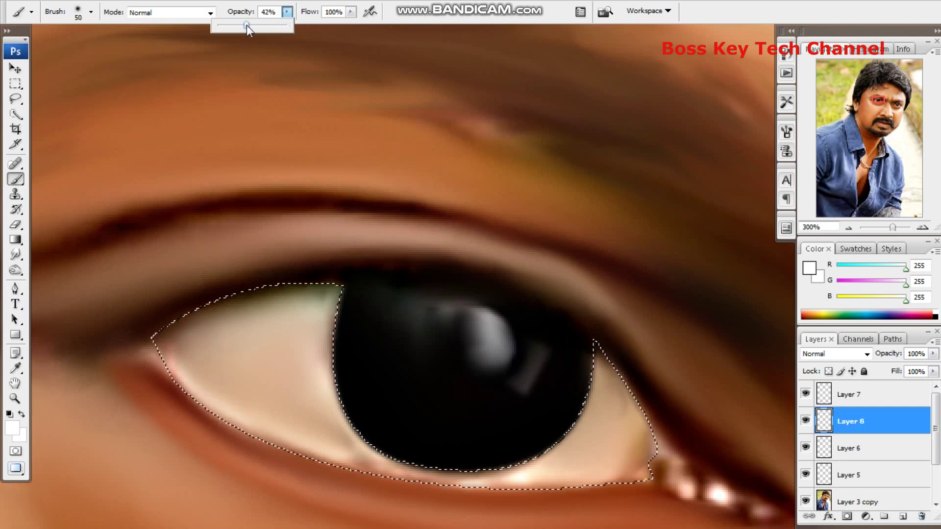
pyautogui.press('5')
pyautogui.press(']')
pyautogui.press(']')
pyautogui.press(']')
pyautogui.moveTo(357, 372)
pyautogui.mouseDown()
pyautogui.moveTo(558, 405)
pyautogui.moveTo(273, 368)
pyautogui.moveTo(550, 382)
pyautogui.mouseUp()
# - Tint the eye corner and lower edge pink, whiten the right side, then deselect
pyautogui.click(13, 428)
pyautogui.click(454, 139)
pyautogui.click(487, 128)
pyautogui.click(349, 133)
pyautogui.click(417, 169)
pyautogui.click(611, 112)
pyautogui.press(']')
pyautogui.press(']')
pyautogui.press(']')
pyautogui.moveTo(167, 343)
pyautogui.mouseDown()
pyautogui.moveTo(189, 483)
pyautogui.moveTo(567, 494)
pyautogui.mouseUp()
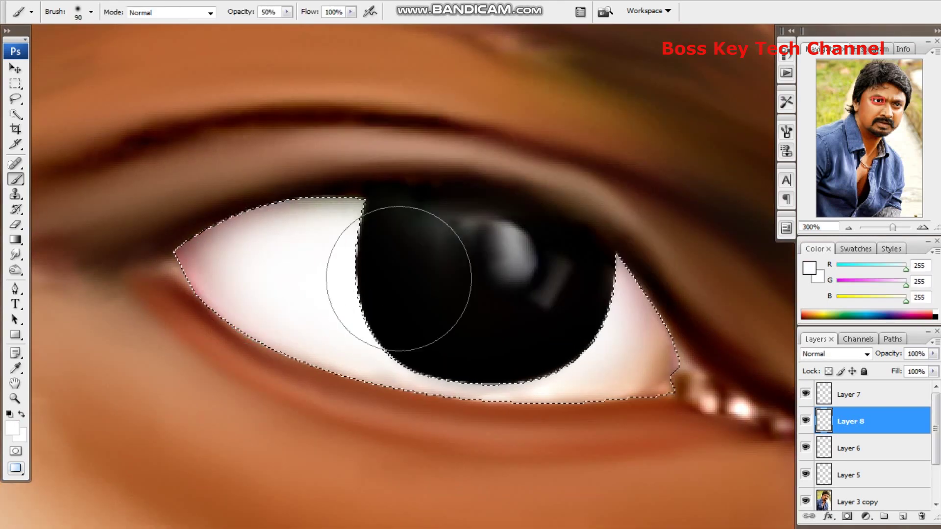
pyautogui.moveTo(473, 252); pyautogui.dragTo(577, 336)
pyautogui.hotkey('ctrl', 'd')
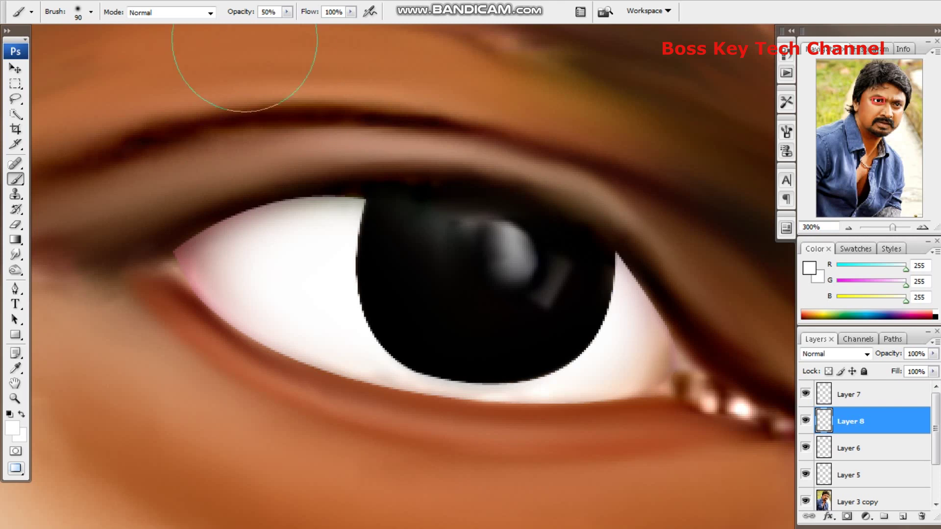
# - Soften the eye white with a 2.0 radius Gaussian Blur and erase the excess
pyautogui.hotkey('alt', 't')
pyautogui.click(336, 183)
pyautogui.moveTo(727, 260); pyautogui.dragTo(734, 257)
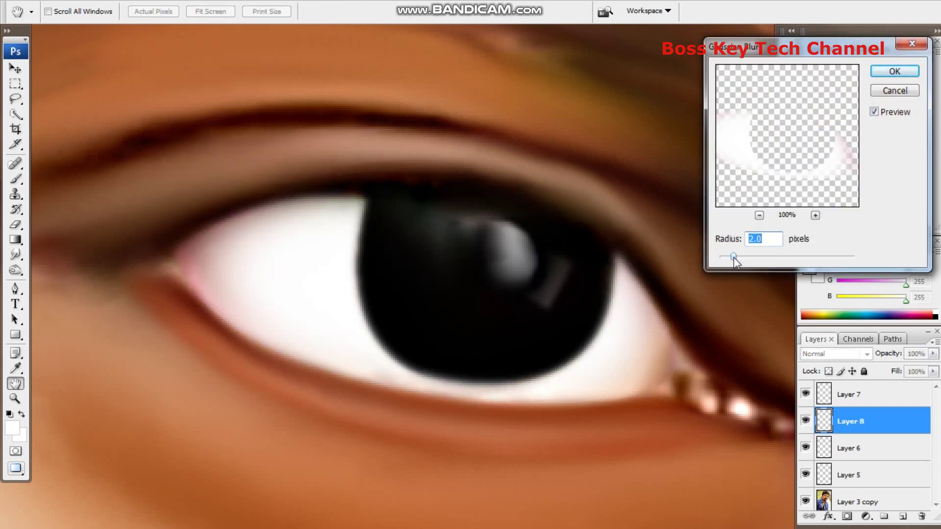
pyautogui.press('Return')
pyautogui.click(16, 224)
pyautogui.press('[')
pyautogui.press('[')
pyautogui.press('[')
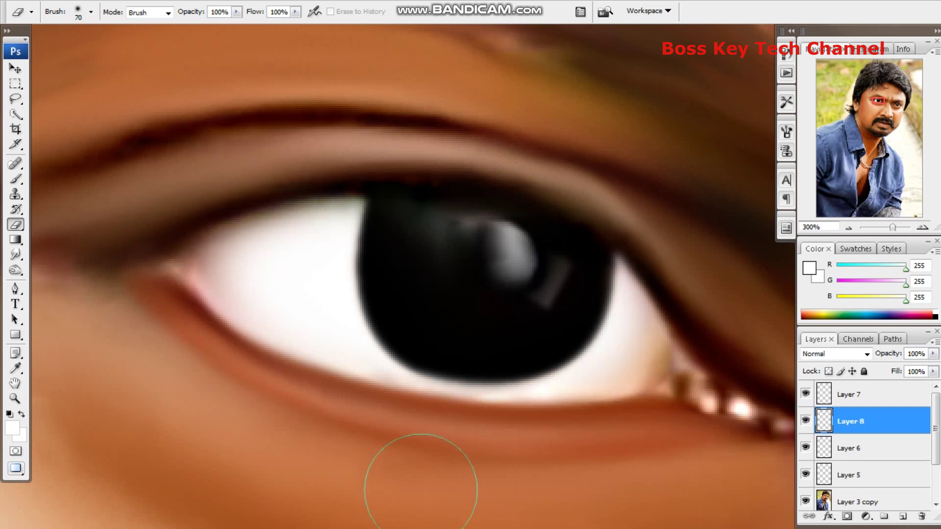
pyautogui.press('p')
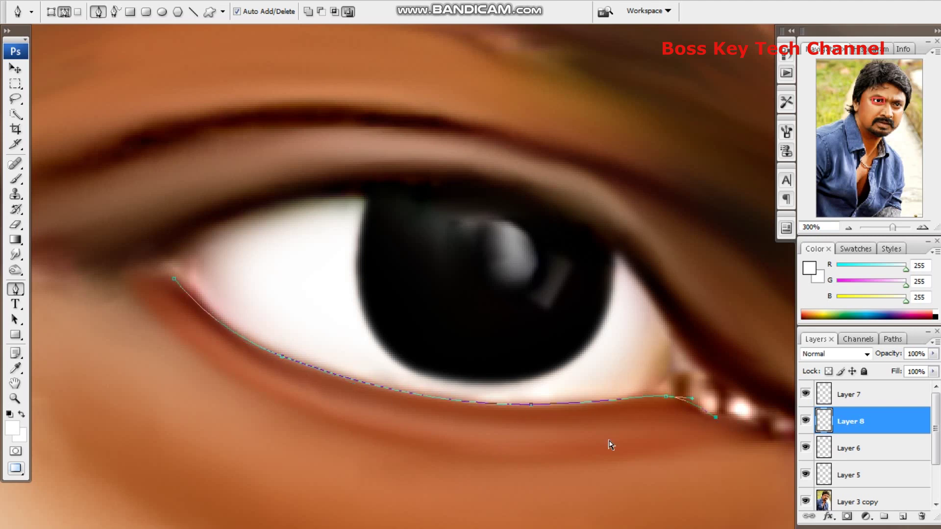
# - Sample dark brown from the image as the paint colour and add a layer for the eyelid line
pyautogui.rightClick(16, 178)
pyautogui.click(54, 177)
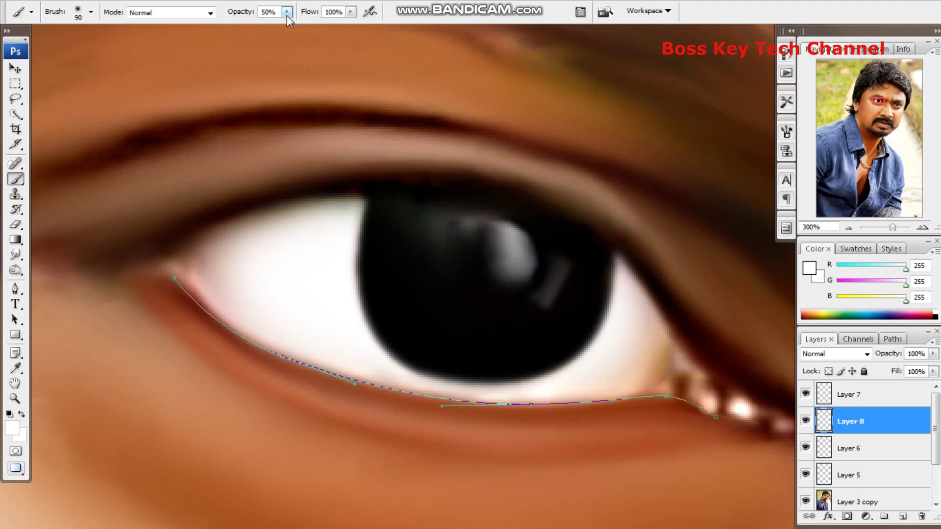
pyautogui.click(13, 428)
pyautogui.click(215, 293)
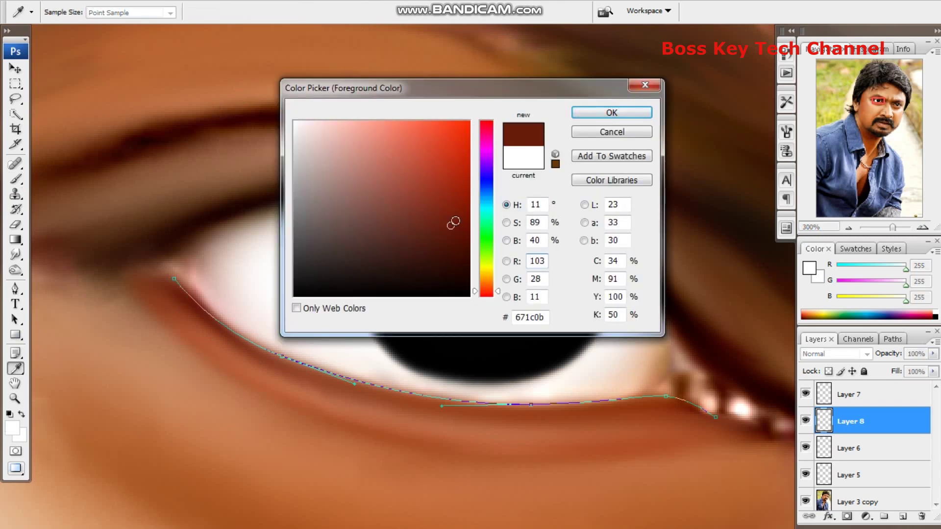
pyautogui.click(610, 113)
pyautogui.click(902, 517)
pyautogui.rightClick(15, 319)
# - Set a smaller brush tip and stroke the lower eyelid path with the brush
pyautogui.press('b')
pyautogui.click(78, 12)
pyautogui.click(353, 52)
pyautogui.hotkey('ctrl', 'z')
pyautogui.click(15, 320)
pyautogui.click(81, 319)
pyautogui.rightClick(333, 240)
pyautogui.click(370, 335)
pyautogui.click(550, 177)
# - Stroke the eyelid path a second time with the brush, then undo it
pyautogui.rightClick(384, 334)
pyautogui.click(402, 427)
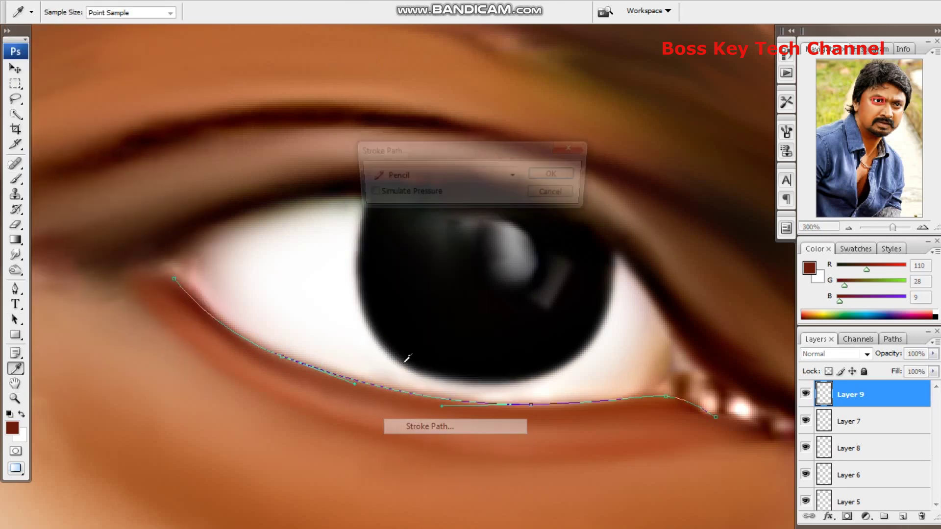
pyautogui.click(512, 174)
pyautogui.click(400, 203)
pyautogui.click(552, 175)
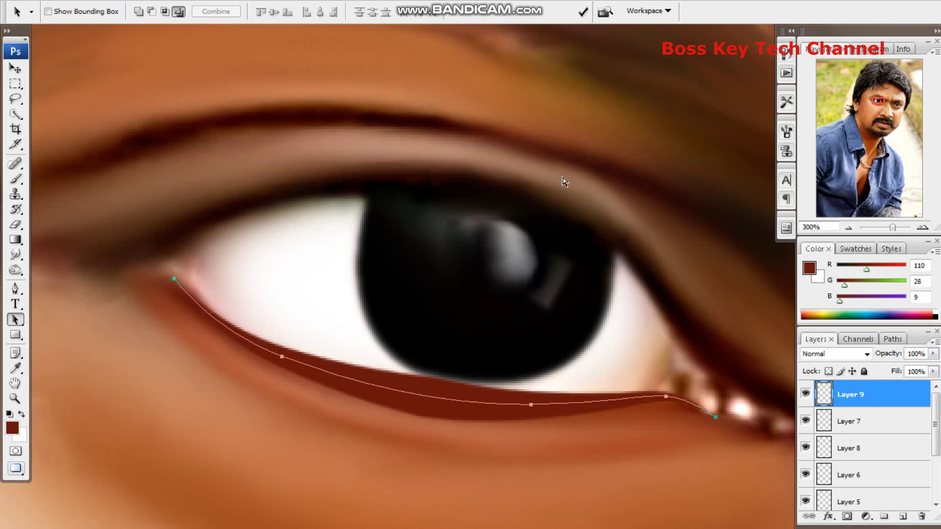
pyautogui.hotkey('ctrl', 'z')
# - Restroke the eyelid path in brown, hide the path, and set the Smudge tool to 74% strength
pyautogui.press('b')
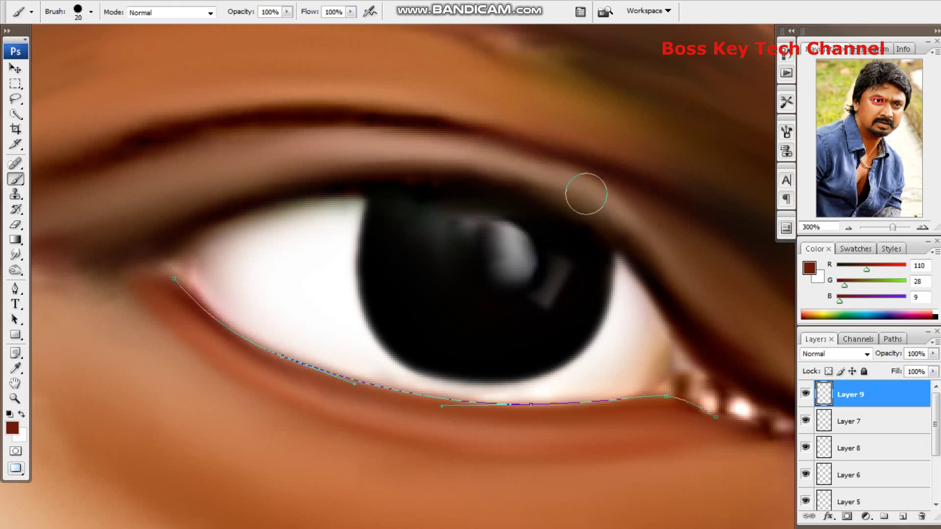
pyautogui.click(81, 319)
pyautogui.rightClick(313, 341)
pyautogui.click(357, 428)
pyautogui.press('Return')
pyautogui.click(300, 413)
pyautogui.rightClick(16, 254)
pyautogui.click(78, 280)
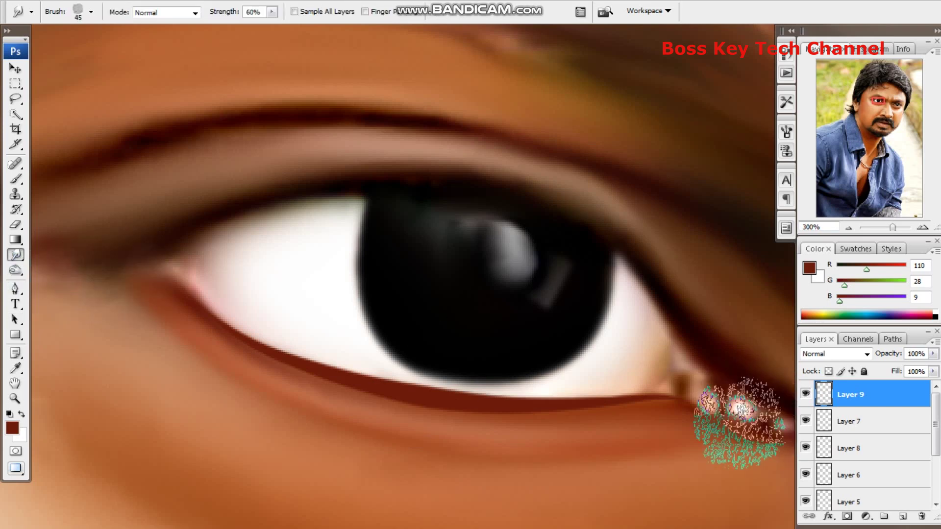
pyautogui.click(282, 25)
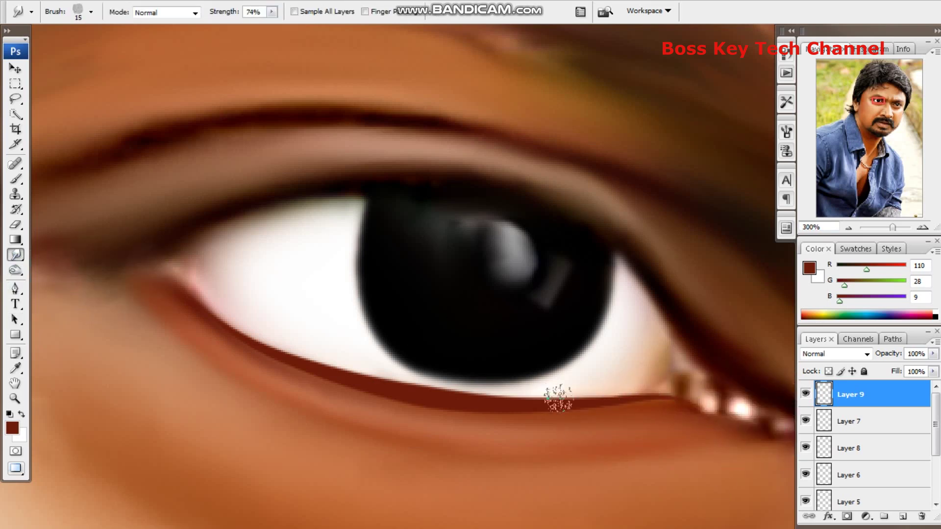
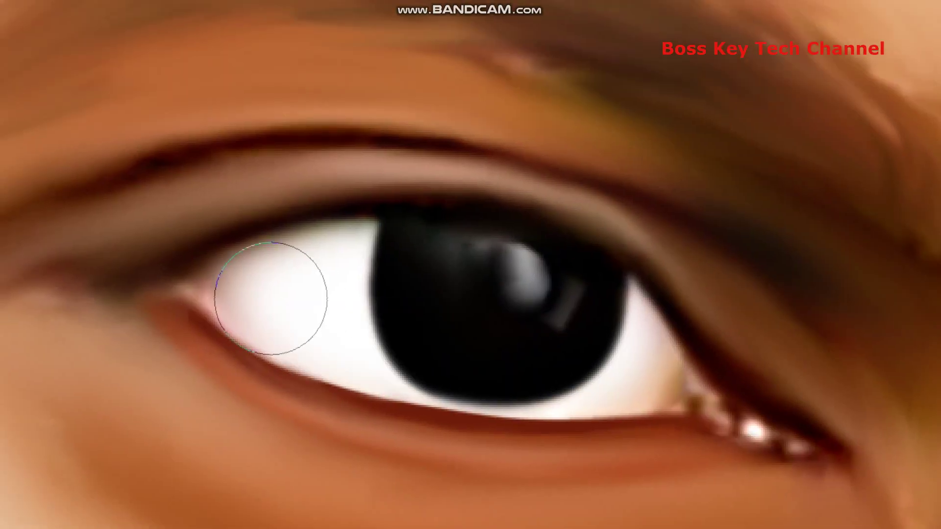
# - Show the panels, set the eraser to 150, and blur the dark iris with a 2.0 Gaussian blur
pyautogui.press('Tab')
pyautogui.press(']')
pyautogui.press(']')
pyautogui.press(']')
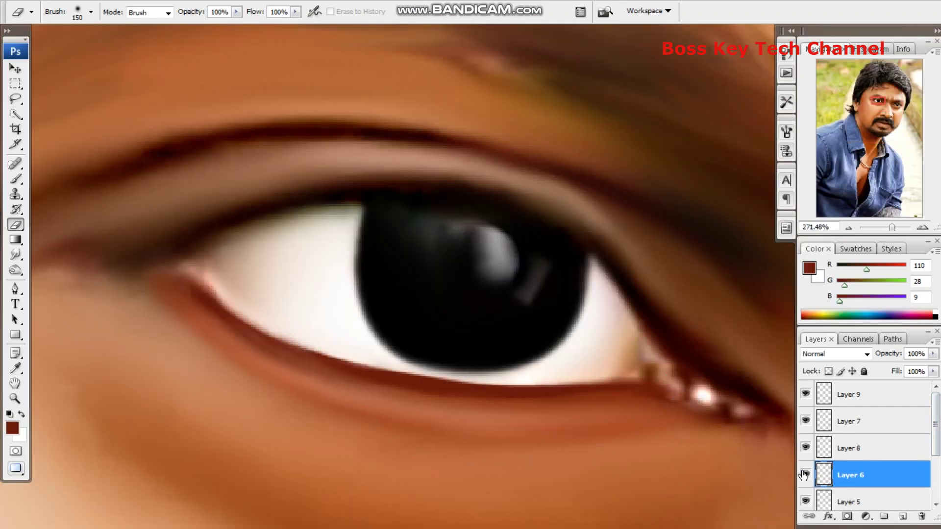
pyautogui.hotkey('alt', 't')
pyautogui.click(338, 203)
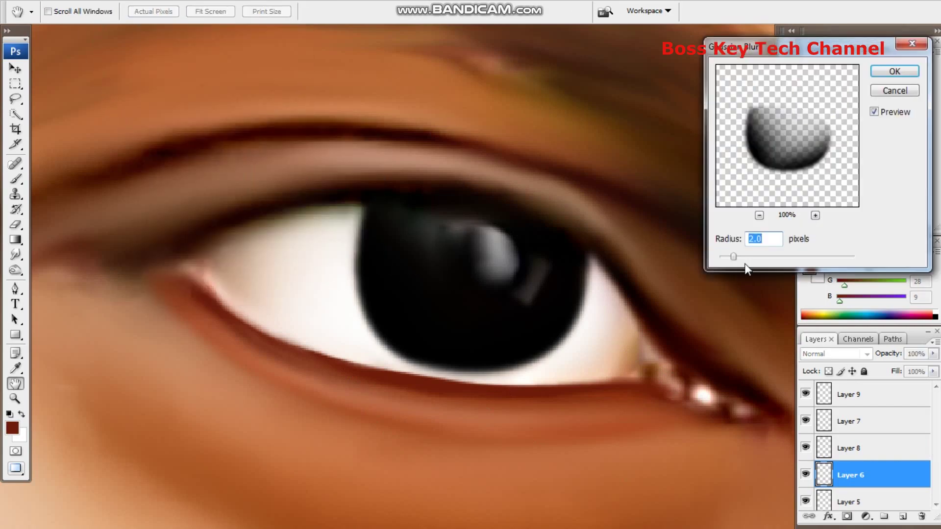
pyautogui.press('Return')
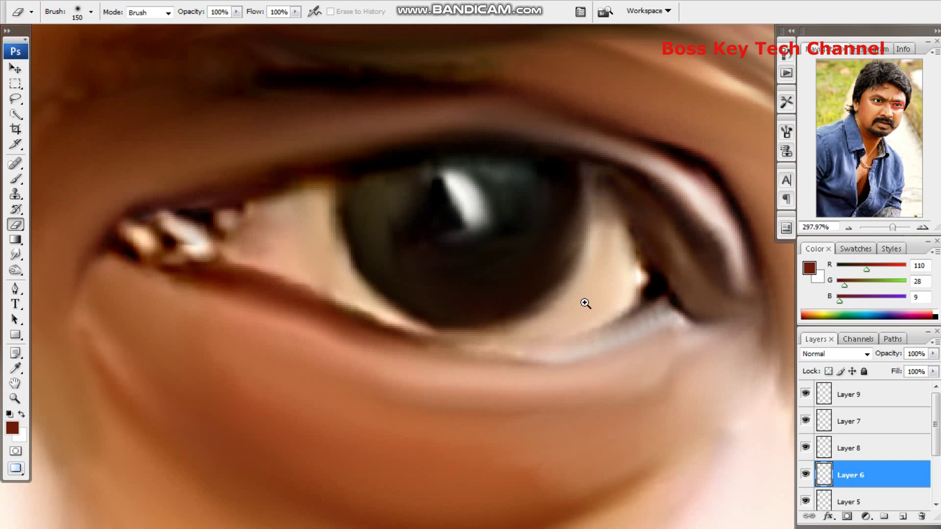
pyautogui.press('p')
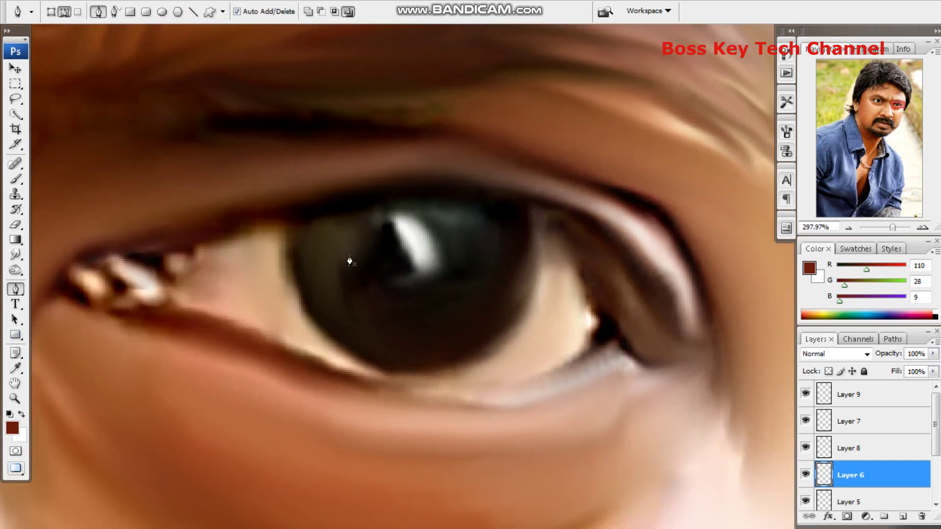
# - Trace a closed Pen path around the other eye's iris and turn it into a selection
pyautogui.moveTo(405, 375)
pyautogui.mouseDown()
pyautogui.moveTo(560, 401)
pyautogui.moveTo(543, 388)
pyautogui.mouseUp()
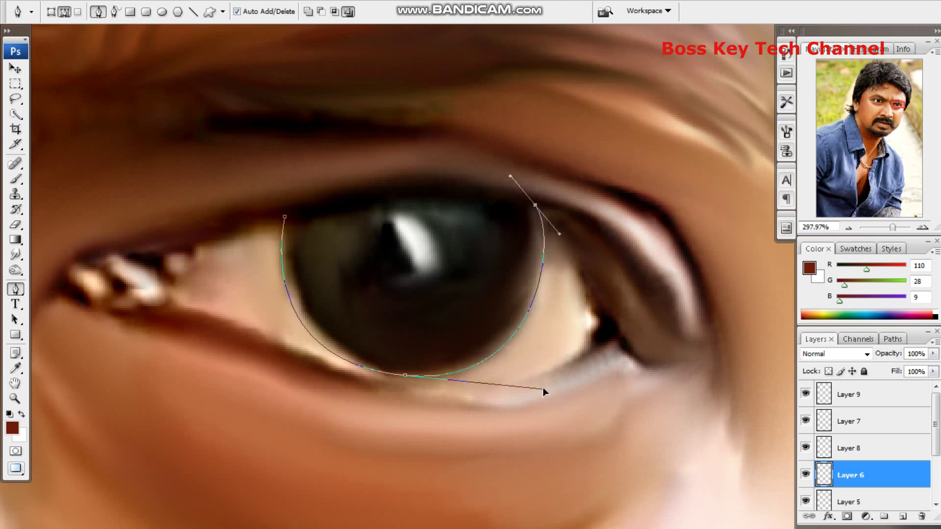
pyautogui.click(283, 218)
pyautogui.moveTo(285, 223); pyautogui.dragTo(244, 257)
pyautogui.hotkey('ctrl', 'Return')
# - On a new Layer 10, fill the iris selection with black using an 80px brush, then deselect and nudge it
pyautogui.click(902, 515)
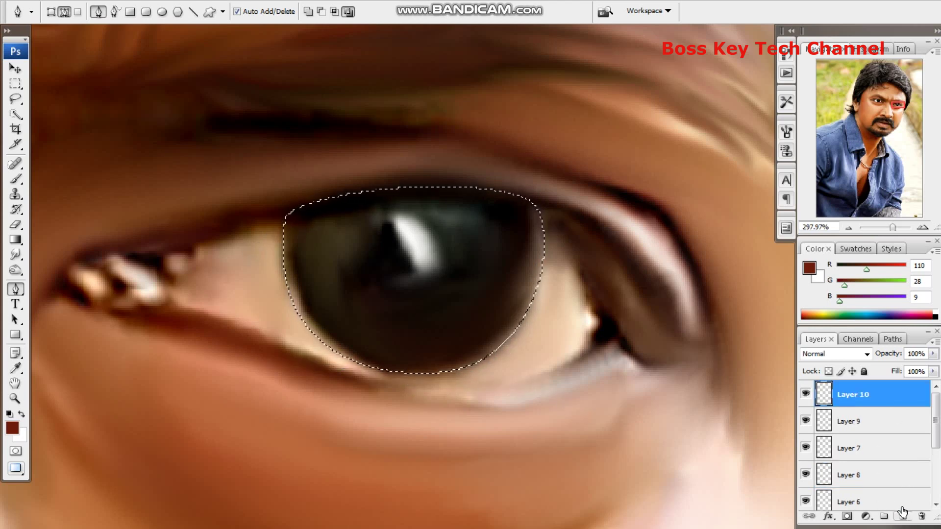
pyautogui.click(15, 178)
pyautogui.click(78, 13)
pyautogui.press('Escape')
pyautogui.press('d')
pyautogui.press(']')
pyautogui.press(']')
pyautogui.press(']')
pyautogui.moveTo(506, 405)
pyautogui.mouseDown()
pyautogui.moveTo(353, 416)
pyautogui.moveTo(210, 210)
pyautogui.moveTo(551, 193)
pyautogui.moveTo(475, 420)
pyautogui.mouseUp()
pyautogui.hotkey('ctrl', 'd')
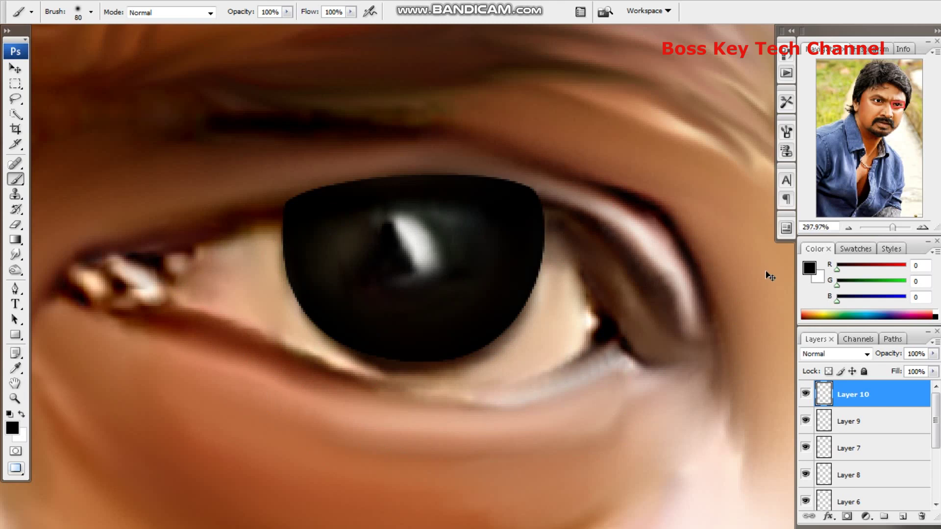
pyautogui.moveTo(515, 310); pyautogui.dragTo(516, 323)
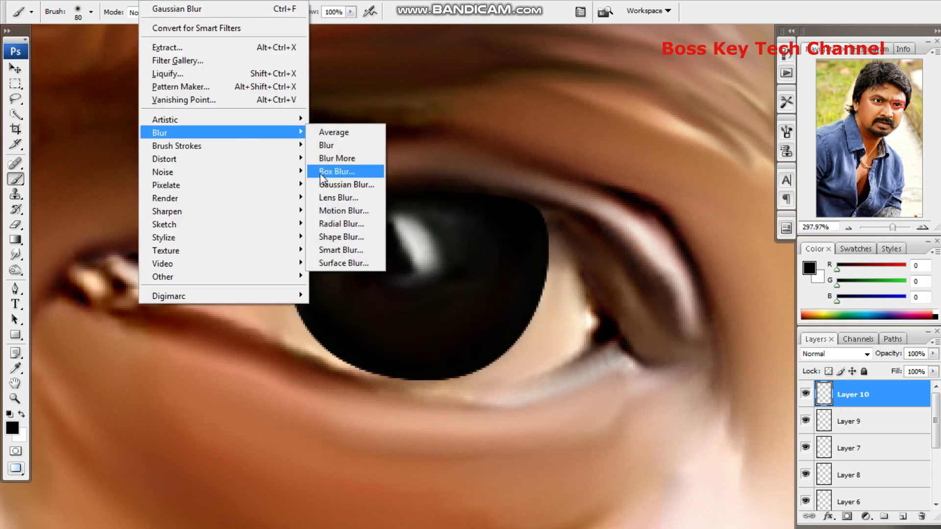
# - Soften the black iris edge with a 1.7 Gaussian blur
pyautogui.click(348, 190)
pyautogui.moveTo(740, 257); pyautogui.dragTo(732, 260)
pyautogui.press('Return')
# - Trace a Pen path around the eye white and load it as a selection
pyautogui.press('p')
pyautogui.moveTo(172, 283); pyautogui.dragTo(189, 271)
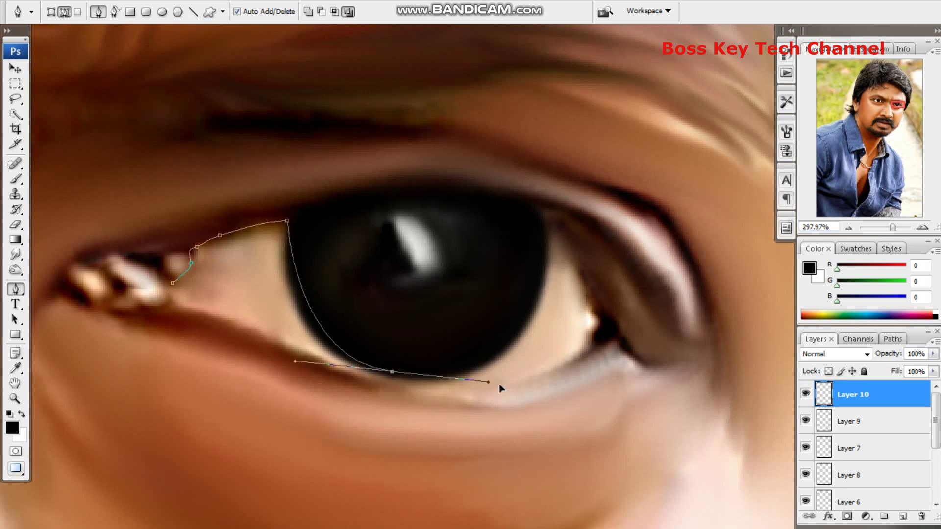
pyautogui.moveTo(535, 203); pyautogui.dragTo(505, 89)
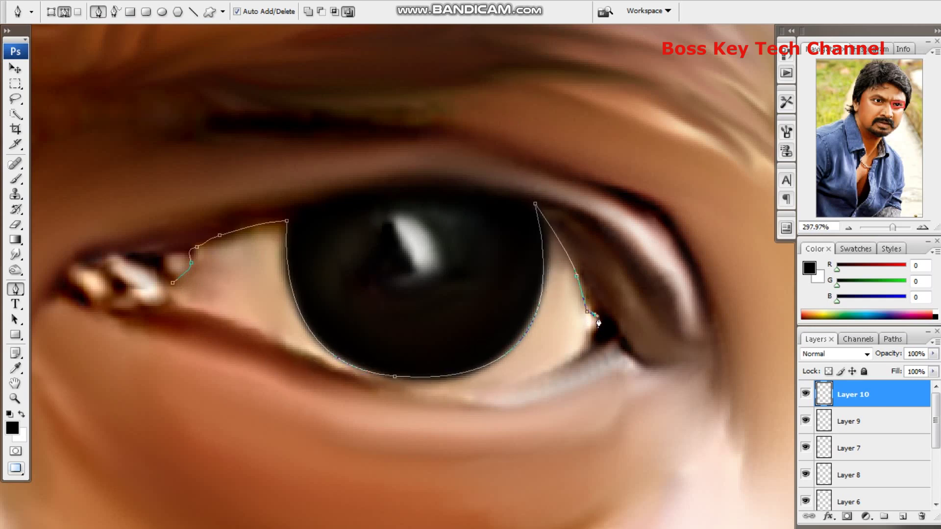
pyautogui.hotkey('ctrl', 'Return')
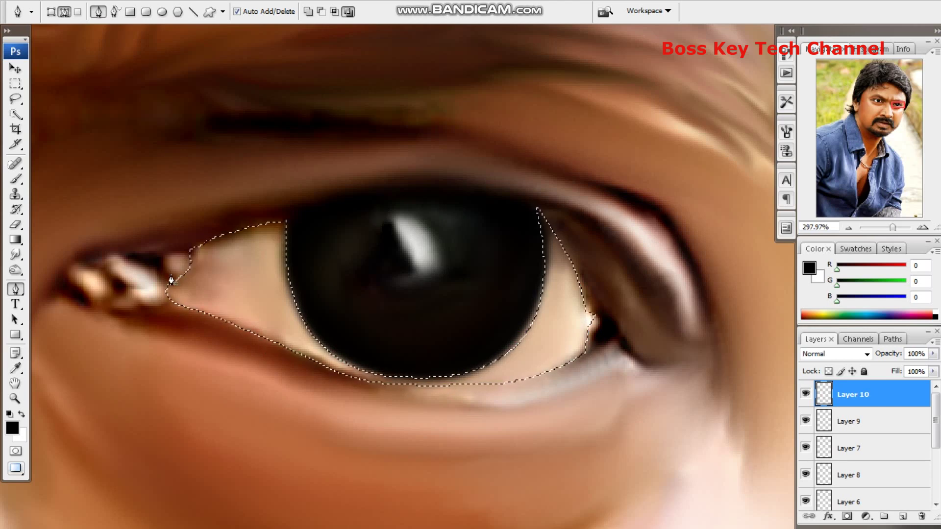
# - On new Layer 11, paint soft white into the eye white at 45% opacity and choose a soft pink
pyautogui.hotkey('ctrl', 'shift', 'alt', 'n')
pyautogui.press('b')
pyautogui.press('x')
pyautogui.moveTo(287, 11); pyautogui.dragTo(265, 27)
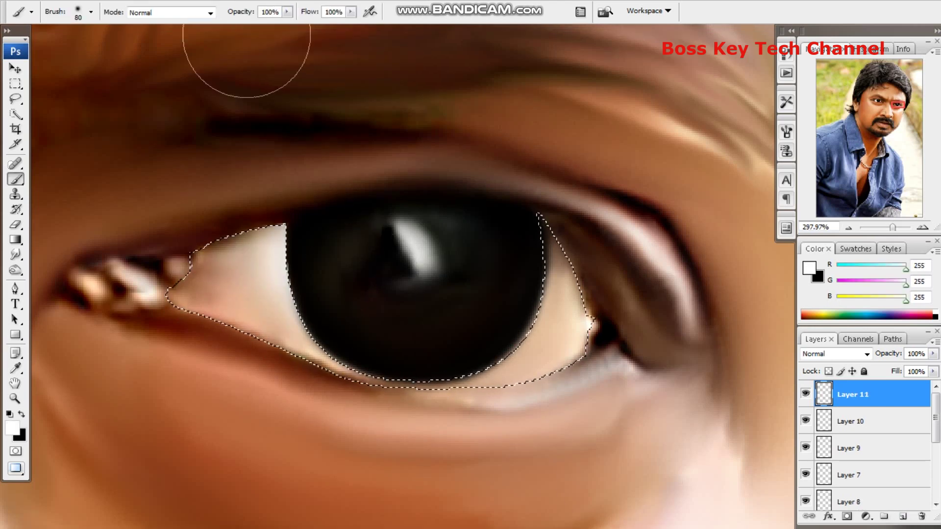
pyautogui.moveTo(399, 321); pyautogui.dragTo(494, 284)
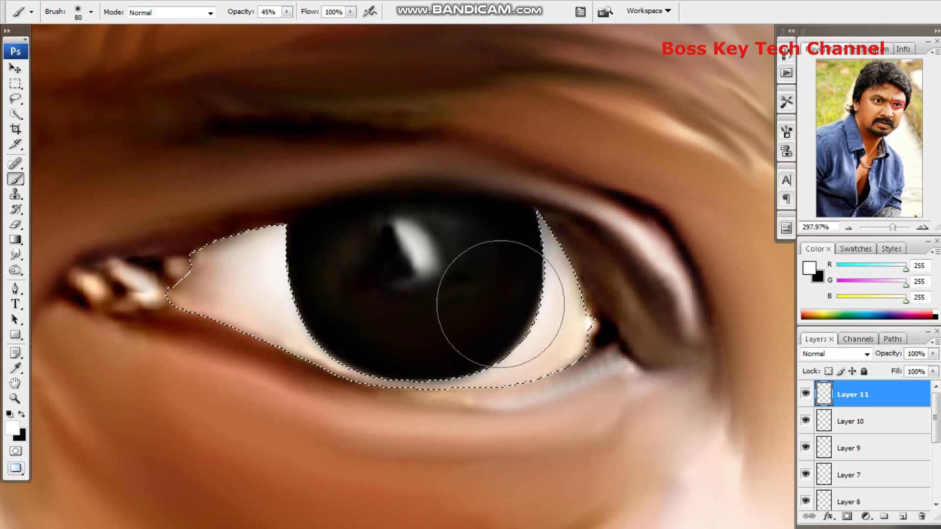
pyautogui.click(12, 428)
pyautogui.click(373, 150)
pyautogui.click(648, 113)
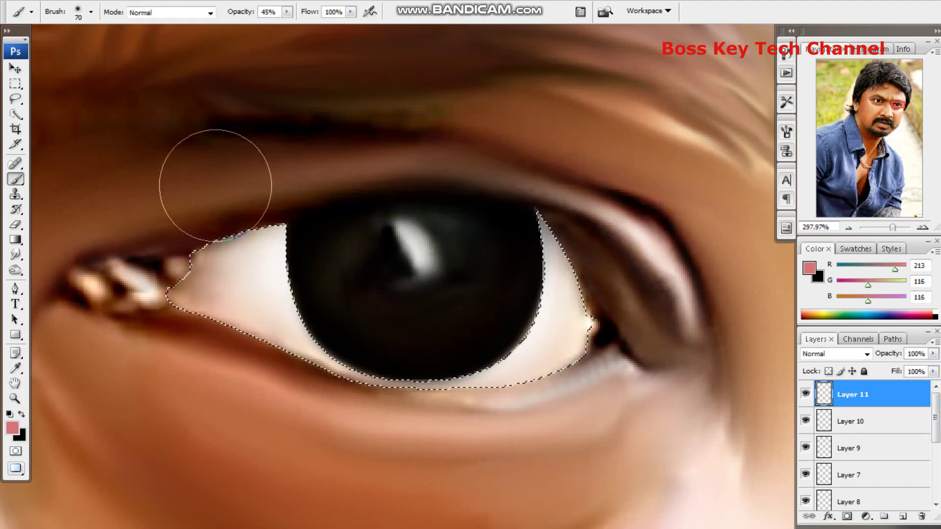
# - Deselect and soften the eye-white paint with a Gaussian blur
pyautogui.hotkey('ctrl', 'd')
pyautogui.click(137, 3)
pyautogui.click(343, 179)
pyautogui.press('Return')
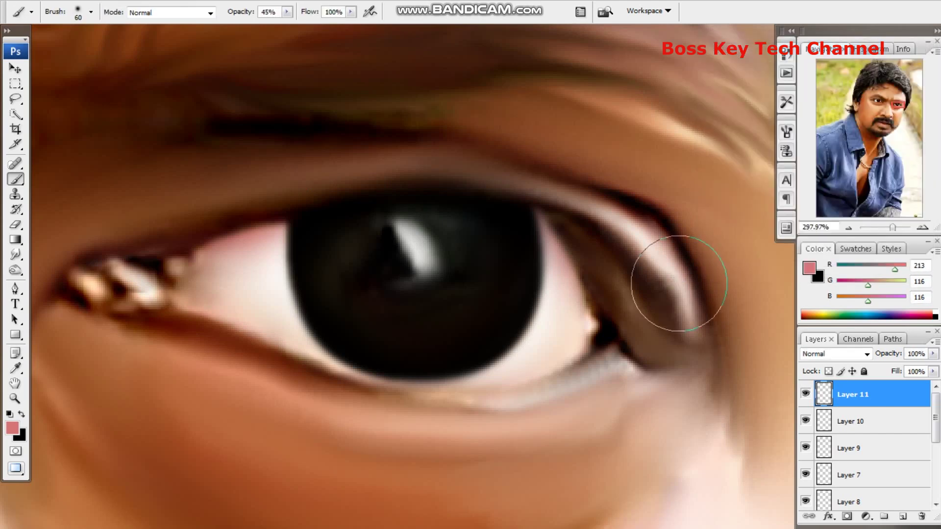
pyautogui.press('p')
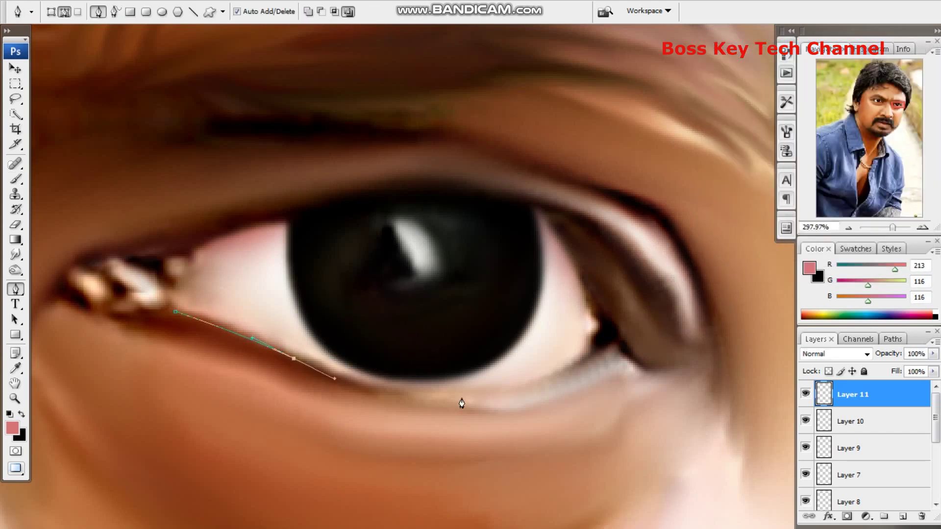
# - Set a dark red brush colour at 100% opacity and add new Layer 12
pyautogui.press('b')
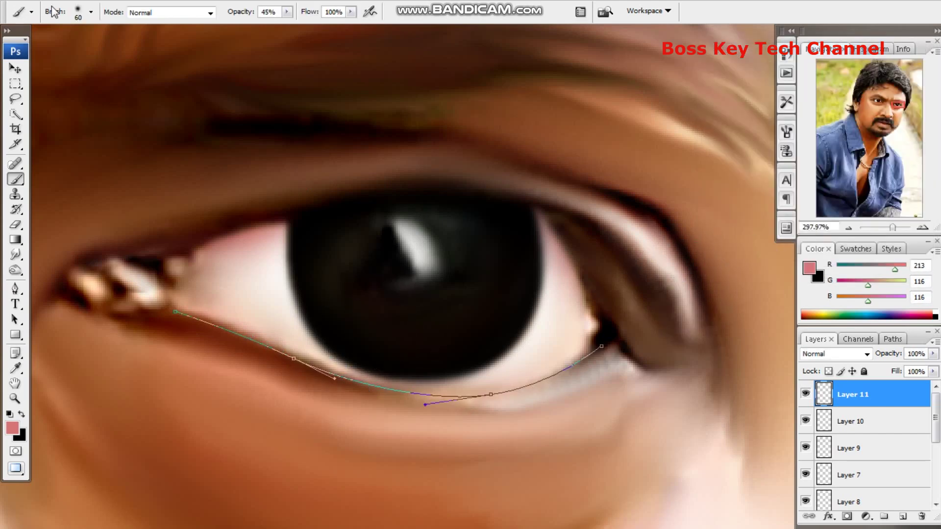
pyautogui.click(91, 12)
pyautogui.press('Return')
pyautogui.click(12, 427)
pyautogui.click(468, 227)
pyautogui.click(633, 111)
pyautogui.click(903, 516)
pyautogui.press('0')
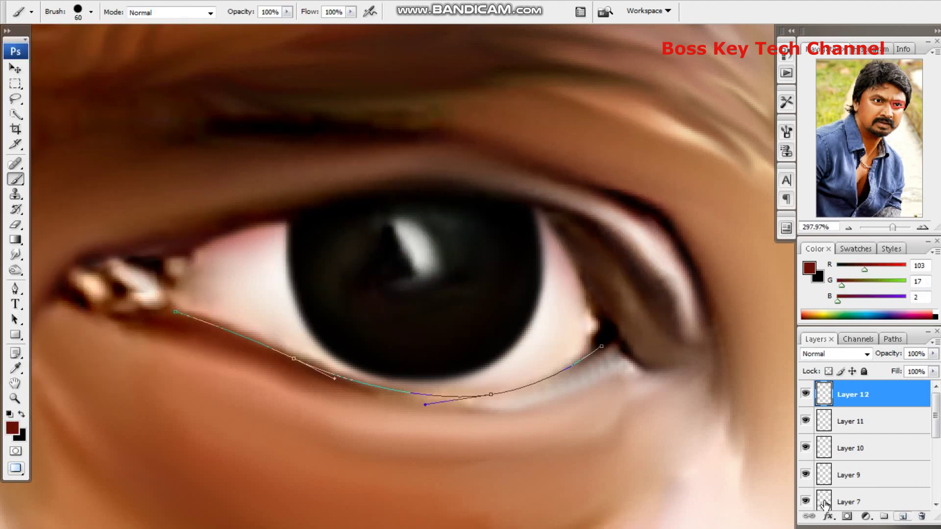
# - Stroke the lower-eyelid path in dark red and soften it with a Gaussian blur
pyautogui.click(15, 319)
pyautogui.rightClick(176, 328)
pyautogui.click(217, 416)
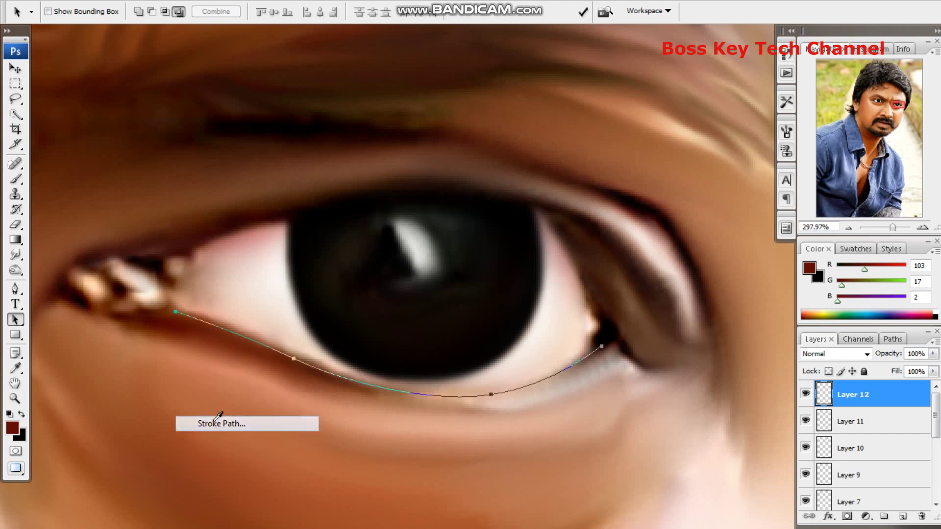
pyautogui.press('Return')
pyautogui.click(189, 9)
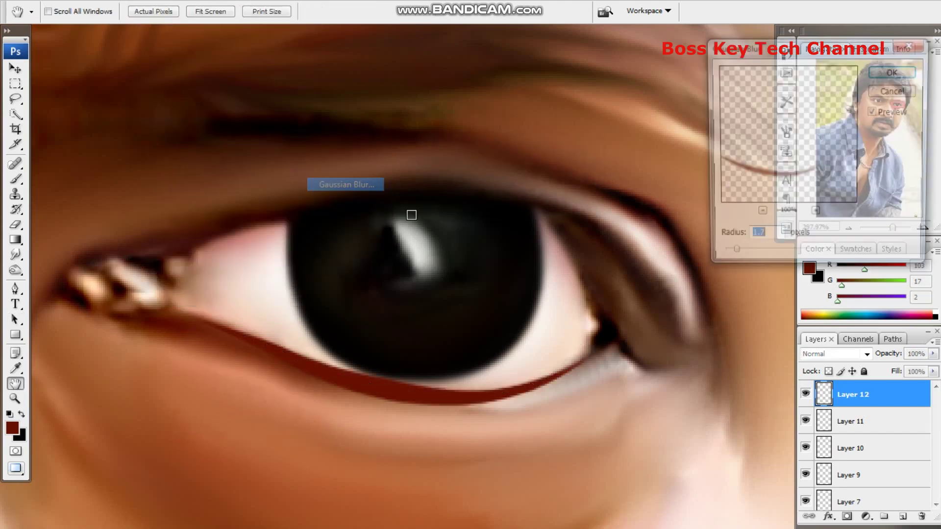
pyautogui.press('Return')
pyautogui.hotkey('ctrl', '-')
pyautogui.hotkey('ctrl', '-')
pyautogui.hotkey('ctrl', '-')
pyautogui.hotkey('ctrl', '0')
# - Shift the eyelid line's Color Balance yellow-blue value to -46
pyautogui.hotkey('ctrl', '+')
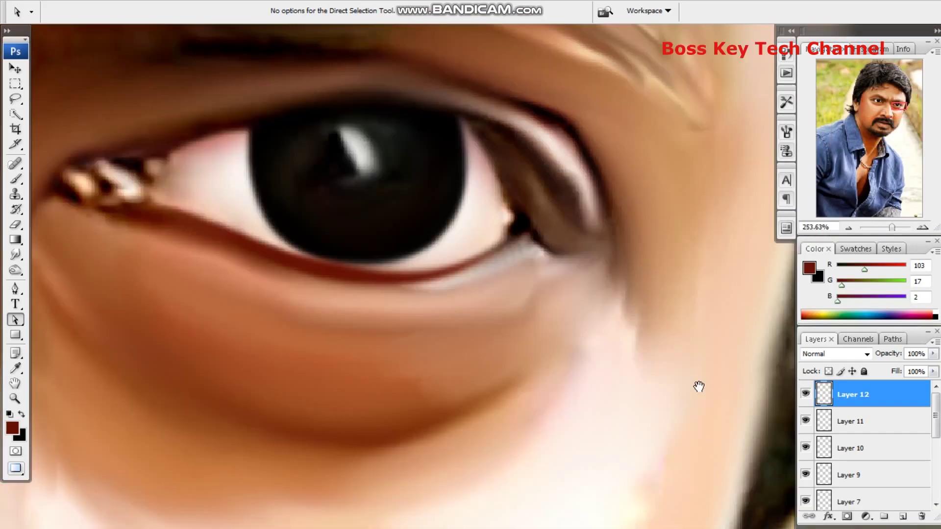
pyautogui.hotkey('ctrl', 'b')
pyautogui.write('-46')
pyautogui.press('Return')
pyautogui.hotkey('ctrl', '0')
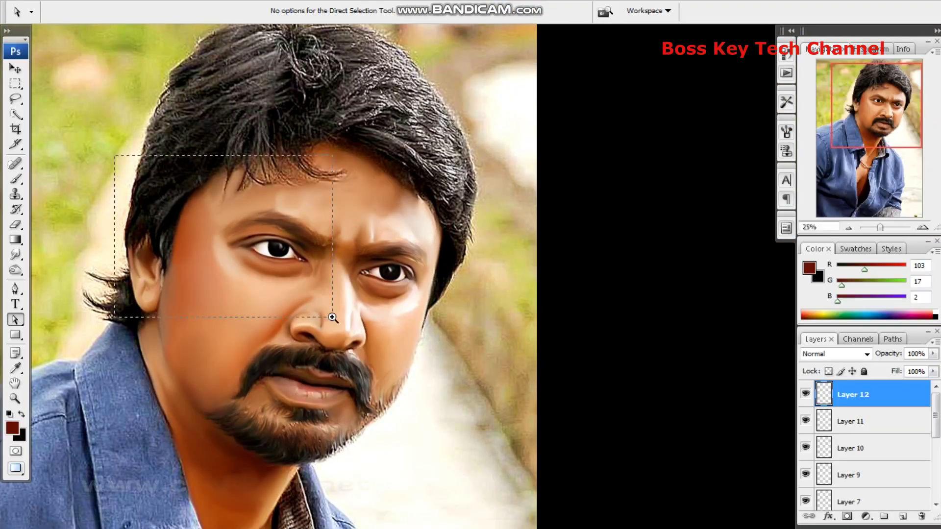
# - Merge eye-painting Layers 5 through 11 down into the Layer 3 copy
pyautogui.moveTo(115, 158); pyautogui.dragTo(346, 346)
pyautogui.rightClick(545, 325)
pyautogui.click(576, 345)
pyautogui.press('e')
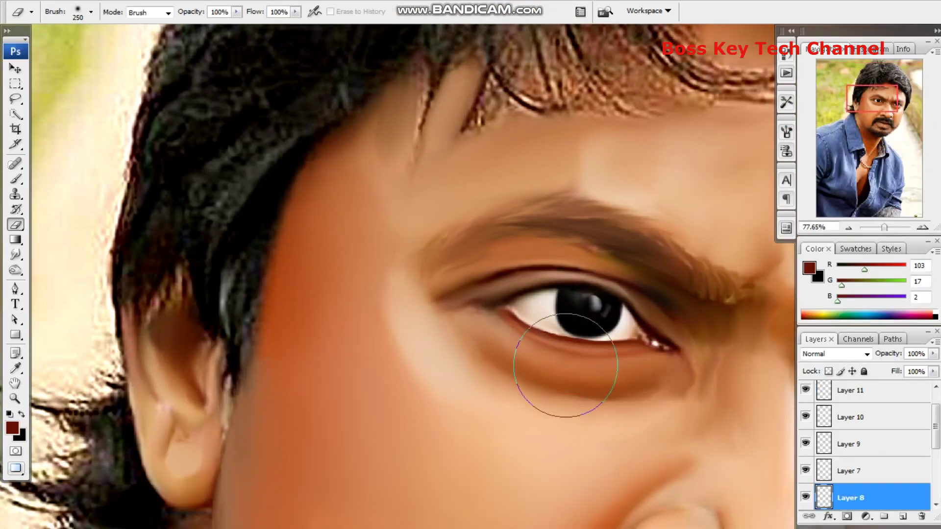
pyautogui.hotkey('ctrl', '-')
pyautogui.hotkey('ctrl', '-')
pyautogui.hotkey('ctrl', '-')
pyautogui.scroll(-1, 863, 411)
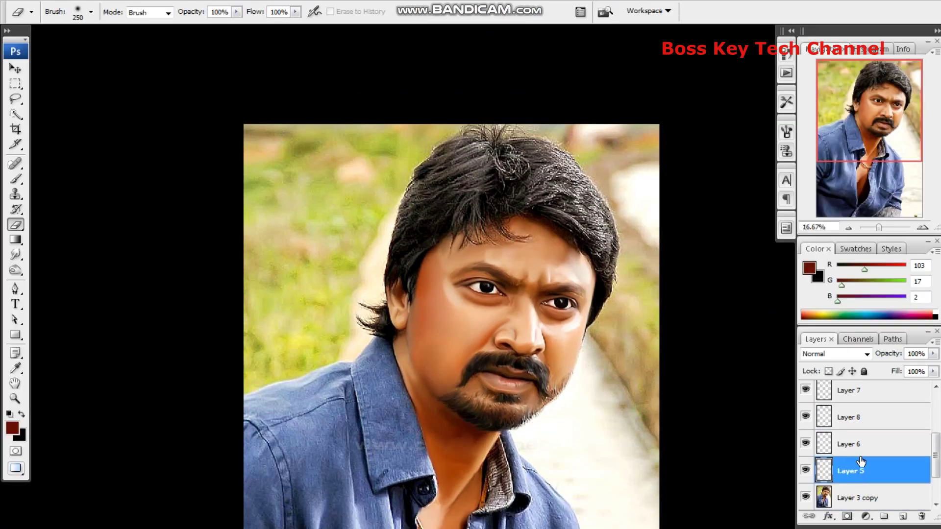
pyautogui.scroll(2, 864, 411)
pyautogui.click(863, 396)
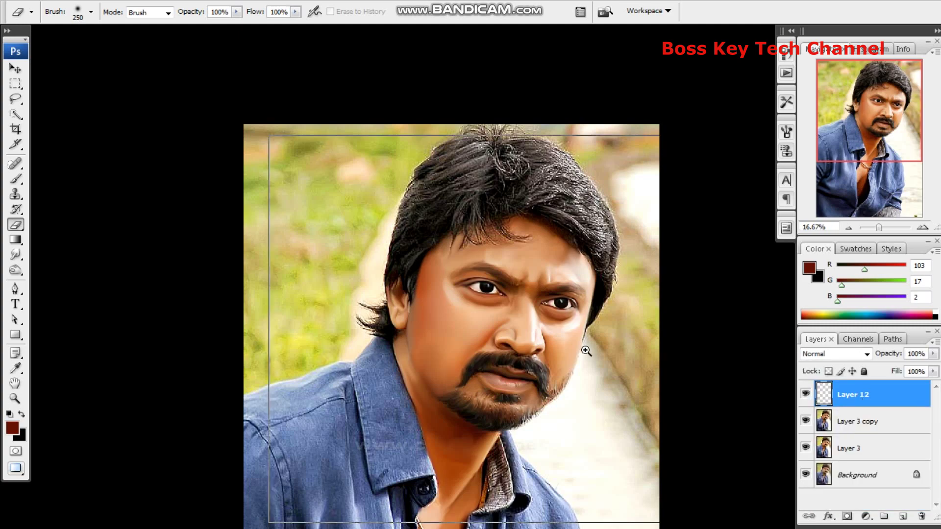
# - Zoom in on the eye and select the Smudge tool
pyautogui.moveTo(427, 245); pyautogui.dragTo(558, 324)
pyautogui.moveTo(683, 435); pyautogui.dragTo(684, 435)
pyautogui.click(15, 254)
pyautogui.click(83, 275)
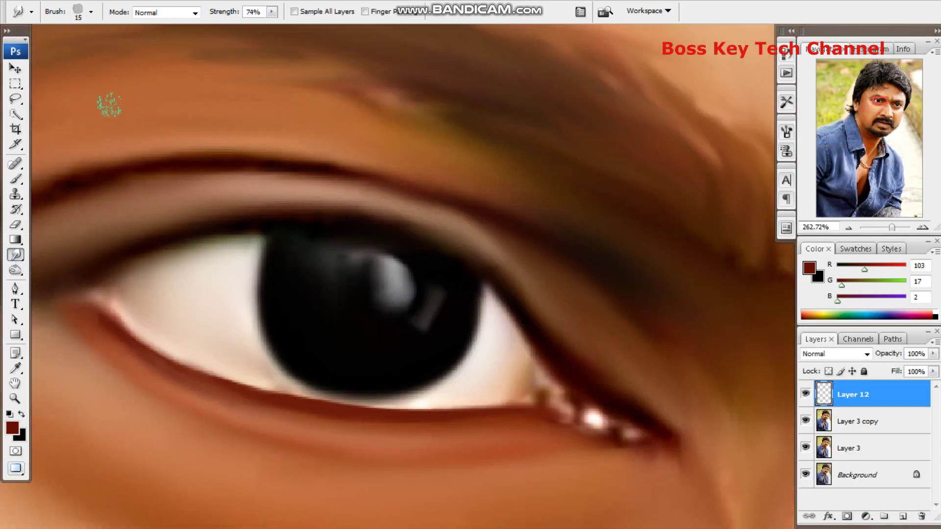
# - Choose the 296 px brush and set the foreground colour to bright blue (0,162,255)
pyautogui.click(91, 12)
pyautogui.scroll(-2, 196, 343)
pyautogui.scroll(2, 198, 220)
pyautogui.click(91, 299)
pyautogui.press('Return')
pyautogui.click(12, 427)
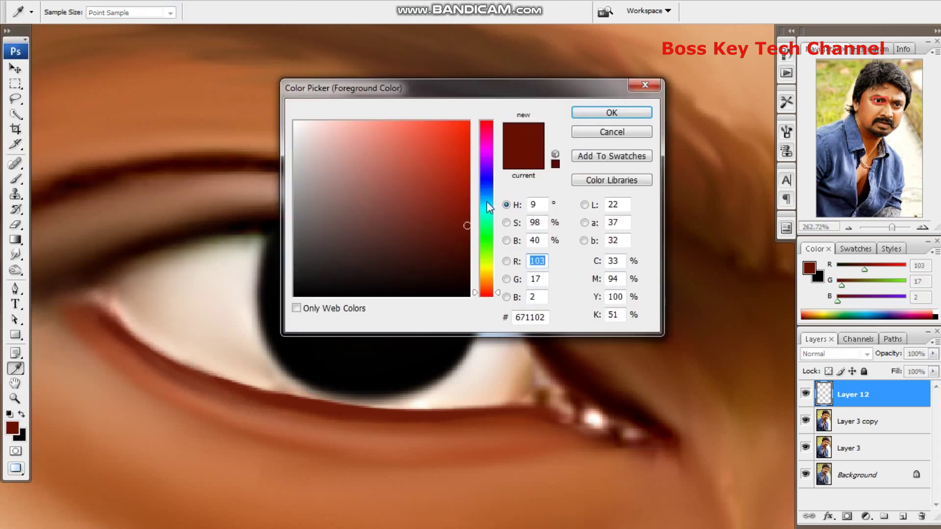
pyautogui.moveTo(493, 213); pyautogui.dragTo(494, 203)
pyautogui.click(468, 121)
pyautogui.click(610, 114)
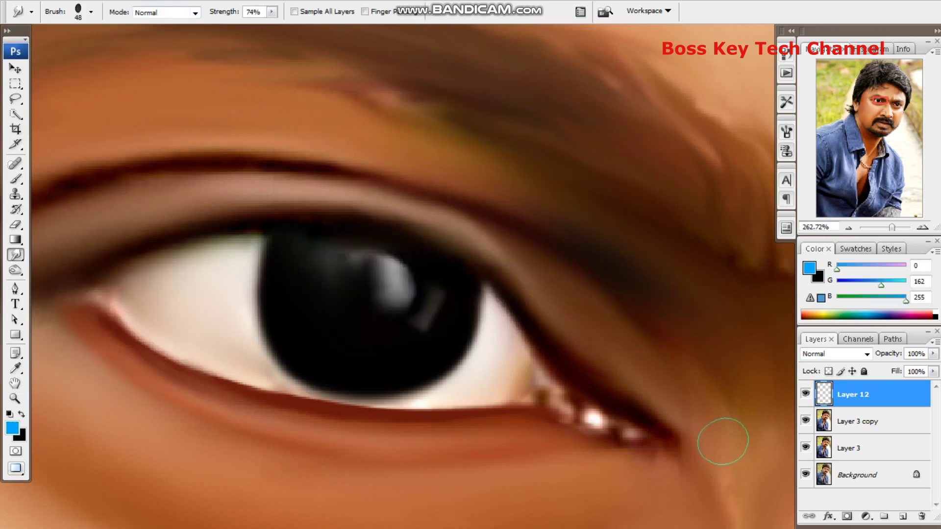
# - On a new layer, smudge blue across the lower iris at 49% strength
pyautogui.click(900, 517)
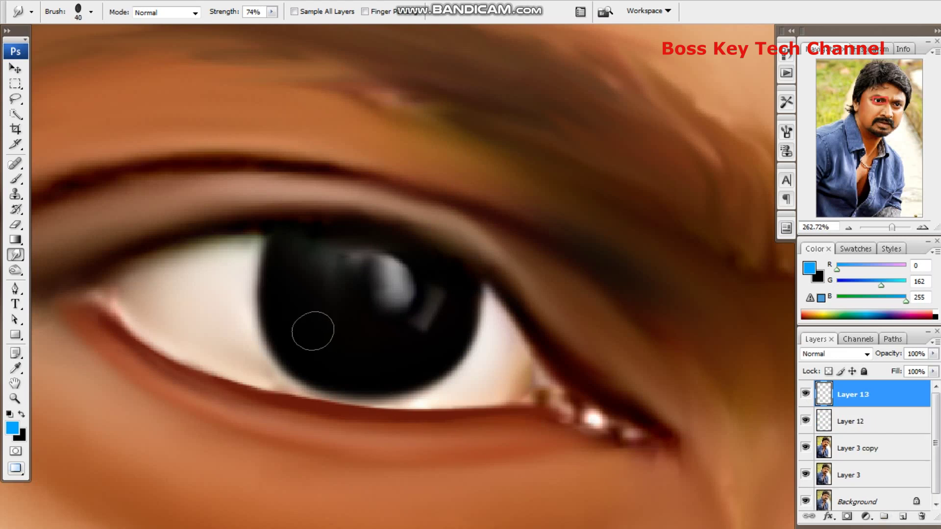
pyautogui.moveTo(313, 306); pyautogui.dragTo(399, 357)
pyautogui.hotkey('ctrl', 'z')
pyautogui.moveTo(271, 11); pyautogui.dragTo(258, 25)
pyautogui.moveTo(311, 316); pyautogui.dragTo(398, 348)
pyautogui.hotkey('ctrl', 'z')
pyautogui.moveTo(311, 319)
pyautogui.mouseDown()
pyautogui.moveTo(326, 337)
pyautogui.moveTo(452, 367)
pyautogui.mouseUp()
pyautogui.moveTo(314, 328); pyautogui.dragTo(301, 251)
pyautogui.moveTo(335, 293); pyautogui.dragTo(372, 365)
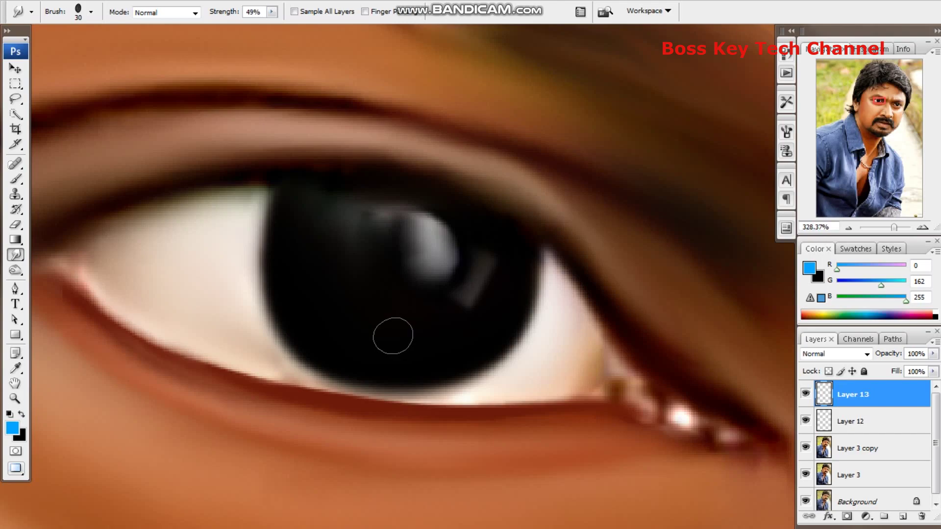
pyautogui.moveTo(380, 347); pyautogui.dragTo(442, 340)
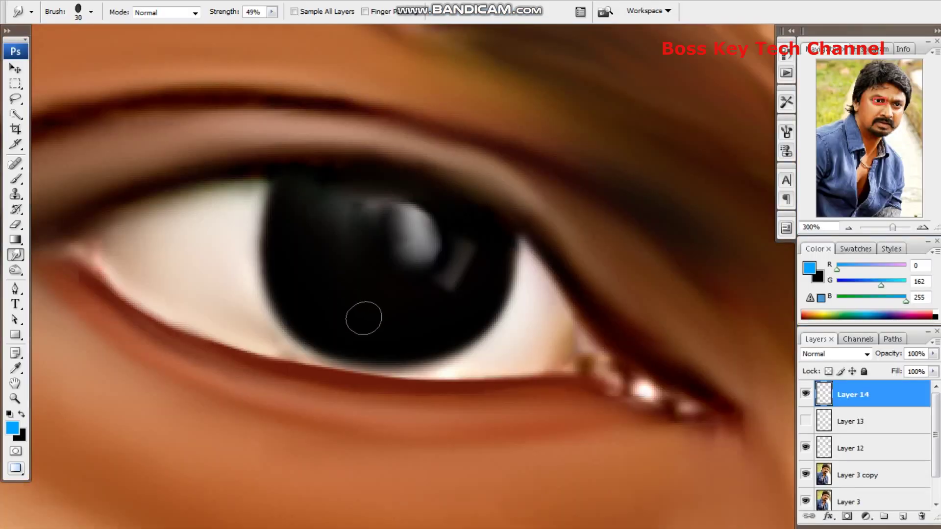
# - Smudge the blue into a crescent along the iris edge, adjusting strength between 75% and 45%
pyautogui.moveTo(363, 318); pyautogui.dragTo(320, 281)
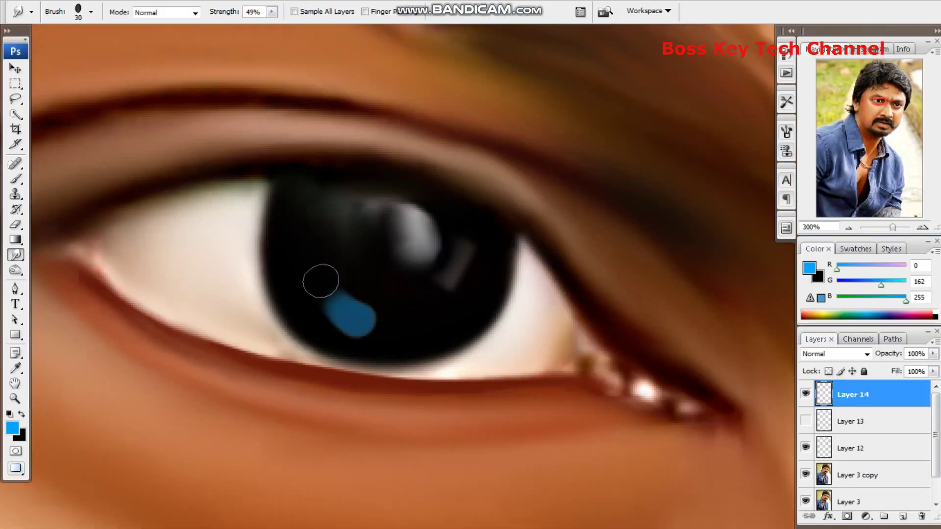
pyautogui.moveTo(383, 332)
pyautogui.mouseDown()
pyautogui.moveTo(410, 315)
pyautogui.moveTo(442, 339)
pyautogui.mouseUp()
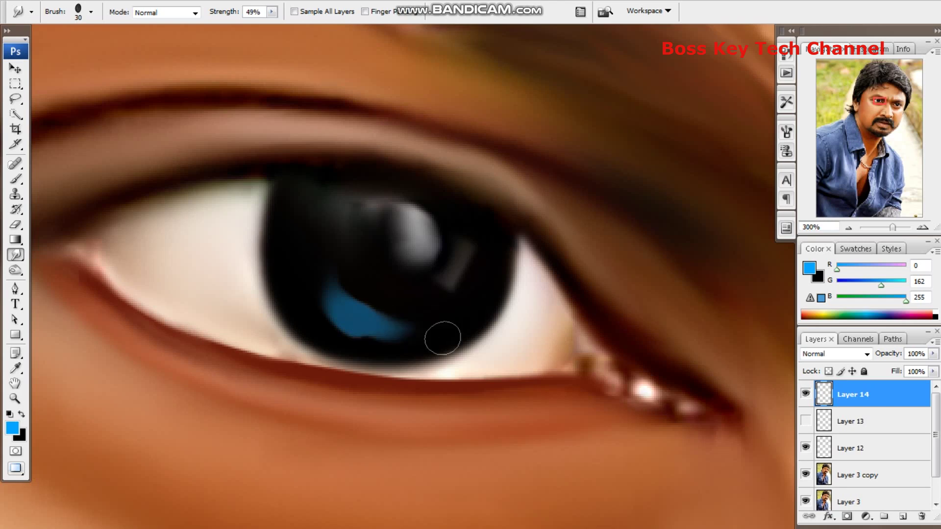
pyautogui.moveTo(325, 294); pyautogui.dragTo(321, 234)
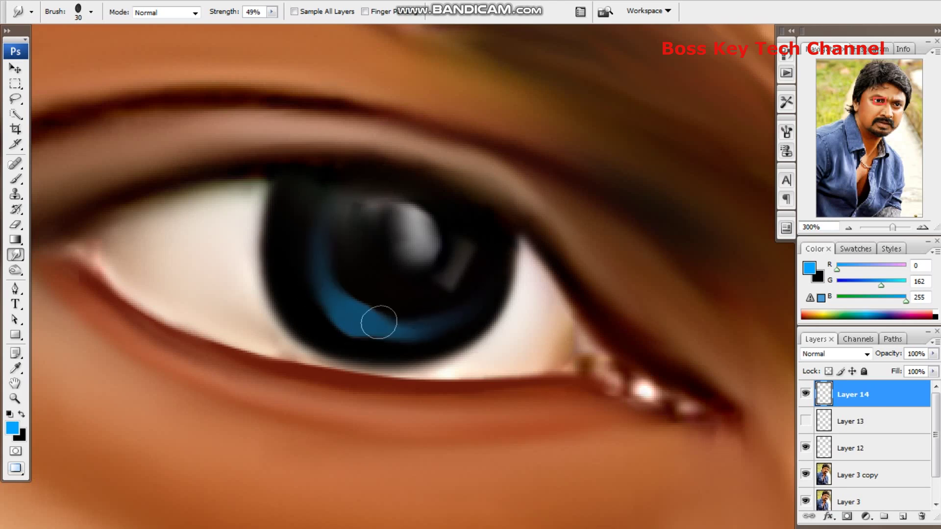
pyautogui.moveTo(438, 316); pyautogui.dragTo(494, 291)
pyautogui.moveTo(272, 22); pyautogui.dragTo(290, 24)
pyautogui.press('[')
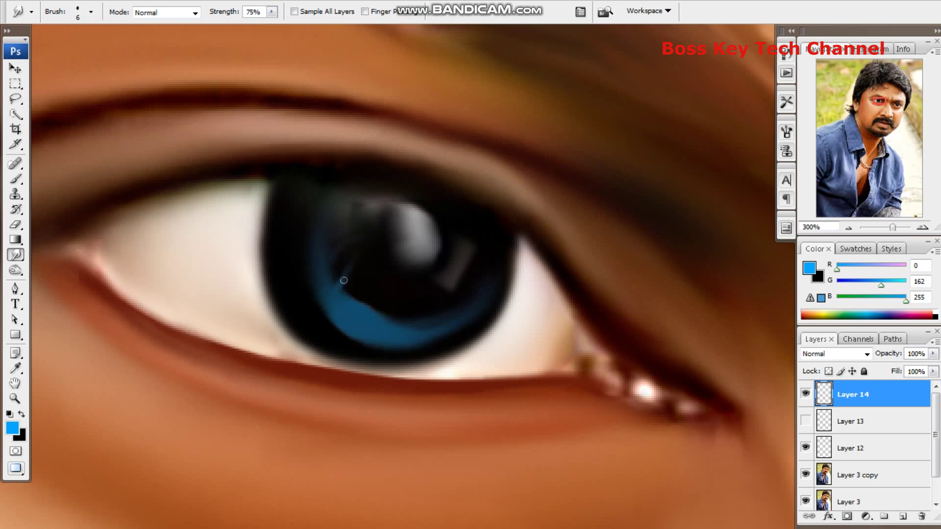
pyautogui.click(271, 11)
pyautogui.moveTo(270, 25); pyautogui.dragTo(251, 25)
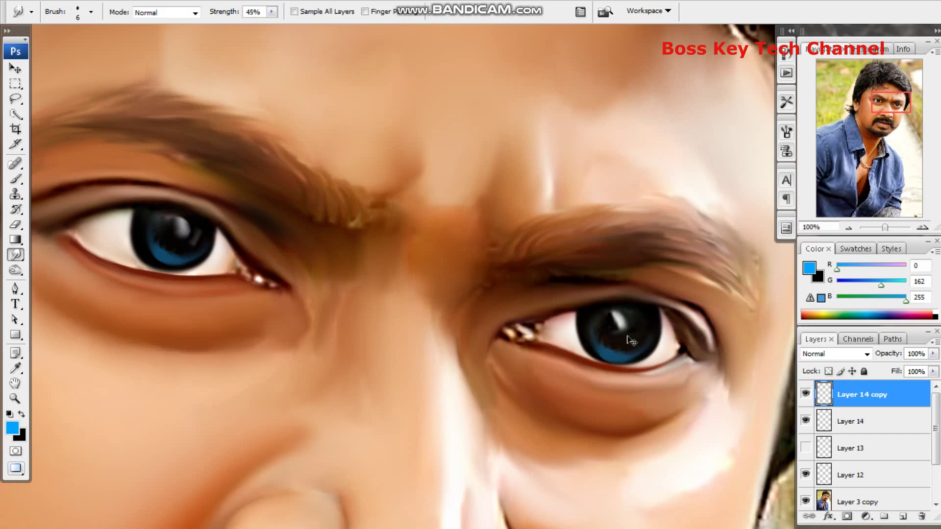
# - Zoom out and place Pen anchor points along the nose and moustache edge toward the jaw
pyautogui.hotkey('ctrl', '-')
pyautogui.hotkey('ctrl', '-')
pyautogui.hotkey('ctrl', '-')
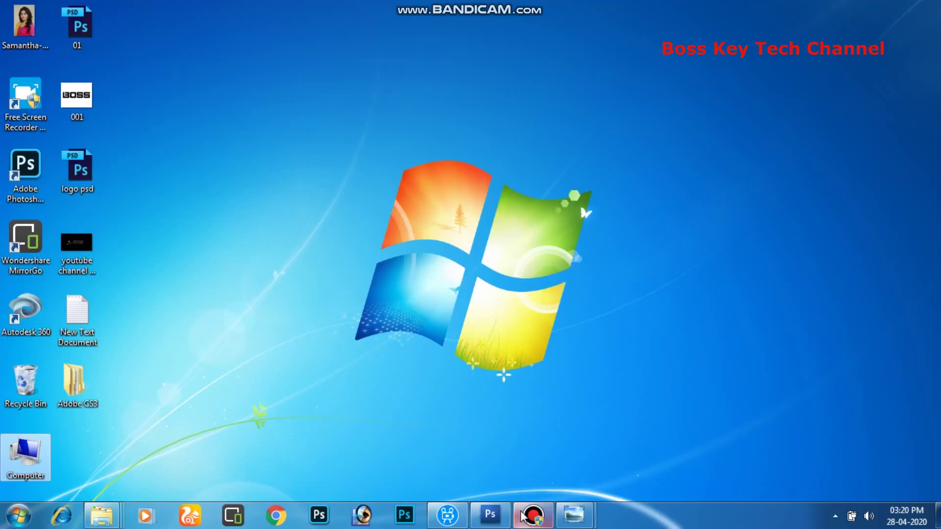
pyautogui.click(533, 515)
pyautogui.click(534, 514)
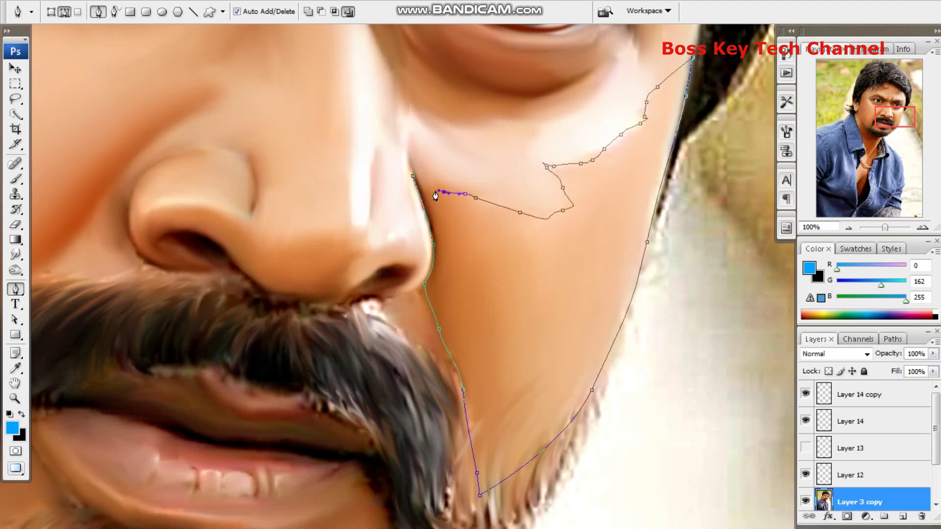
# - Load the cheek outline as a selection and sample the peach skin tone inside it
pyautogui.click(411, 178)
pyautogui.hotkey('ctrl', 'Return')
pyautogui.press('i')
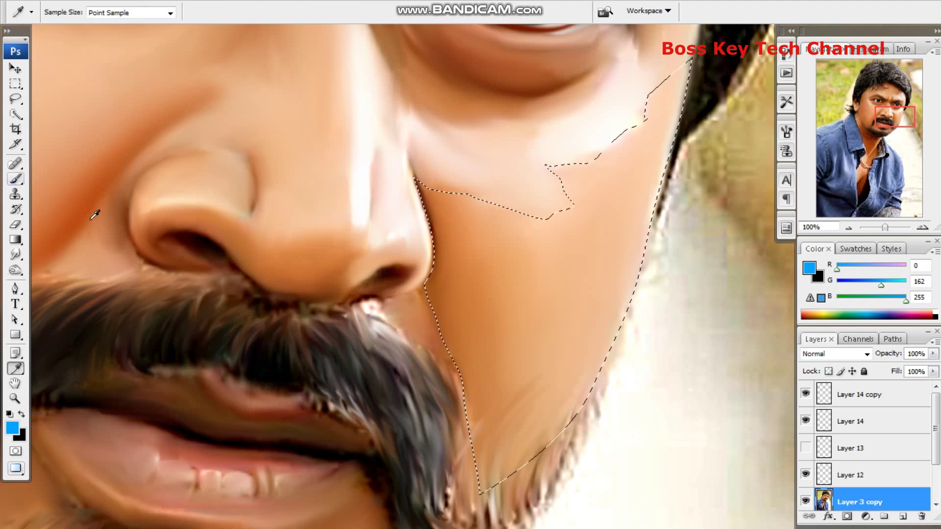
pyautogui.click(552, 268)
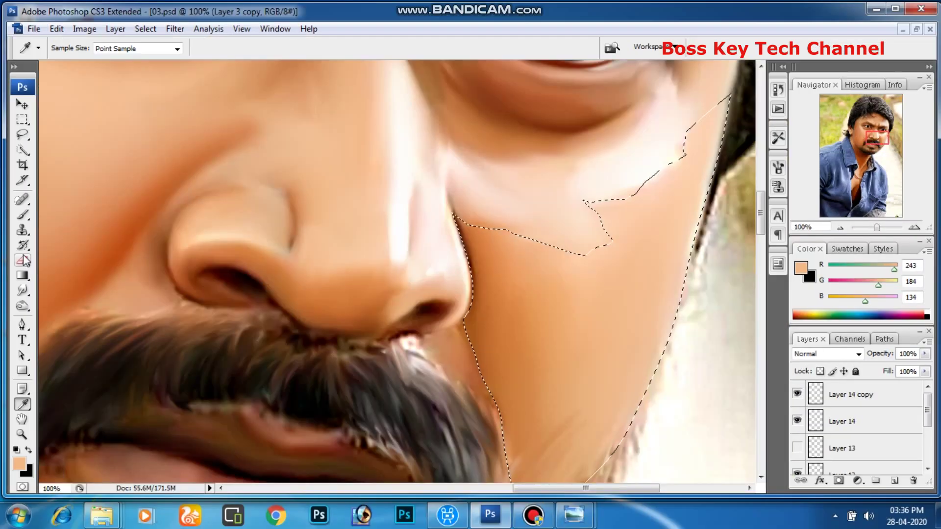
# - Set the brush to 20% opacity, sample the light skin tone, and add new Layer 15
pyautogui.press('b')
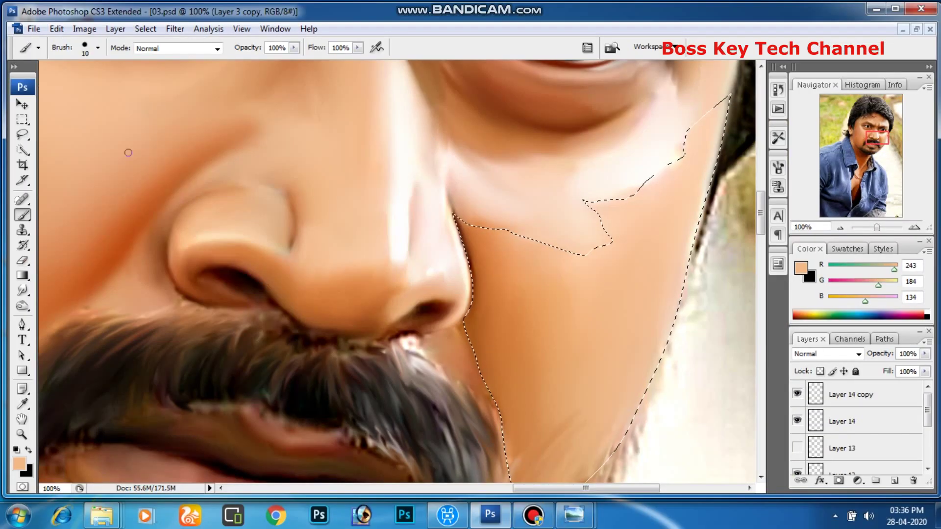
pyautogui.click(98, 48)
pyautogui.click(296, 47)
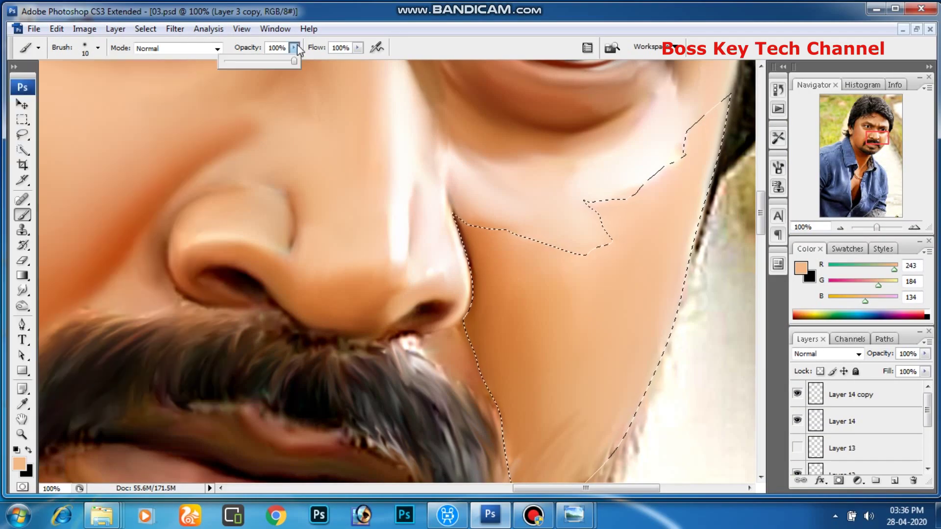
pyautogui.press('i')
pyautogui.click(635, 278)
pyautogui.press('b')
pyautogui.hotkey('ctrl', 'shift', 'alt', 'n')
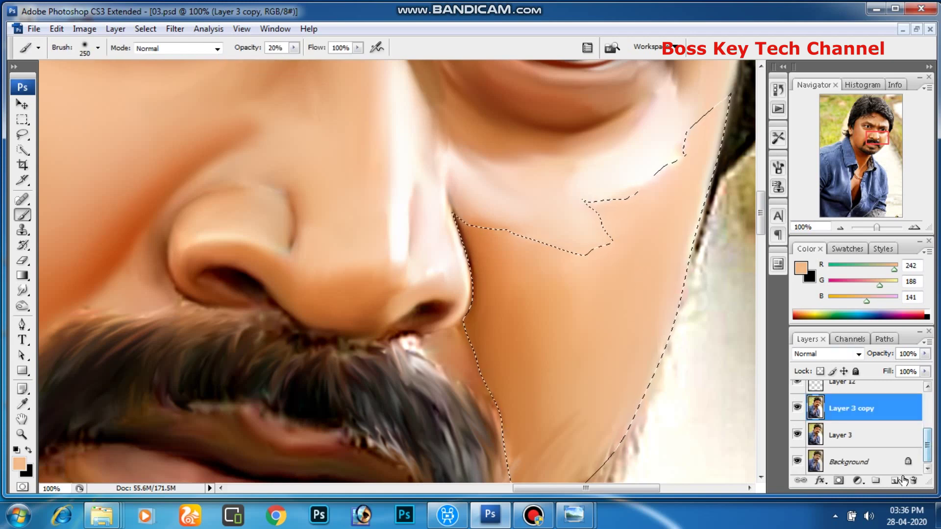
pyautogui.press('[')
pyautogui.press('[')
# - Sample a darker orange from beside the moustache and pick a deeper orange shade
pyautogui.moveTo(593, 369)
pyautogui.mouseDown()
pyautogui.moveTo(553, 221)
pyautogui.moveTo(504, 347)
pyautogui.mouseUp()
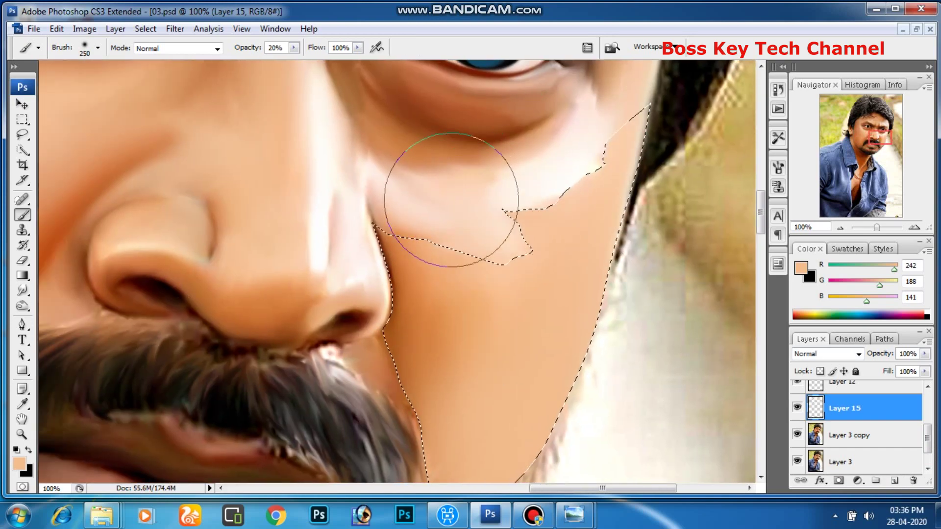
pyautogui.moveTo(440, 300); pyautogui.dragTo(451, 221)
pyautogui.press('i')
pyautogui.click(441, 208)
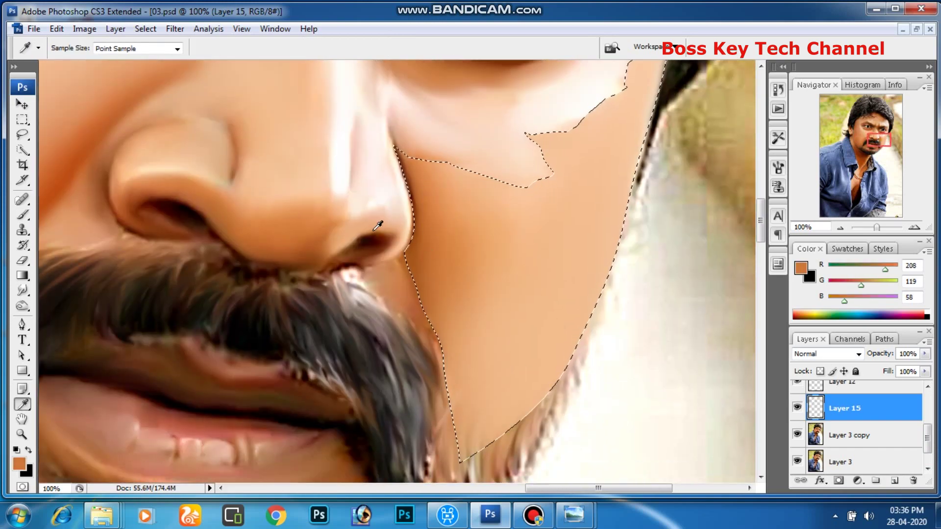
pyautogui.click(20, 463)
pyautogui.click(458, 158)
pyautogui.click(611, 112)
pyautogui.press('b')
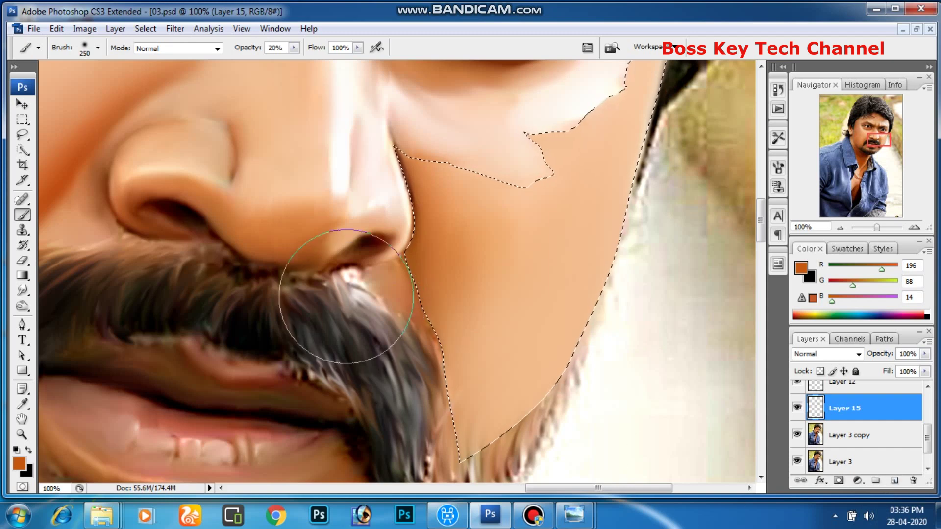
# - With a larger brush, shade the cheek's jaw edge deeper orange, then deselect
pyautogui.press(']')
pyautogui.press(']')
pyautogui.moveTo(668, 294); pyautogui.dragTo(553, 392)
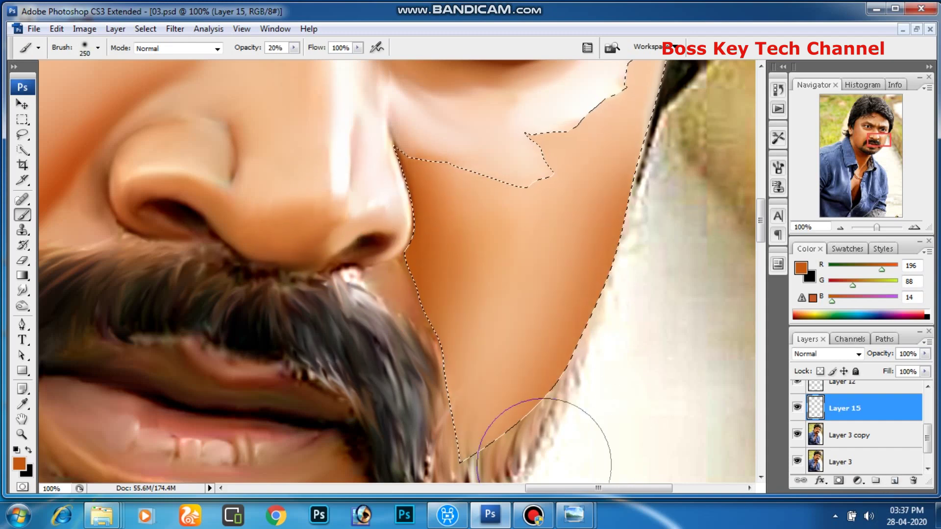
pyautogui.hotkey('ctrl', 'd')
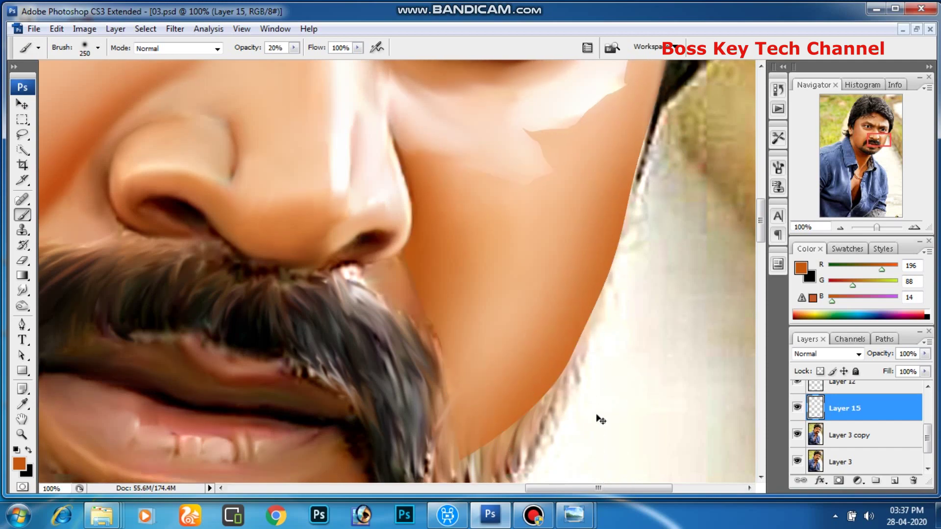
pyautogui.hotkey('ctrl', '-')
pyautogui.hotkey('ctrl', '-')
pyautogui.hotkey('ctrl', '-')
pyautogui.hotkey('ctrl', '+')
pyautogui.hotkey('ctrl', '+')
pyautogui.hotkey('ctrl', '+')
# - Apply a 3.9-pixel Gaussian blur to the cheek shading layer and select the standard Eraser
pyautogui.click(175, 28)
pyautogui.click(371, 221)
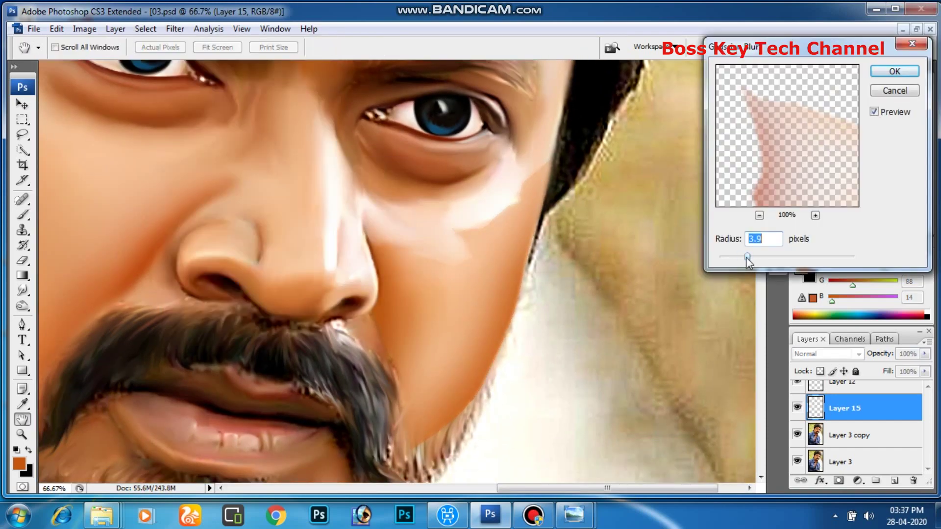
pyautogui.press('Return')
pyautogui.press('b')
pyautogui.press('e')
pyautogui.rightClick(22, 260)
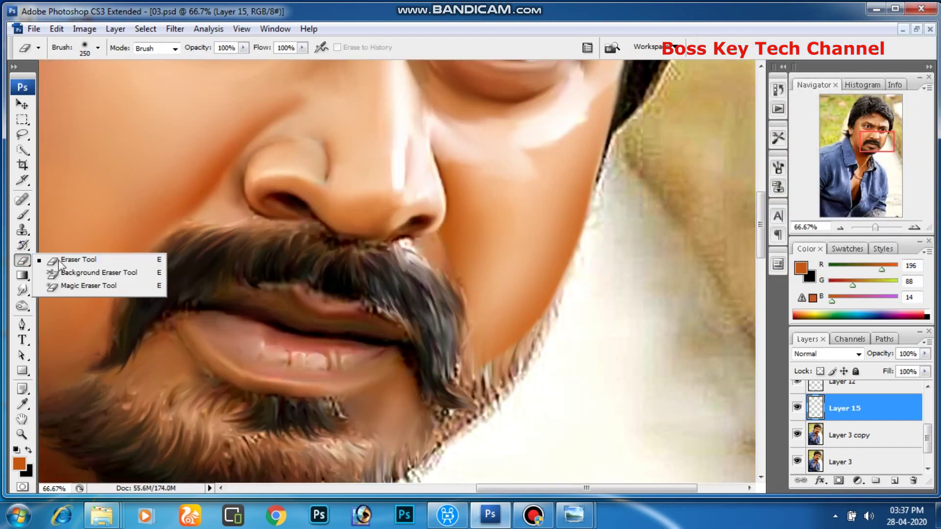
pyautogui.click(59, 260)
# - Open the Color Balance adjustment, cancel it, and return to the Eraser
pyautogui.scroll(3, 489, 225)
pyautogui.press('i')
pyautogui.hotkey('ctrl', 'b')
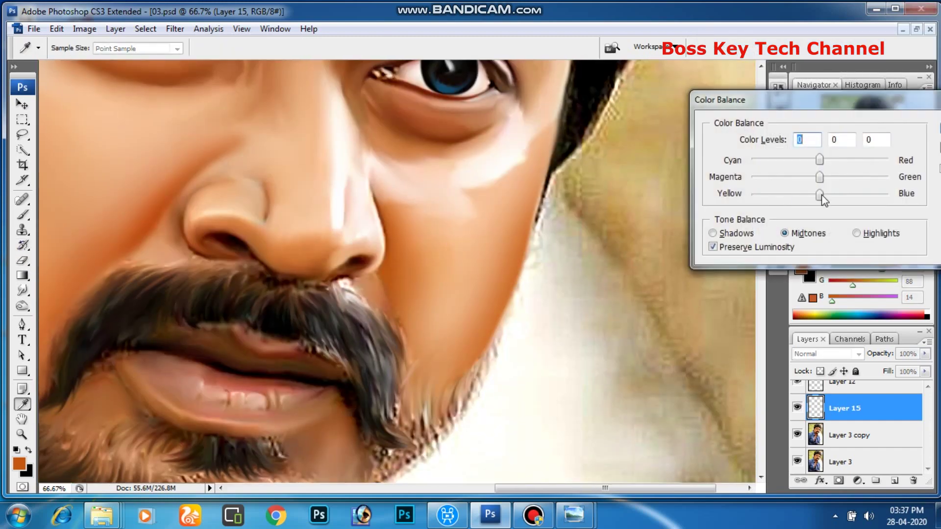
pyautogui.press('Return')
pyautogui.press('e')
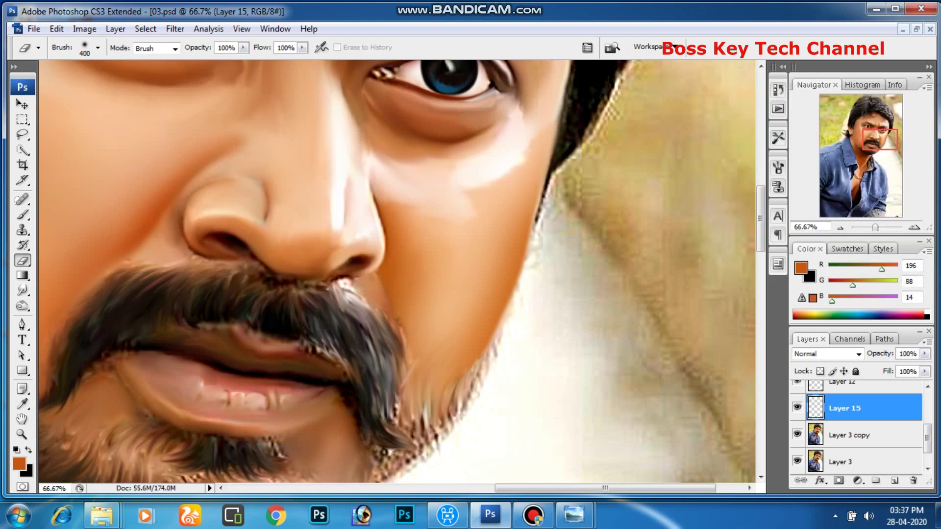
# - Zoom out to the whole face, then zoom in on the left cheek beside the nose
pyautogui.hotkey('ctrl', '0')
pyautogui.press('Tab')
pyautogui.scroll(3, 619, 307)
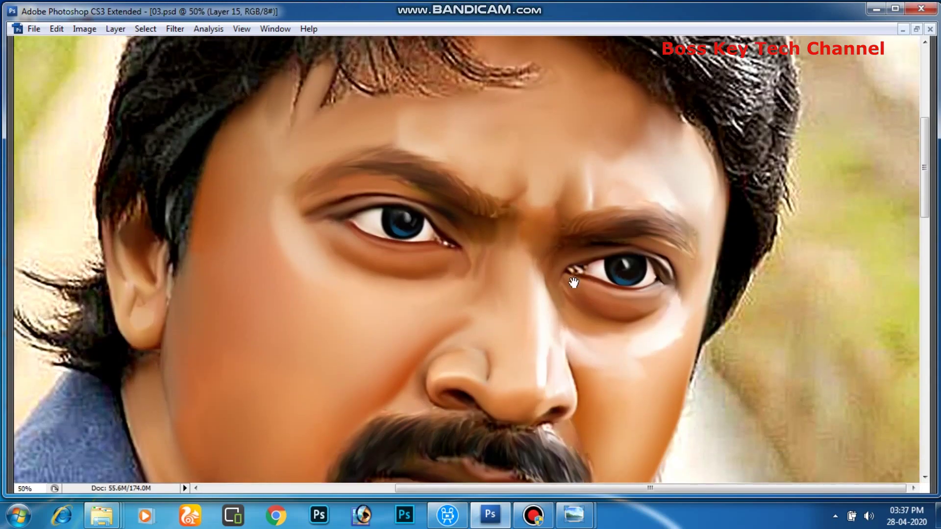
pyautogui.scroll(-4, 583, 168)
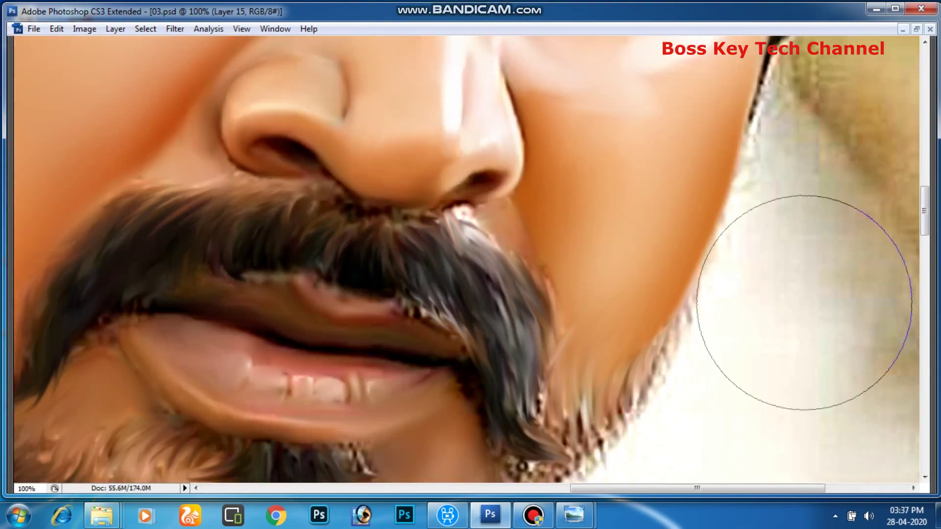
pyautogui.hotkey('ctrl', '-')
pyautogui.hotkey('ctrl', '-')
pyautogui.hotkey('ctrl', '-')
pyautogui.press('Tab')
pyautogui.keyDown('ctrl'); pyautogui.click(455, 215); pyautogui.keyUp('ctrl')
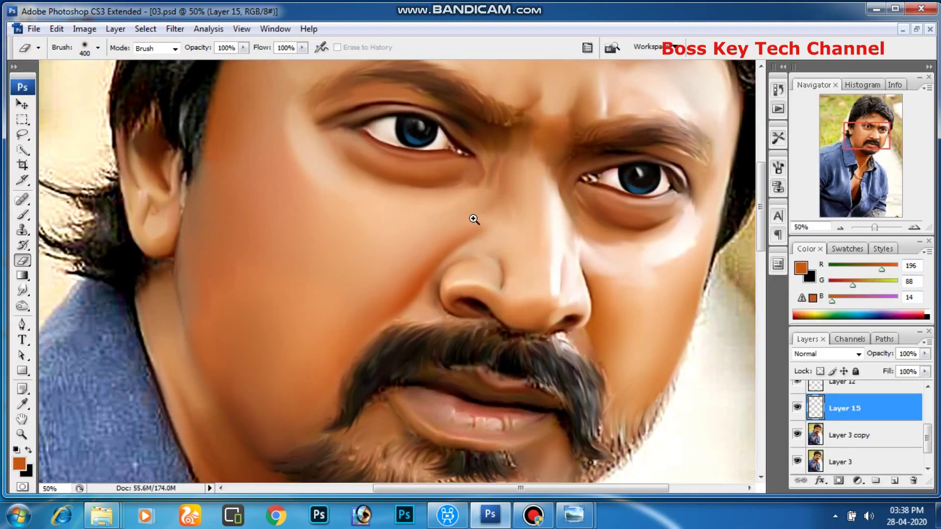
pyautogui.keyDown('ctrl'); pyautogui.click(447, 256); pyautogui.keyUp('ctrl')
pyautogui.press('p')
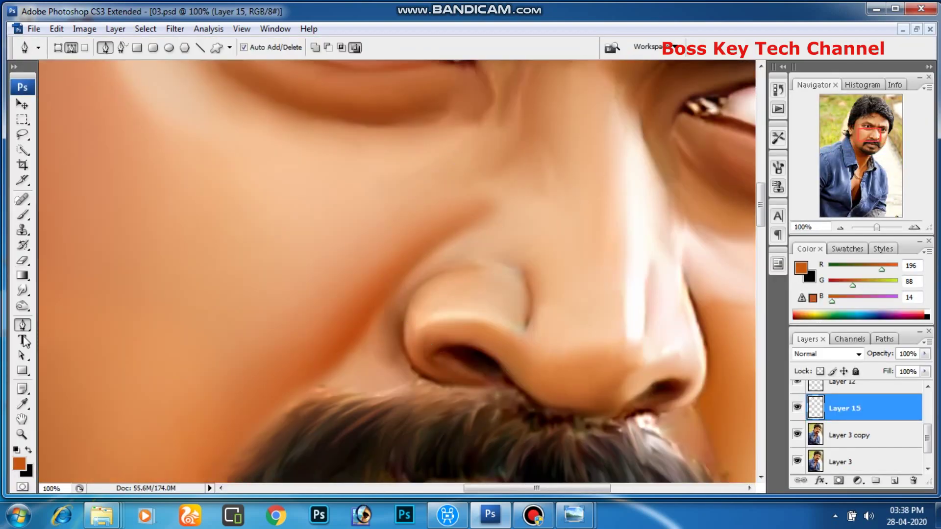
# - Select the Smudge tool with a 296 px brush
pyautogui.click(31, 294)
pyautogui.click(162, 318)
pyautogui.click(98, 48)
pyautogui.scroll(-3, 194, 255)
pyautogui.scroll(3, 198, 220)
pyautogui.scroll(-3, 198, 220)
pyautogui.click(99, 264)
# - Set the foreground colour to a light peach skin tone sampled from the face
pyautogui.press('Return')
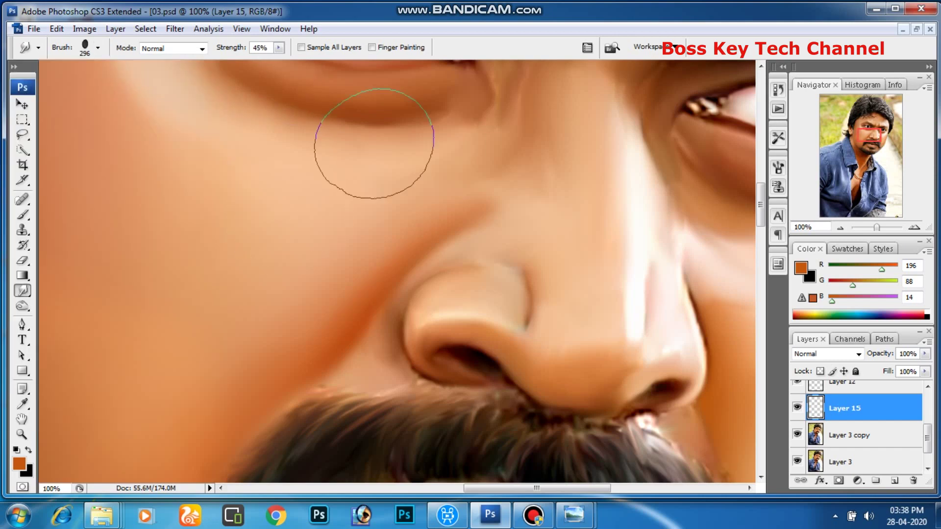
pyautogui.click(20, 462)
pyautogui.click(353, 197)
pyautogui.click(468, 129)
pyautogui.click(804, 107)
# - Add a new empty layer above Layer 14 copy for the highlights
pyautogui.scroll(3, 868, 400)
pyautogui.click(862, 399)
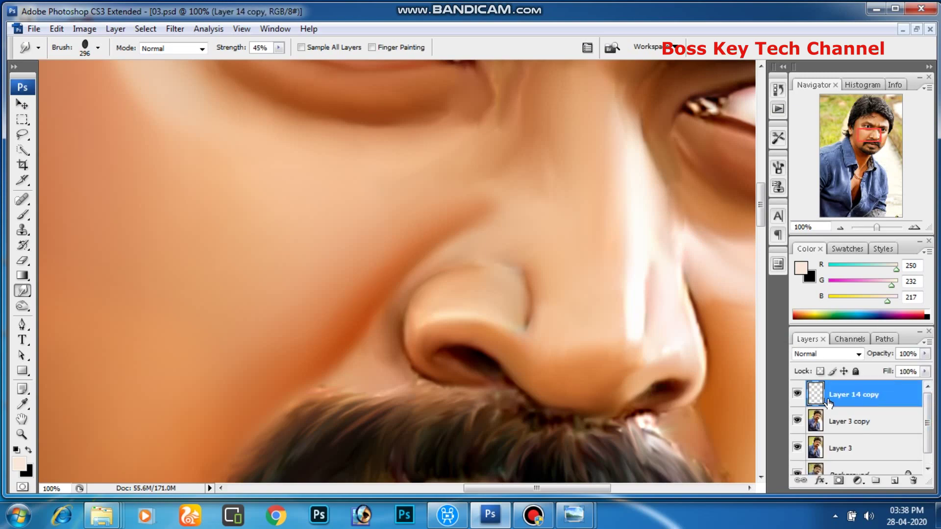
pyautogui.moveTo(576, 215); pyautogui.dragTo(595, 201)
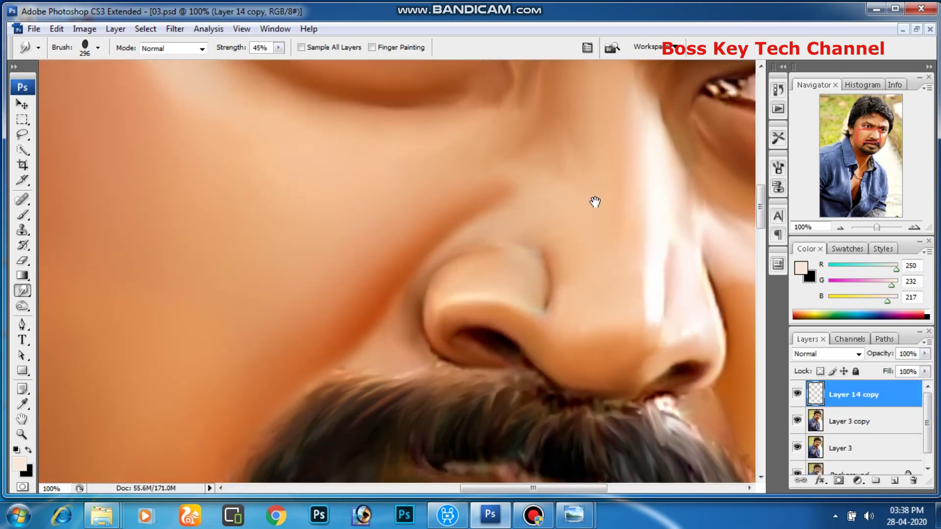
pyautogui.click(893, 482)
pyautogui.press('[')
pyautogui.press('[')
pyautogui.press('[')
# - Smudge pale peach highlights onto the cheek beside the nose
pyautogui.moveTo(294, 235)
pyautogui.mouseDown()
pyautogui.moveTo(338, 300)
pyautogui.moveTo(363, 300)
pyautogui.moveTo(365, 344)
pyautogui.mouseUp()
pyautogui.hotkey('ctrl', 'alt', 'z')
pyautogui.hotkey('ctrl', 'alt', 'z')
pyautogui.hotkey('ctrl', 'alt', 'z')
pyautogui.press('F5')
pyautogui.moveTo(343, 316)
pyautogui.mouseDown()
pyautogui.moveTo(416, 269)
pyautogui.moveTo(409, 280)
pyautogui.mouseUp()
pyautogui.press('F5')
pyautogui.press('Tab')
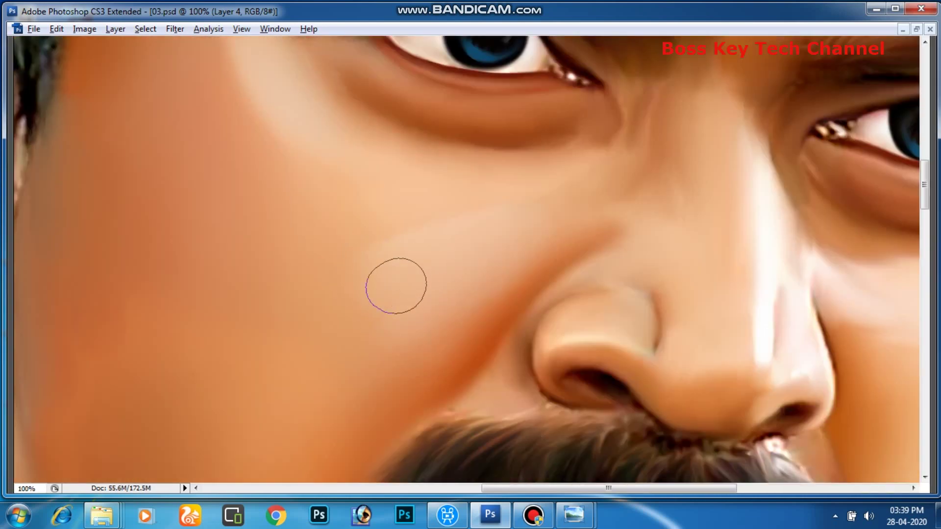
pyautogui.moveTo(396, 286); pyautogui.dragTo(392, 309)
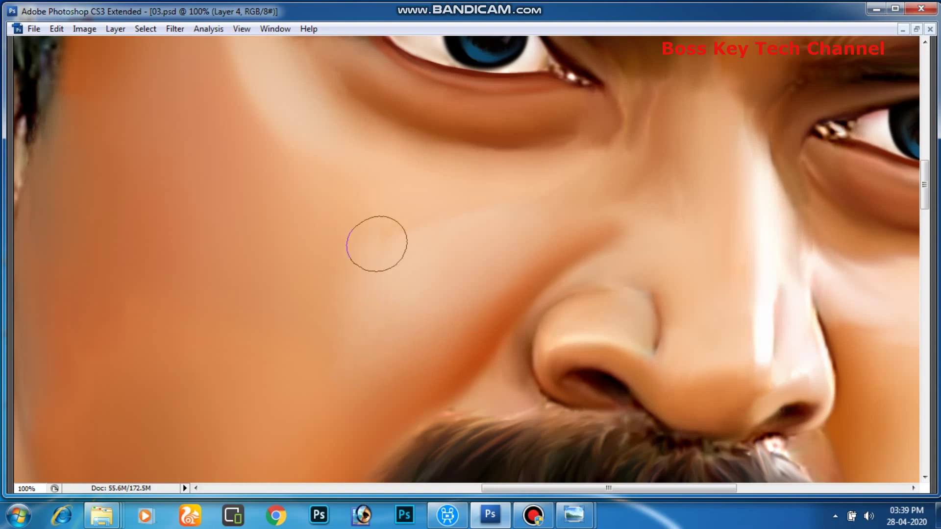
pyautogui.scroll(3, 513, 236)
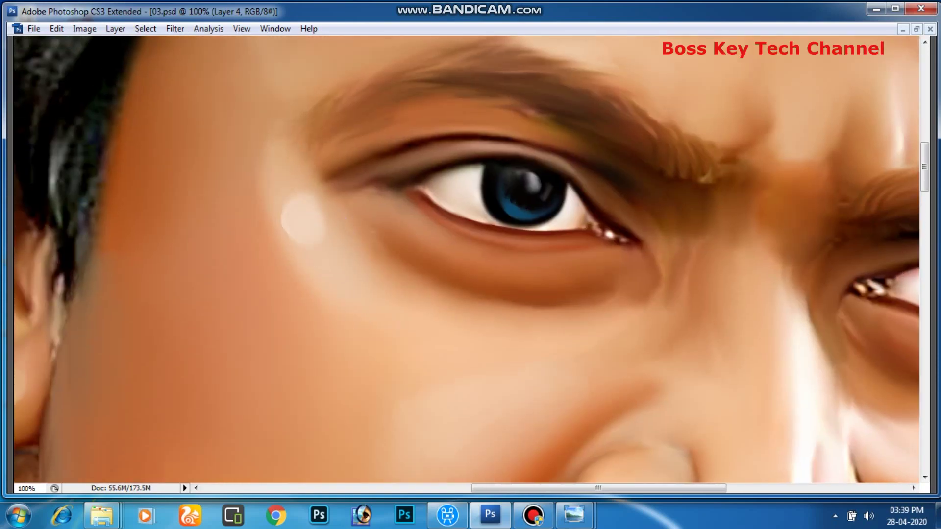
# - Paint pale highlights along the nostril rim and the bottom of the nose
pyautogui.hotkey('ctrl', '-')
pyautogui.hotkey('ctrl', '-')
pyautogui.hotkey('ctrl', '-')
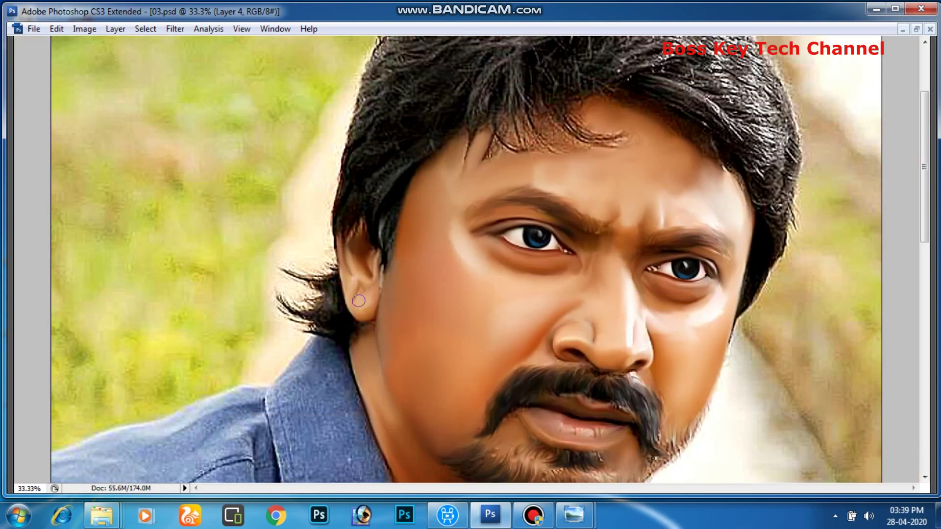
pyautogui.hotkey('ctrl', '+')
pyautogui.hotkey('ctrl', '+')
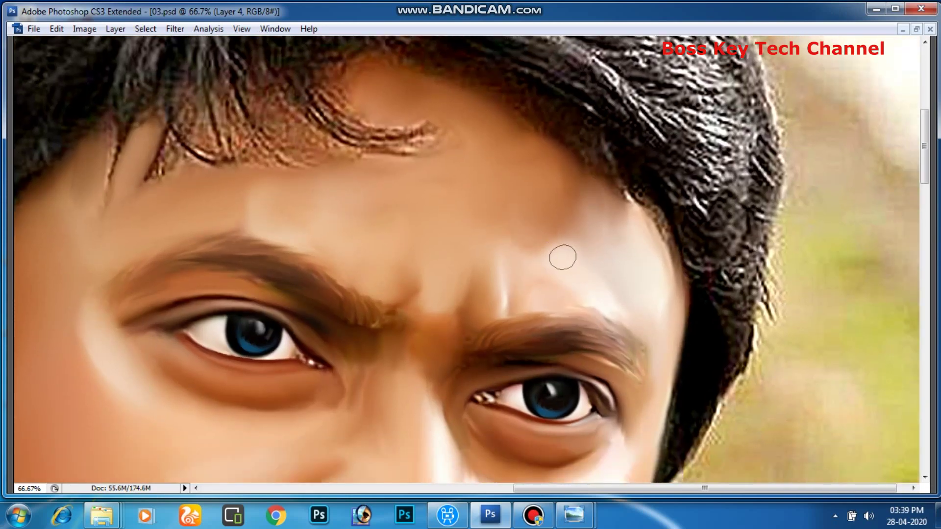
pyautogui.scroll(-5, 562, 257)
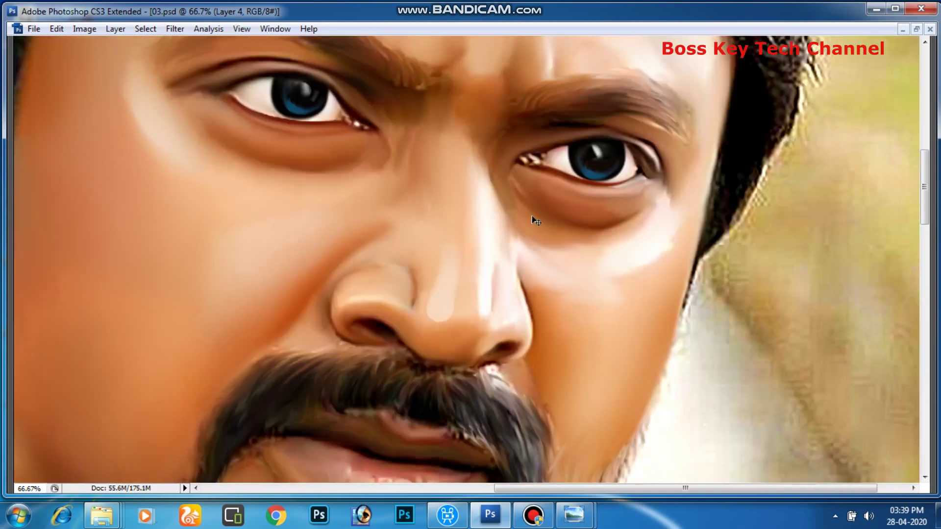
pyautogui.hotkey('ctrl', '0')
pyautogui.moveTo(372, 201); pyautogui.dragTo(504, 304)
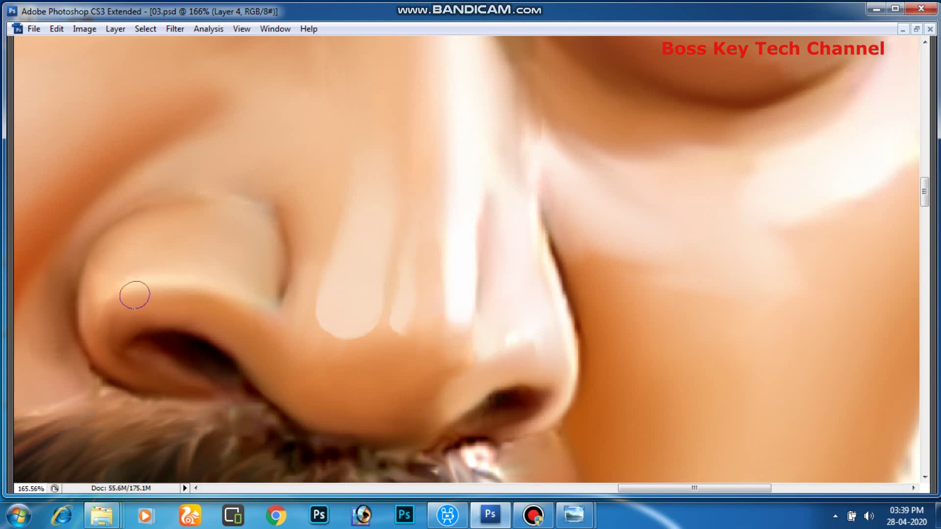
pyautogui.moveTo(198, 291)
pyautogui.mouseDown()
pyautogui.moveTo(233, 292)
pyautogui.moveTo(263, 319)
pyautogui.moveTo(309, 338)
pyautogui.moveTo(292, 313)
pyautogui.mouseUp()
pyautogui.moveTo(319, 342); pyautogui.dragTo(362, 338)
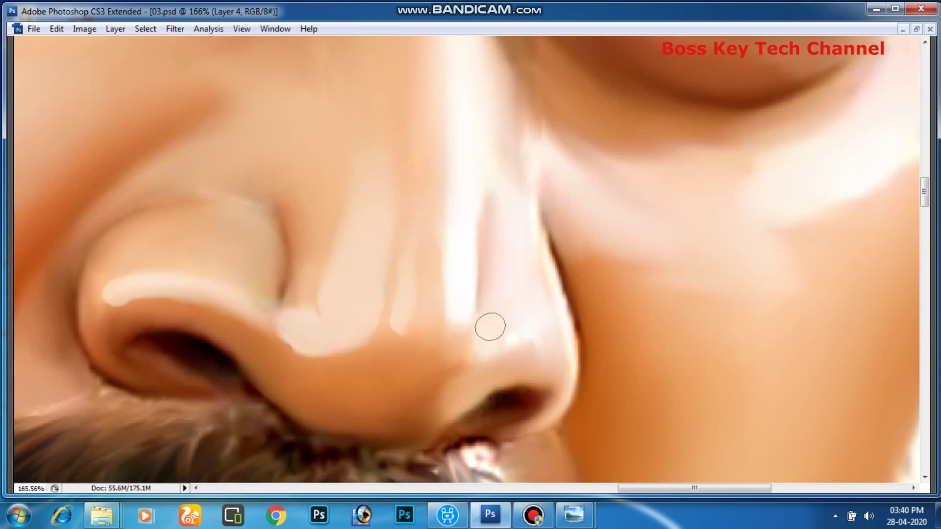
pyautogui.press('Tab')
# - Sample a brown skin shade as the paint colour and reselect the Smudge tool
pyautogui.press('i')
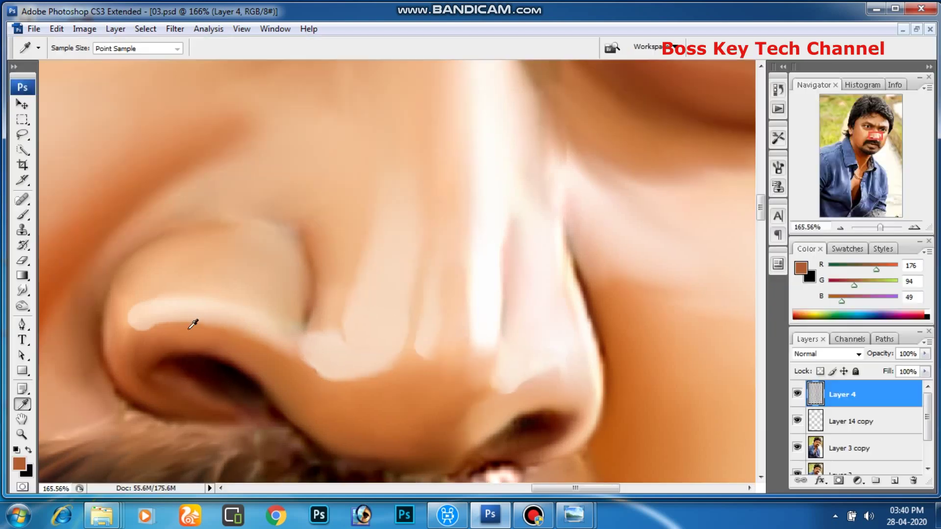
pyautogui.click(20, 463)
pyautogui.click(518, 395)
pyautogui.press('Return')
pyautogui.rightClick(22, 290)
pyautogui.click(64, 317)
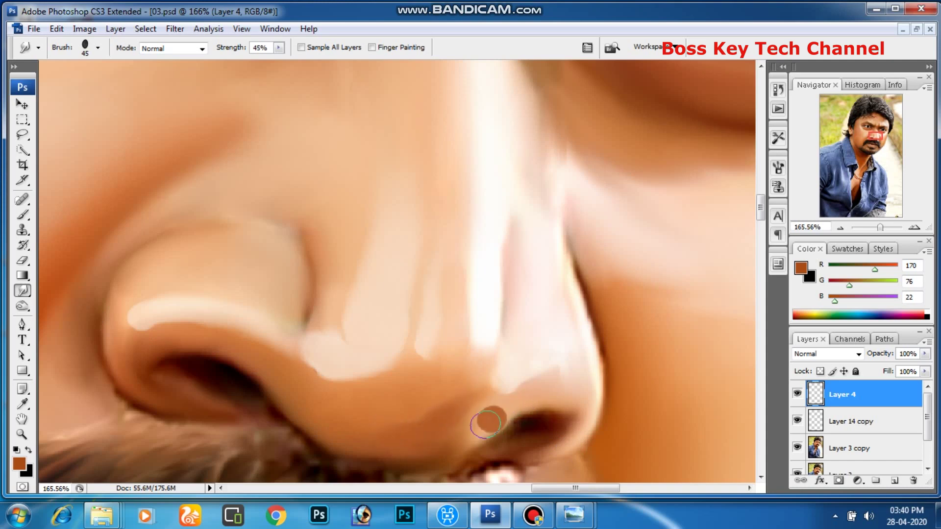
# - Undo the stray brown strokes and deepen the colour to orange-brown (R182 G66 B0)
pyautogui.hotkey('ctrl', 'z')
pyautogui.moveTo(472, 426); pyautogui.dragTo(510, 398)
pyautogui.hotkey('ctrl', 'z')
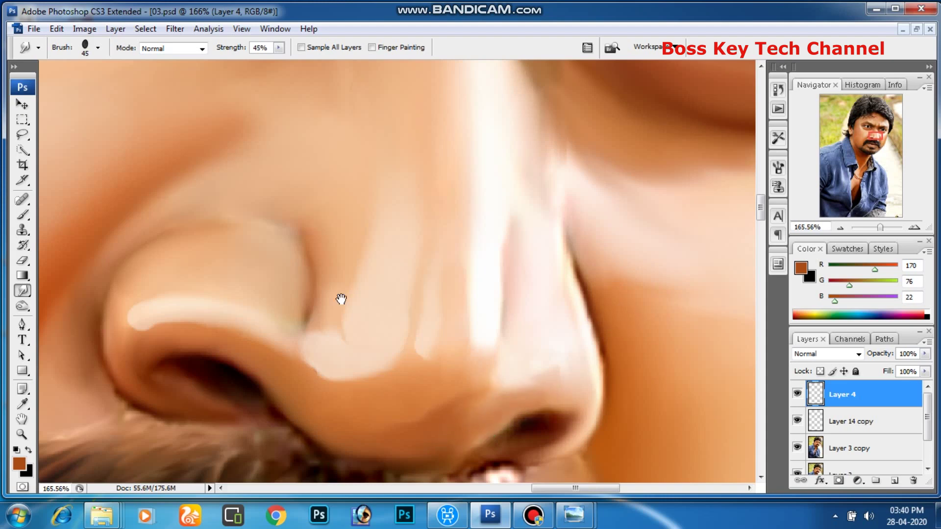
pyautogui.press('i')
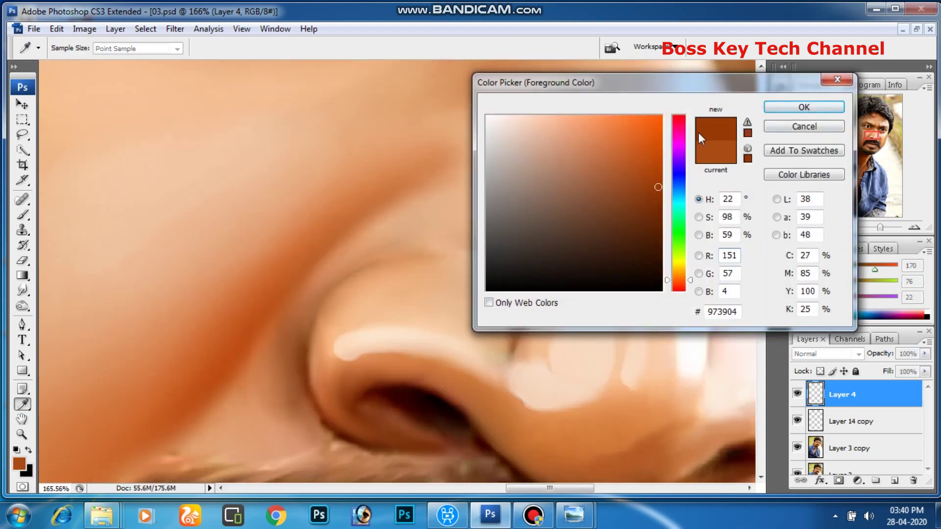
pyautogui.click(804, 107)
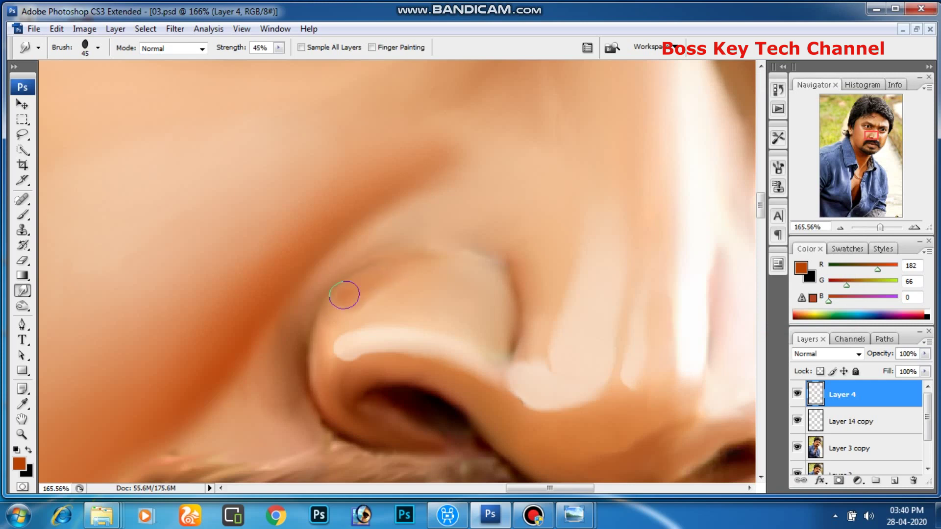
# - Smudge orange-brown shading along the crease above the nostril, then add Layer 5
pyautogui.moveTo(351, 290)
pyautogui.mouseDown()
pyautogui.moveTo(435, 259)
pyautogui.moveTo(508, 272)
pyautogui.moveTo(460, 271)
pyautogui.mouseUp()
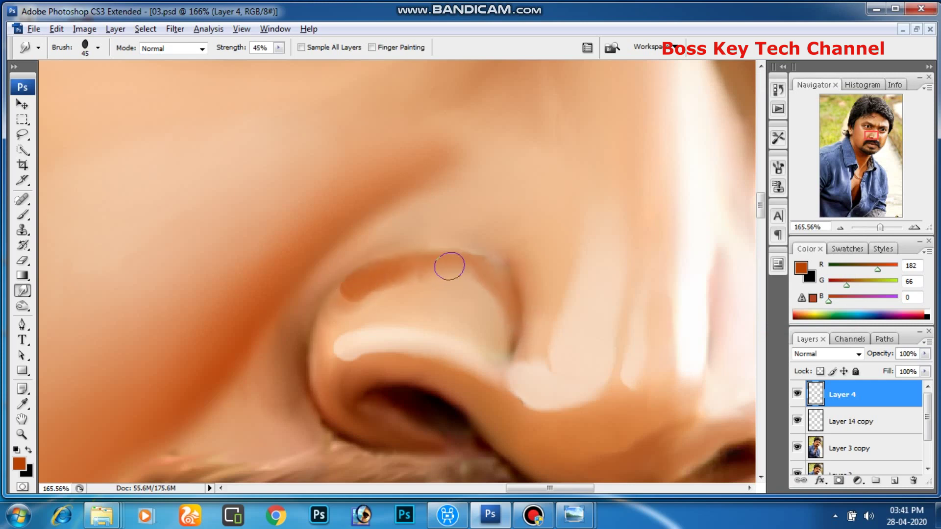
pyautogui.press('[')
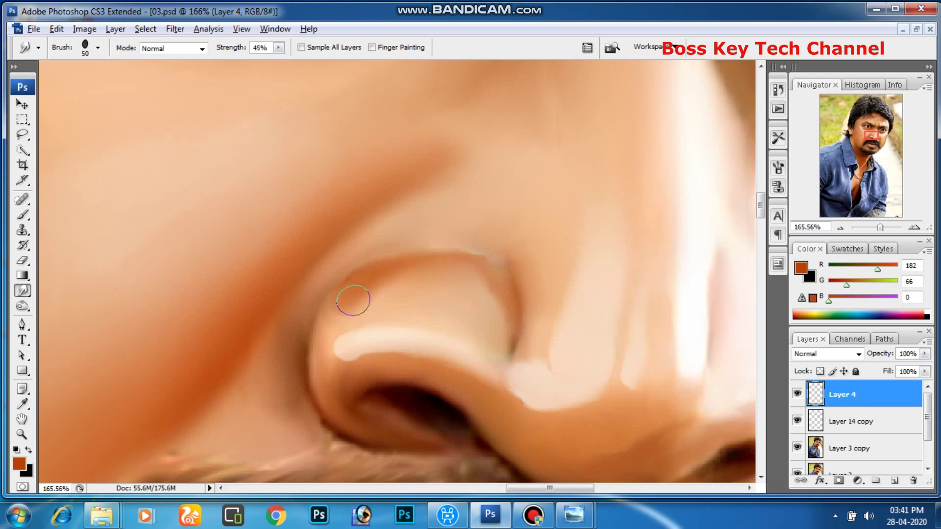
pyautogui.moveTo(351, 298); pyautogui.dragTo(469, 282)
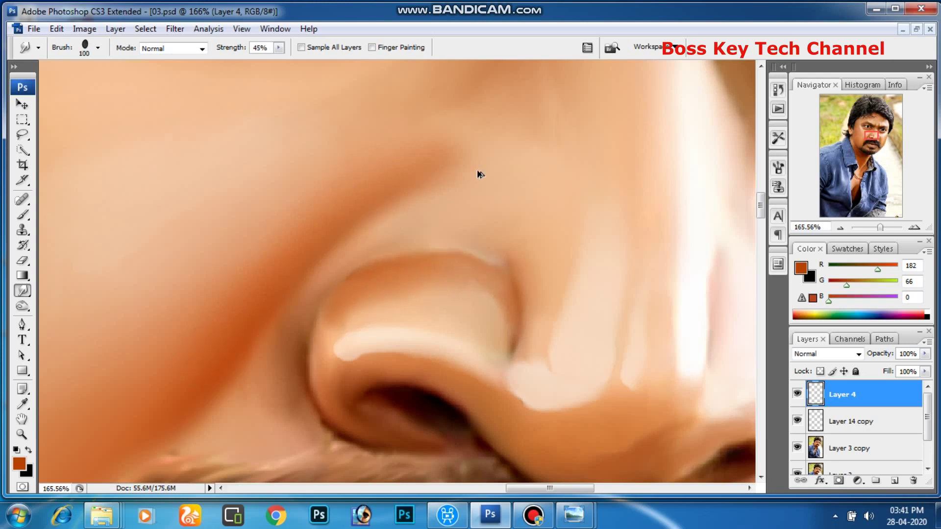
pyautogui.click(894, 481)
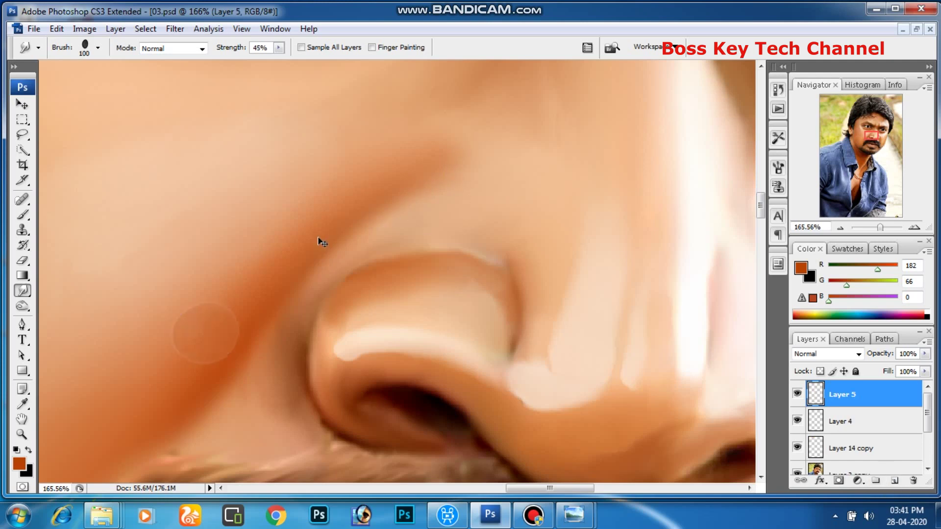
# - Zoom in on the nose and make Layer 4 the working layer
pyautogui.click(83, 48)
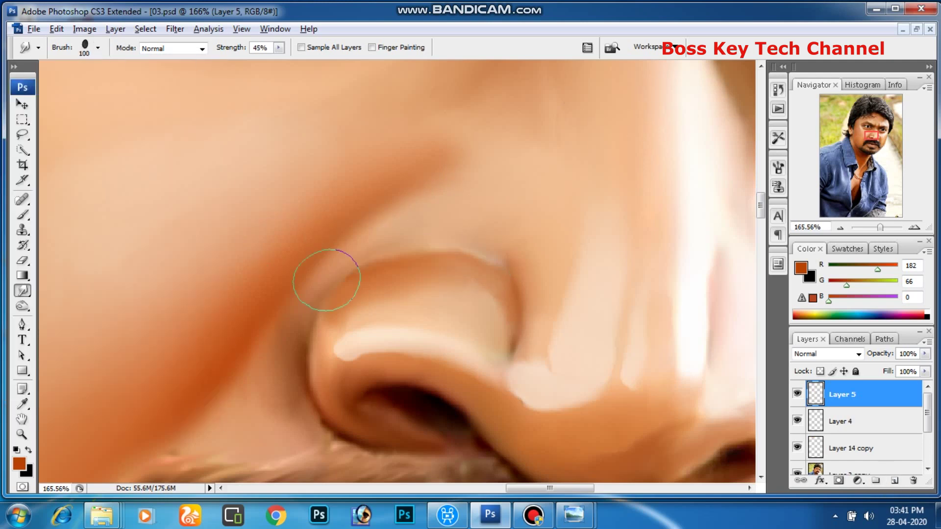
pyautogui.hotkey('ctrl', '-')
pyautogui.hotkey('ctrl', '-')
pyautogui.hotkey('ctrl', '-')
pyautogui.hotkey('ctrl', '-')
pyautogui.hotkey('ctrl', '-')
pyautogui.click(331, 192)
pyautogui.moveTo(331, 191); pyautogui.dragTo(263, 337)
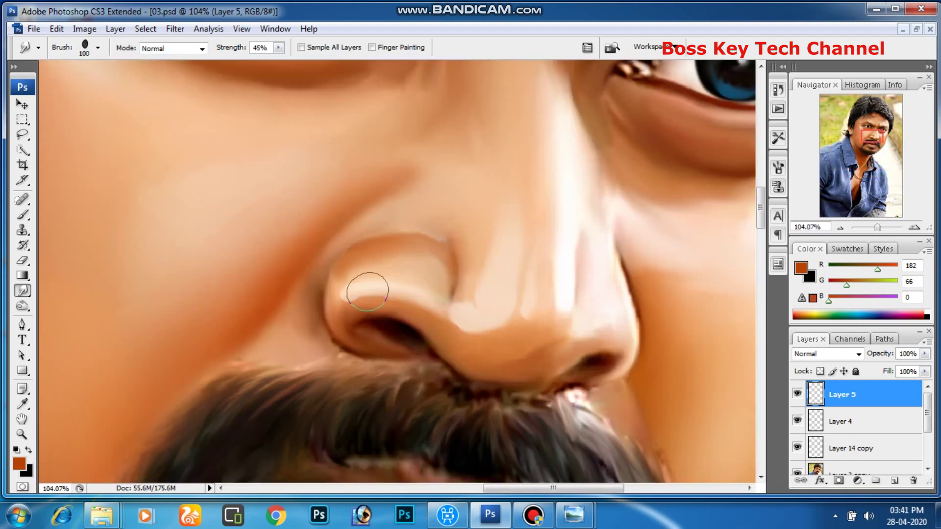
pyautogui.keyDown('ctrl'); pyautogui.rightClick(350, 299); pyautogui.keyUp('ctrl')
pyautogui.click(375, 300)
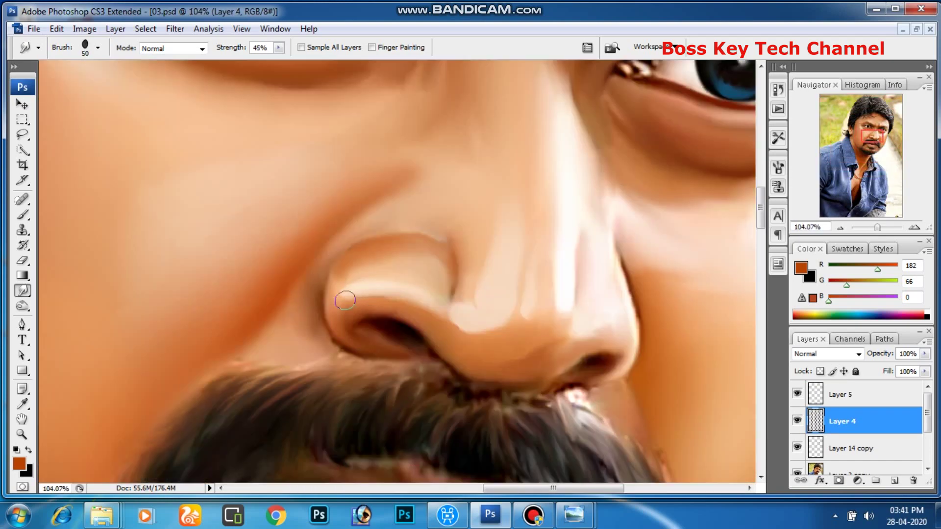
pyautogui.moveTo(613, 314)
pyautogui.mouseDown()
pyautogui.moveTo(481, 262)
pyautogui.moveTo(550, 250)
pyautogui.mouseUp()
pyautogui.hotkey('ctrl', '-')
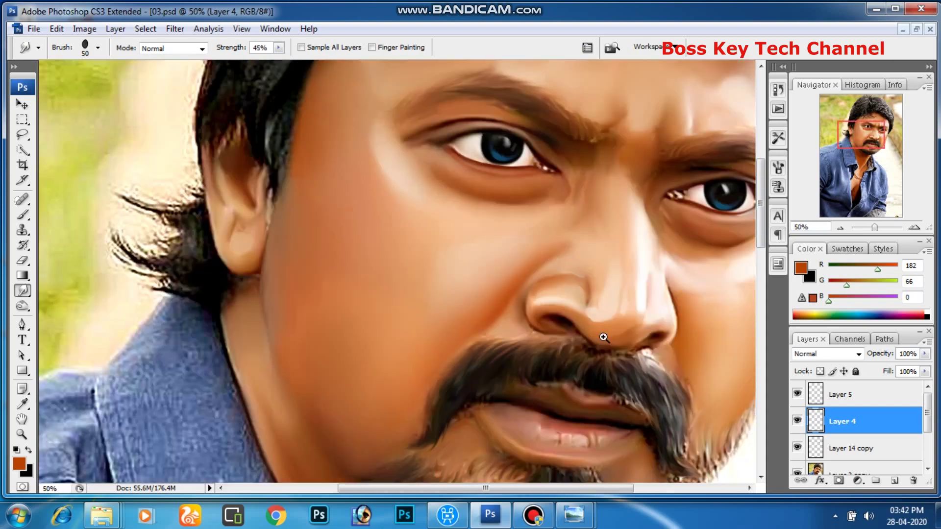
pyautogui.hotkey('ctrl', 'alt', '0')
pyautogui.hotkey('ctrl', '+')
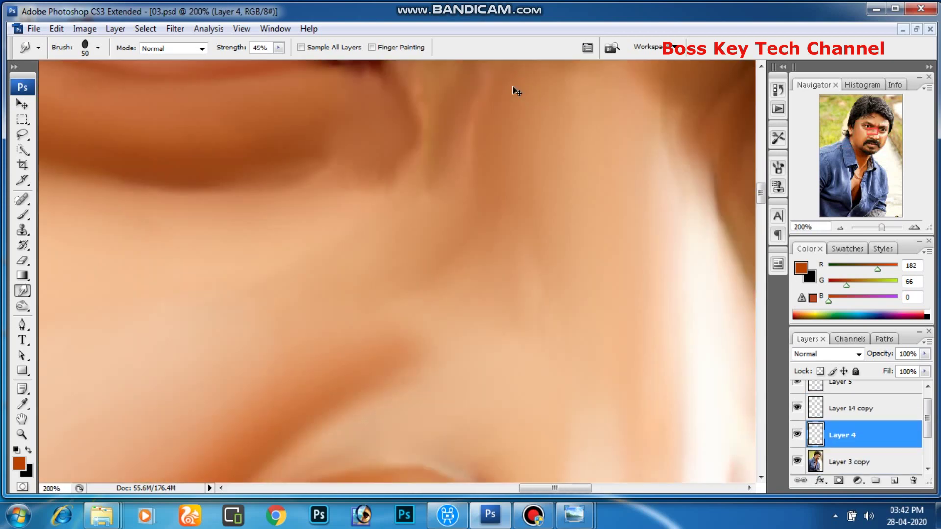
pyautogui.hotkey('ctrl', '-')
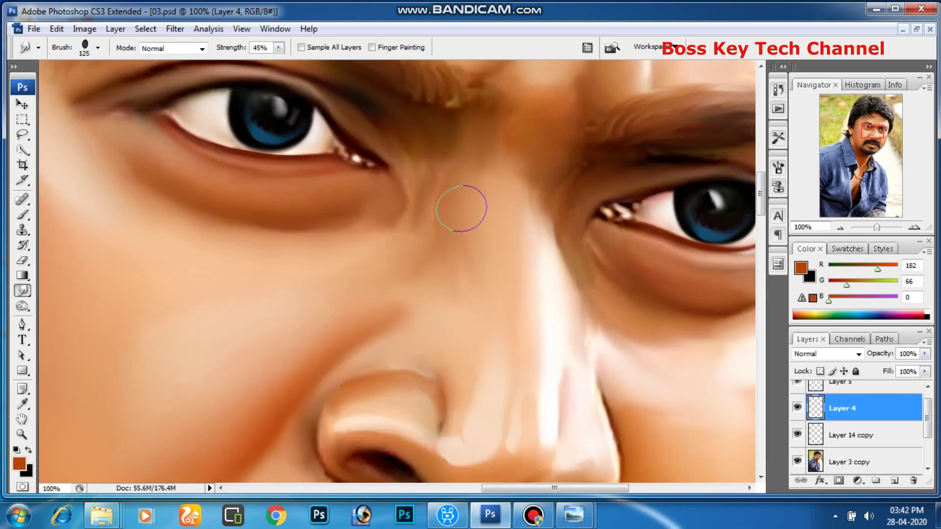
# - Make Layer 3 copy the working layer, enlarge the brush and zoom in on the mouth
pyautogui.hotkey('alt', '[')
pyautogui.hotkey('alt', '[')
pyautogui.press(']')
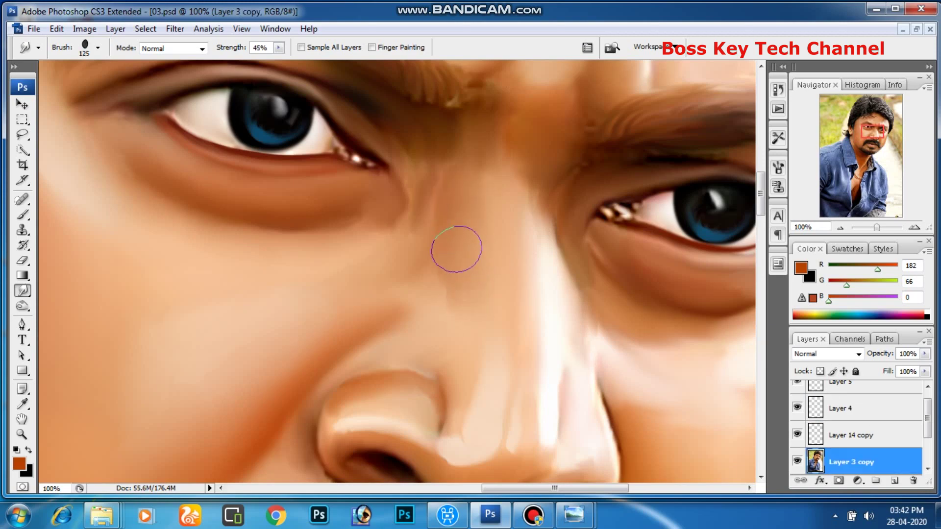
pyautogui.hotkey('ctrl', '-')
pyautogui.hotkey('ctrl', '-')
pyautogui.hotkey('ctrl', '-')
pyautogui.hotkey('ctrl', '-')
pyautogui.hotkey('ctrl', '-')
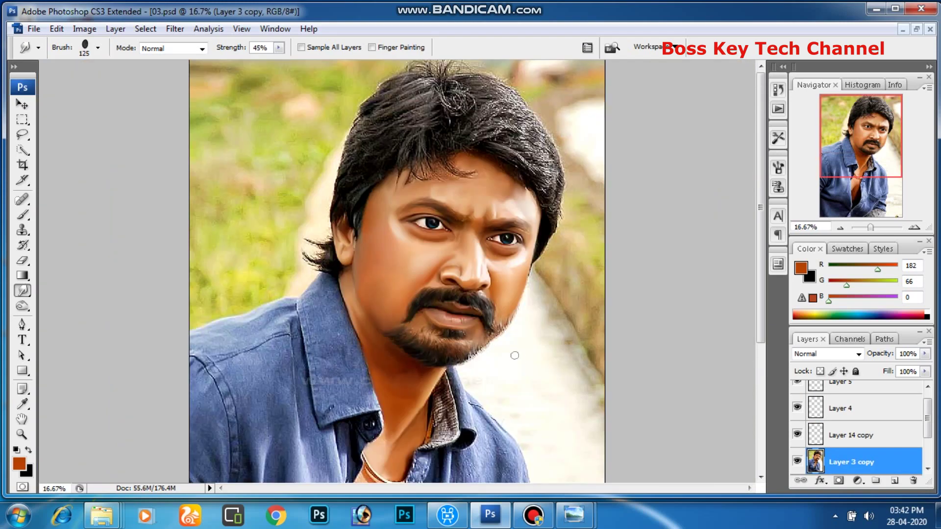
pyautogui.press('Tab')
pyautogui.hotkey('ctrl', '+')
pyautogui.hotkey('ctrl', '+')
pyautogui.moveTo(659, 327); pyautogui.dragTo(470, 275)
# - Set white as the foreground painting colour
pyautogui.press('Tab')
pyautogui.click(19, 463)
pyautogui.click(487, 111)
pyautogui.click(802, 105)
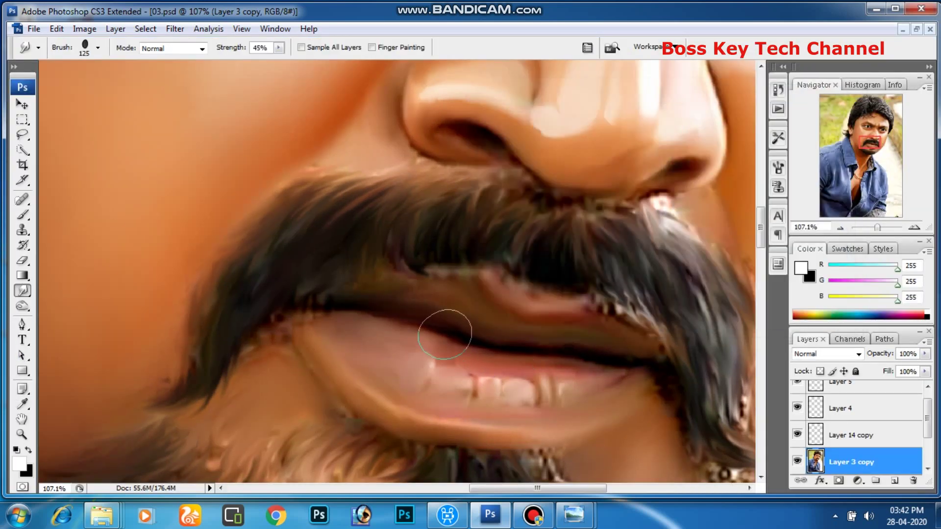
# - Add a new layer and turn a Pen path traced around the nostril into a selection
pyautogui.click(893, 482)
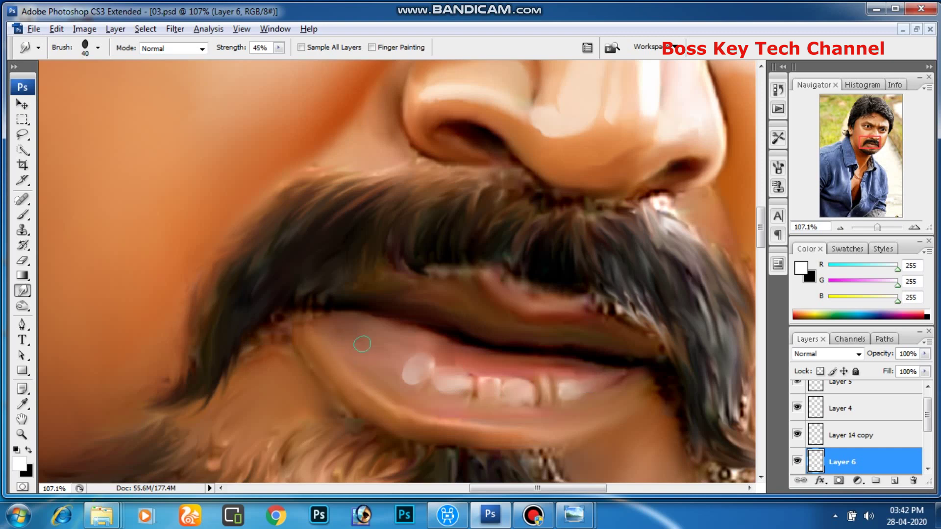
pyautogui.scroll(4, 591, 226)
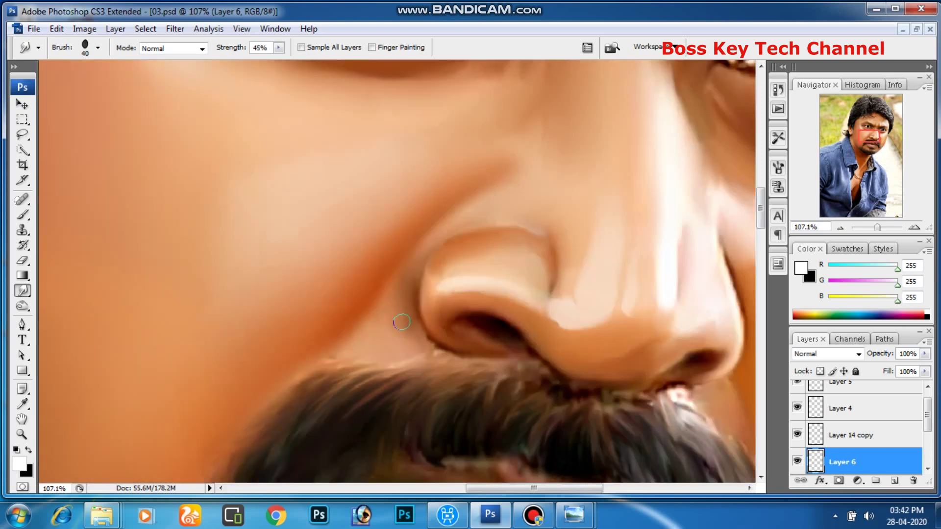
pyautogui.press('p')
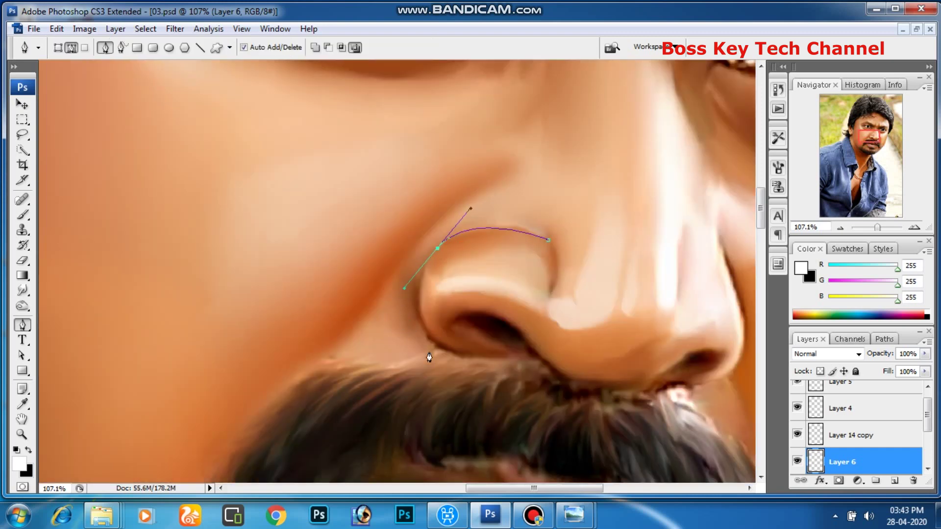
pyautogui.moveTo(536, 370); pyautogui.dragTo(546, 352)
pyautogui.click(571, 264)
pyautogui.hotkey('ctrl', 'Return')
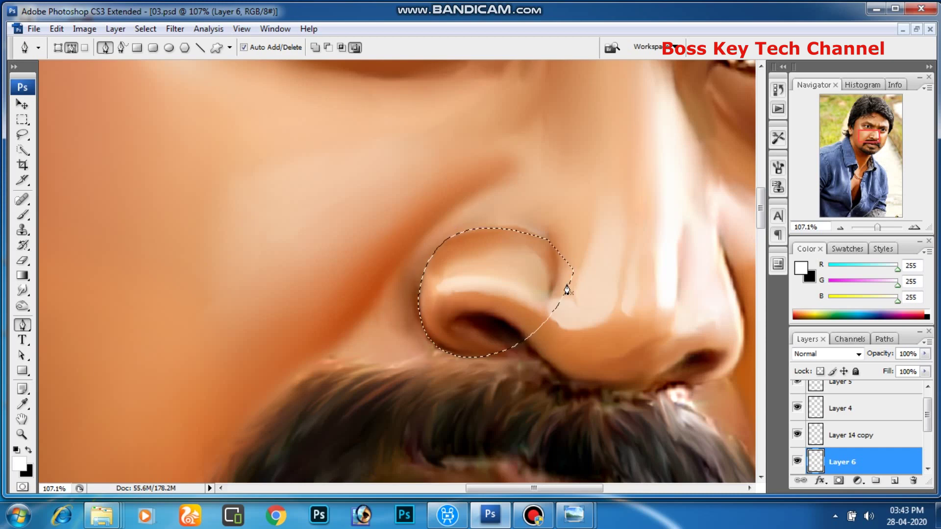
# - Set the paint colour to a dark brown (R151 G60 B0)
pyautogui.press('i')
pyautogui.click(74, 431)
pyautogui.click(19, 463)
pyautogui.click(666, 187)
pyautogui.click(793, 104)
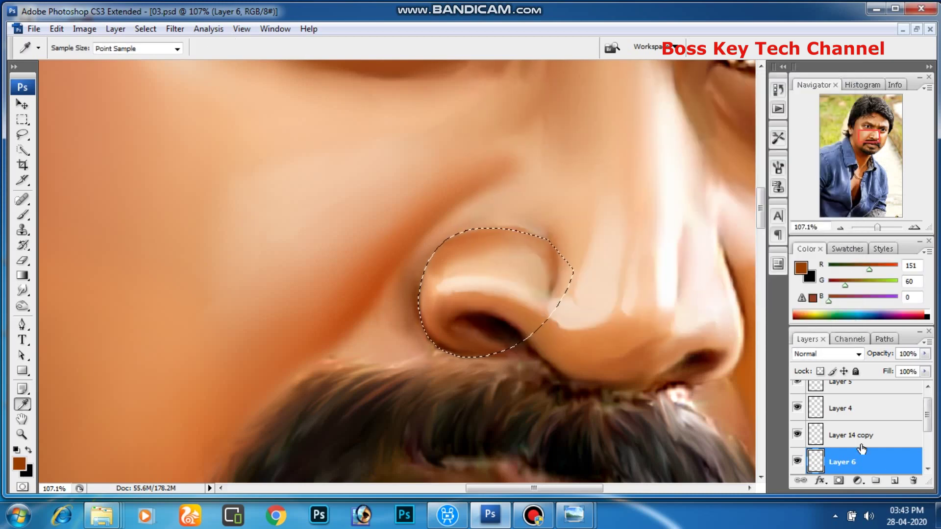
# - On a new layer, brush dark brown shading into the nostril selection at 54% opacity
pyautogui.click(894, 480)
pyautogui.press('b')
pyautogui.press('[')
pyautogui.press('[')
pyautogui.press('[')
pyautogui.press('[')
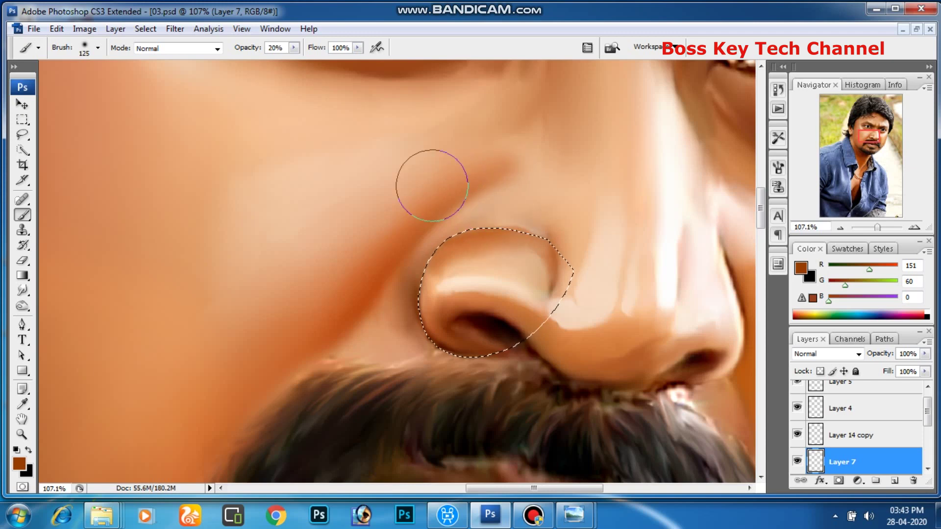
pyautogui.moveTo(297, 49); pyautogui.dragTo(318, 61)
pyautogui.press(']')
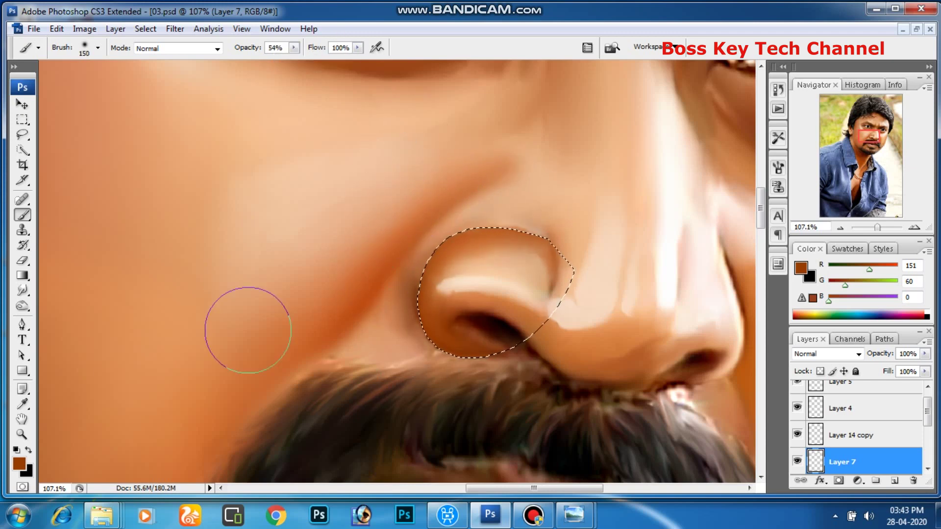
pyautogui.press('[')
pyautogui.press('[')
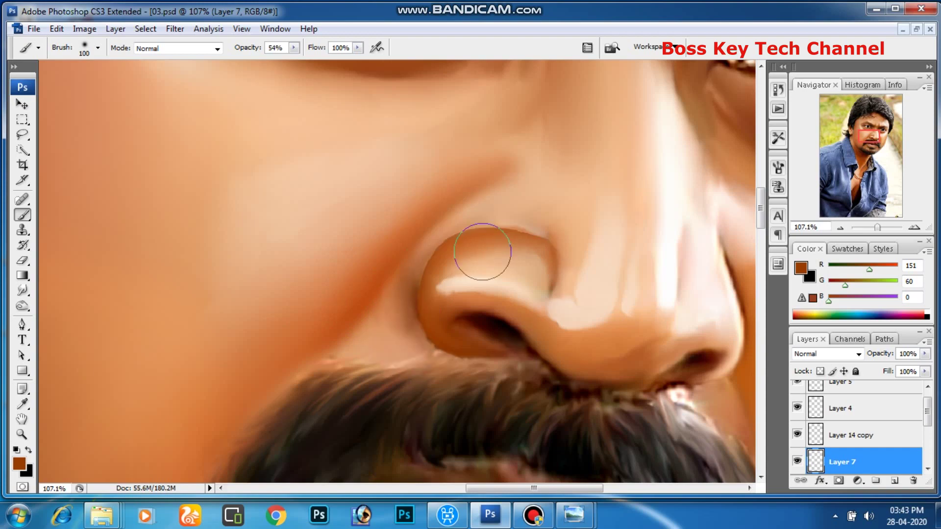
# - Make Layer 7 active and restore the nostril selection with its outline hidden
pyautogui.hotkey('ctrl', 'd')
pyautogui.hotkey('ctrl', '-')
pyautogui.hotkey('ctrl', '-')
pyautogui.hotkey('ctrl', '-')
pyautogui.hotkey('ctrl', 'alt', '0')
pyautogui.keyDown('ctrl'); pyautogui.rightClick(406, 304); pyautogui.keyUp('ctrl')
pyautogui.click(416, 302)
pyautogui.hotkey('ctrl', 'shift', 'd')
pyautogui.hotkey('ctrl', 'h')
# - Soften the nostril shading on Layer 7 with a 2.7-pixel Gaussian blur
pyautogui.click(175, 29)
pyautogui.click(369, 211)
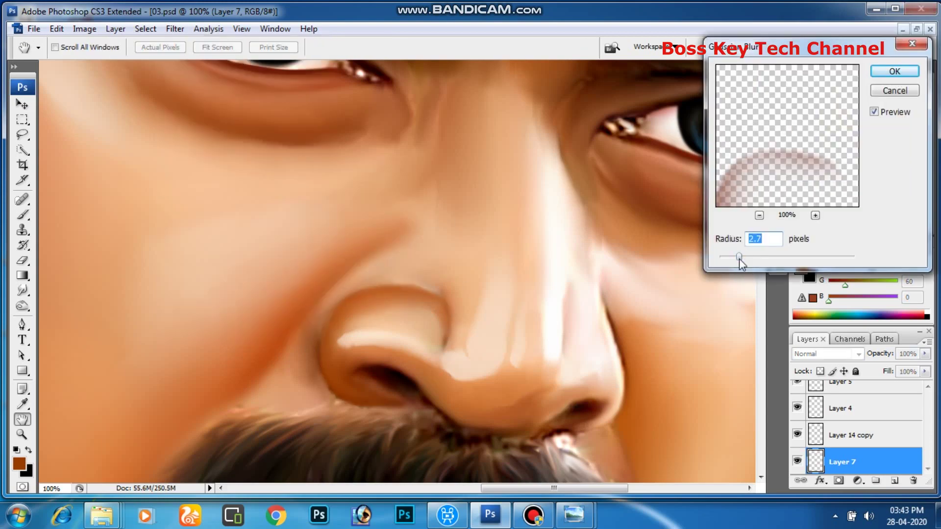
pyautogui.press('Return')
pyautogui.press('p')
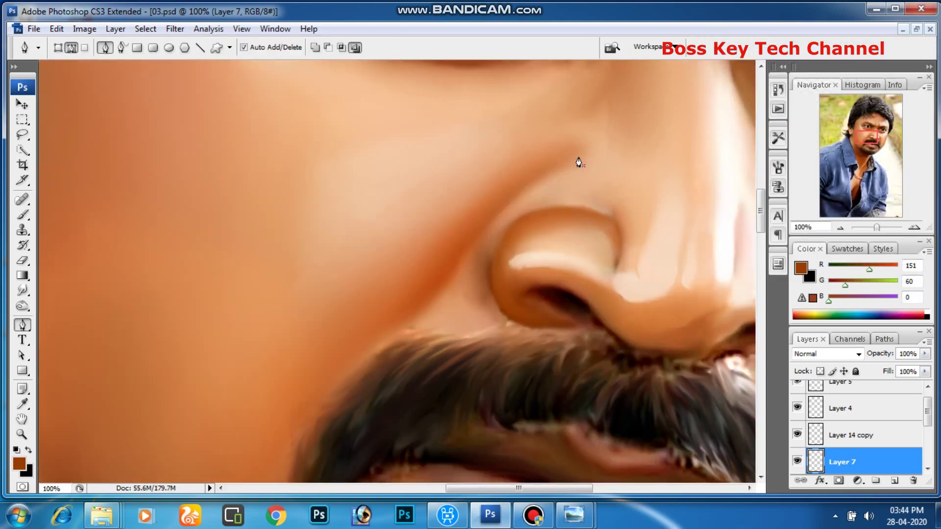
# - Select the cheek beside the nose, shade it on a new layer and soften it with Gaussian Blur
pyautogui.click(275, 473)
pyautogui.click(497, 89)
pyautogui.click(577, 157)
pyautogui.hotkey('ctrl', 'Return')
pyautogui.click(894, 480)
pyautogui.press('b')
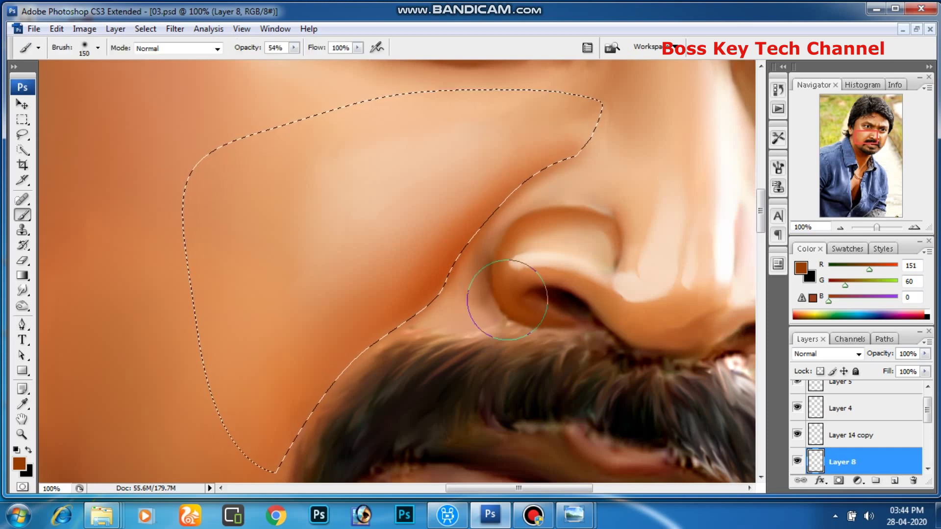
pyautogui.press('F12')
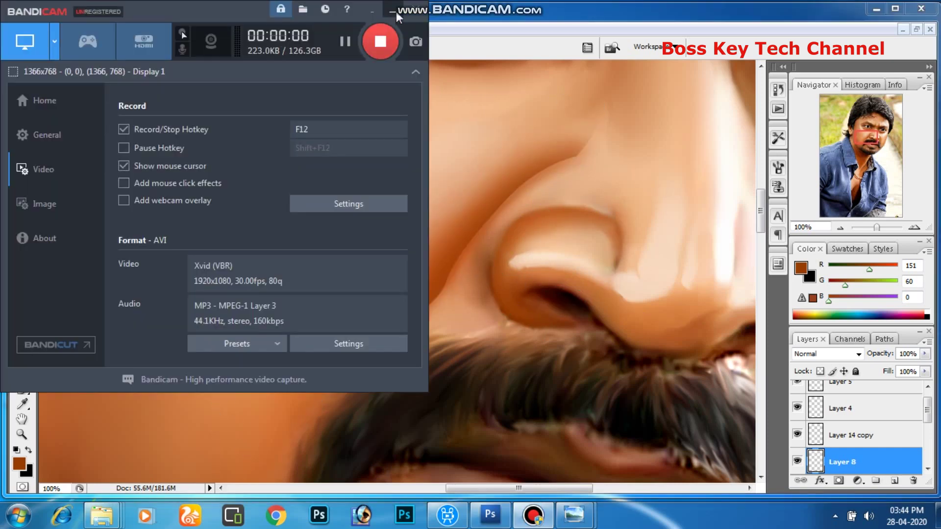
pyautogui.click(175, 29)
pyautogui.click(367, 219)
pyautogui.press('Return')
# - Trace a pen path along the nose crease around the nostril and make it a selection
pyautogui.click(22, 261)
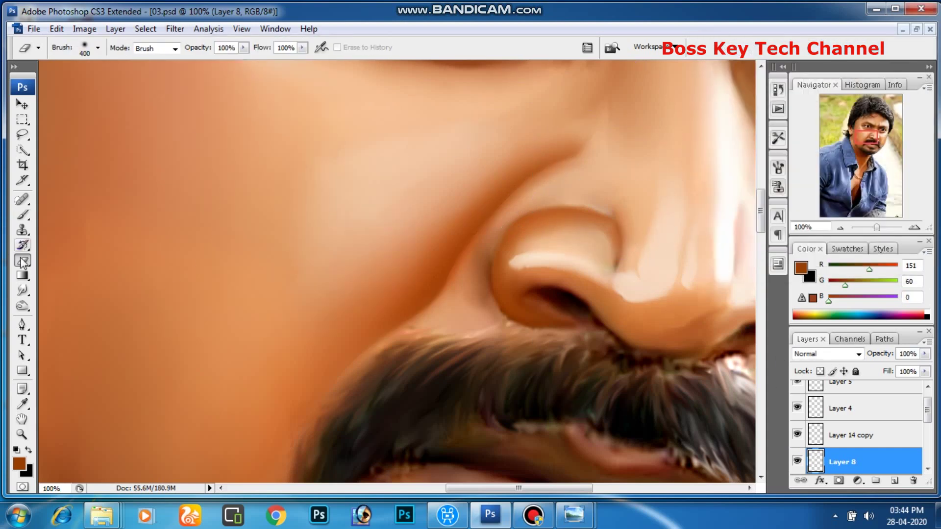
pyautogui.click(23, 325)
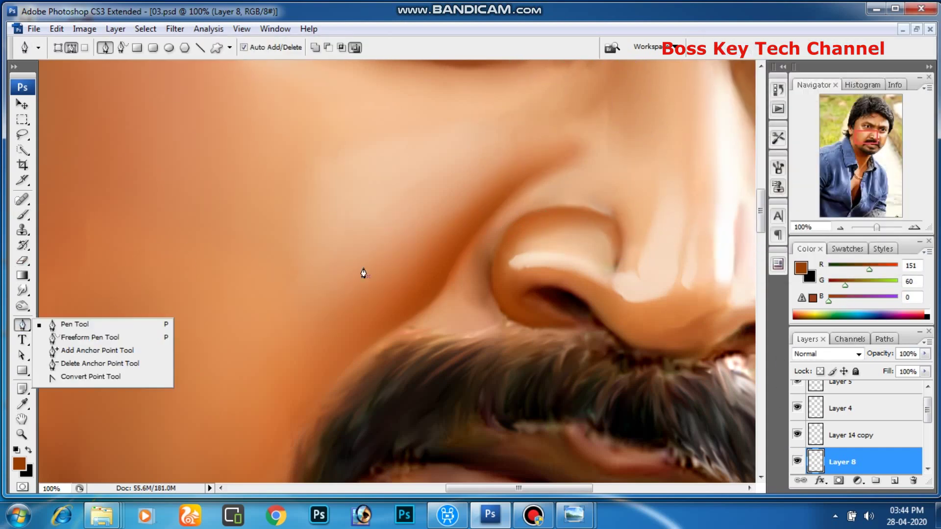
pyautogui.click(330, 294)
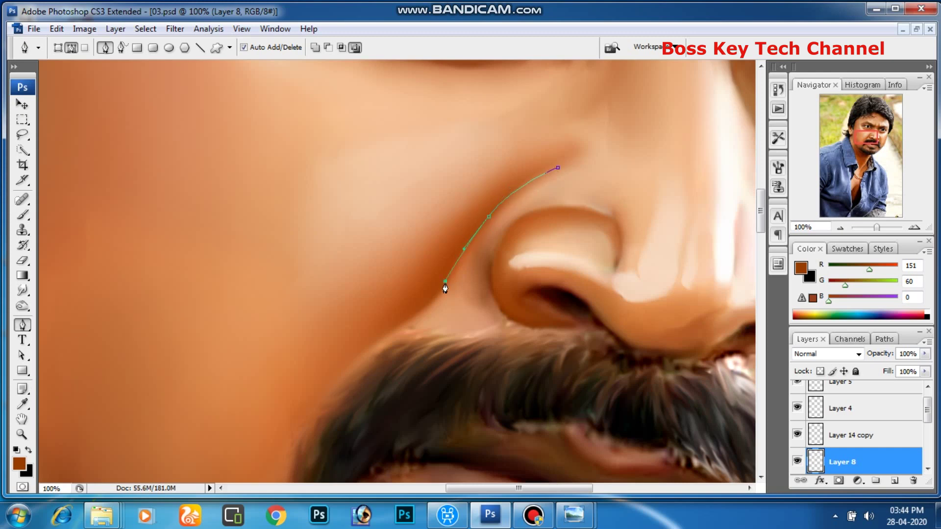
pyautogui.moveTo(548, 142); pyautogui.dragTo(556, 165)
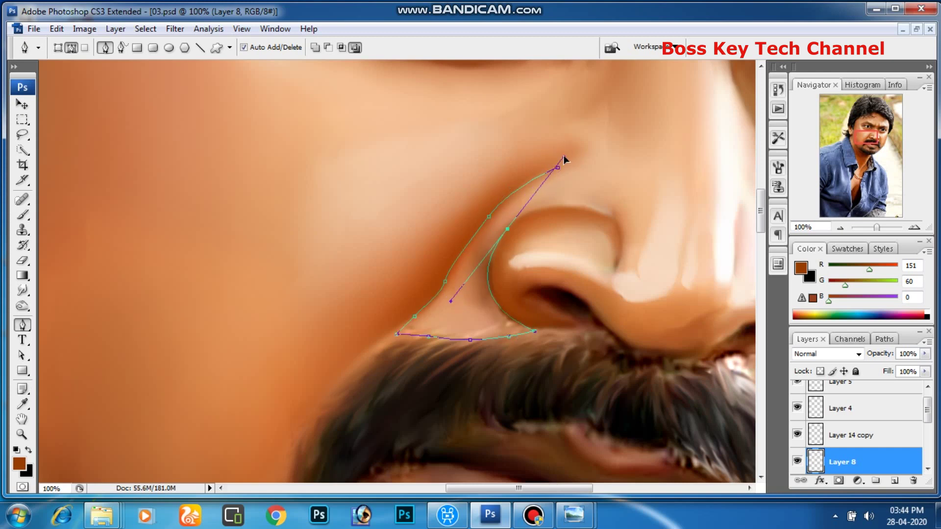
pyautogui.moveTo(618, 223); pyautogui.dragTo(684, 265)
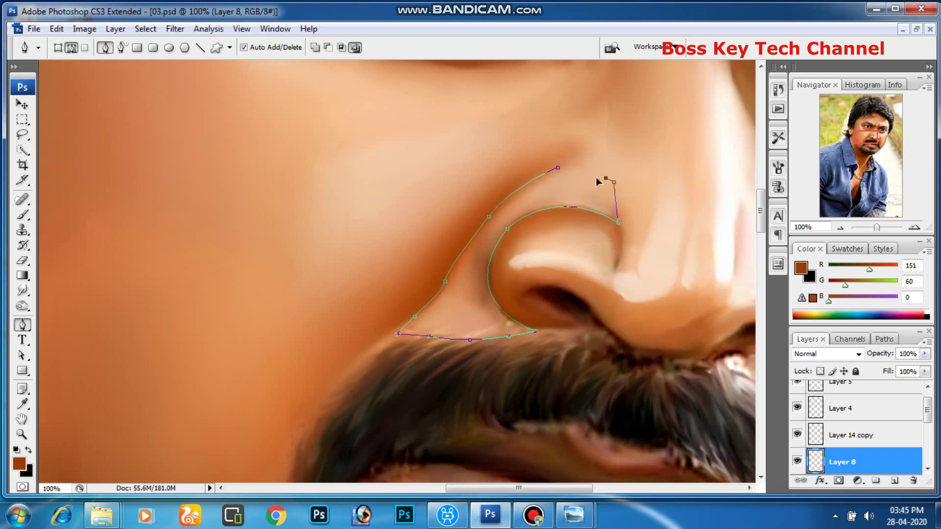
pyautogui.click(535, 172)
pyautogui.hotkey('ctrl', 'Return')
# - Paint a sampled warm skin tone around the nostril crease on a new layer
pyautogui.press('i')
pyautogui.click(441, 230)
pyautogui.press('b')
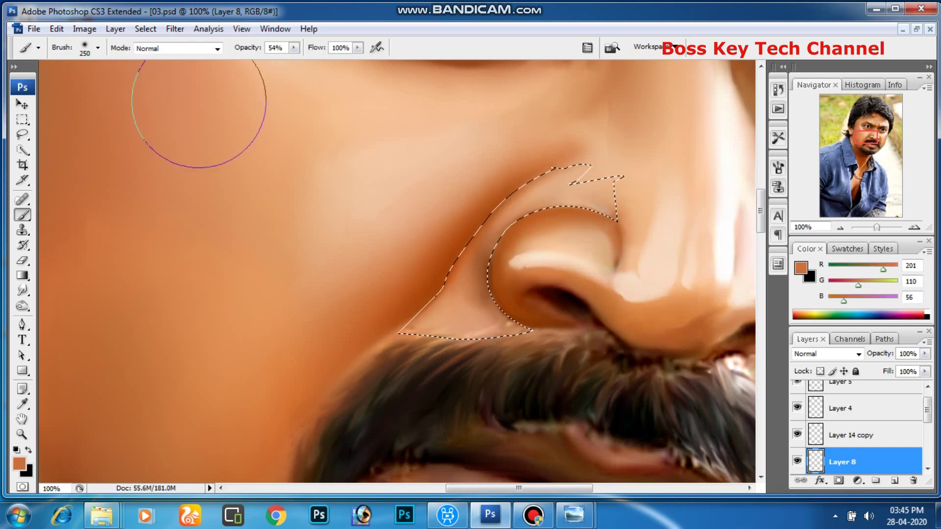
pyautogui.click(875, 481)
pyautogui.moveTo(534, 336); pyautogui.dragTo(498, 312)
pyautogui.hotkey('ctrl', 'd')
pyautogui.hotkey('ctrl', 'shift', 'd')
# - Paint a near-white highlight inside the crease selection with a larger brush
pyautogui.press('i')
pyautogui.click(19, 463)
pyautogui.click(489, 137)
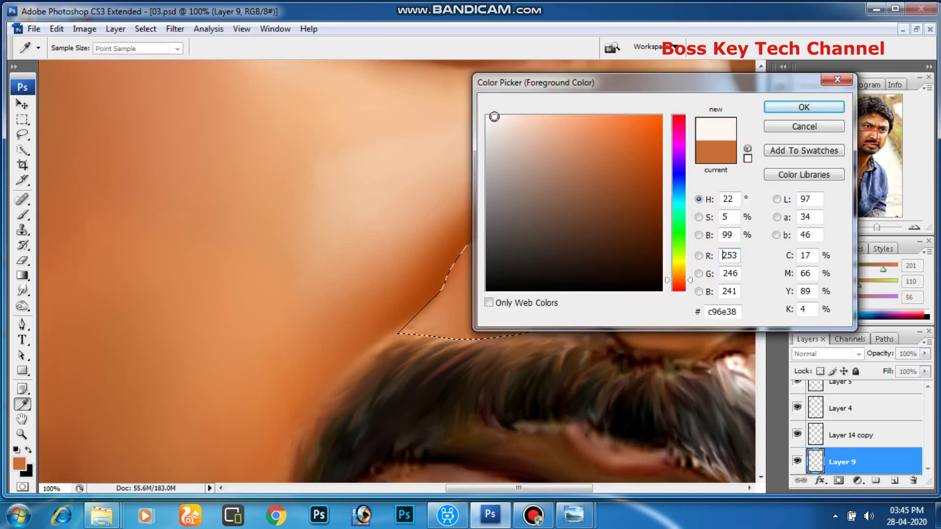
pyautogui.click(805, 104)
pyautogui.press('b')
pyautogui.press(']')
pyautogui.press(']')
pyautogui.press(']')
pyautogui.moveTo(483, 419); pyautogui.dragTo(557, 377)
# - Soften the crease highlight with a 2.7-pixel Gaussian Blur
pyautogui.hotkey('ctrl', 'd')
pyautogui.click(175, 29)
pyautogui.click(378, 219)
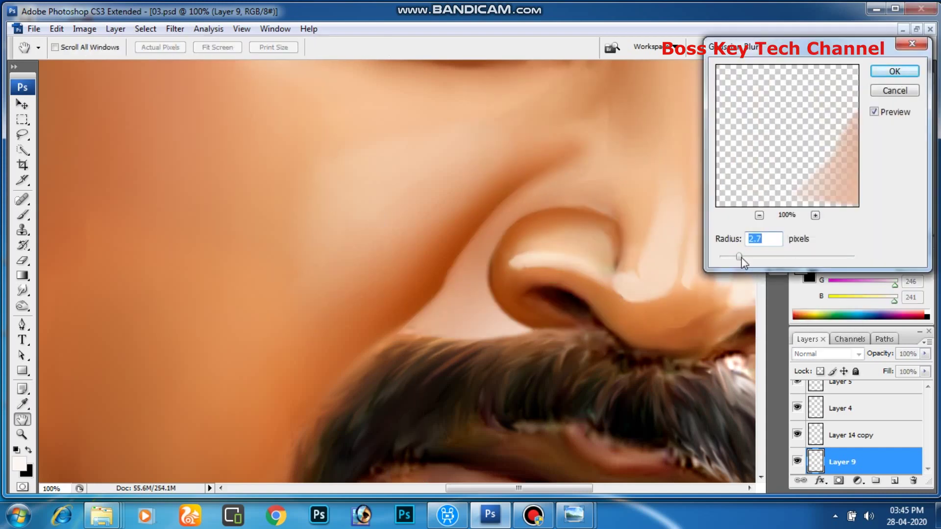
pyautogui.press('Return')
pyautogui.hotkey('ctrl', '-')
pyautogui.hotkey('ctrl', '-')
pyautogui.hotkey('ctrl', '-')
pyautogui.hotkey('ctrl', '-')
pyautogui.hotkey('ctrl', '-')
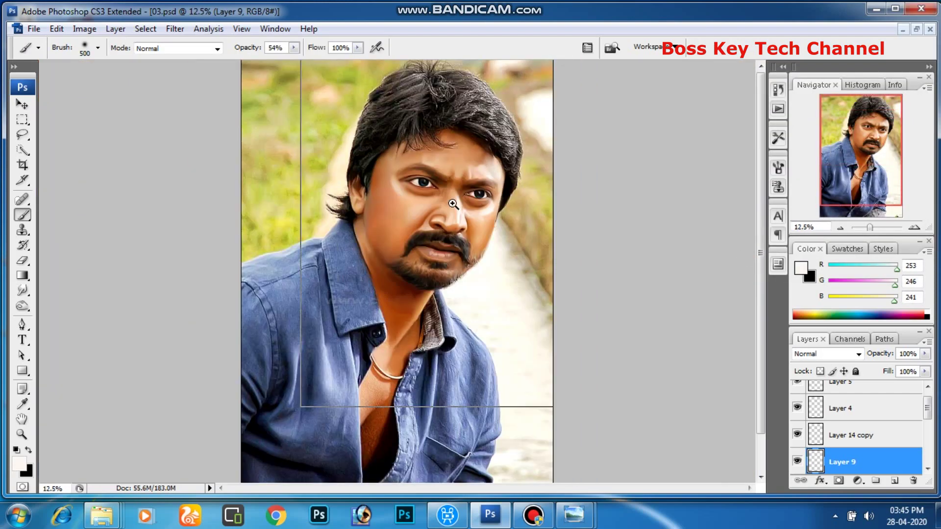
# - Trace the cheek area between nostril and moustache with the Pen and make it a selection
pyautogui.keyDown('ctrl'); pyautogui.click(452, 203); pyautogui.keyUp('ctrl')
pyautogui.press('p')
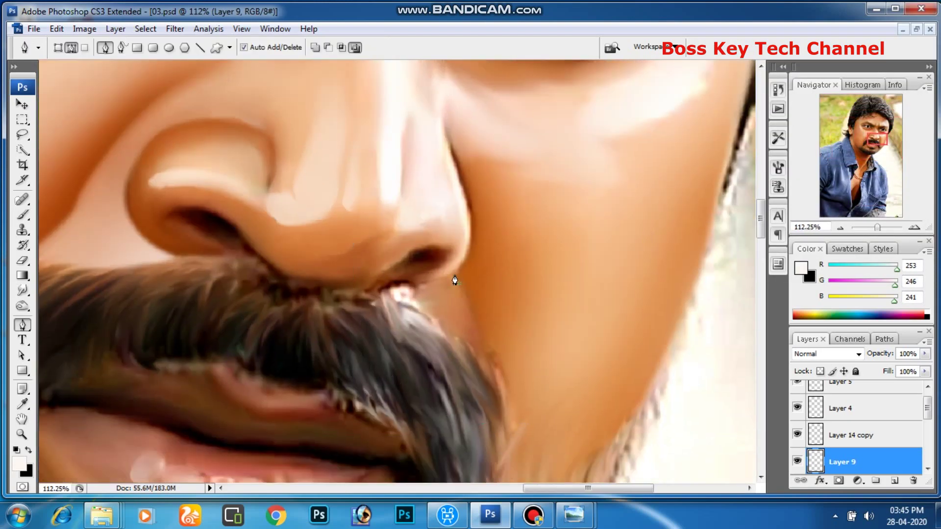
pyautogui.click(455, 275)
pyautogui.hotkey('ctrl', 'Return')
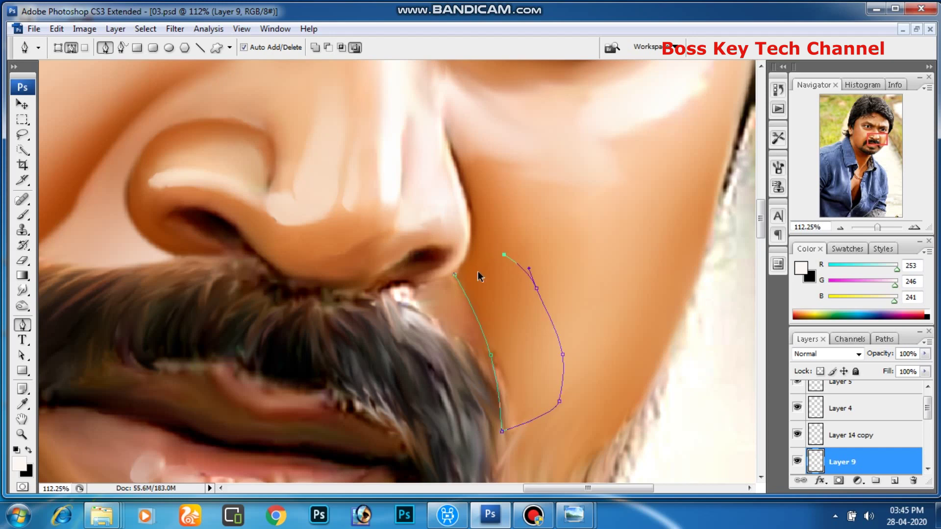
pyautogui.moveTo(632, 326); pyautogui.dragTo(639, 294)
pyautogui.moveTo(638, 193); pyautogui.dragTo(627, 171)
pyautogui.moveTo(577, 146); pyautogui.dragTo(549, 146)
pyautogui.moveTo(509, 164); pyautogui.dragTo(500, 173)
pyautogui.moveTo(491, 187); pyautogui.dragTo(486, 201)
pyautogui.hotkey('ctrl', 'Return')
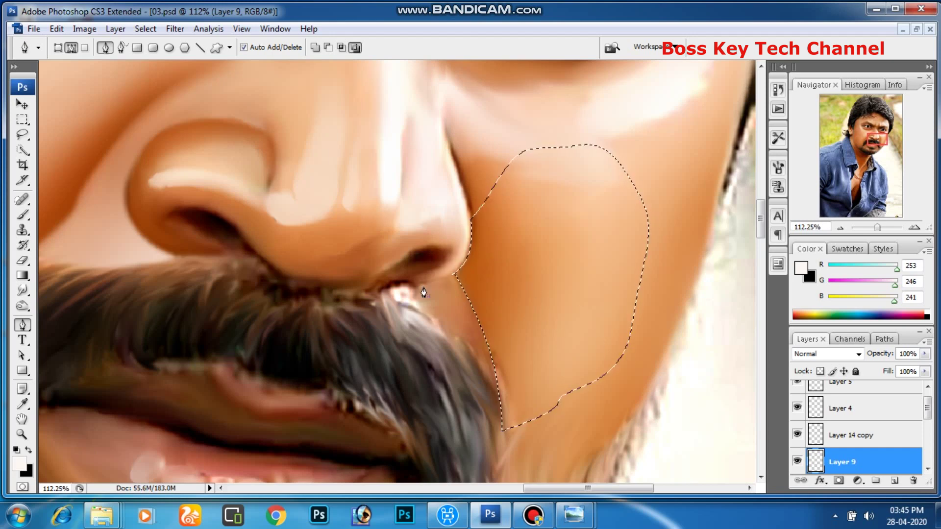
# - Paint sampled brown shading at 81% opacity on a new layer and blur it 3.1 pixels
pyautogui.press('i')
pyautogui.click(152, 201)
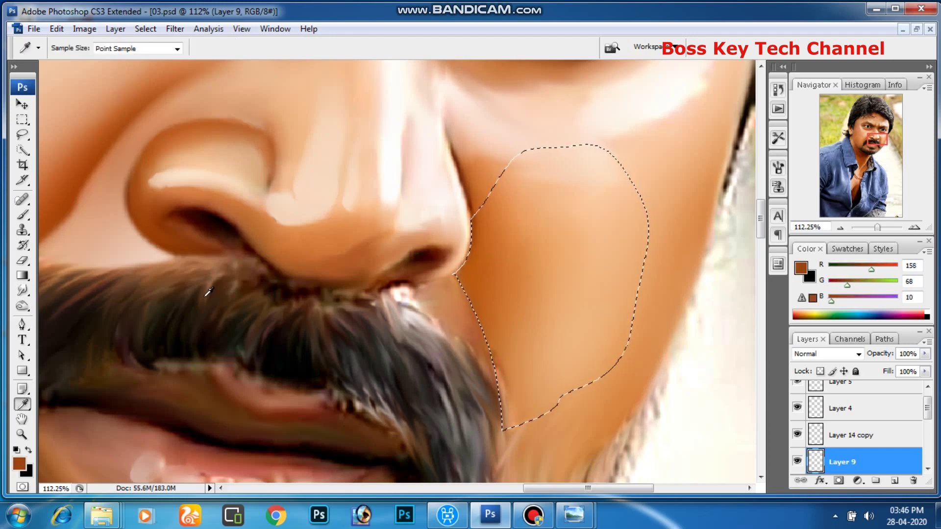
pyautogui.press('b')
pyautogui.click(892, 480)
pyautogui.press('[')
pyautogui.press('[')
pyautogui.press('[')
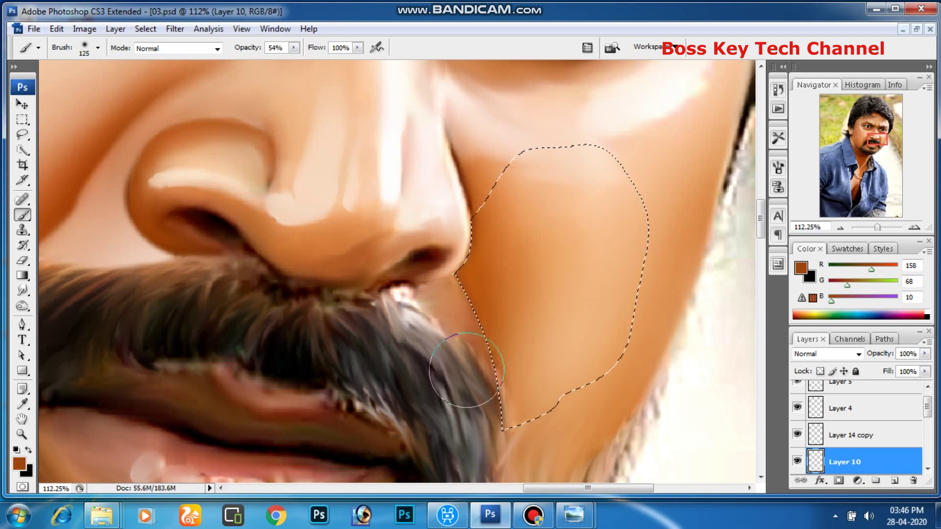
pyautogui.click(294, 47)
pyautogui.moveTo(295, 61); pyautogui.dragTo(313, 61)
pyautogui.hotkey('ctrl', 'd')
pyautogui.click(175, 29)
pyautogui.click(363, 218)
pyautogui.press('Return')
# - Outline the area beside the moustache and paint it with a lighter skin tone
pyautogui.press('e')
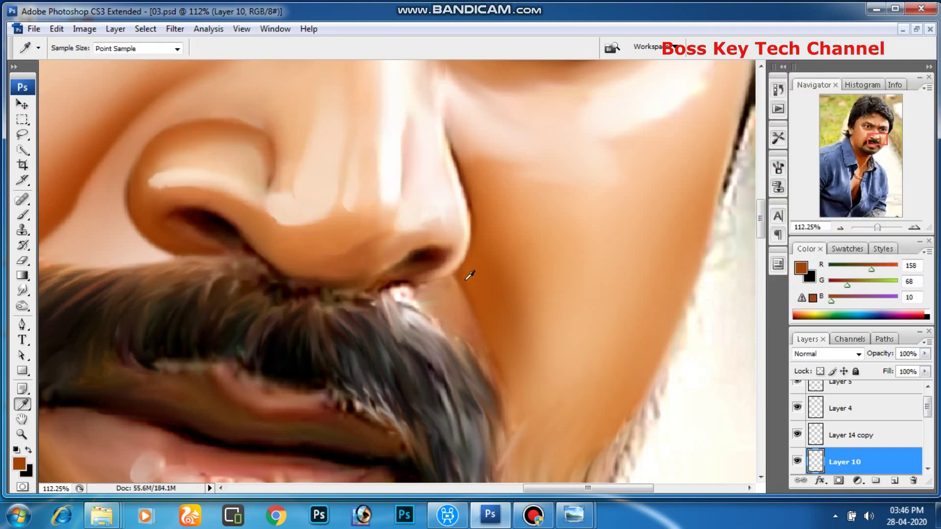
pyautogui.press('p')
pyautogui.click(452, 275)
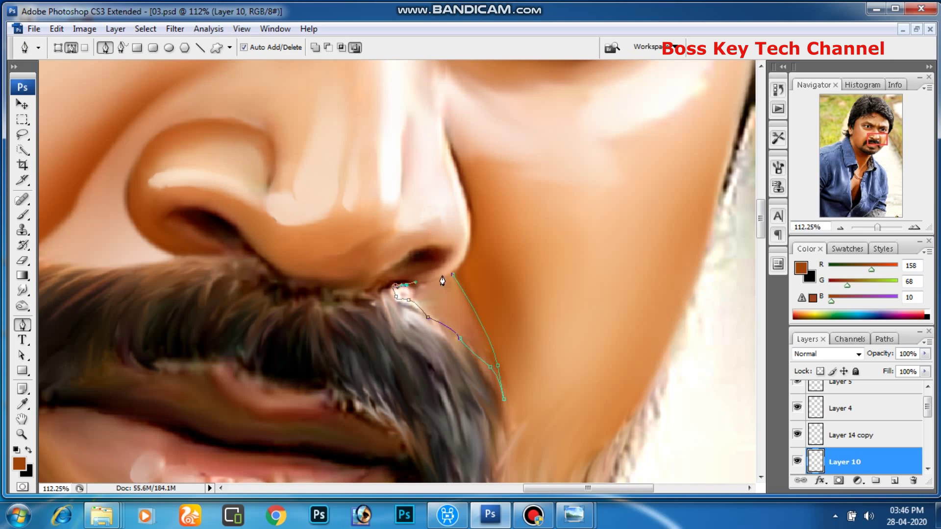
pyautogui.press('b')
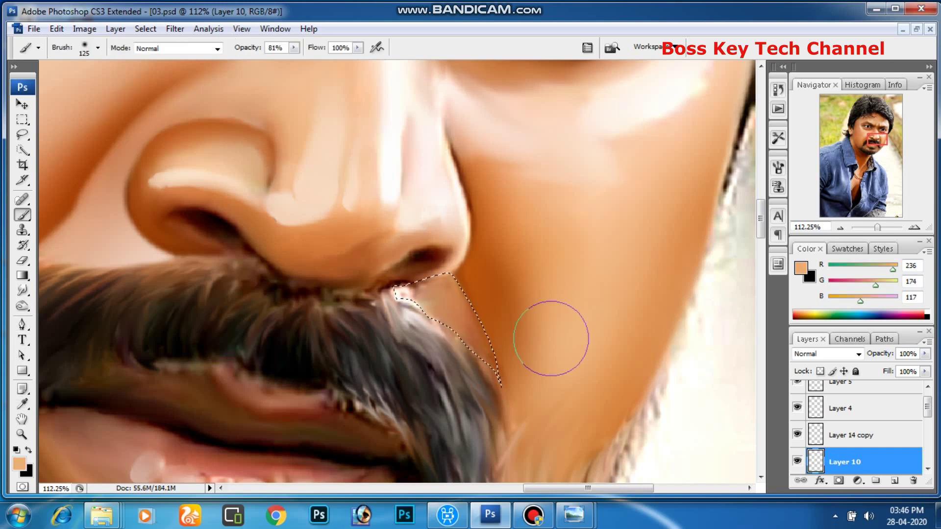
pyautogui.keyDown('alt'); pyautogui.click(458, 296); pyautogui.keyUp('alt')
pyautogui.moveTo(295, 47); pyautogui.dragTo(267, 60)
pyautogui.press(']')
pyautogui.press(']')
pyautogui.press(']')
pyautogui.moveTo(490, 372); pyautogui.dragTo(441, 313)
# - Set white as the paint colour and blur the area beside the moustache
pyautogui.hotkey('ctrl', 'd')
pyautogui.click(20, 463)
pyautogui.moveTo(490, 122); pyautogui.dragTo(426, 80)
pyautogui.click(802, 105)
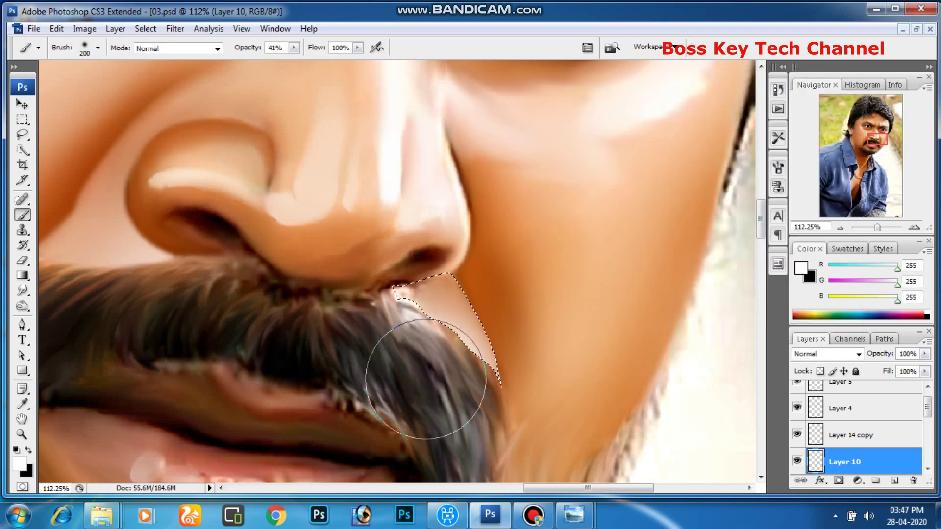
pyautogui.click(175, 28)
pyautogui.click(413, 223)
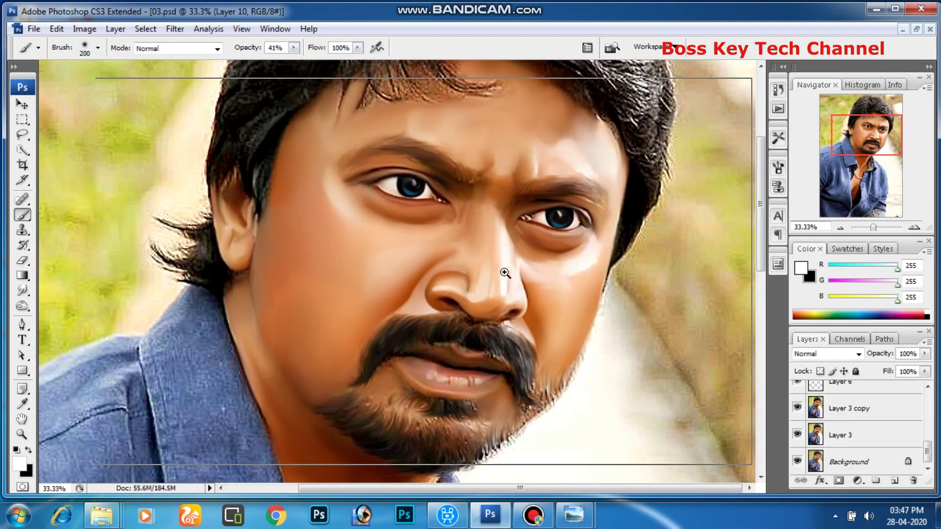
# - Save the painting as '04'
pyautogui.hotkey('ctrl', 'shift', 's')
pyautogui.write('04')
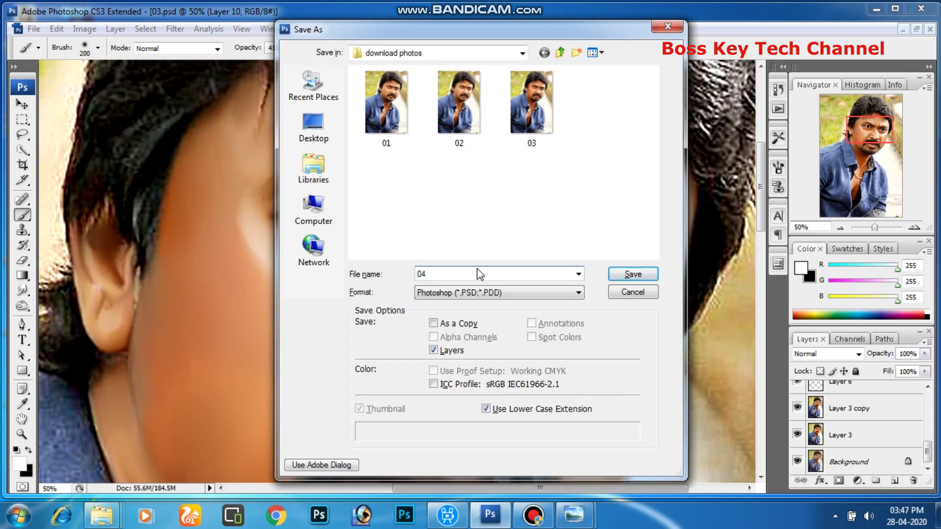
pyautogui.press('Return')
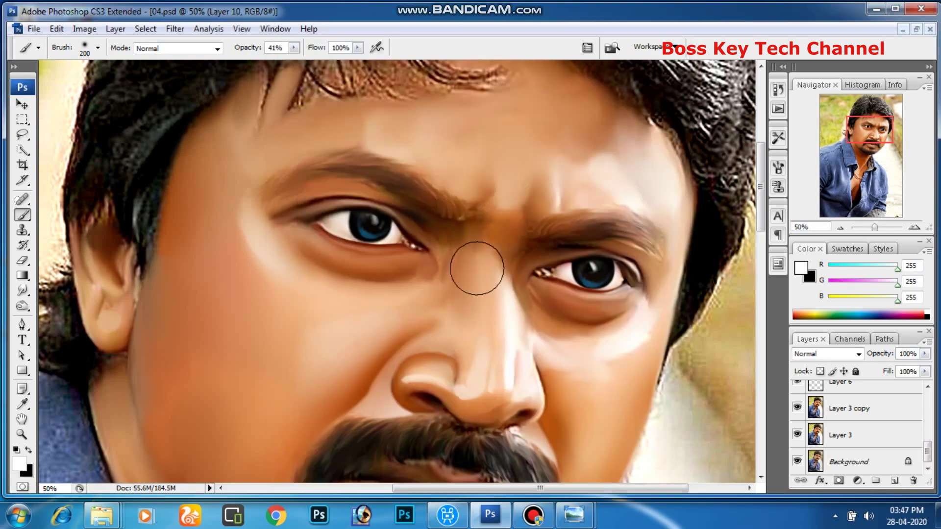
# - Zoom in and pen-select the shadow area under the left eye
pyautogui.hotkey('ctrl', '+')
pyautogui.hotkey('ctrl', '+')
pyautogui.press('p')
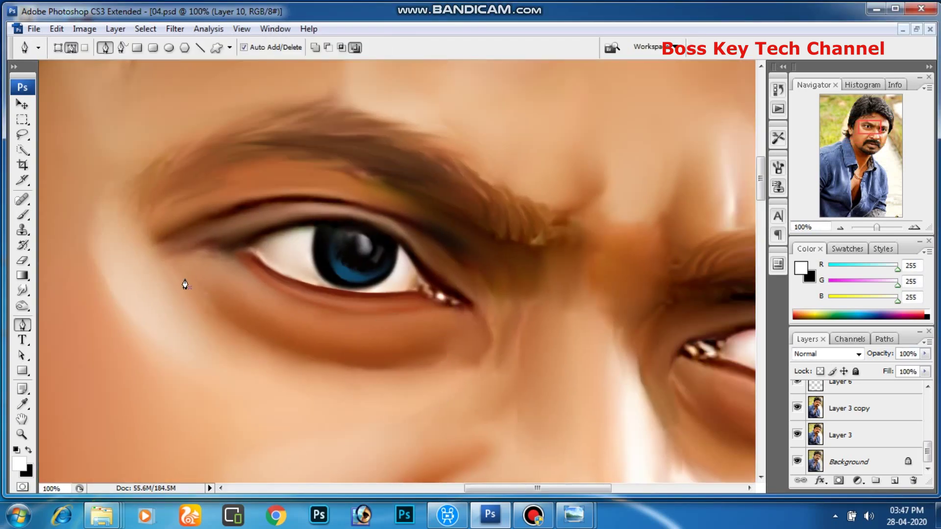
pyautogui.hotkey('ctrl', 'z')
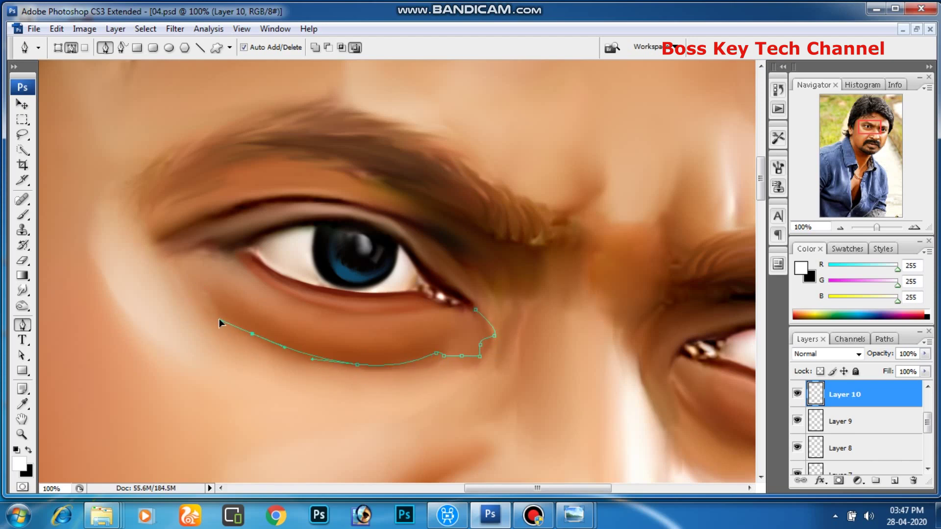
pyautogui.click(475, 310)
pyautogui.hotkey('ctrl', 'Return')
# - Brush dark brown under the eye and soften it with Gaussian Blur
pyautogui.click(21, 462)
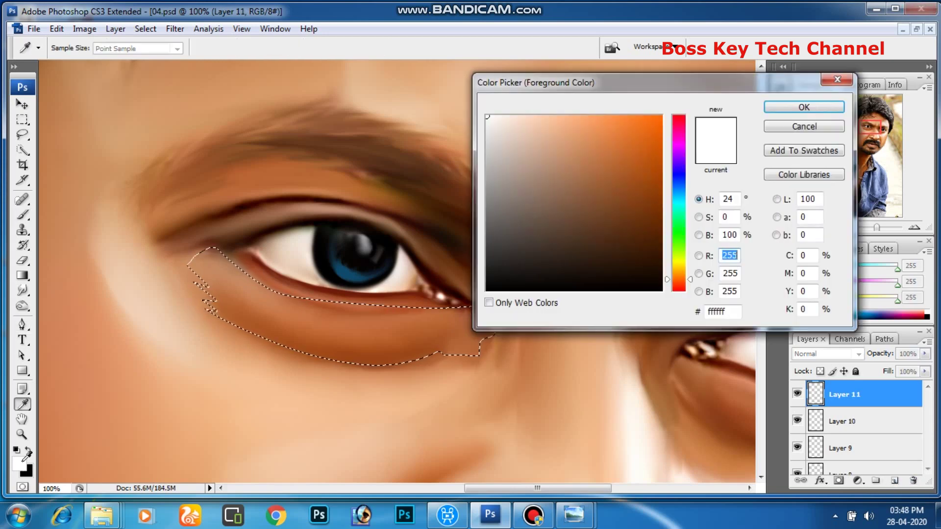
pyautogui.click(402, 288)
pyautogui.click(803, 106)
pyautogui.press('b')
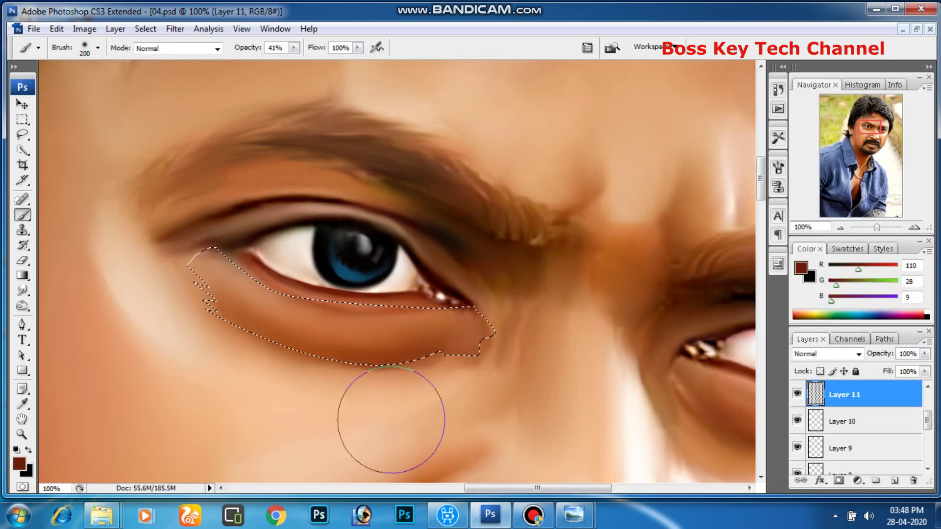
pyautogui.press('[')
pyautogui.press('[')
pyautogui.moveTo(185, 331); pyautogui.dragTo(367, 345)
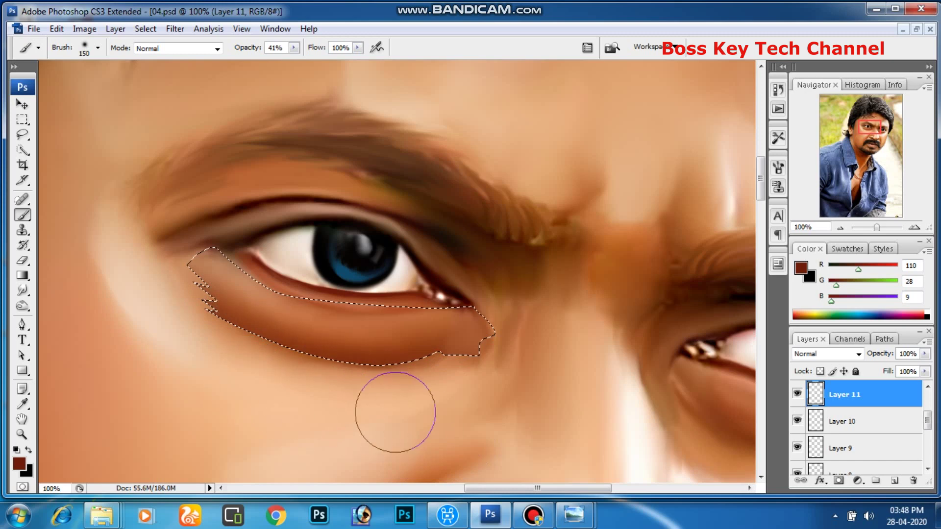
pyautogui.hotkey('ctrl', 'h')
pyautogui.click(175, 29)
pyautogui.click(373, 211)
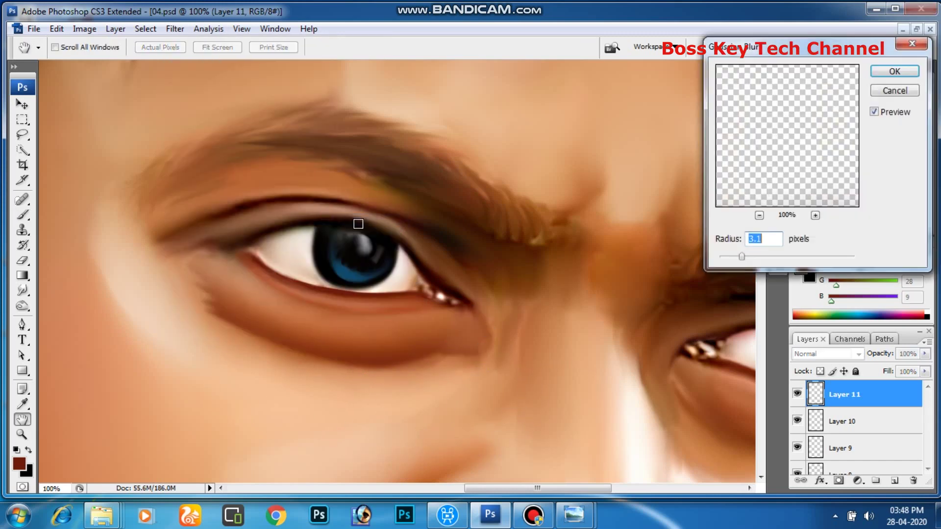
pyautogui.press('Return')
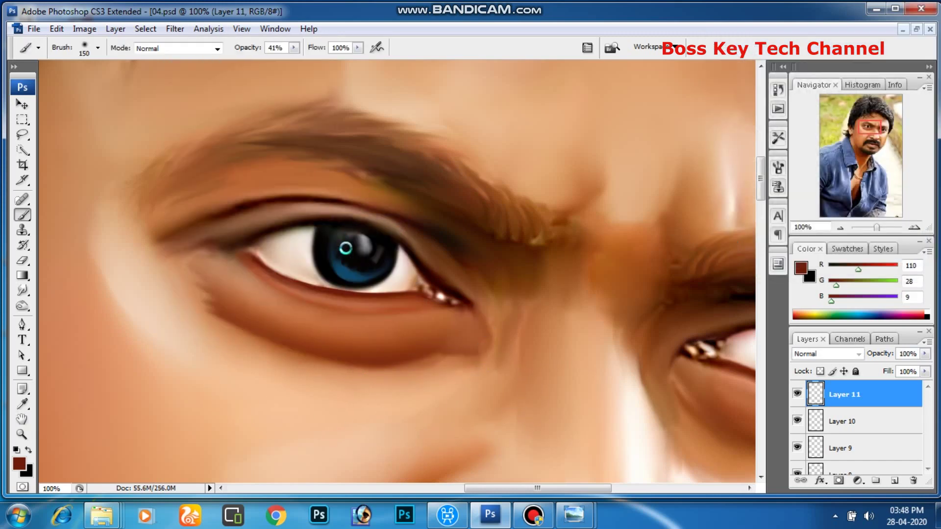
pyautogui.press('p')
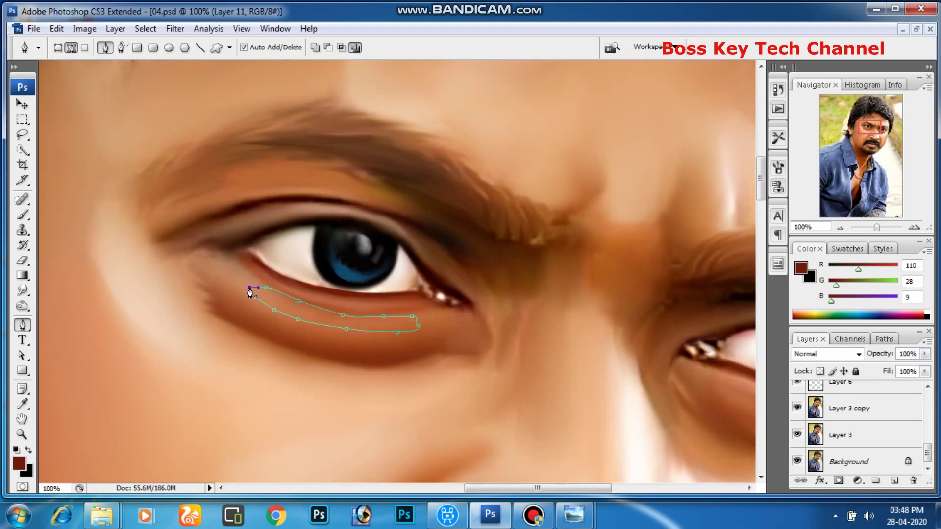
# - Paint a white highlight along the lower eyelid on a new layer and blur it
pyautogui.click(894, 480)
pyautogui.click(19, 463)
pyautogui.click(490, 119)
pyautogui.click(804, 105)
pyautogui.press('b')
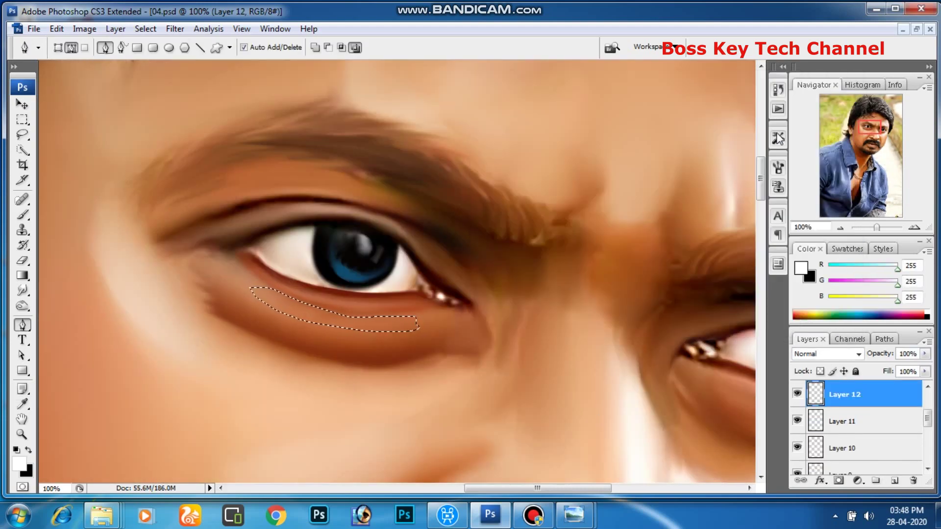
pyautogui.moveTo(379, 382)
pyautogui.mouseDown()
pyautogui.moveTo(294, 362)
pyautogui.moveTo(332, 357)
pyautogui.mouseUp()
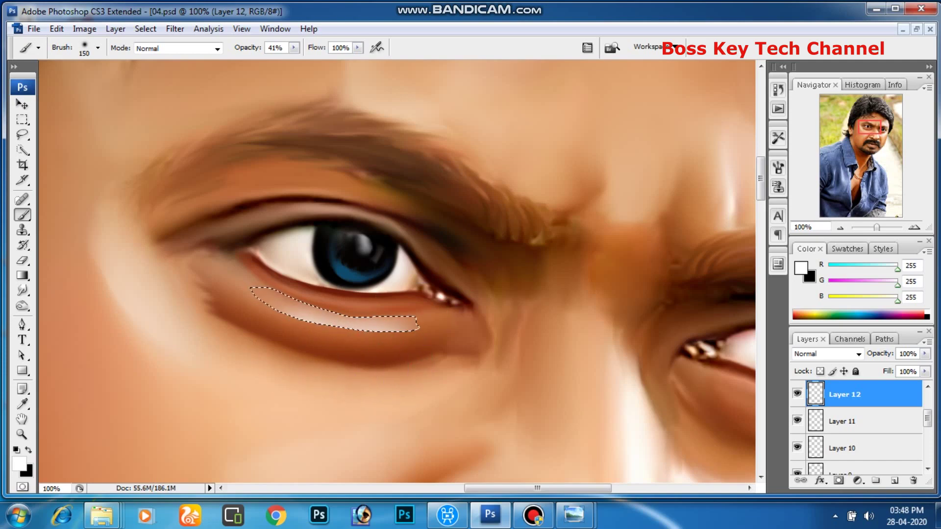
pyautogui.click(175, 29)
pyautogui.click(373, 220)
pyautogui.press('Return')
# - Scroll the view over to the right eye for its under-eye outline
pyautogui.press('e')
pyautogui.scroll(-3, 485, 372)
pyautogui.scroll(-2, 380, 396)
pyautogui.scroll(1, 461, 299)
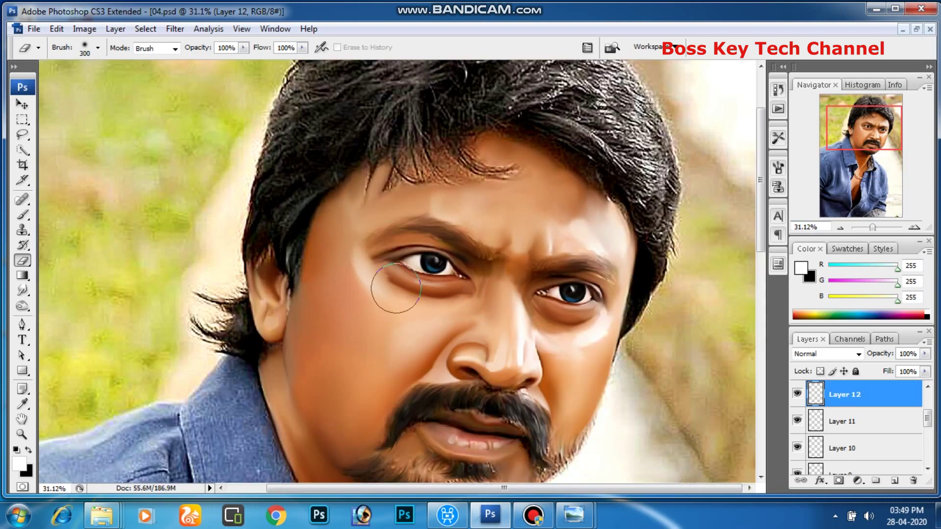
pyautogui.scroll(2, 563, 352)
pyautogui.scroll(1, 373, 200)
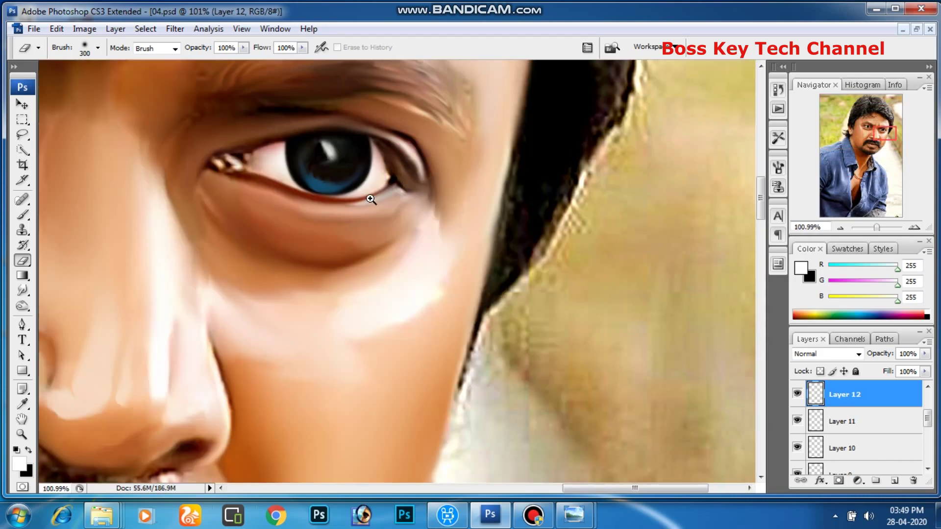
pyautogui.scroll(1, 399, 343)
pyautogui.scroll(1, 258, 225)
pyautogui.press('p')
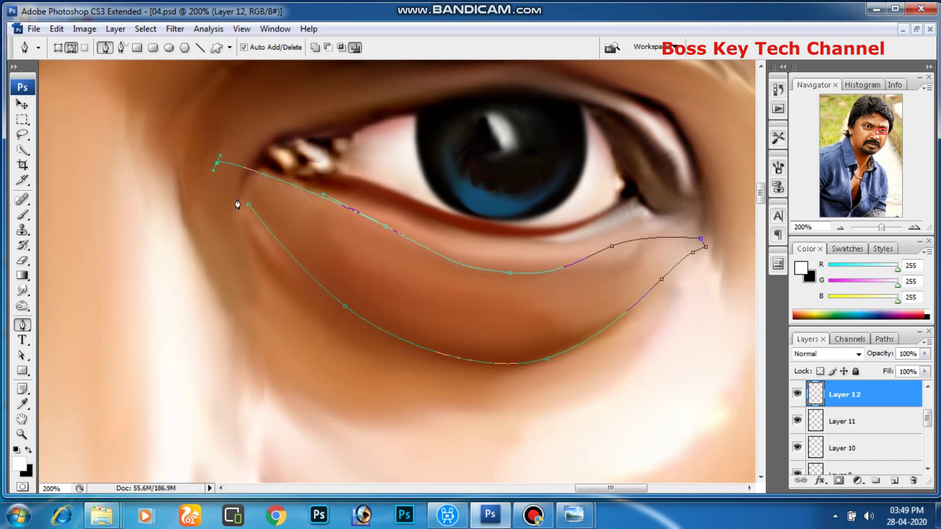
# - Shade under the second eye with very dark red-brown on a new layer and blur it
pyautogui.hotkey('ctrl', 'Return')
pyautogui.press('b')
pyautogui.click(20, 463)
pyautogui.click(659, 226)
pyautogui.press('Return')
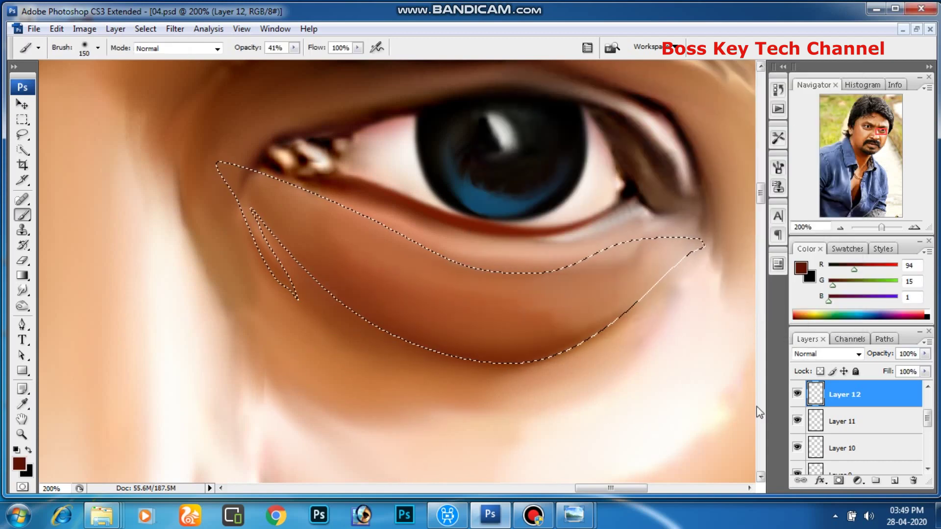
pyautogui.click(894, 480)
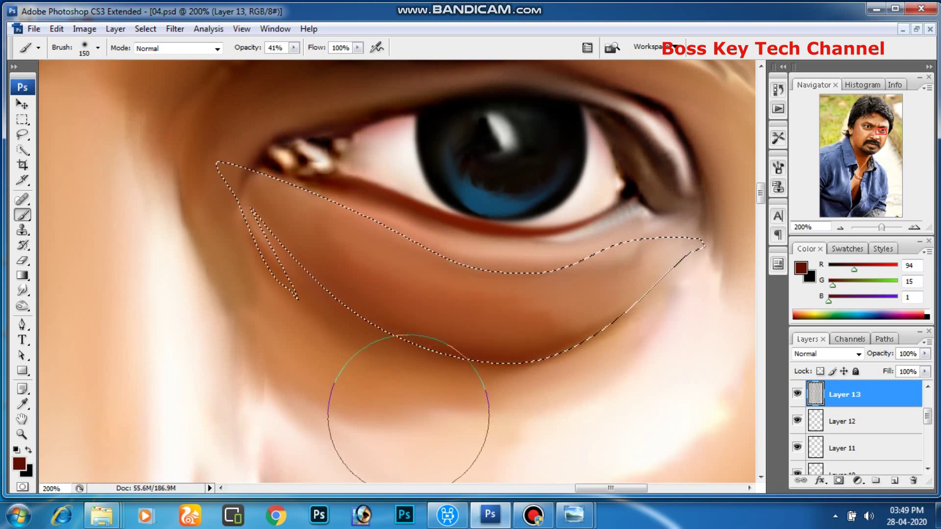
pyautogui.hotkey('ctrl', 'd')
pyautogui.click(175, 29)
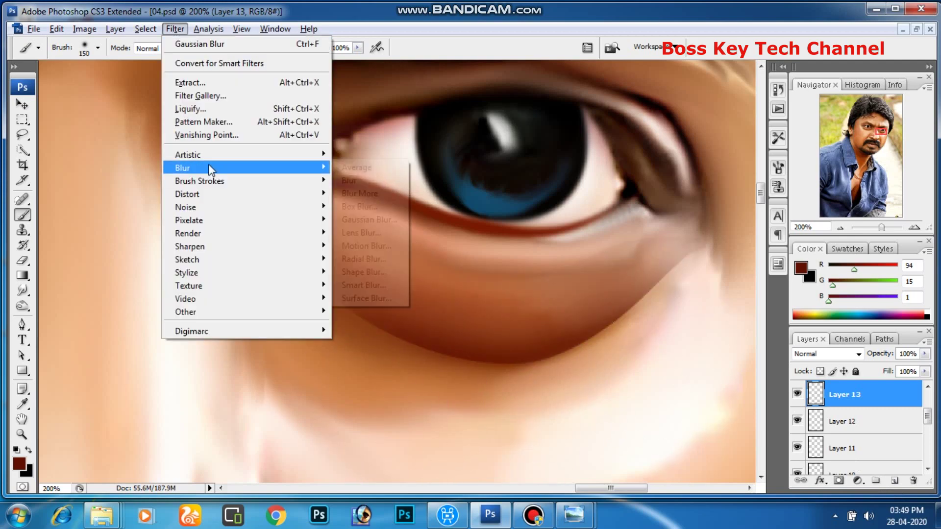
pyautogui.click(407, 218)
pyautogui.press('Return')
# - Hide the panels, fit the portrait to the window, then zoom in on the cheek
pyautogui.press('Tab')
pyautogui.hotkey('ctrl', '0')
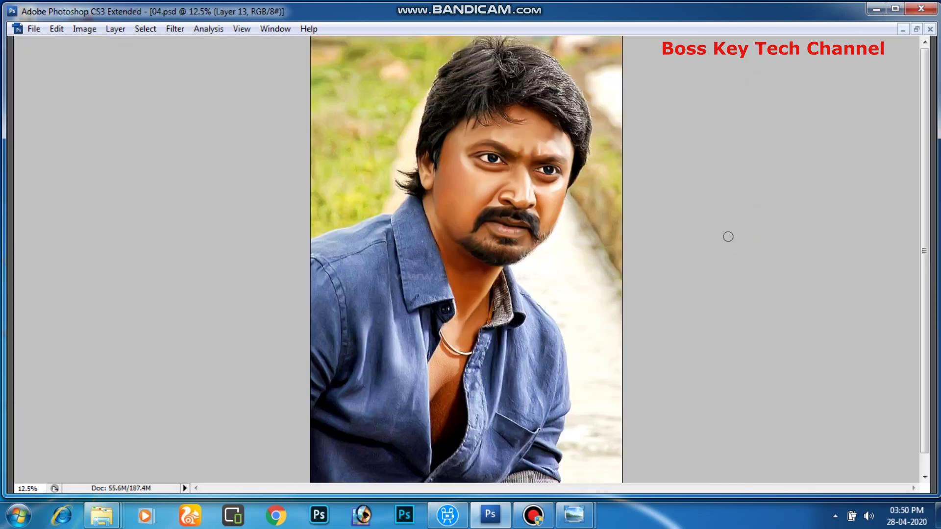
pyautogui.scroll(3, 674, 216)
pyautogui.scroll(1, 589, 308)
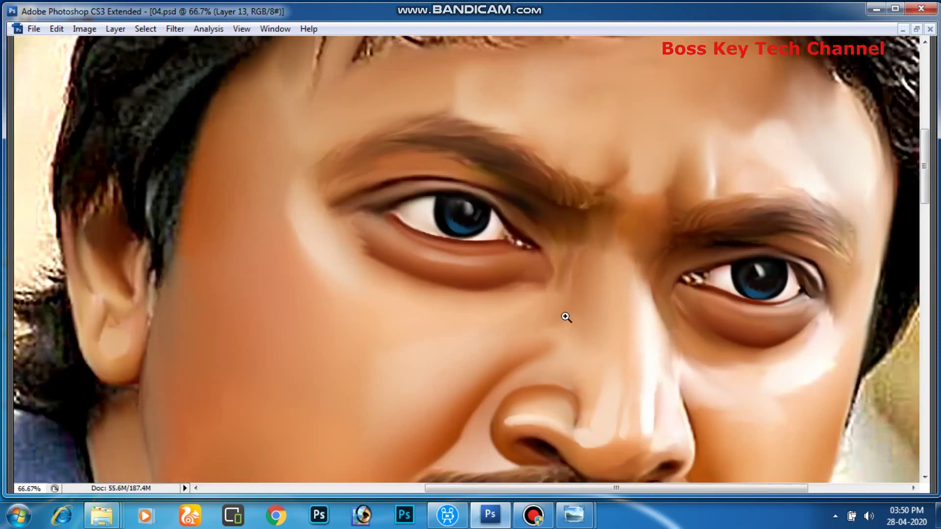
pyautogui.scroll(1, 531, 218)
pyautogui.scroll(1, 463, 255)
pyautogui.press('Tab')
pyautogui.press('p')
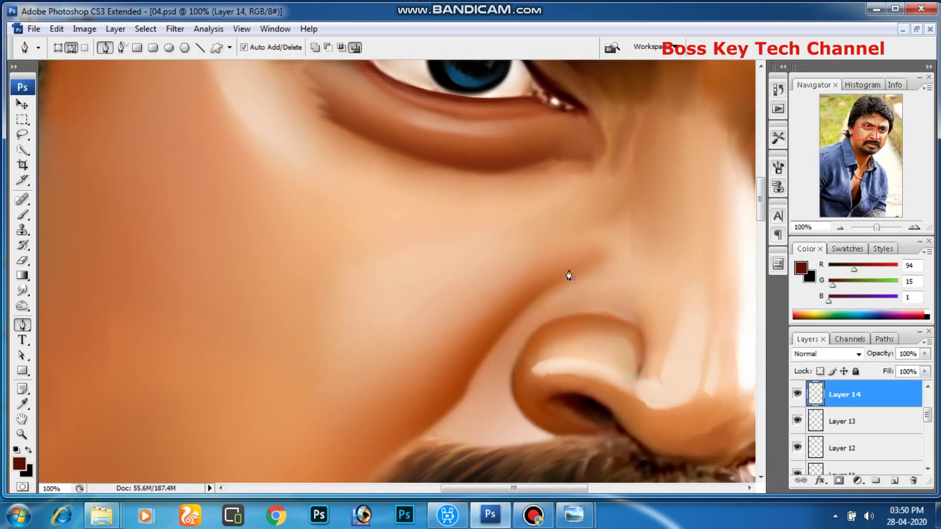
# - Outline the cheek below the eye and beside the nose with the Pen and make it a selection
pyautogui.click(519, 276)
pyautogui.click(507, 285)
pyautogui.click(483, 314)
pyautogui.click(456, 339)
pyautogui.click(325, 436)
pyautogui.moveTo(324, 397); pyautogui.dragTo(324, 386)
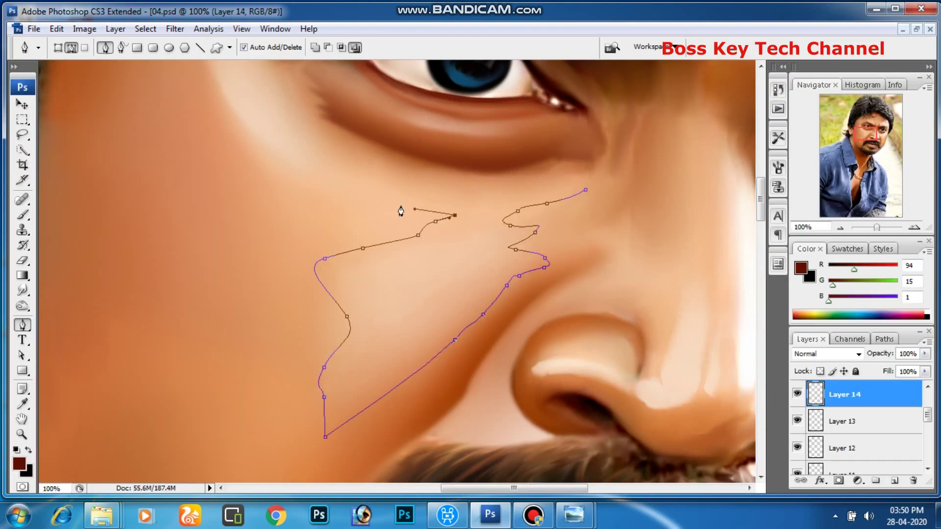
pyautogui.click(401, 205)
pyautogui.click(375, 200)
pyautogui.click(321, 187)
pyautogui.scroll(3, 309, 306)
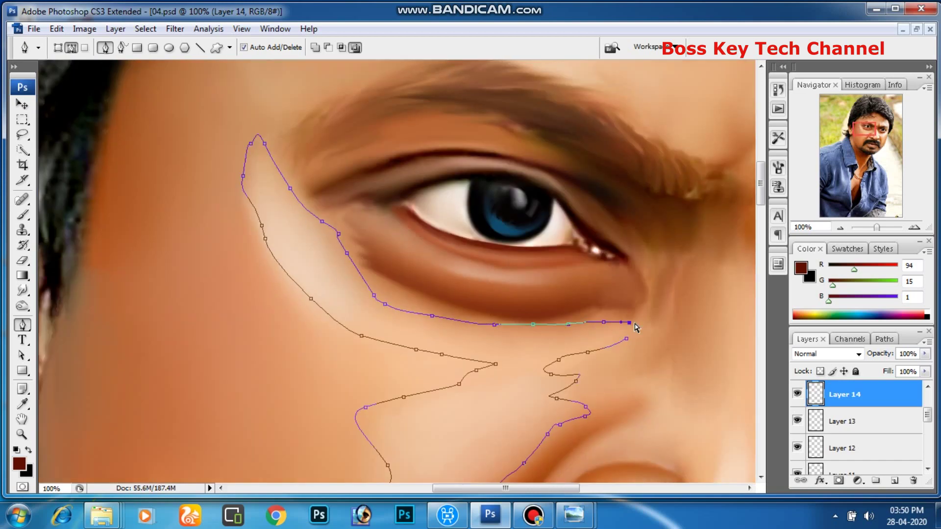
pyautogui.click(626, 339)
pyautogui.hotkey('ctrl', 'Return')
pyautogui.scroll(-2, 557, 184)
# - Paint light pink blush inside the cheek selection with a large soft brush
pyautogui.click(19, 463)
pyautogui.click(678, 139)
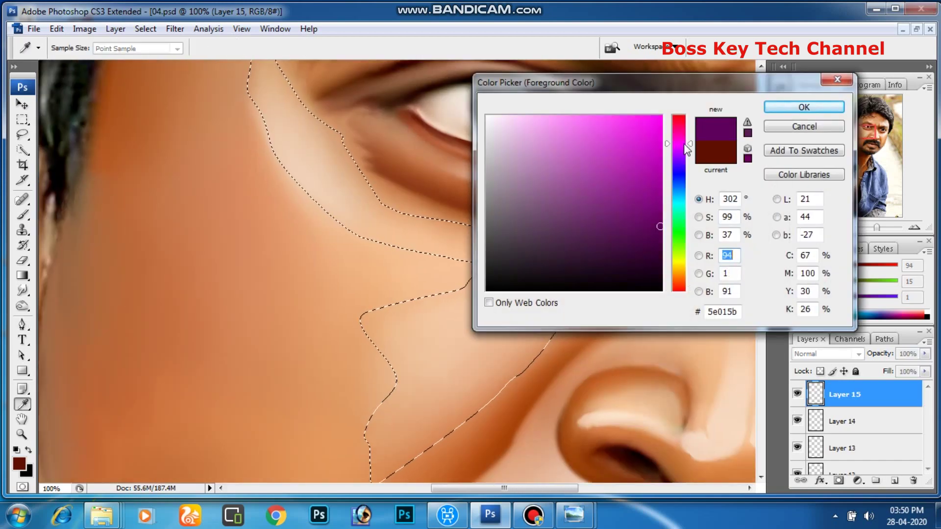
pyautogui.click(680, 140)
pyautogui.click(548, 117)
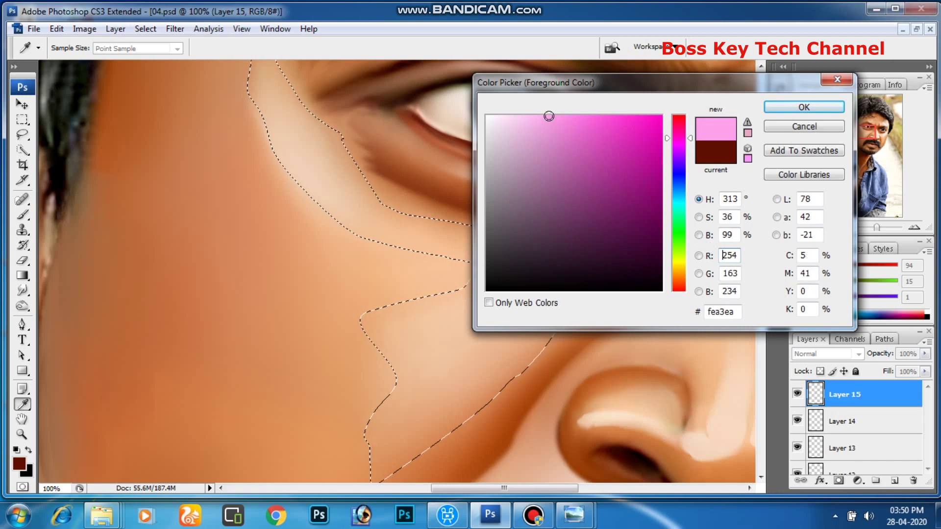
pyautogui.click(803, 107)
pyautogui.press('b')
pyautogui.press(']')
pyautogui.press(']')
pyautogui.moveTo(519, 343)
pyautogui.mouseDown()
pyautogui.moveTo(556, 336)
pyautogui.moveTo(567, 378)
pyautogui.mouseUp()
pyautogui.press(']')
pyautogui.press(']')
pyautogui.press(']')
pyautogui.moveTo(609, 315)
pyautogui.mouseDown()
pyautogui.moveTo(661, 357)
pyautogui.moveTo(567, 377)
pyautogui.moveTo(319, 216)
pyautogui.mouseUp()
pyautogui.scroll(3, 319, 216)
pyautogui.moveTo(273, 105); pyautogui.dragTo(300, 245)
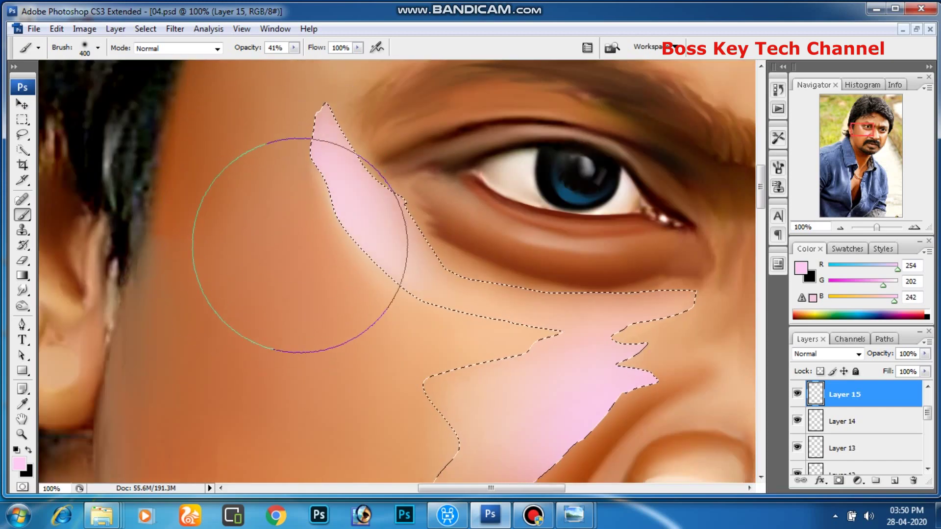
# - Deselect and soften the pink blush with a Gaussian Blur
pyautogui.hotkey('ctrl', 'd')
pyautogui.hotkey('ctrl', '-')
pyautogui.hotkey('ctrl', '-')
pyautogui.hotkey('ctrl', '-')
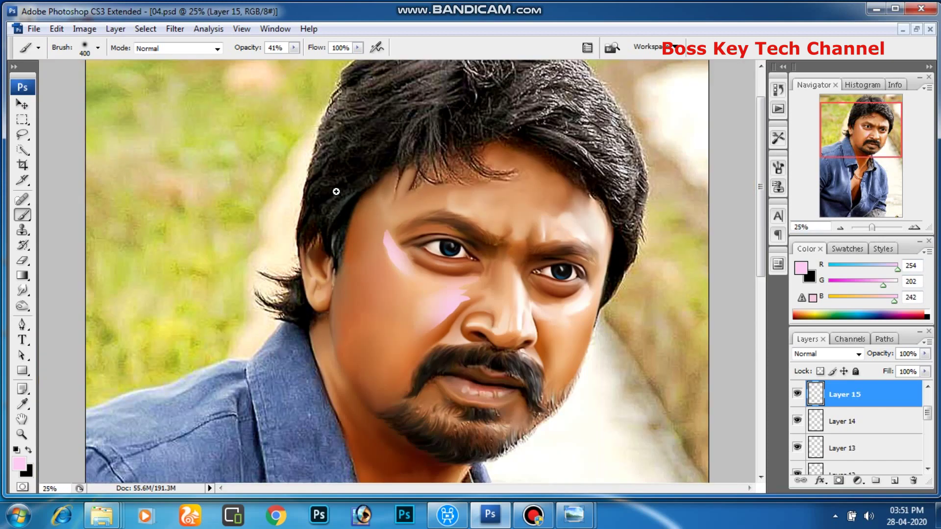
pyautogui.scroll(2, 336, 192)
pyautogui.click(175, 29)
pyautogui.click(373, 223)
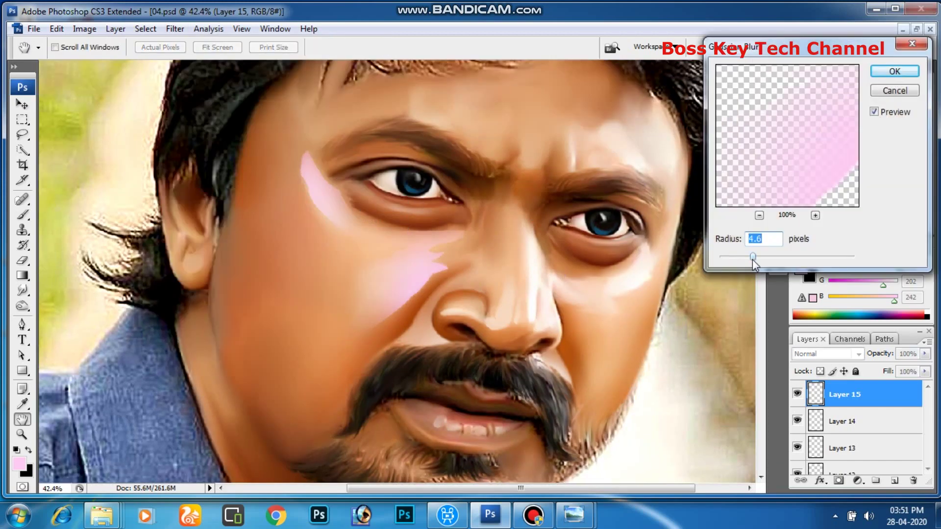
pyautogui.press('Return')
pyautogui.scroll(2, 483, 210)
pyautogui.moveTo(22, 290); pyautogui.dragTo(67, 314)
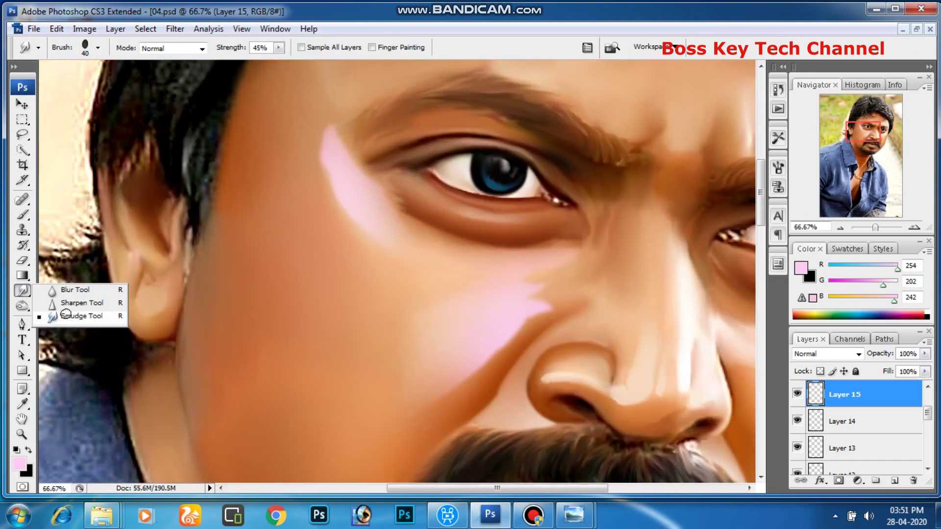
# - Smudge the pink patch beside the nose at 37% strength and fade the layer to 60% opacity
pyautogui.moveTo(278, 47); pyautogui.dragTo(272, 64)
pyautogui.press(']')
pyautogui.press(']')
pyautogui.press(']')
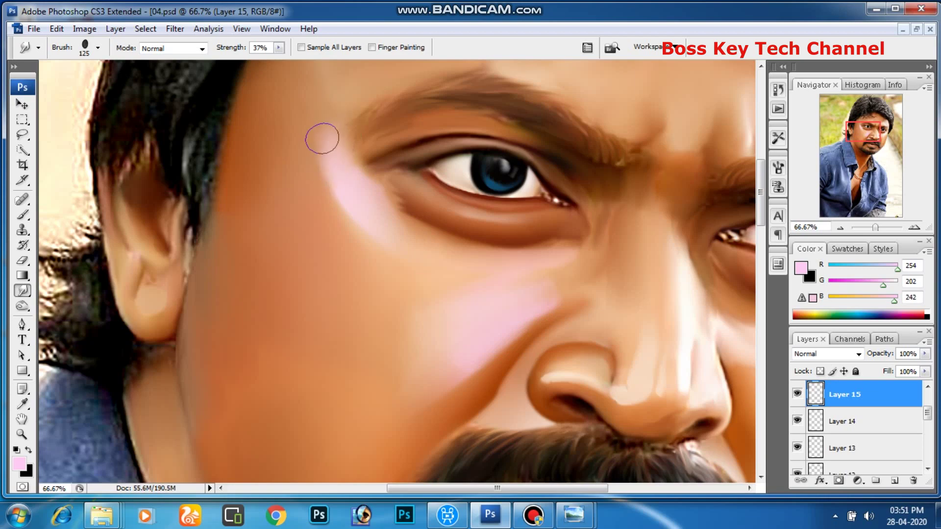
pyautogui.press('[')
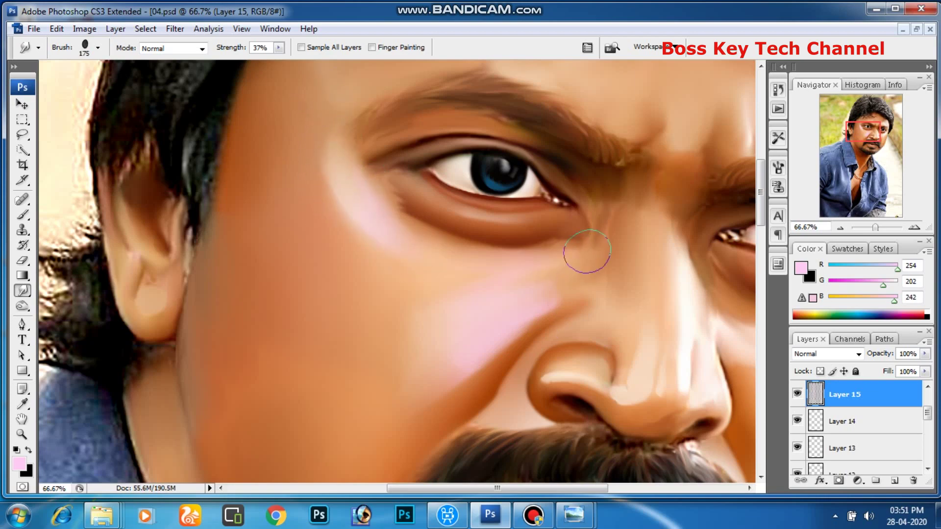
pyautogui.moveTo(563, 256); pyautogui.dragTo(467, 367)
pyautogui.moveTo(913, 363); pyautogui.dragTo(897, 363)
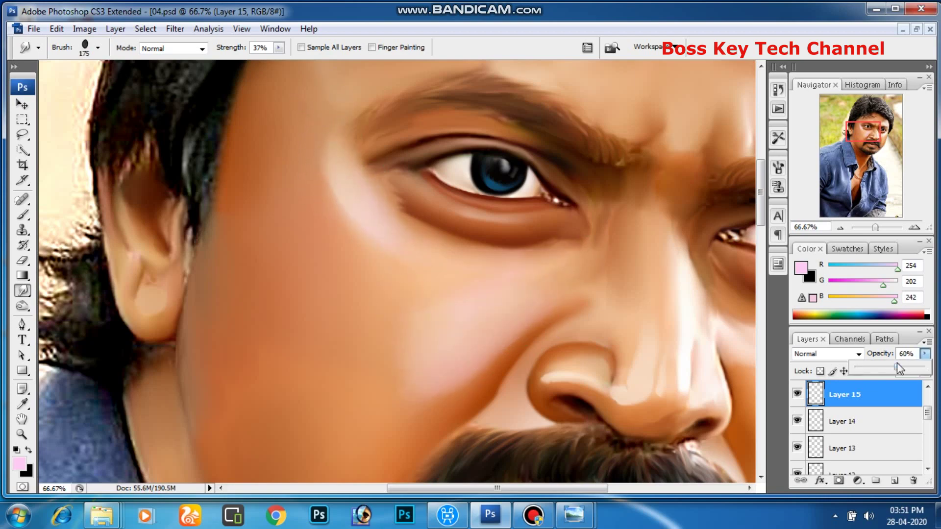
# - Zoom in on the mouth and turn a Pen outline along the jaw into a selection
pyautogui.hotkey('ctrl', '-')
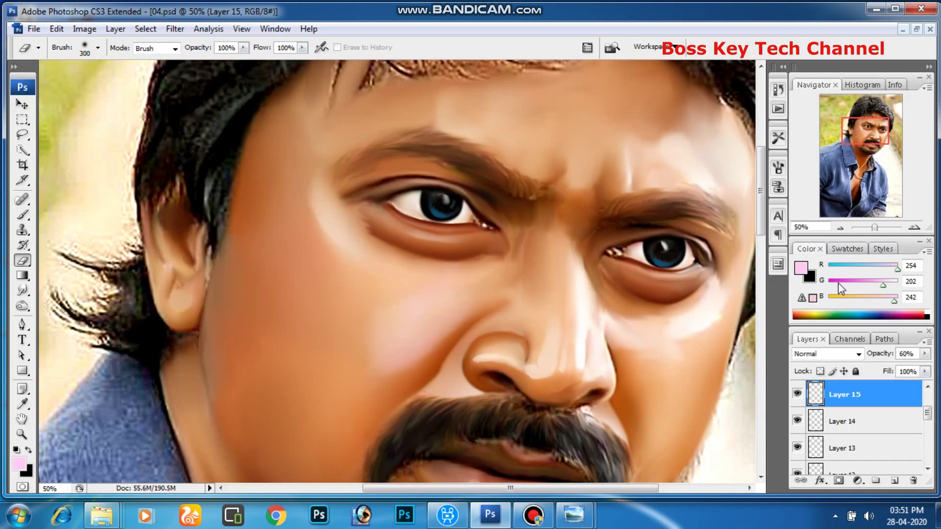
pyautogui.hotkey('ctrl', '0')
pyautogui.keyDown('ctrl'); pyautogui.click(507, 288); pyautogui.keyUp('ctrl')
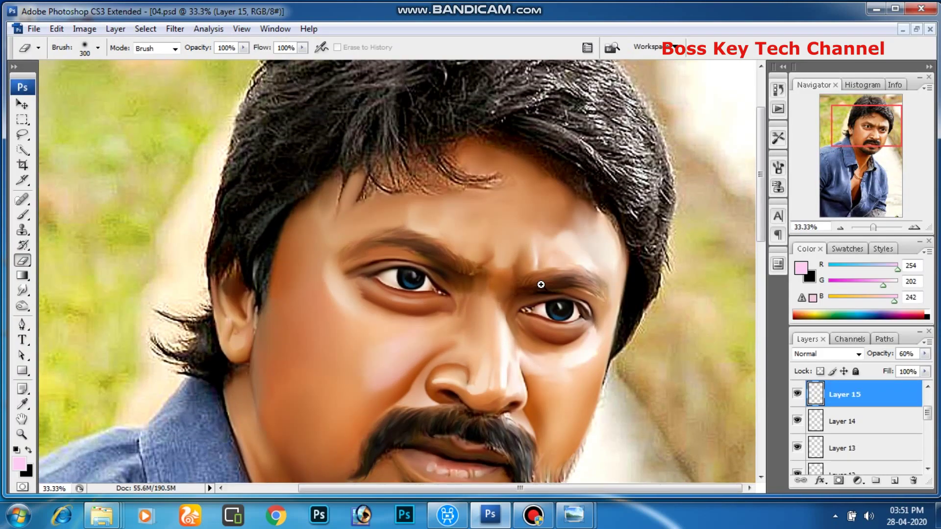
pyautogui.keyDown('ctrl'); pyautogui.click(542, 279); pyautogui.keyUp('ctrl')
pyautogui.moveTo(493, 271); pyautogui.dragTo(484, 316)
pyautogui.hotkey('ctrl', '+')
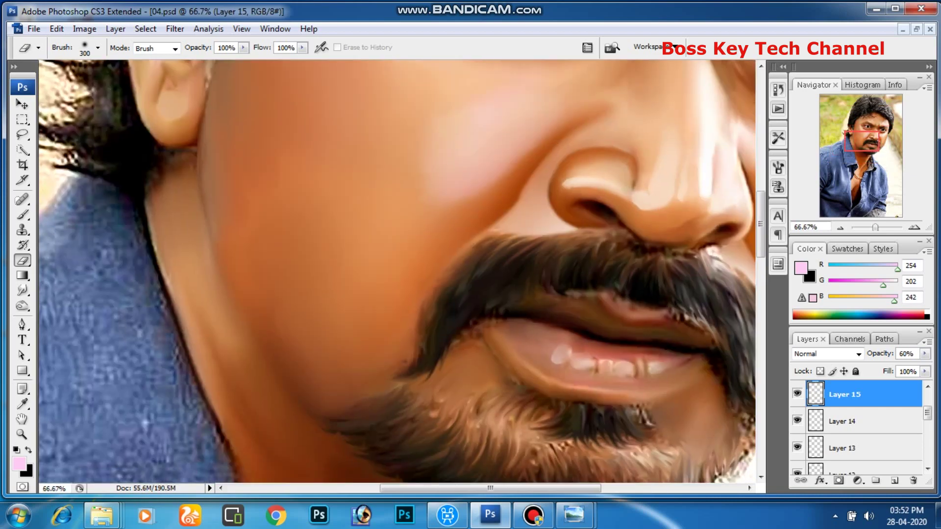
pyautogui.scroll(-10, 865, 431)
pyautogui.press('p')
pyautogui.moveTo(261, 348); pyautogui.dragTo(331, 431)
pyautogui.click(227, 126)
pyautogui.hotkey('ctrl', 'Return')
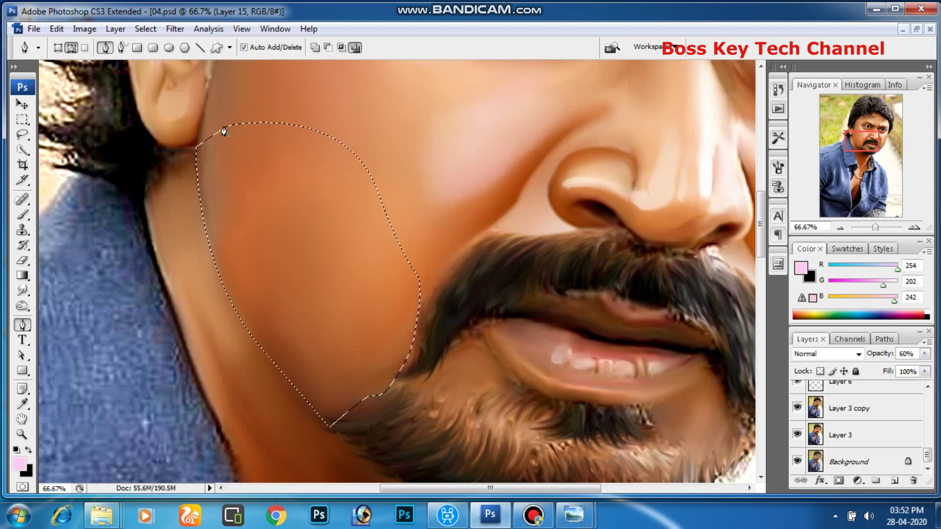
# - On a new layer, brush sampled skin tone at 26% opacity inside the jaw selection
pyautogui.press('i')
pyautogui.click(368, 200)
pyautogui.press('b')
pyautogui.hotkey('ctrl', 'shift', 'alt', 'n')
pyautogui.write('26')
pyautogui.press('Return')
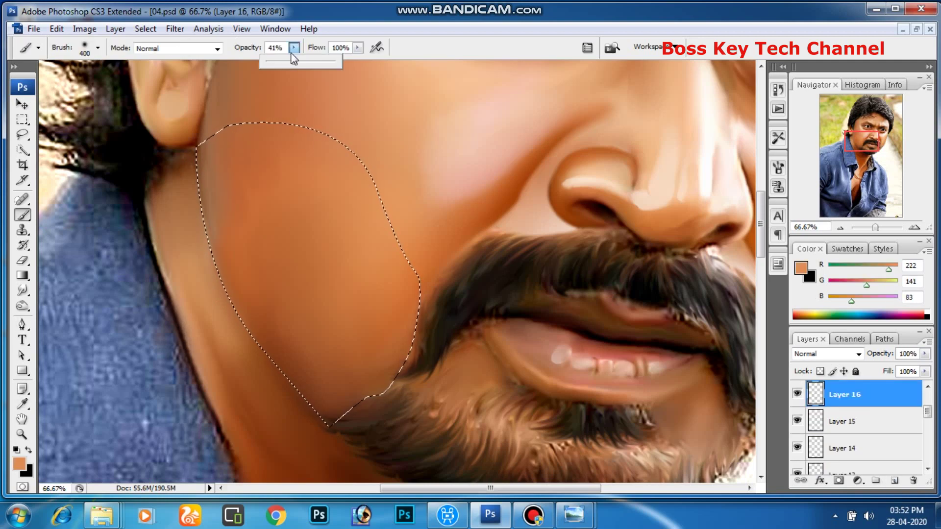
pyautogui.moveTo(273, 294); pyautogui.dragTo(294, 305)
# - Brush orange skin tone, then dark brown at 43% opacity, onto the jaw area
pyautogui.click(20, 460)
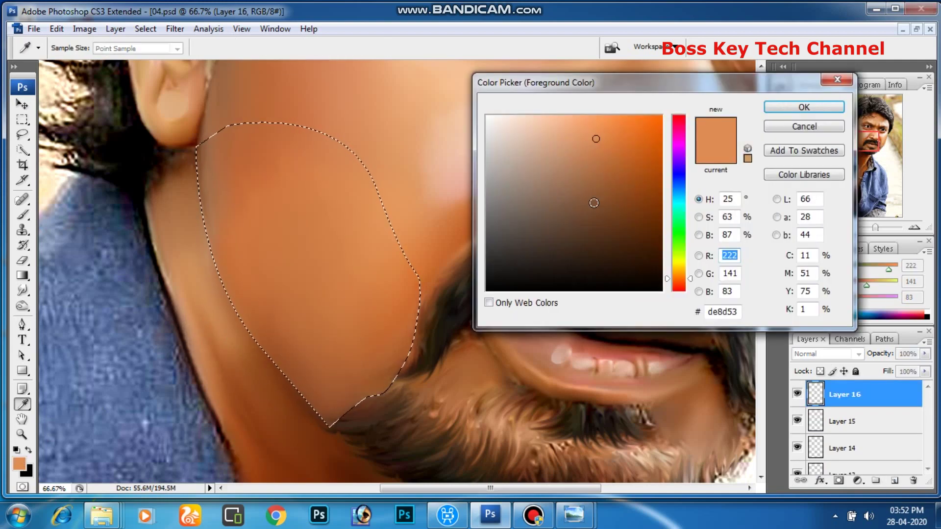
pyautogui.click(652, 157)
pyautogui.click(803, 107)
pyautogui.moveTo(206, 343); pyautogui.dragTo(231, 416)
pyautogui.click(20, 461)
pyautogui.click(655, 206)
pyautogui.click(804, 107)
pyautogui.moveTo(319, 64); pyautogui.dragTo(305, 62)
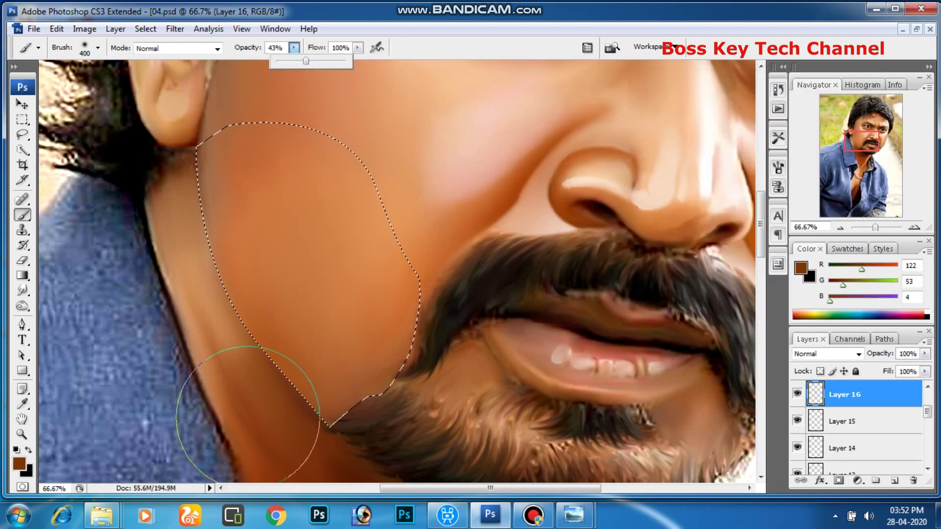
pyautogui.press('[')
# - Deselect, Gaussian-blur the jaw shading, and shift its Color Balance toward blue and green
pyautogui.hotkey('ctrl', 'd')
pyautogui.hotkey('alt', 't')
pyautogui.click(362, 221)
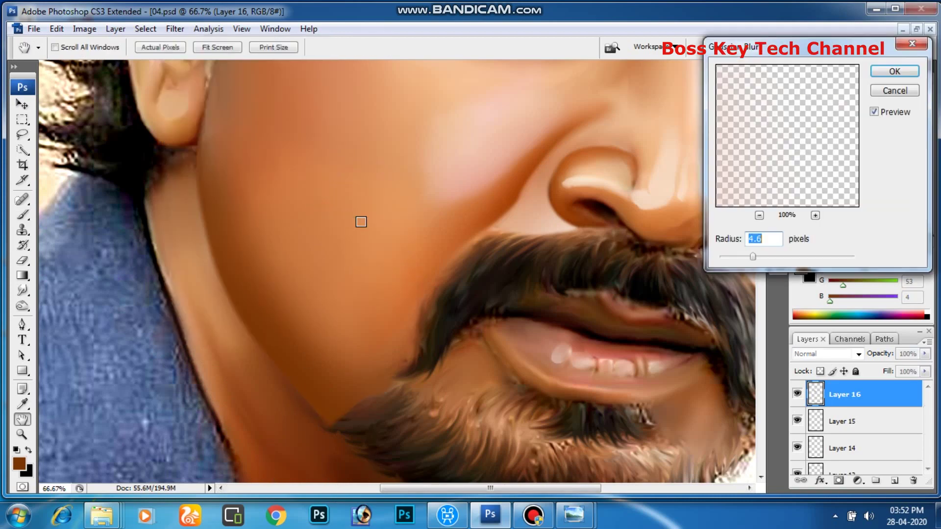
pyautogui.press('Return')
pyautogui.hotkey('ctrl', 'b')
pyautogui.moveTo(819, 195); pyautogui.dragTo(841, 201)
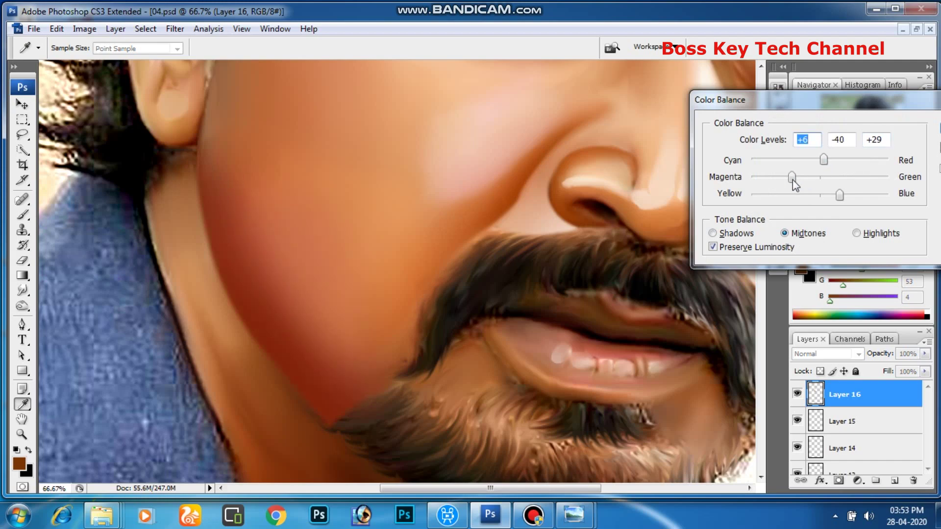
pyautogui.moveTo(792, 179); pyautogui.dragTo(837, 181)
pyautogui.press('Return')
# - Choose the Eraser and zoom in to inspect the blended jaw shading
pyautogui.click(22, 260)
pyautogui.click(73, 256)
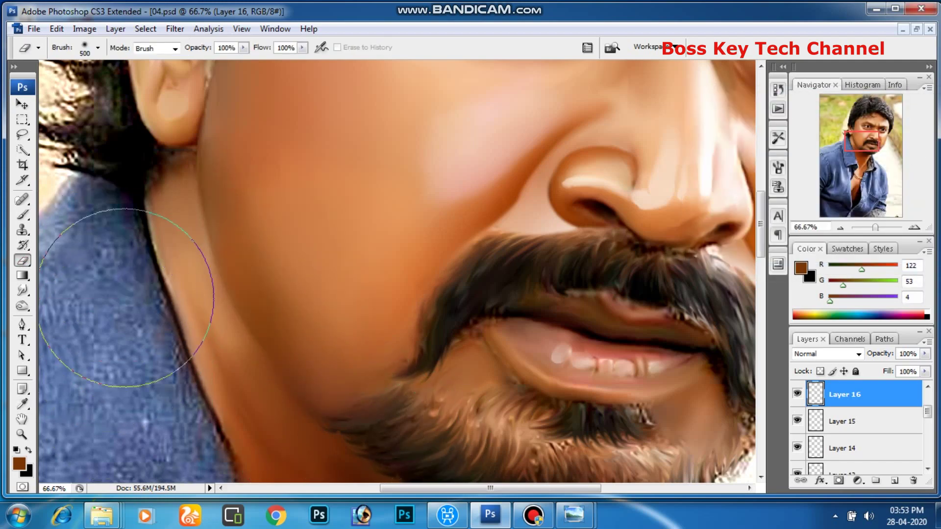
pyautogui.hotkey('ctrl', '-')
pyautogui.hotkey('ctrl', '-')
pyautogui.hotkey('ctrl', '-')
pyautogui.press('Tab')
pyautogui.click(544, 263)
pyautogui.click(540, 357)
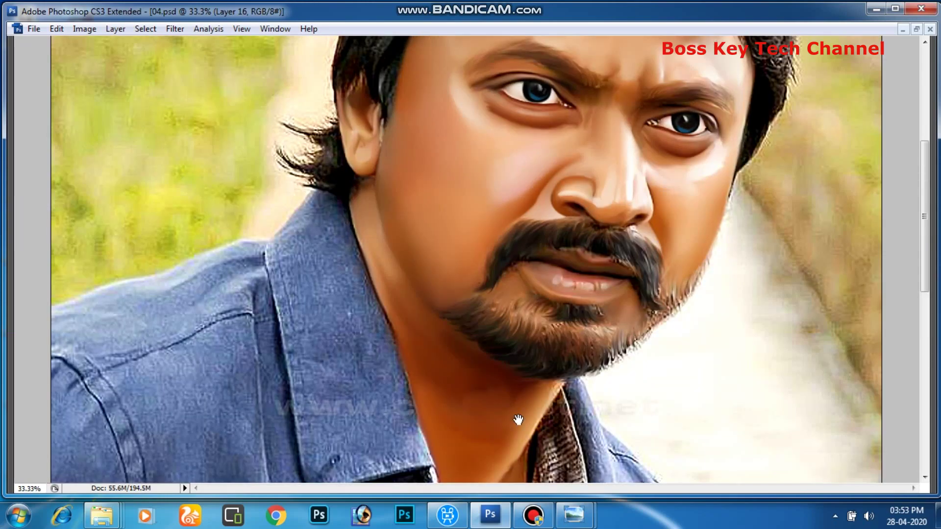
pyautogui.click(594, 399)
pyautogui.scroll(5, 540, 258)
pyautogui.scroll(-5, 541, 258)
pyautogui.hotkey('ctrl', '0')
pyautogui.hotkey('ctrl', '+')
pyautogui.hotkey('ctrl', '+')
# - Save the portrait as '05'
pyautogui.hotkey('ctrl', 'shift', 's')
pyautogui.write('05')
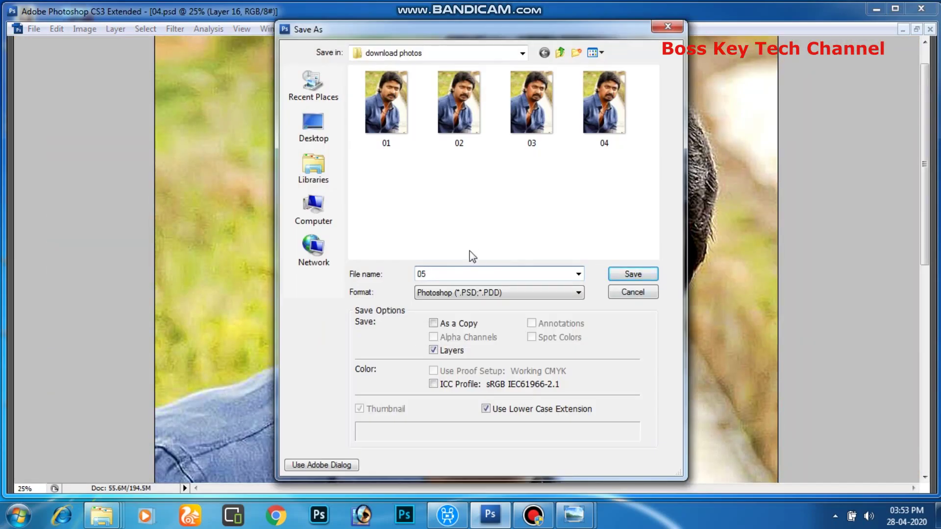
pyautogui.press('Return')
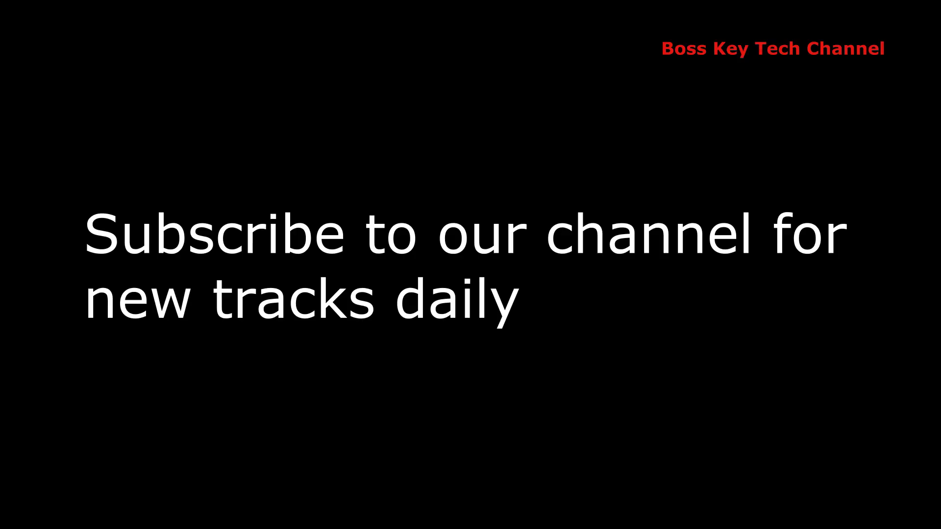